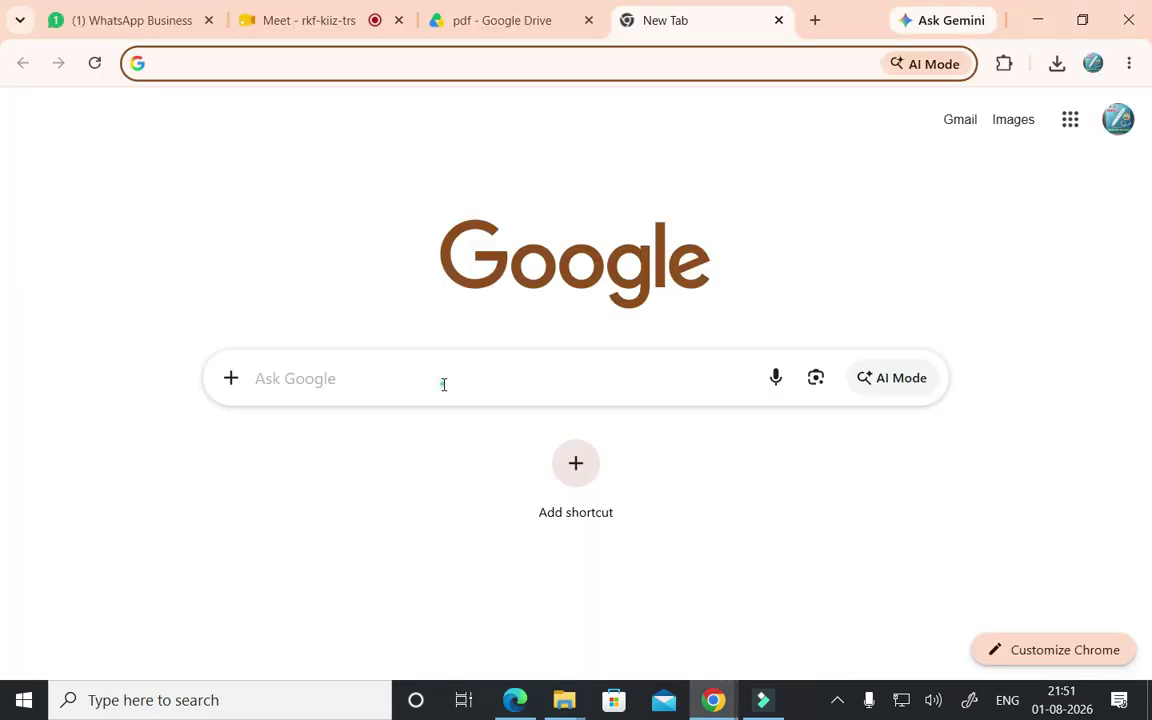
# - Search Google for 'tally prime download' using the suggestion offered for 'tally'
pyautogui.write('t')
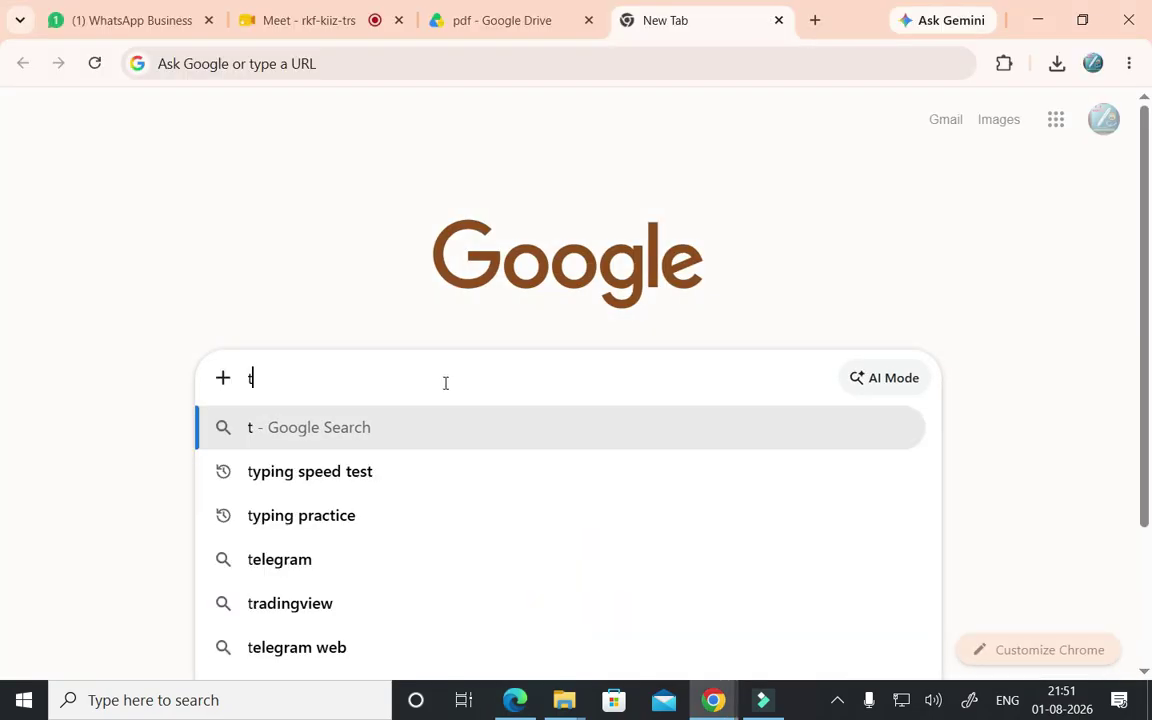
pyautogui.write('ally')
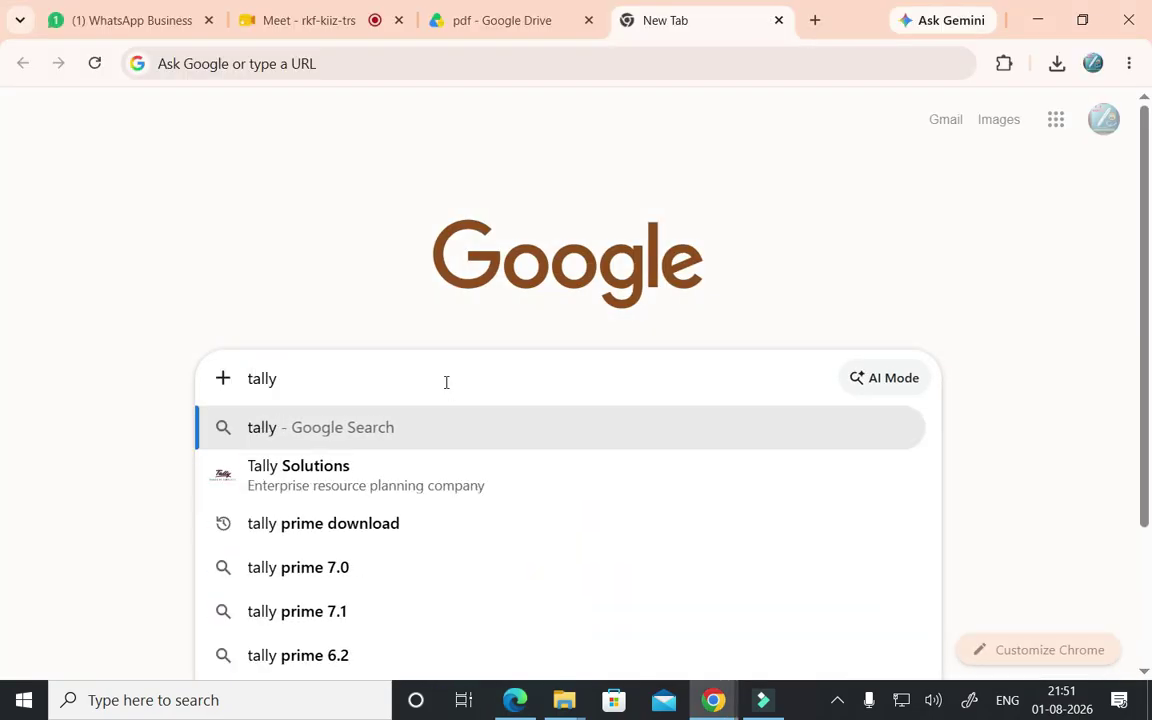
pyautogui.click(421, 468)
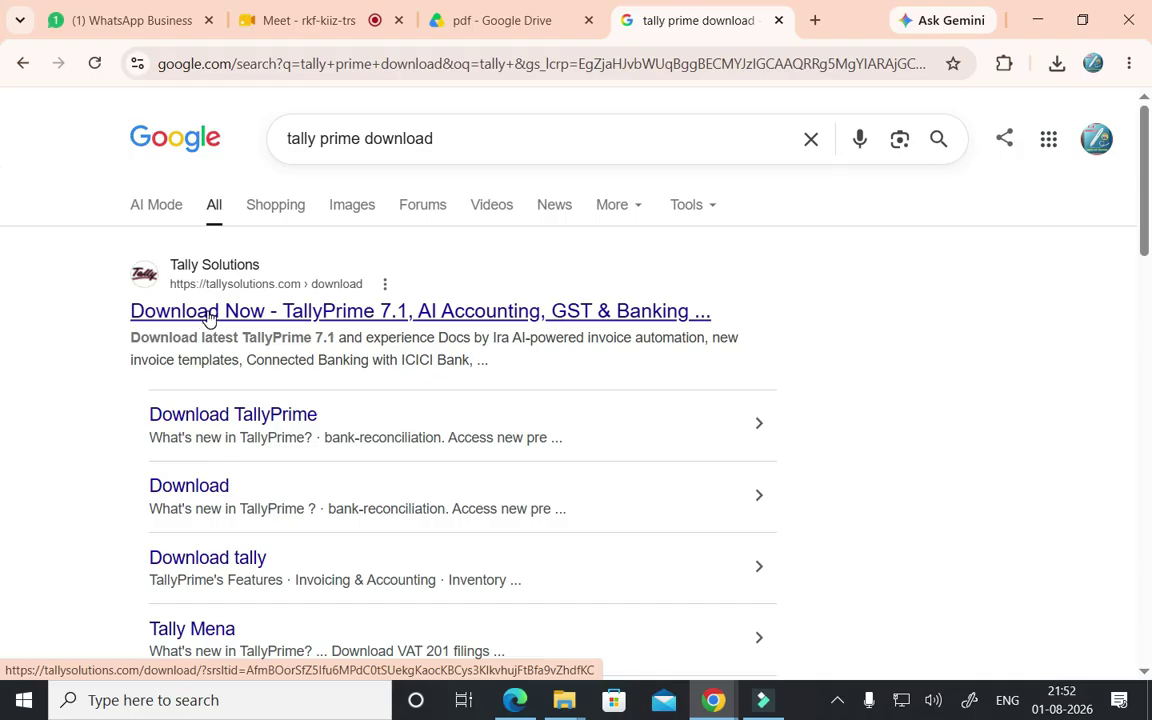
# - Download the standard TallyPrime Rel 7.1 installer from the Tally Solutions download page
pyautogui.click(208, 314)
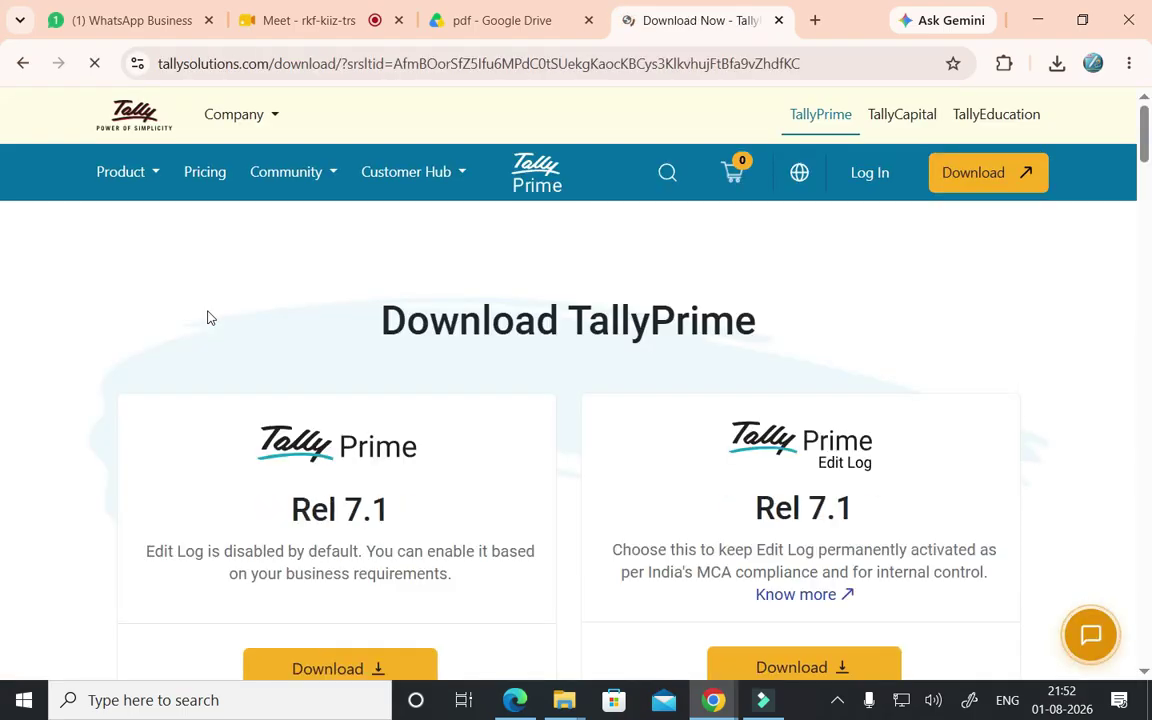
pyautogui.scroll(-3, 290, 394)
pyautogui.scroll(1, 275, 300)
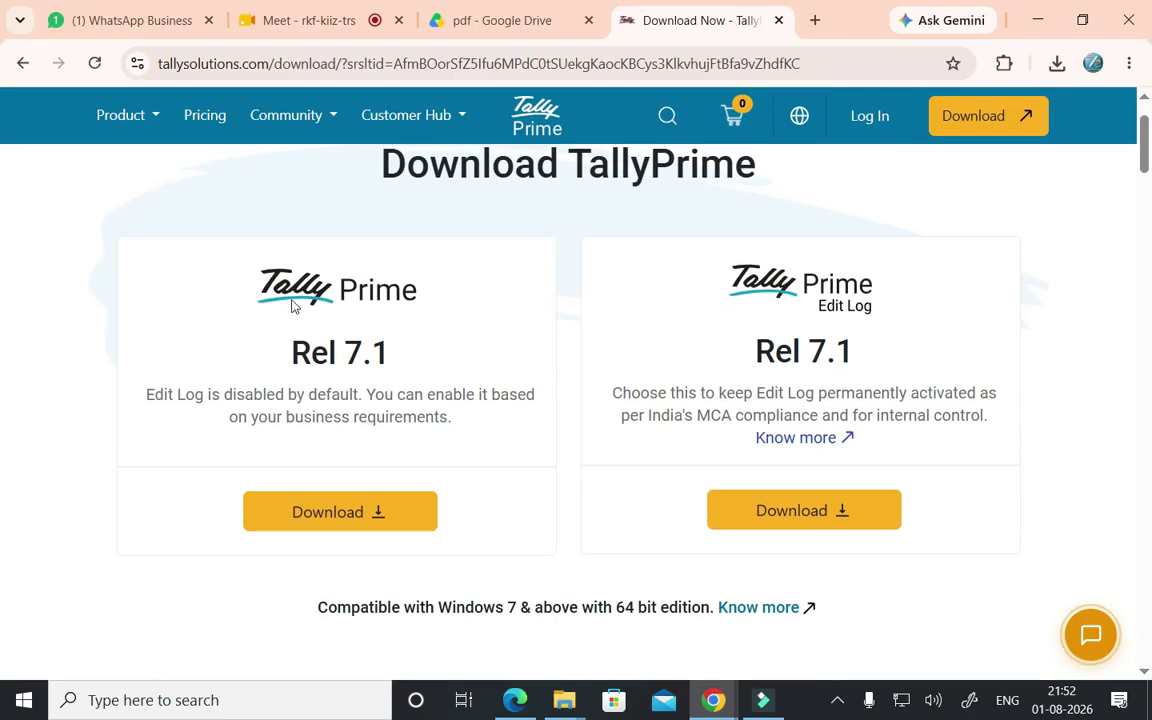
pyautogui.click(357, 516)
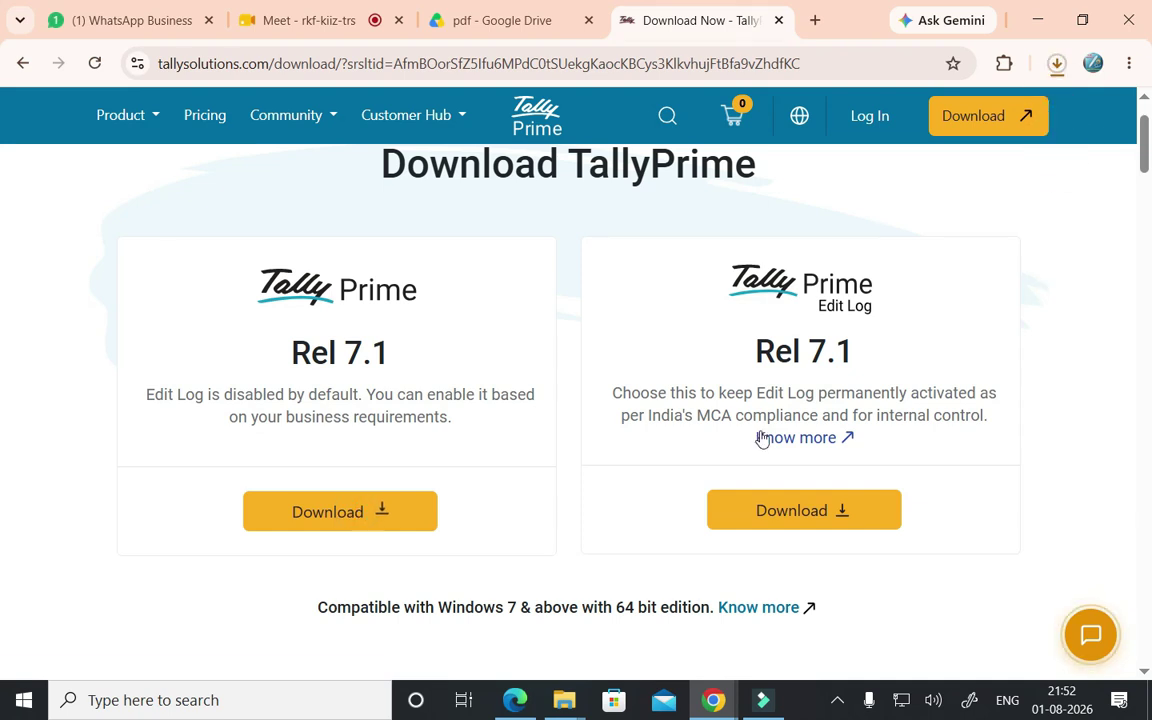
# - Show the finished setup (2).exe download in its Downloads folder
pyautogui.click(1066, 76)
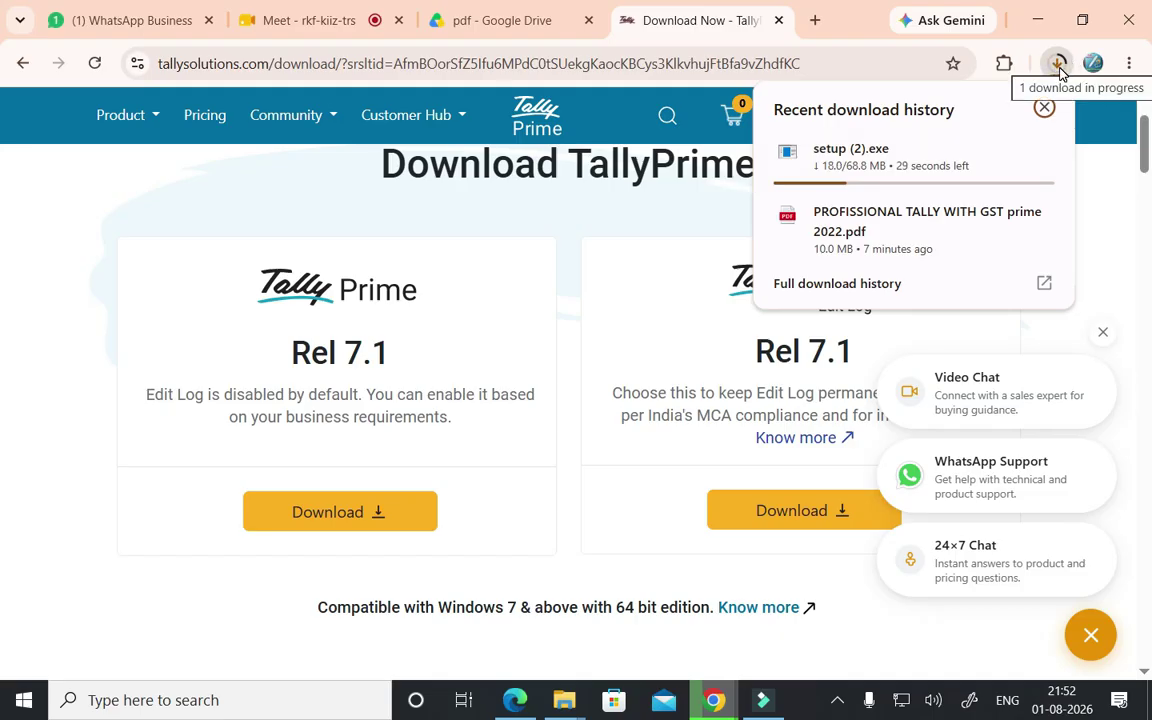
pyautogui.moveTo(880, 178)
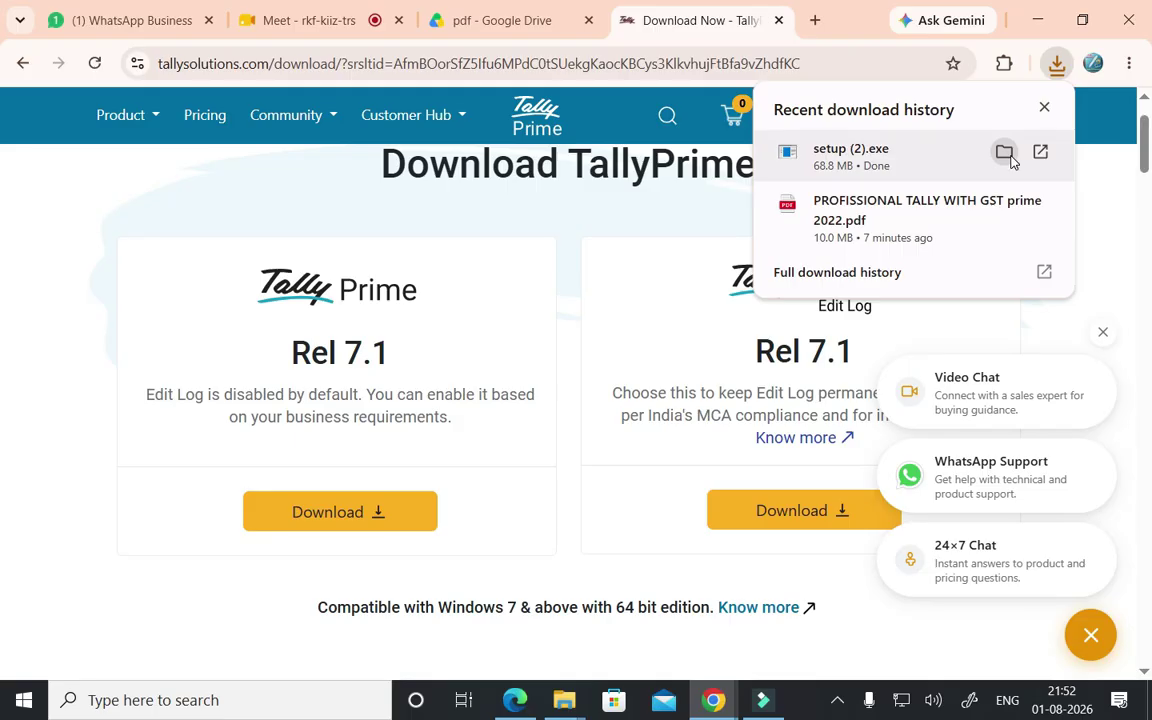
pyautogui.click(1004, 152)
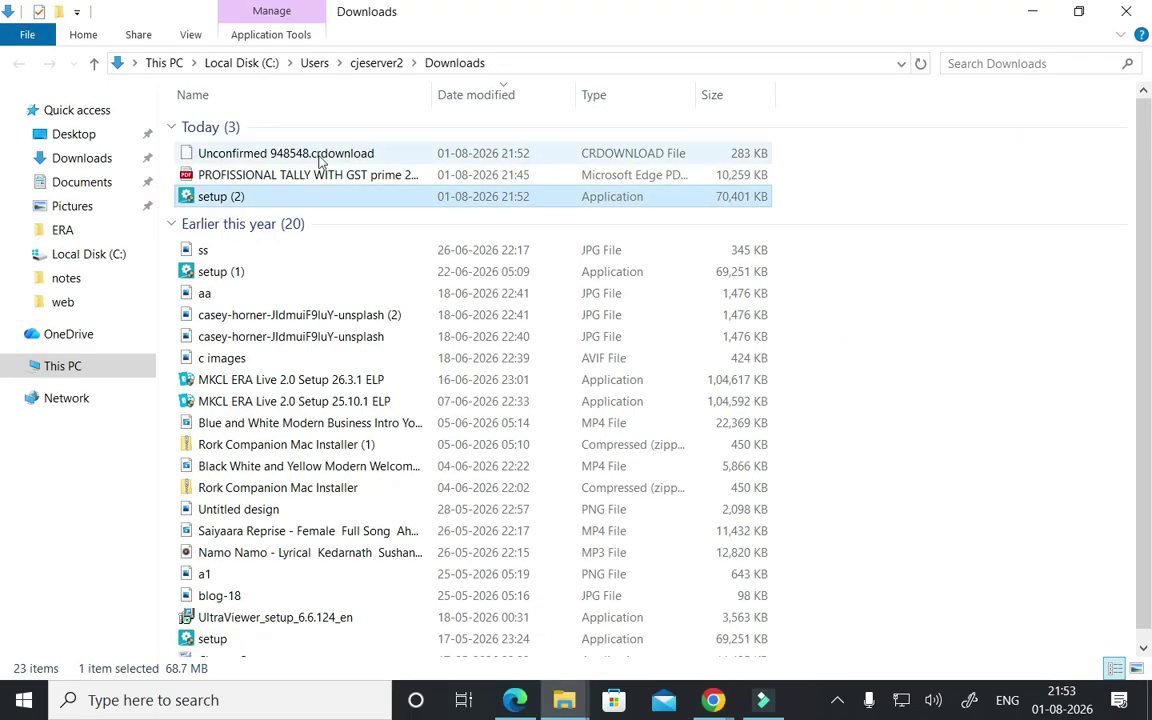
# - Run setup (2) as administrator, then close the Downloads folder and minimize Chrome
pyautogui.rightClick(240, 204)
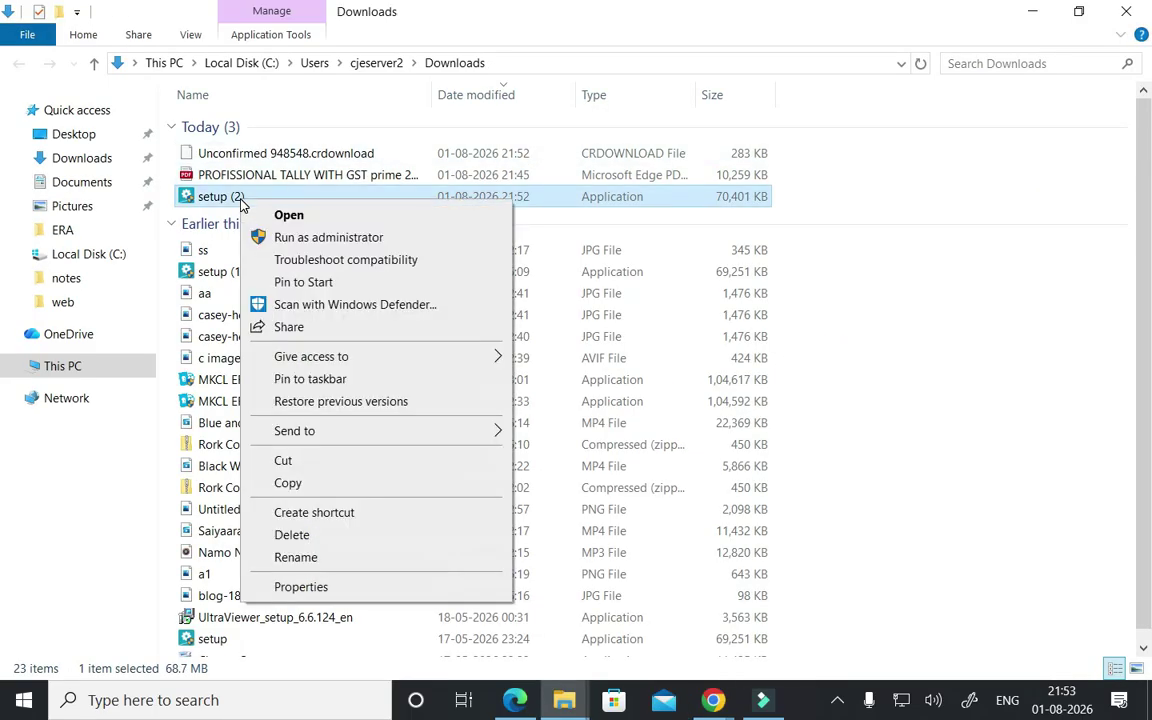
pyautogui.click(288, 238)
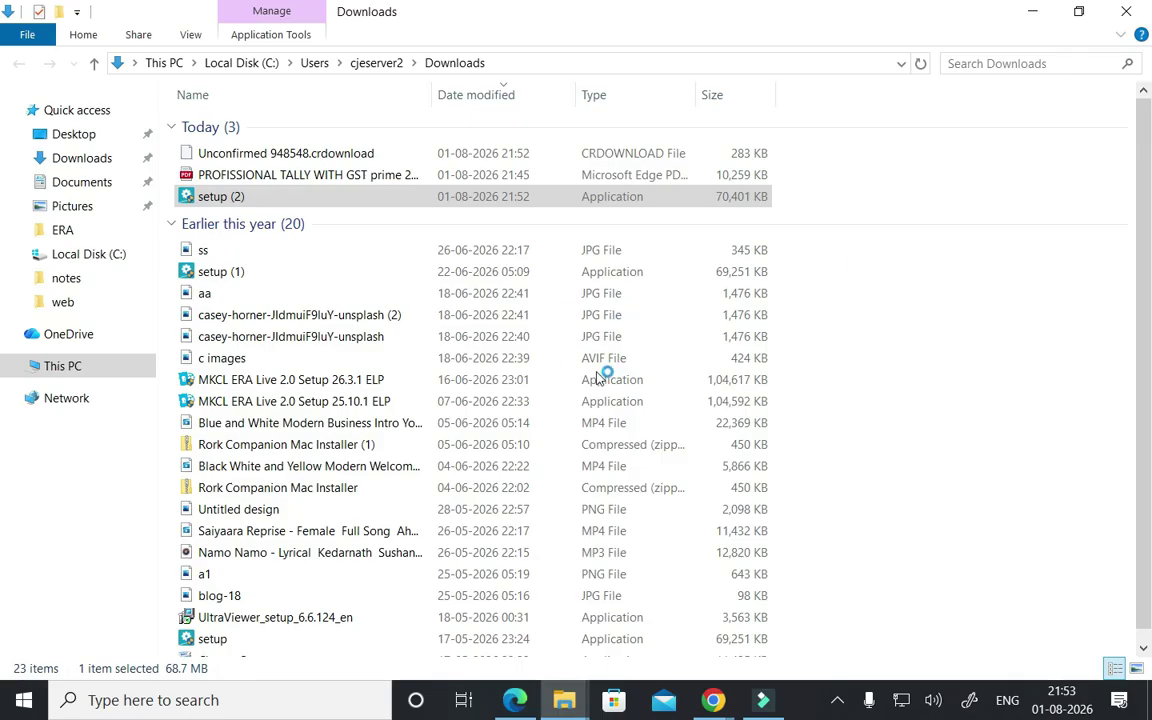
pyautogui.click(1124, 11)
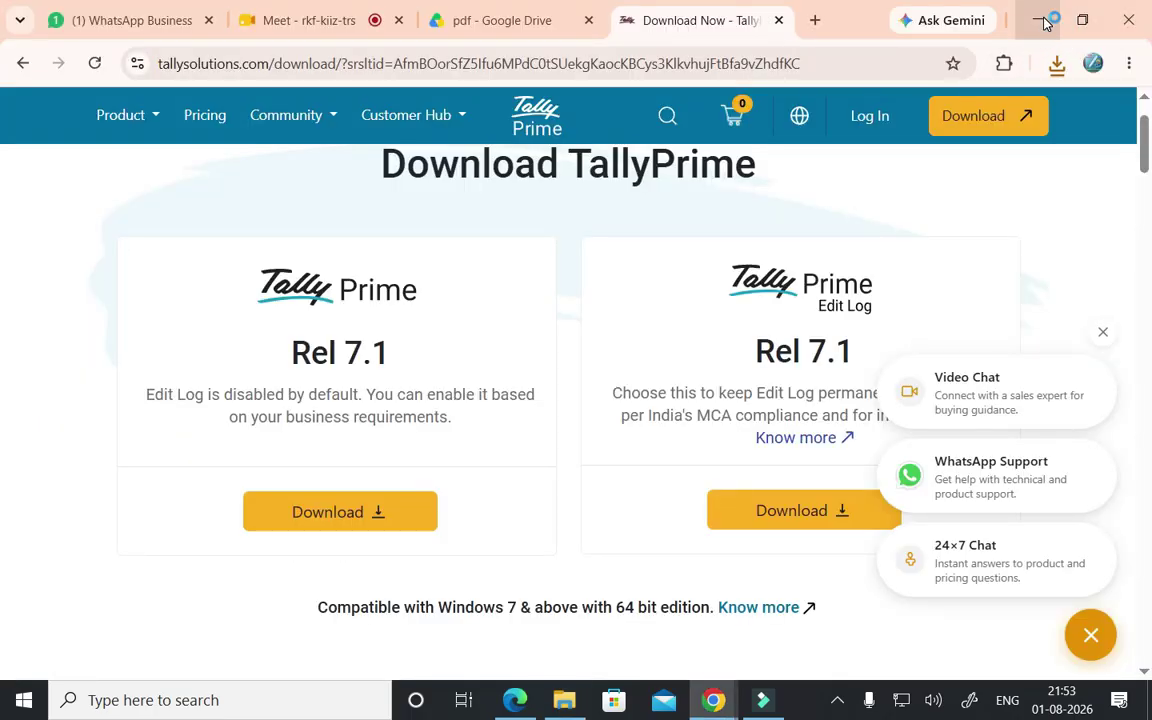
pyautogui.click(1037, 20)
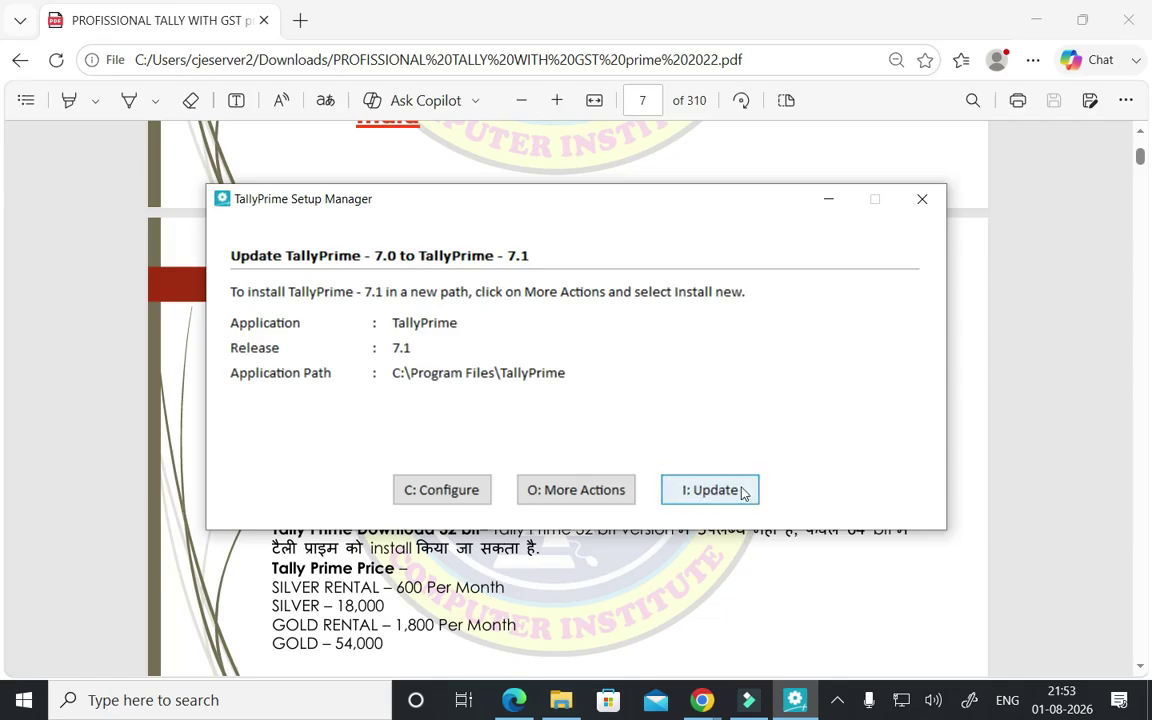
# - Quit Setup Manager without installing the 7.0 to 7.1 update
pyautogui.click(926, 205)
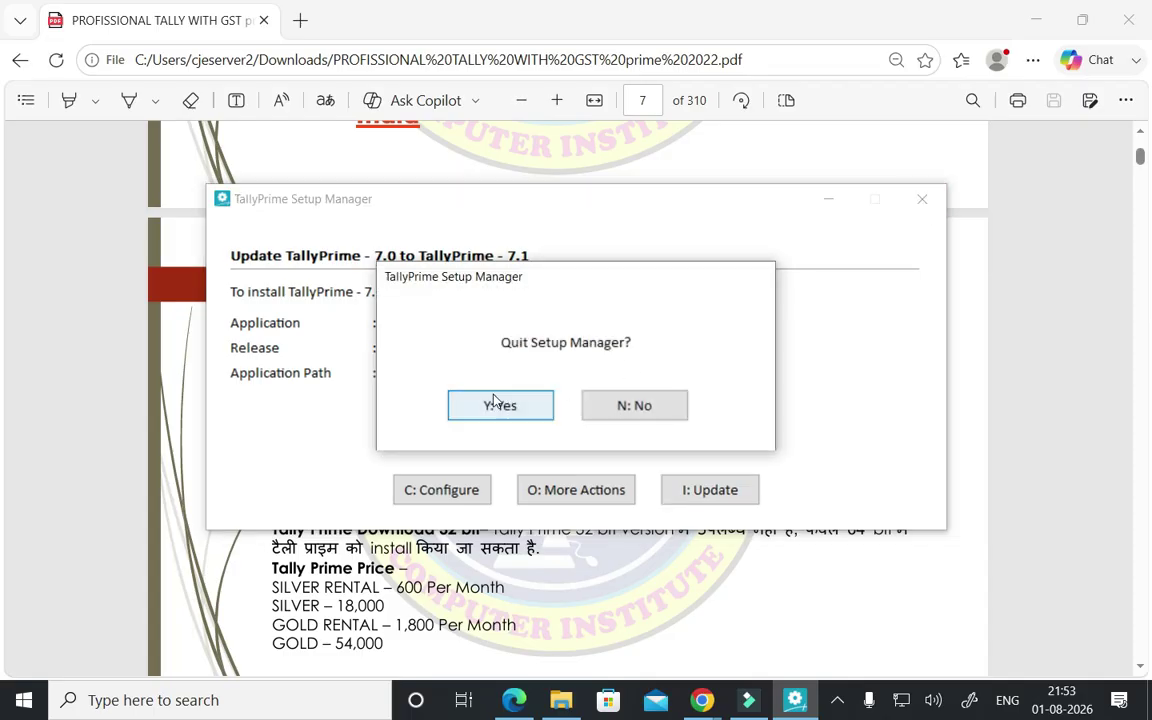
pyautogui.click(489, 402)
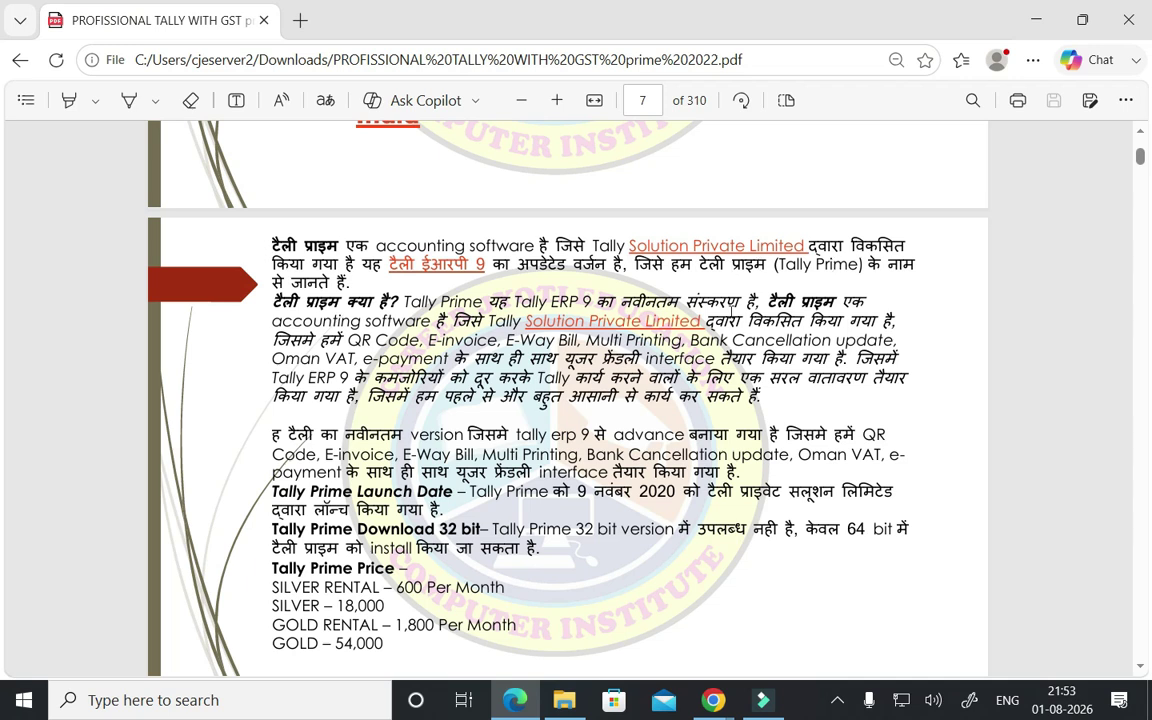
pyautogui.click(713, 700)
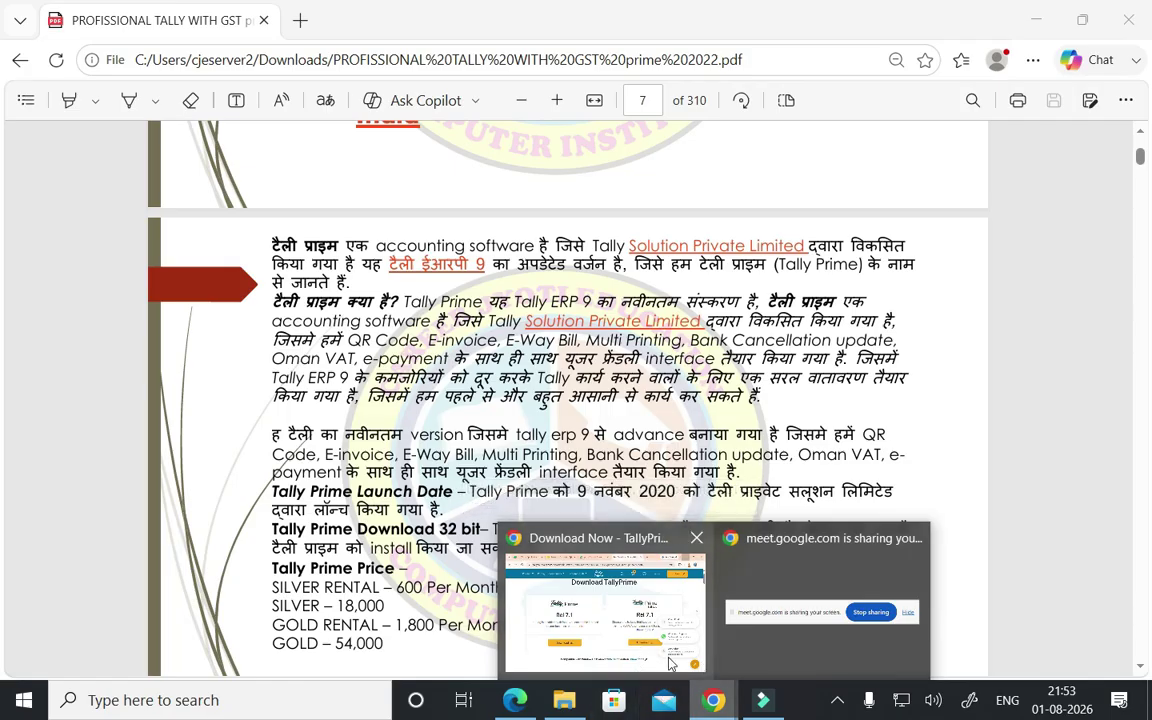
pyautogui.click(659, 636)
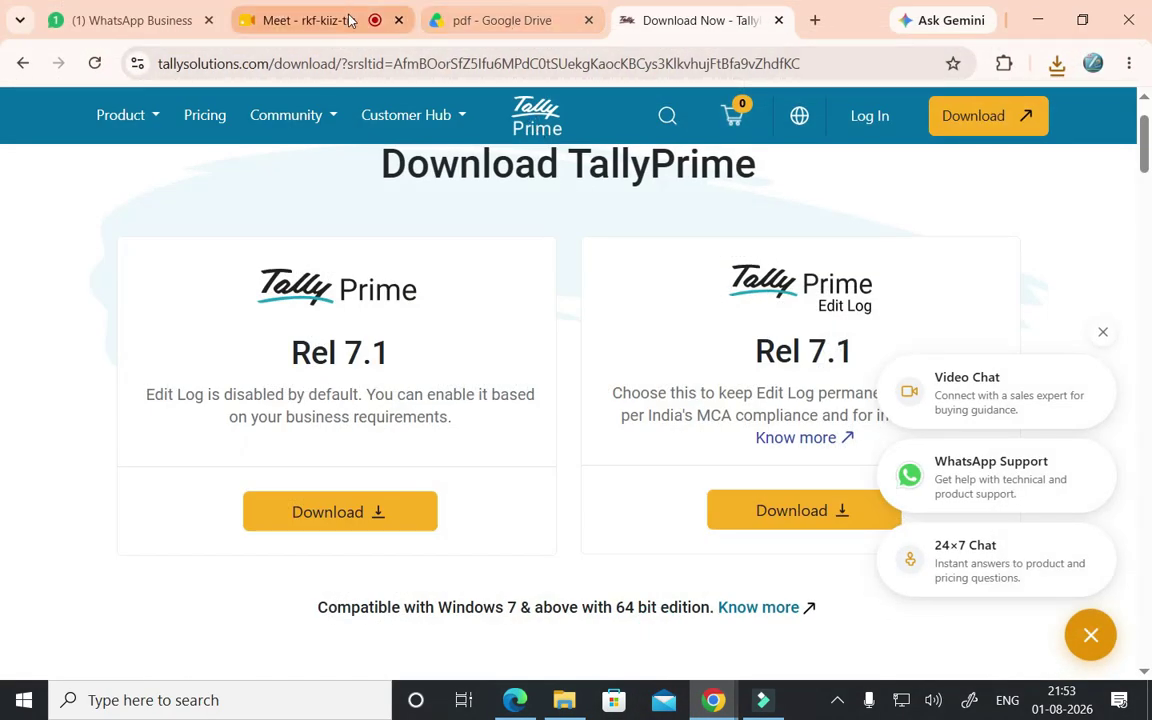
pyautogui.hotkey('alt', 'Tab')
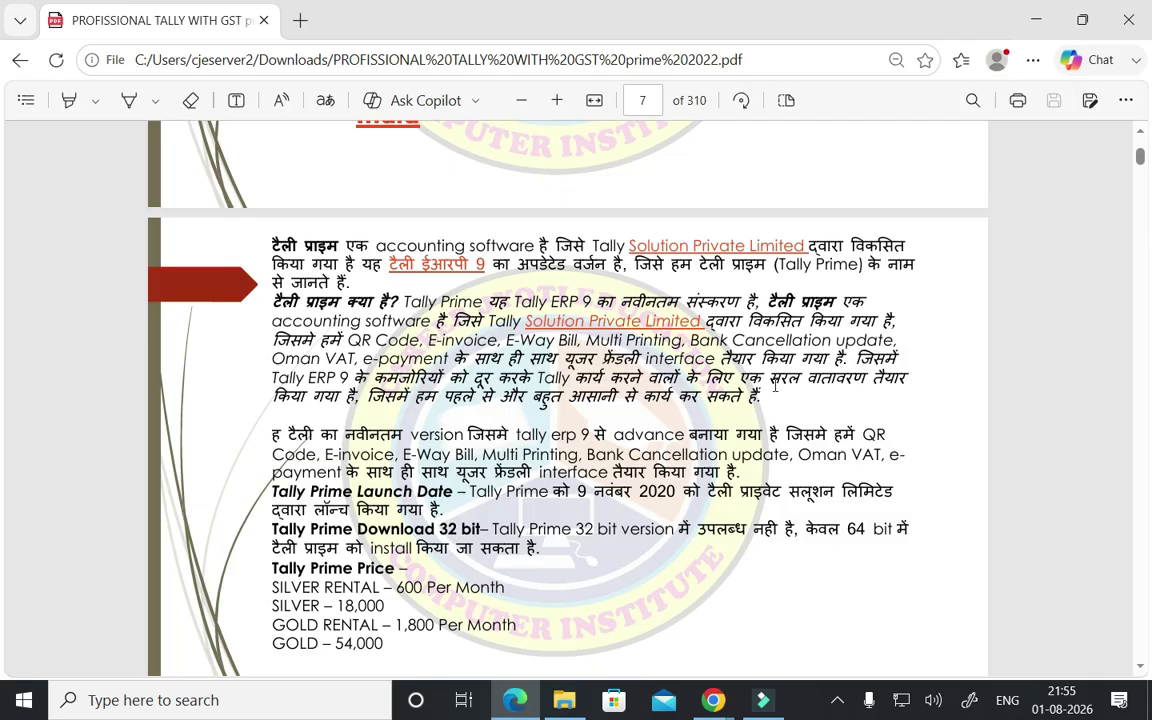
# - Zoom in and highlight the user-friendly interface phrase on page 7 in yellow
pyautogui.hotkey('ctrl', '+')
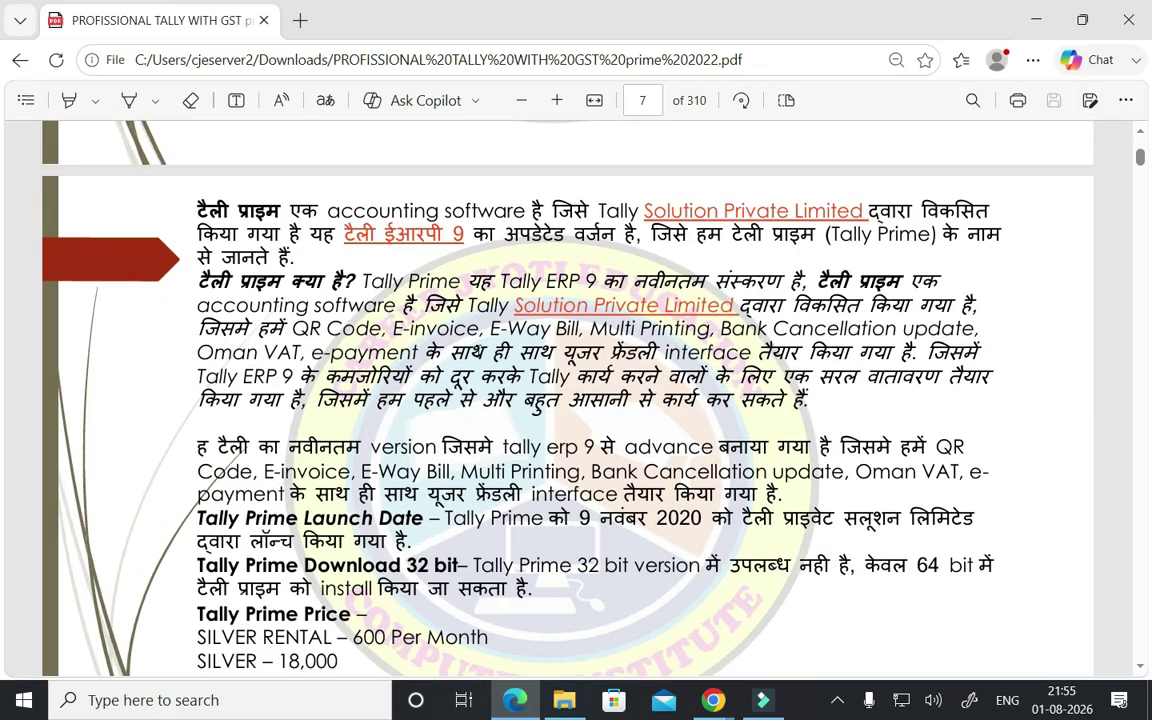
pyautogui.click(190, 100)
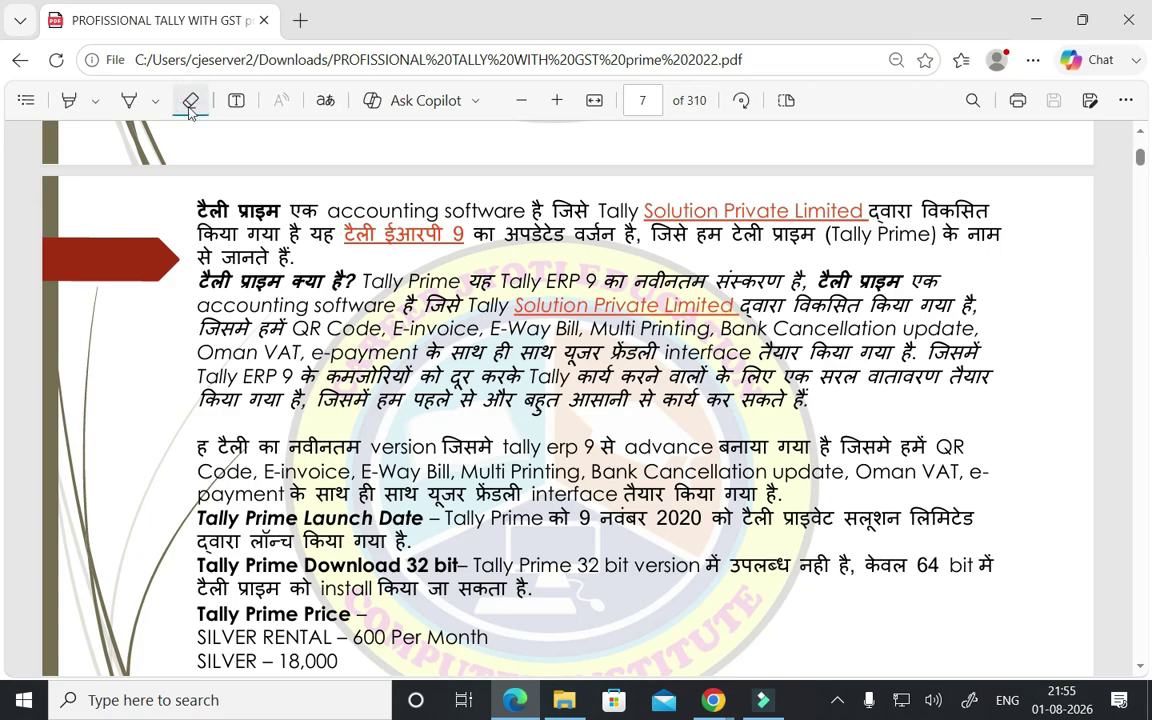
pyautogui.click(70, 100)
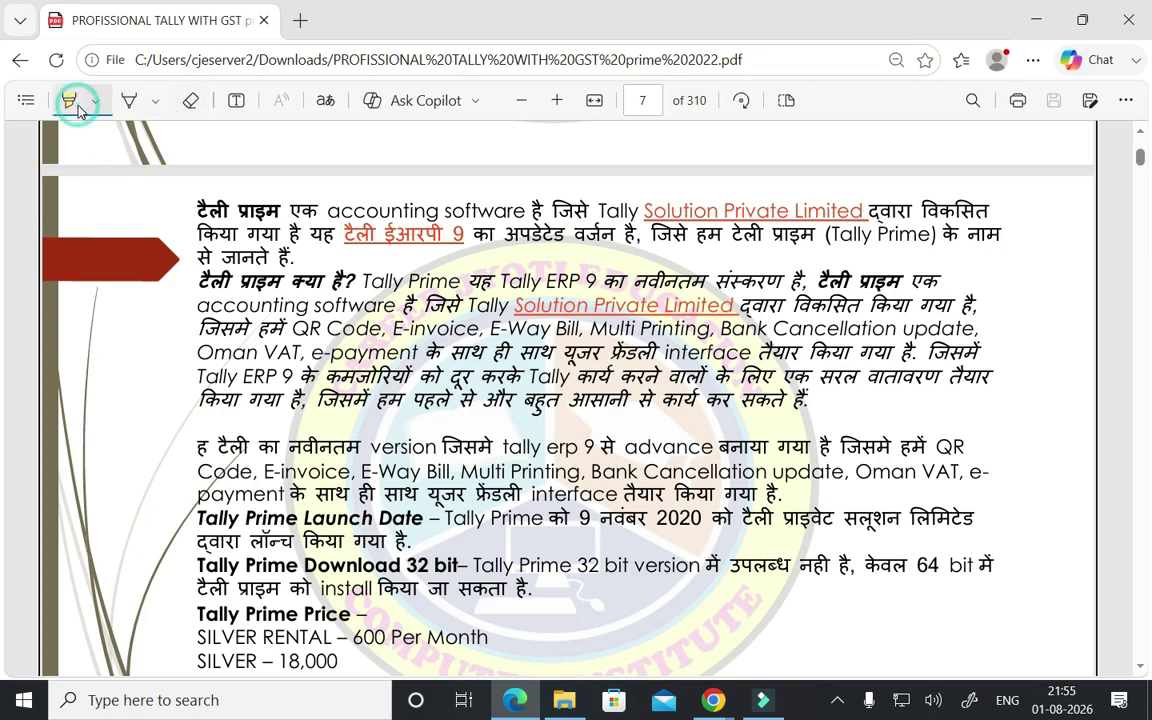
pyautogui.click(95, 101)
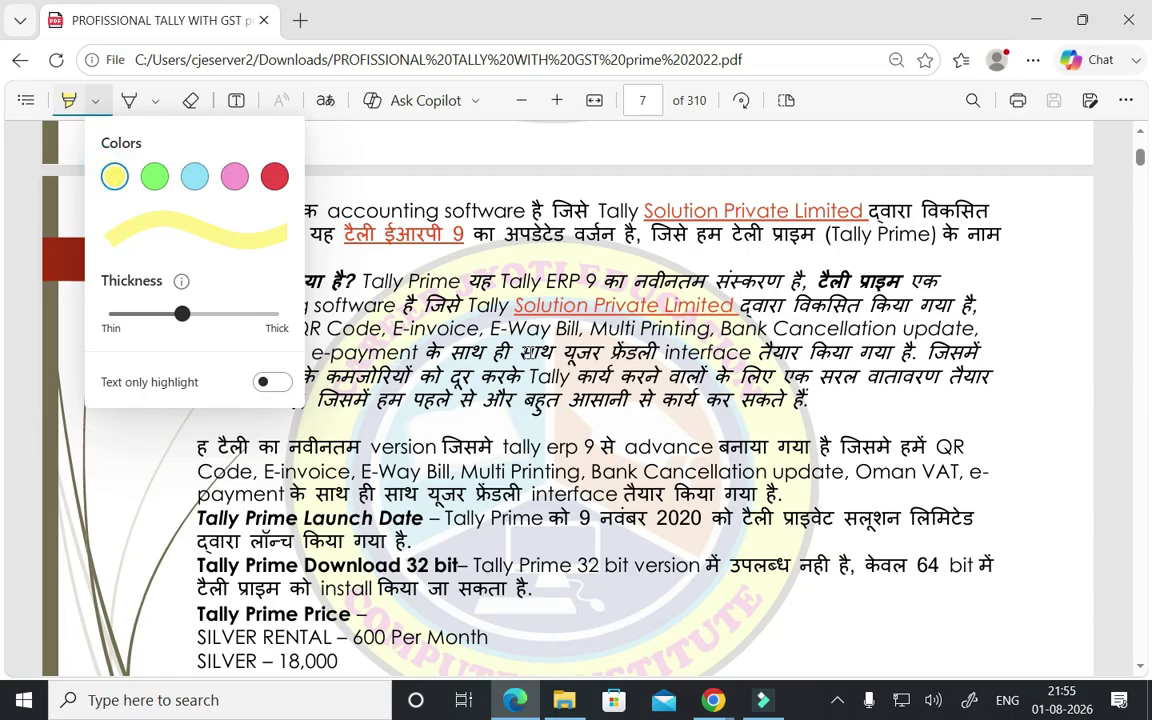
pyautogui.moveTo(517, 352); pyautogui.dragTo(915, 352)
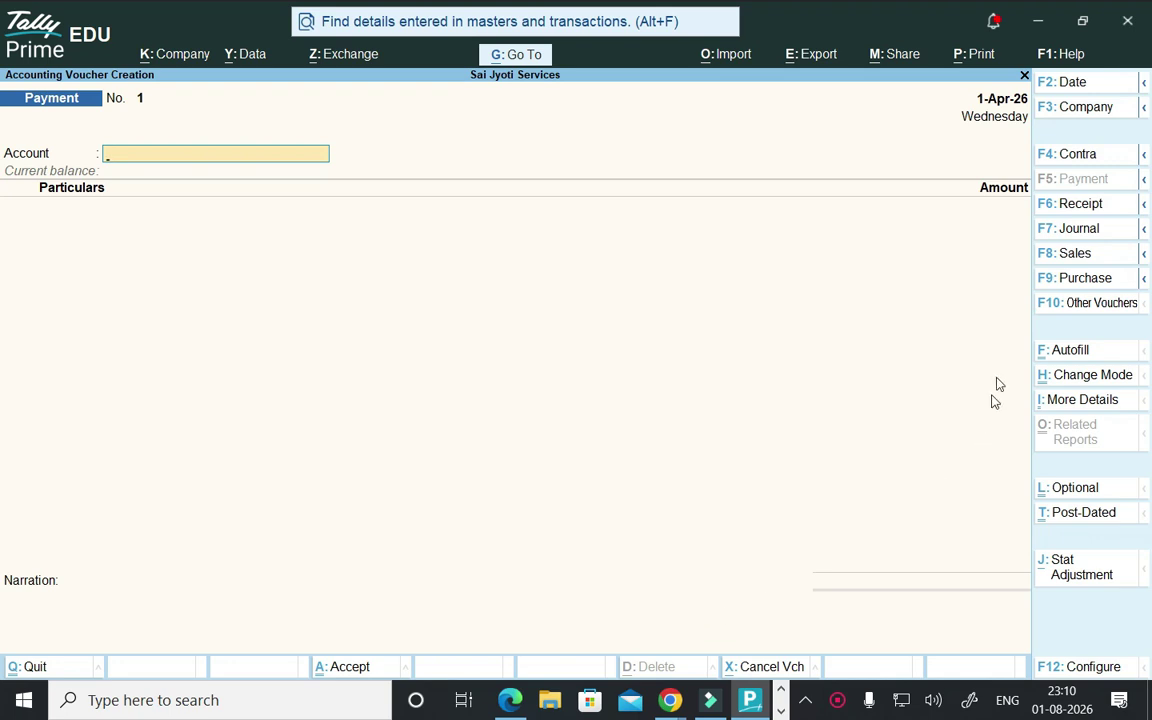
# - Create a new Purchase voucher with Supplier Invoice No. 4343
pyautogui.click(1079, 283)
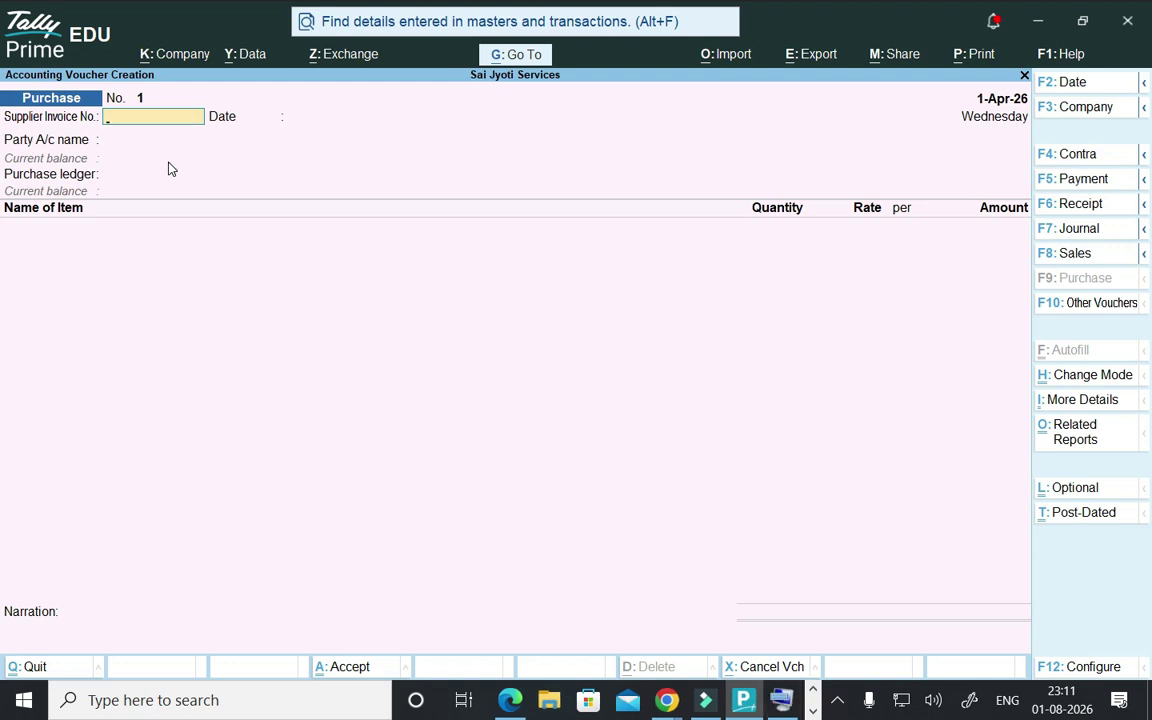
pyautogui.write('4343')
pyautogui.press('Return')
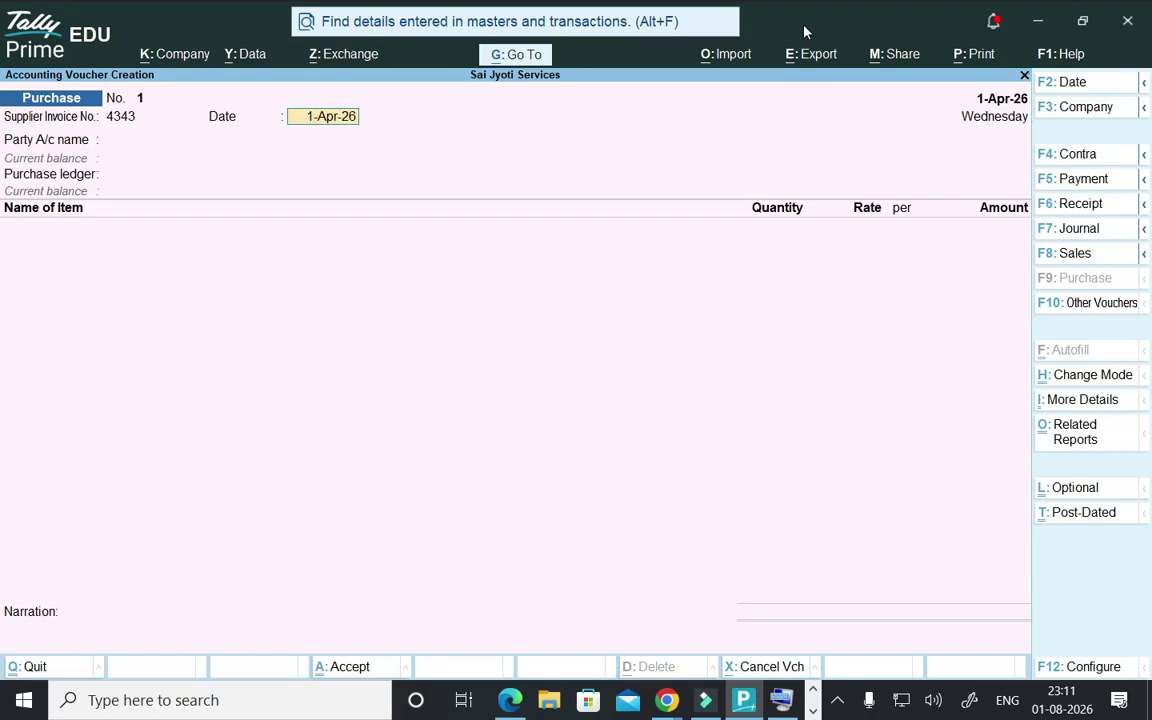
# - Change the purchase voucher date to 2-Apr-26 by entering 2/4
pyautogui.click(1070, 82)
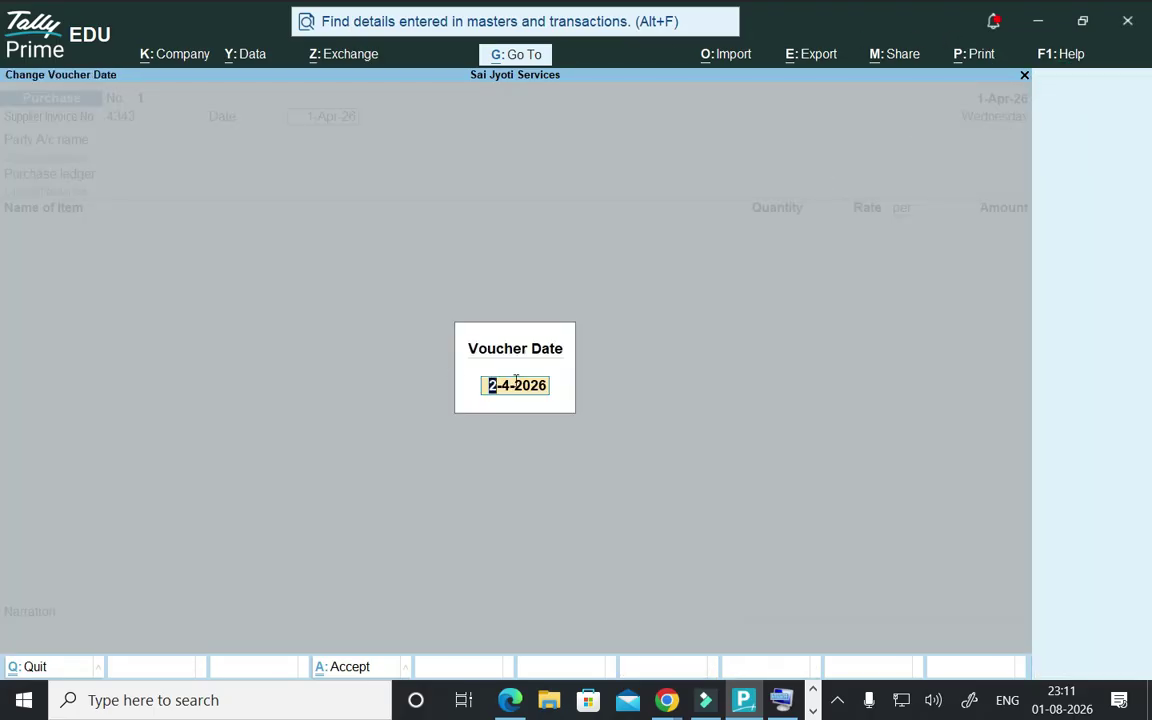
pyautogui.write('3/4')
pyautogui.write('2/4')
pyautogui.press('Return')
pyautogui.press('Return')
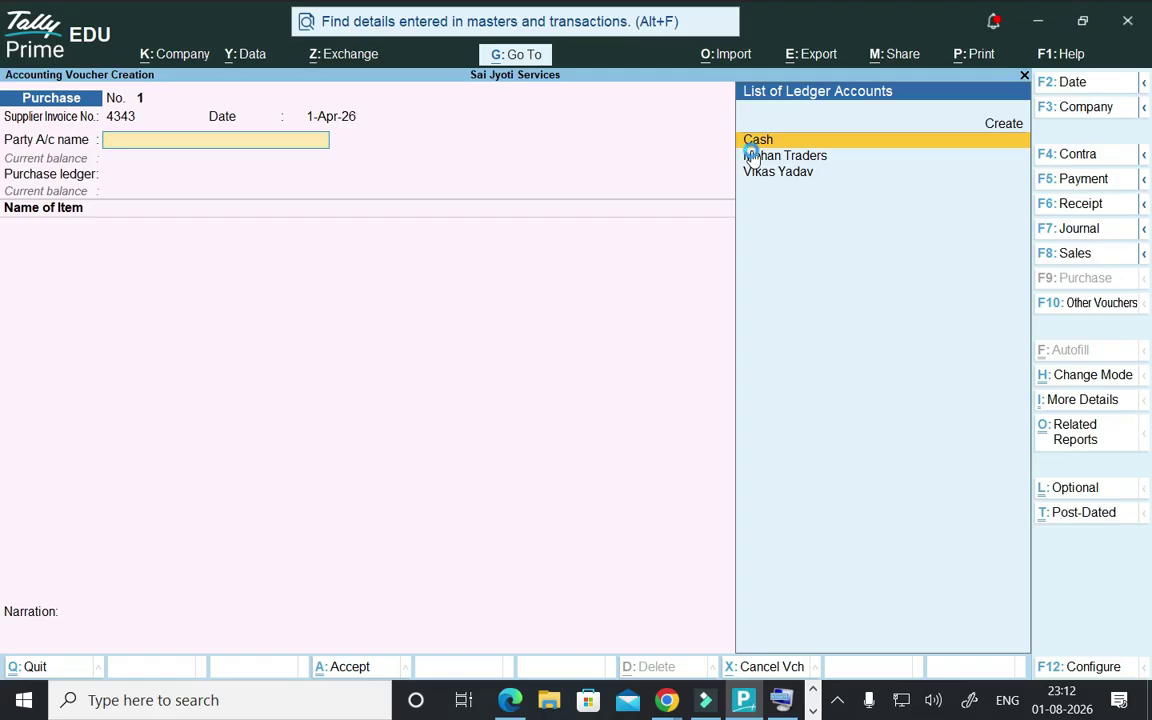
# - Choose Cash as the party account and move through Receipt Details to Party Details
pyautogui.press('Return')
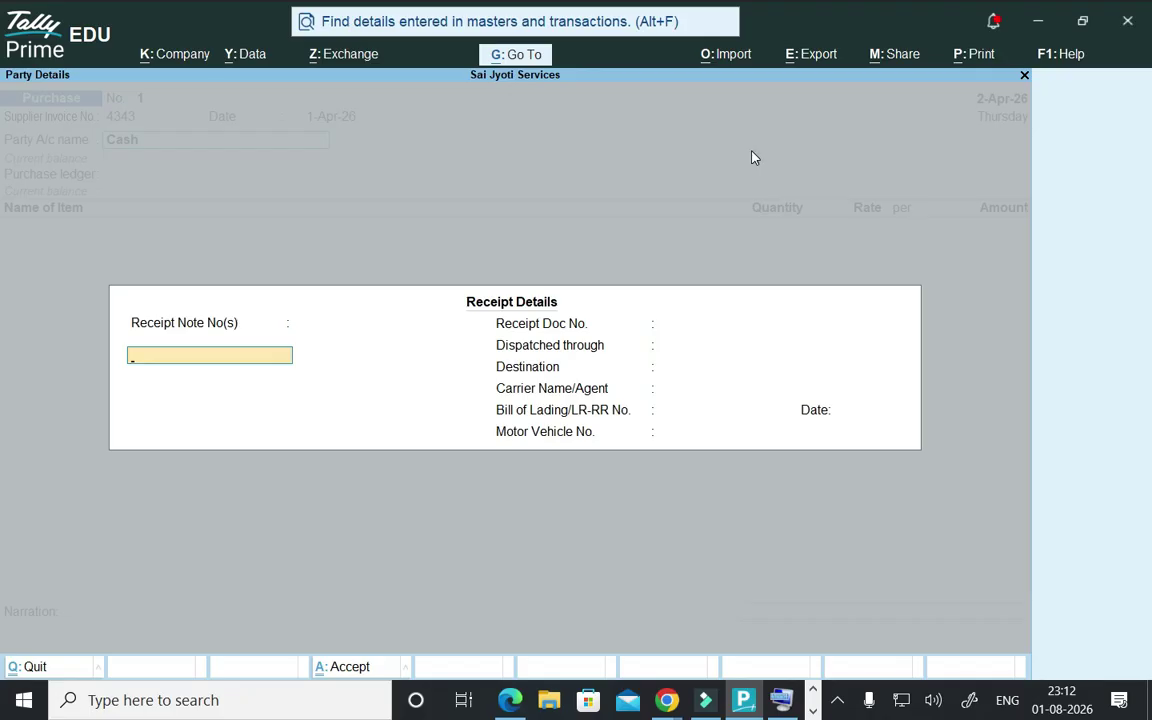
pyautogui.press('Return')
pyautogui.press('Return')
pyautogui.press('Return')
pyautogui.press('Return')
pyautogui.press('Return')
pyautogui.press('Return')
pyautogui.press('Return')
pyautogui.press('Return')
pyautogui.press('Return')
pyautogui.press('Return')
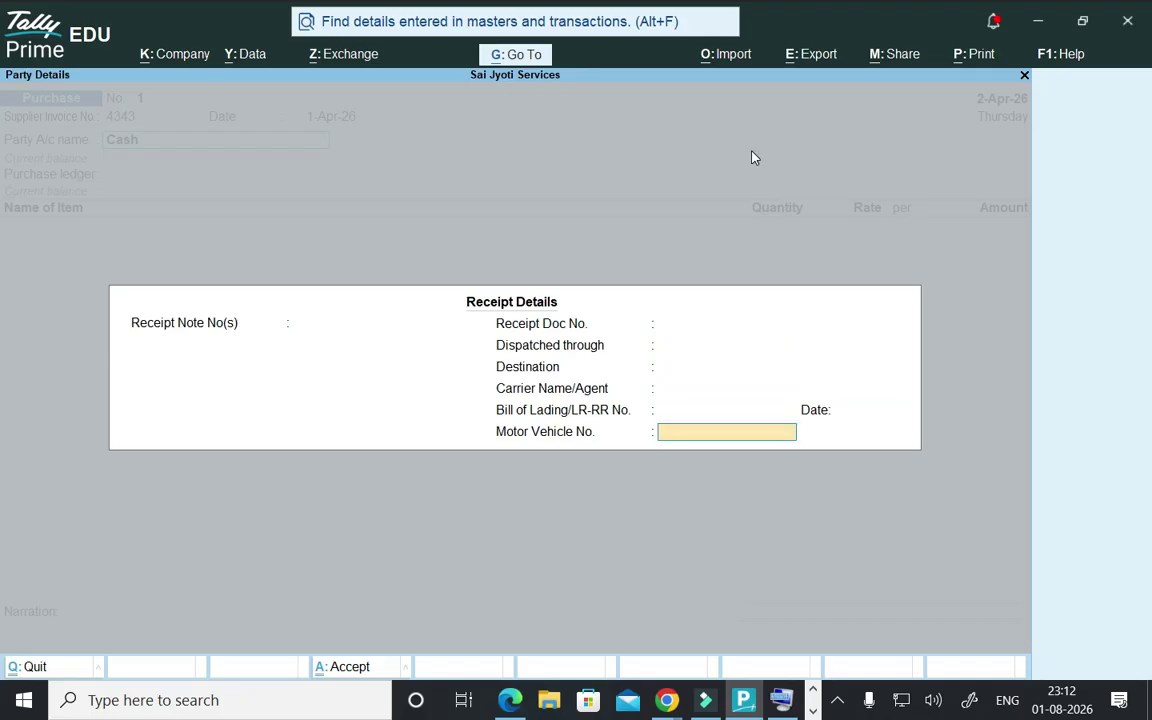
pyautogui.press('Return')
pyautogui.press('Return')
pyautogui.press('Return')
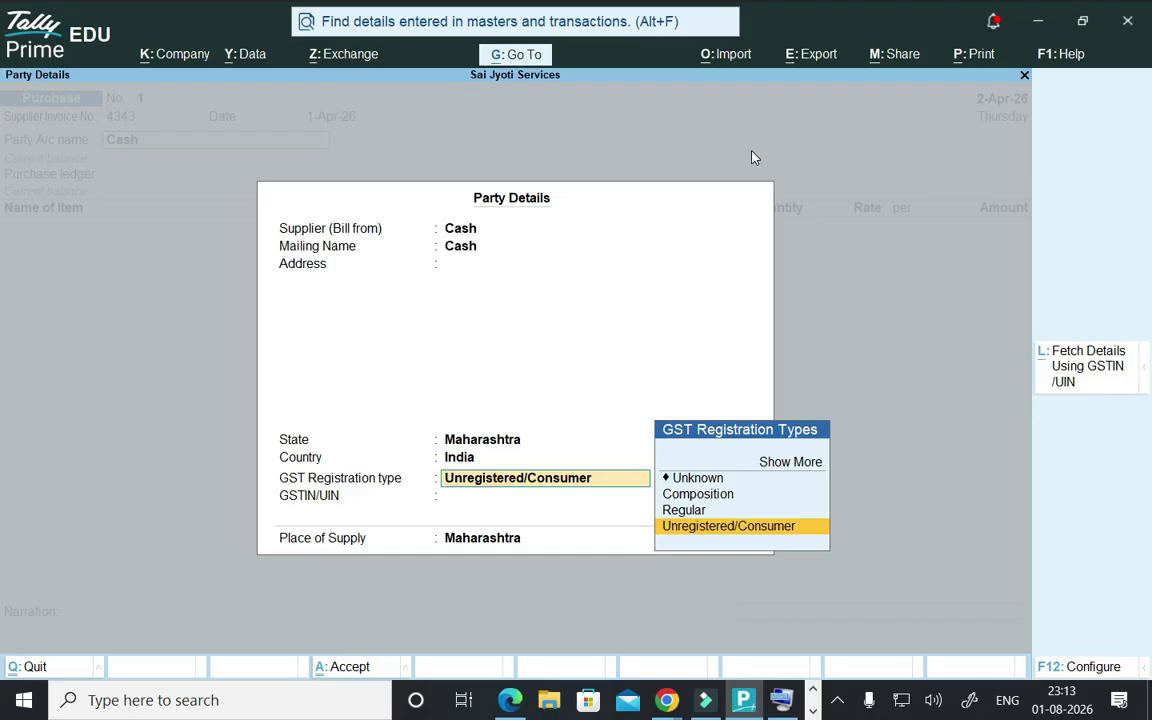
# - Set Cash's GST registration to Regular, enter its GSTIN, and keep Maharashtra as place of supply
pyautogui.press('Up')
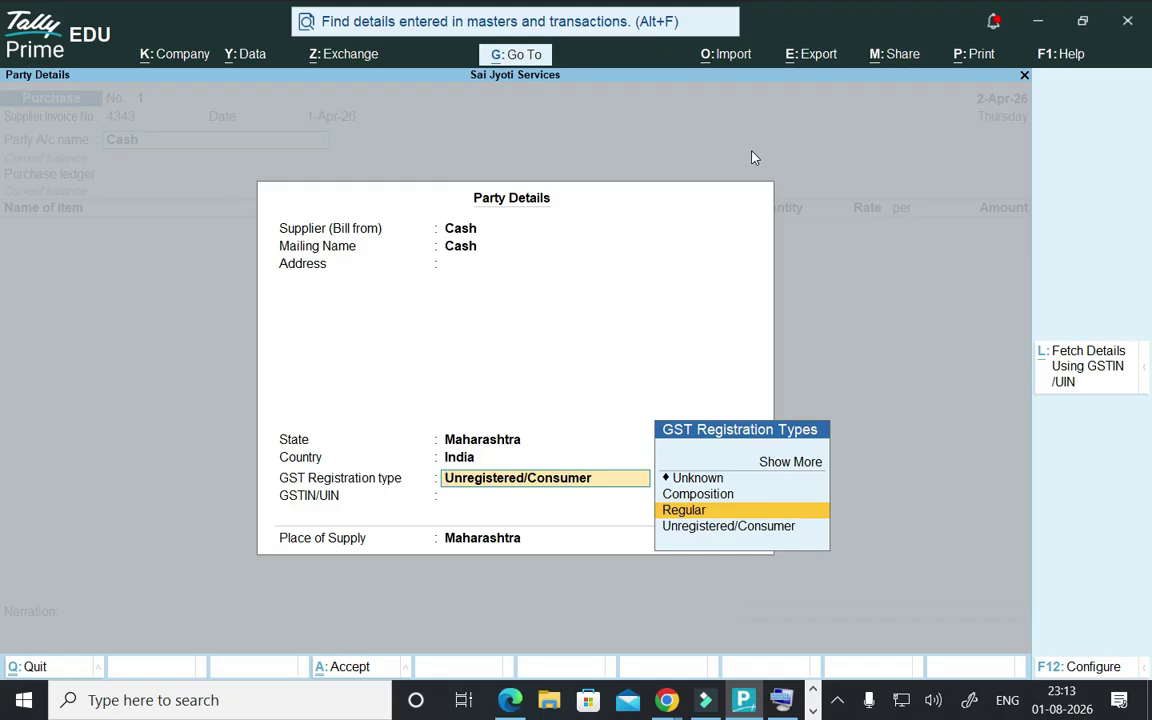
pyautogui.press('Return')
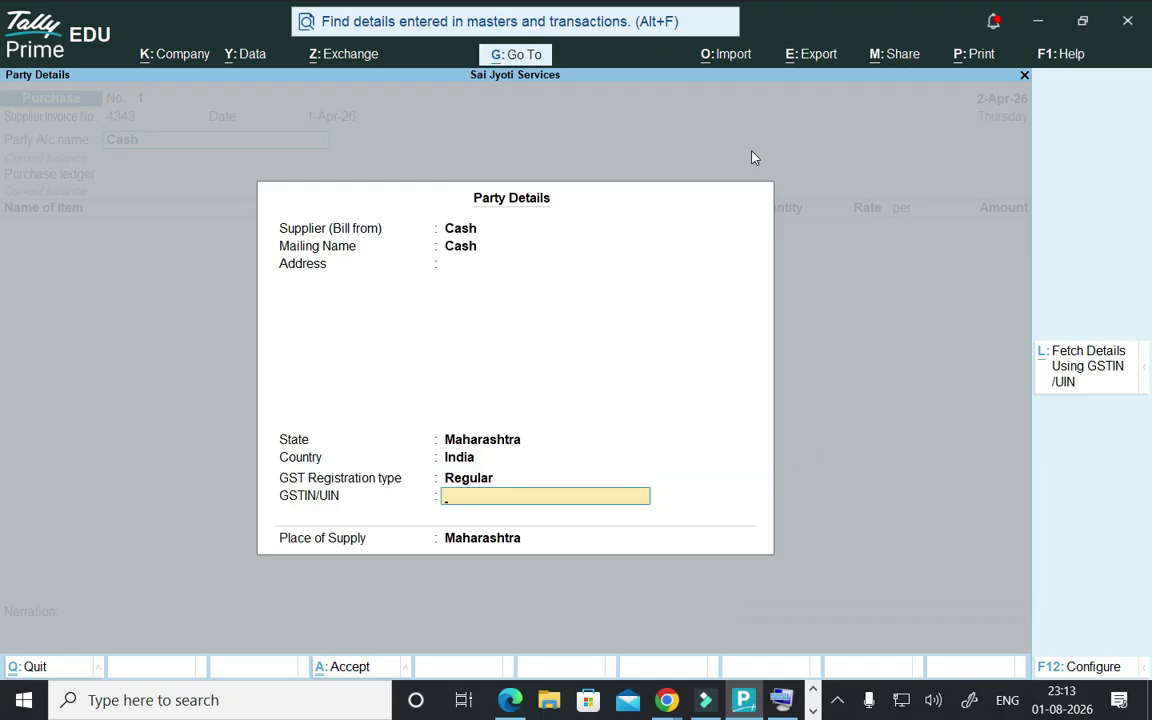
pyautogui.write('4723434WER7Y83')
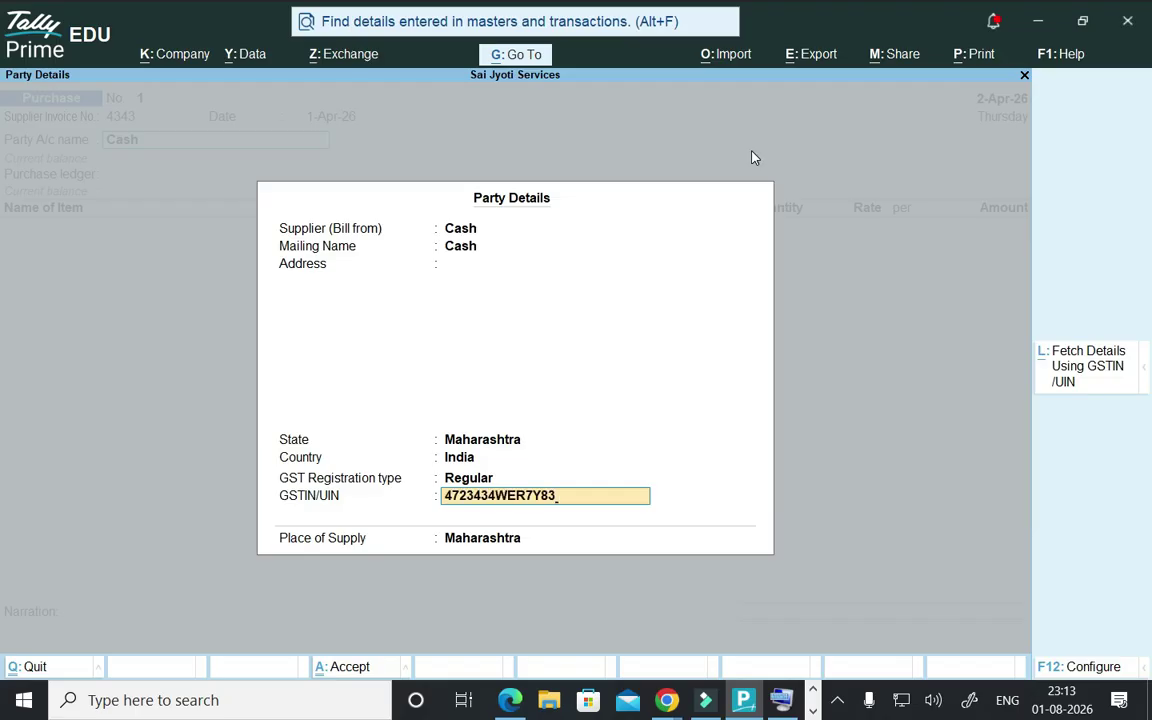
pyautogui.press('Return')
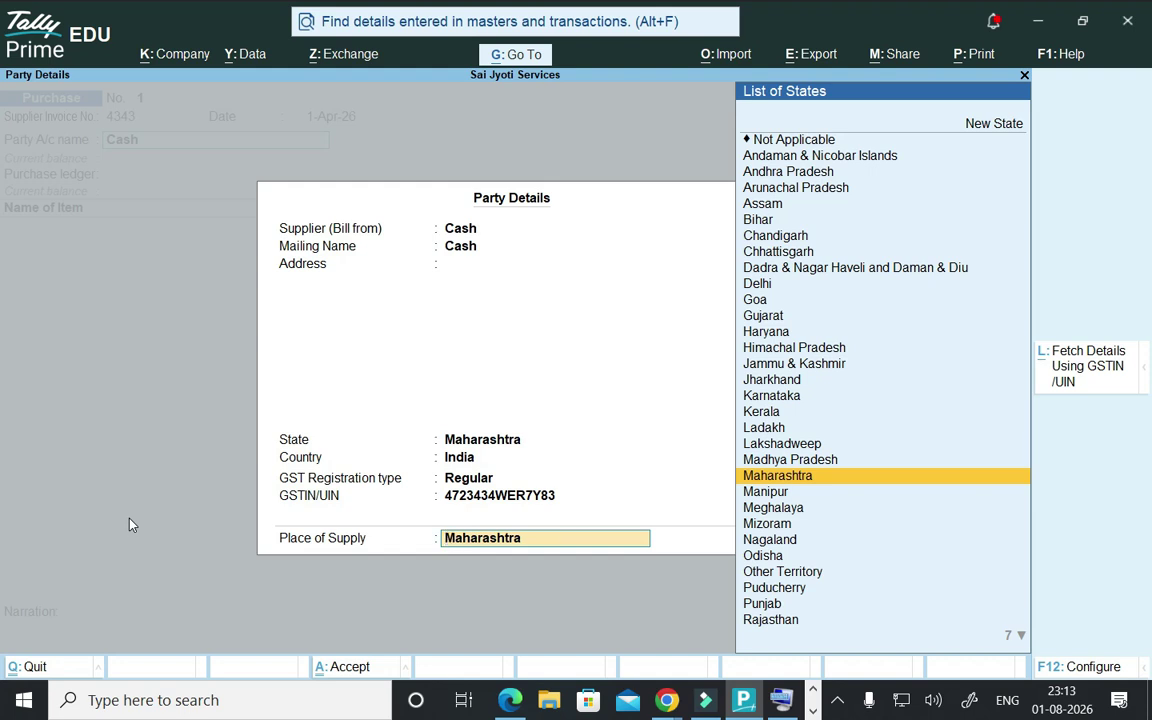
pyautogui.press('Return')
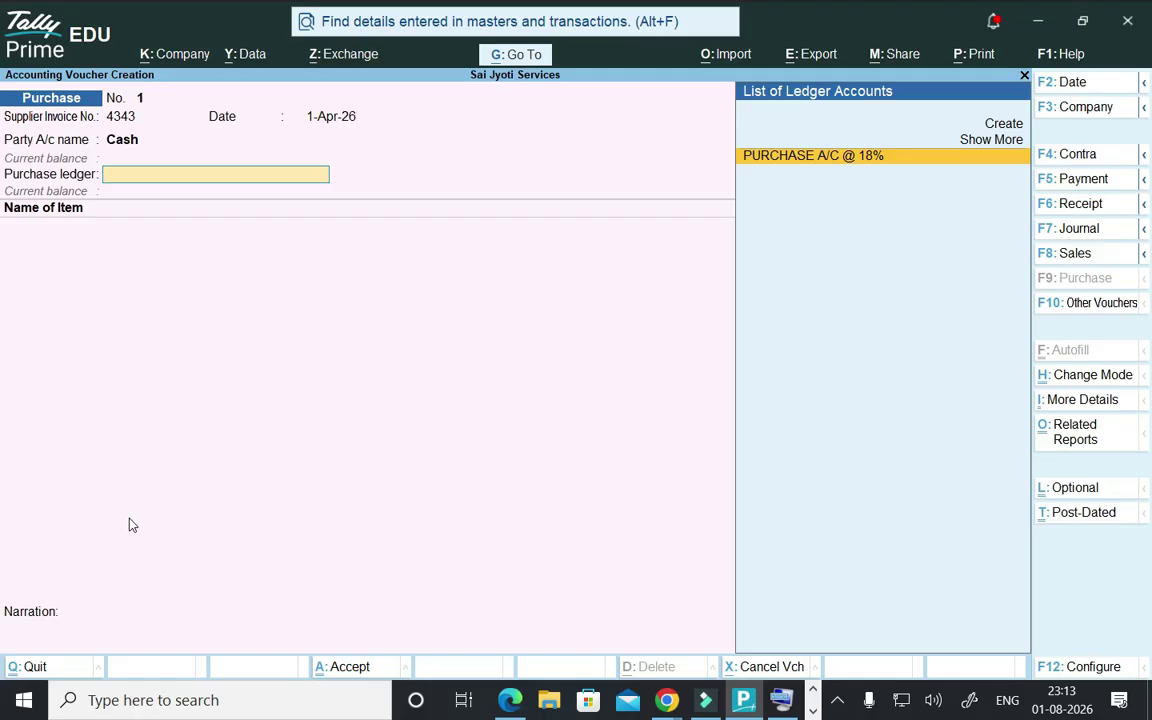
# - Use PURCHASE A/C @ 18% as the purchase ledger and add Oppo Reno 14 5g as the first item
pyautogui.press('Return')
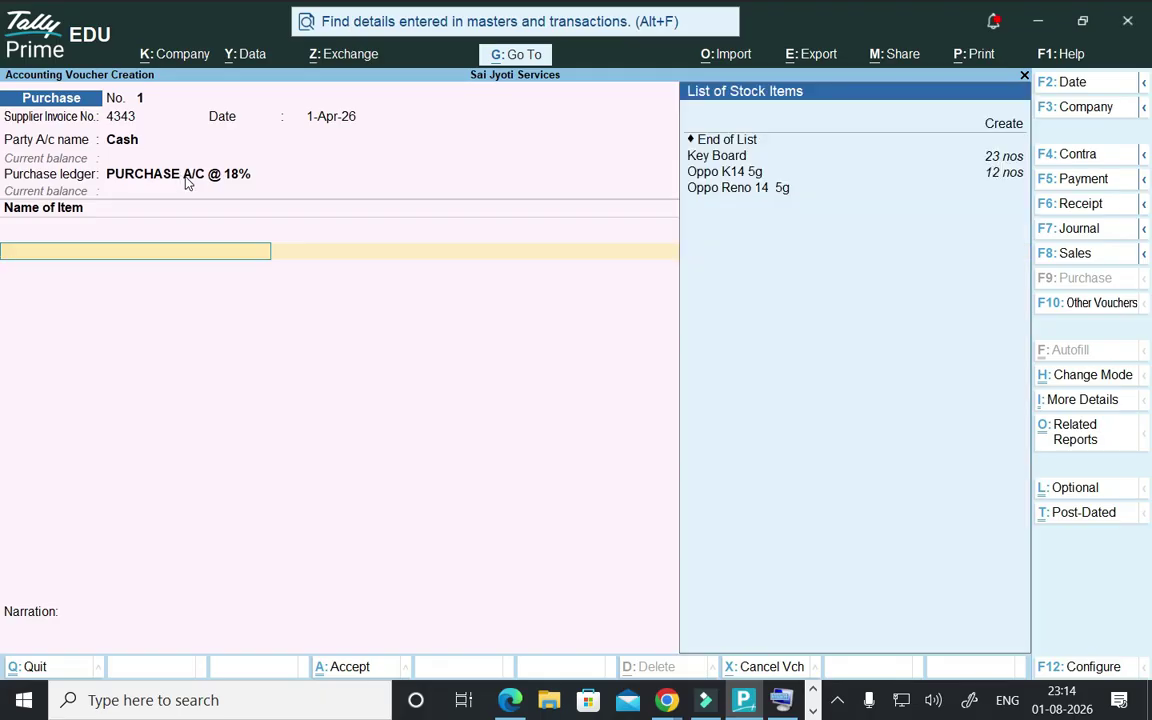
pyautogui.press('Down')
pyautogui.press('Down')
pyautogui.press('Down')
pyautogui.press('Down')
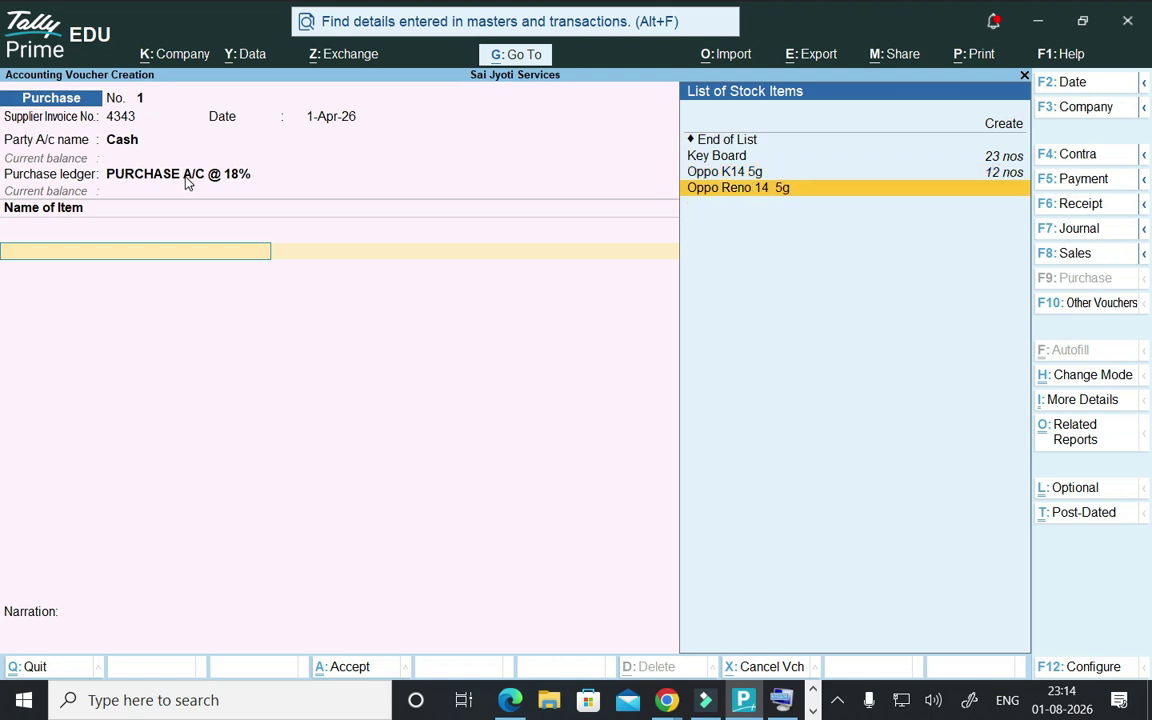
pyautogui.press('Return')
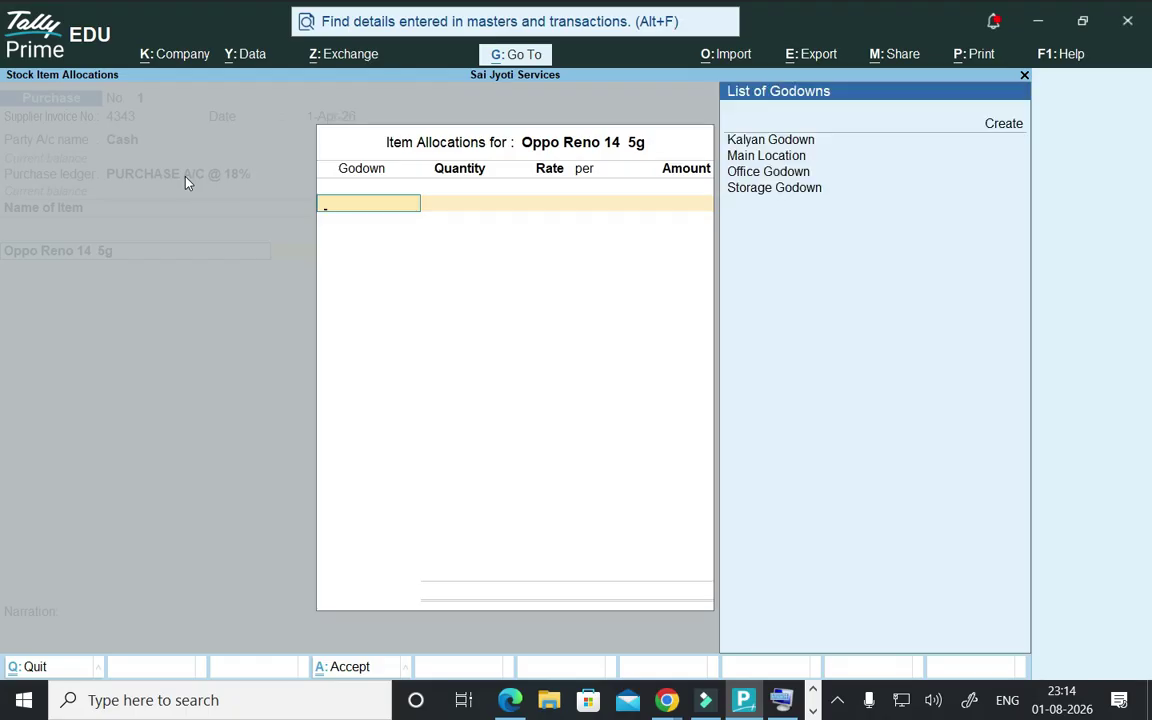
# - Allocate 32 nos of Oppo Reno 14 5g from Storage Godown at 16,000.00, totalling 5,12,000.00
pyautogui.press('Down')
pyautogui.press('Down')
pyautogui.press('Down')
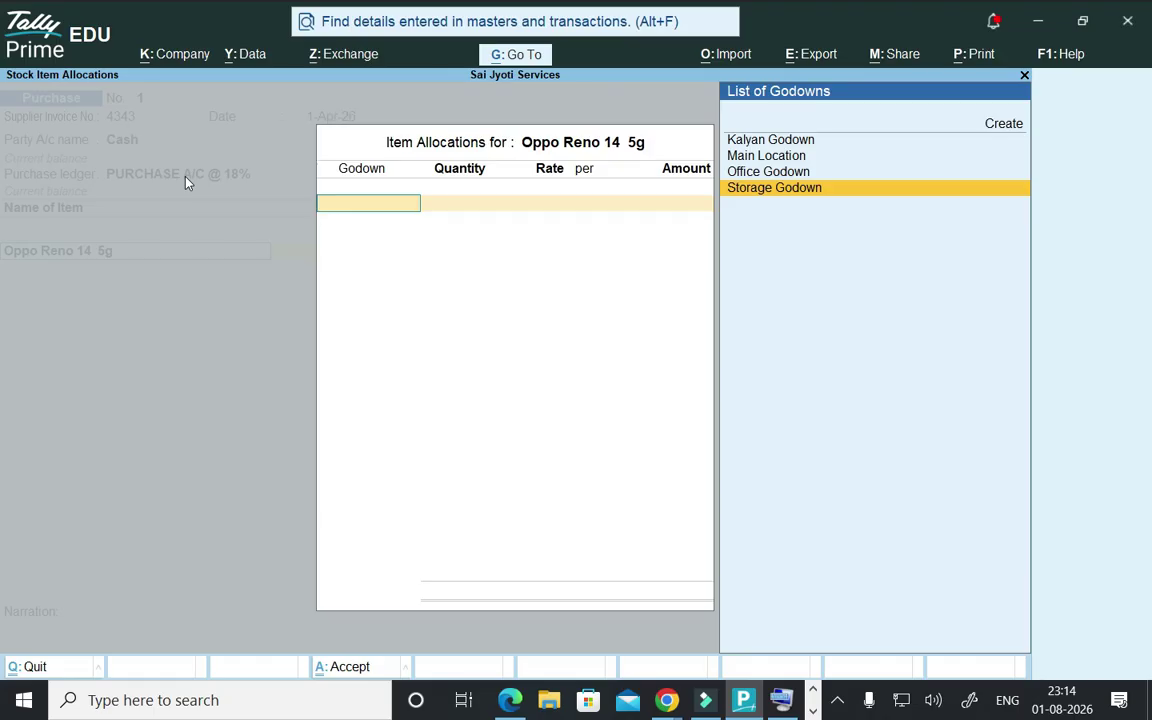
pyautogui.press('Return')
pyautogui.write('32')
pyautogui.press('Return')
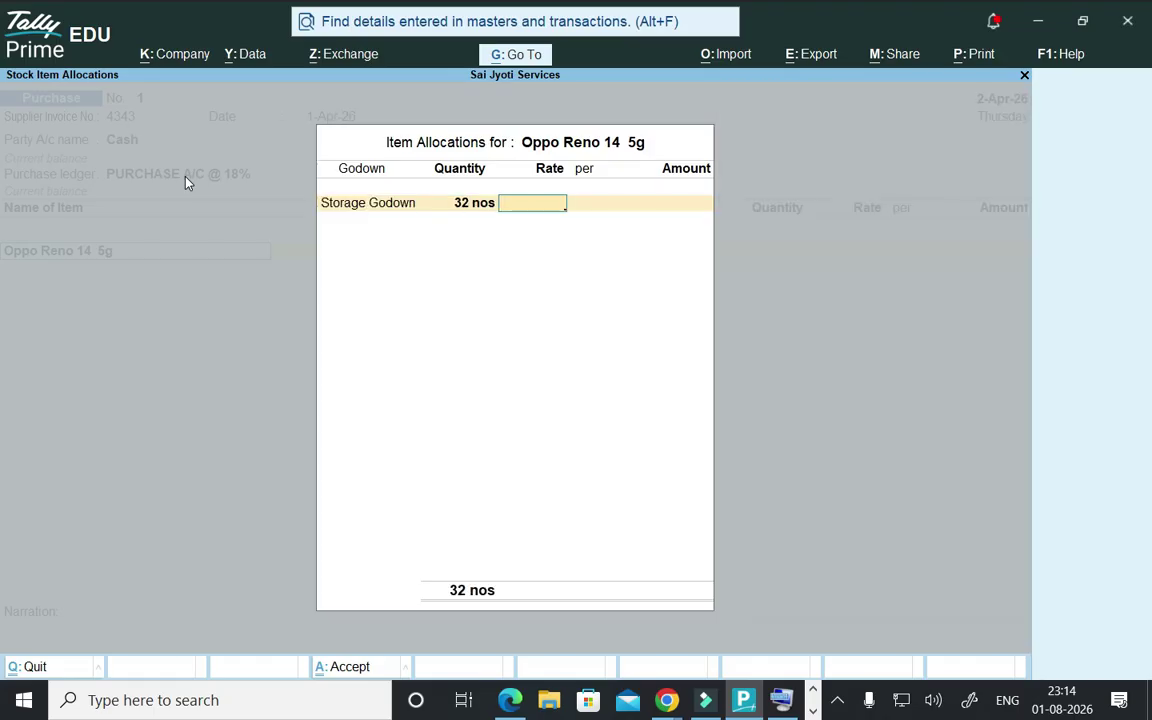
pyautogui.write('16')
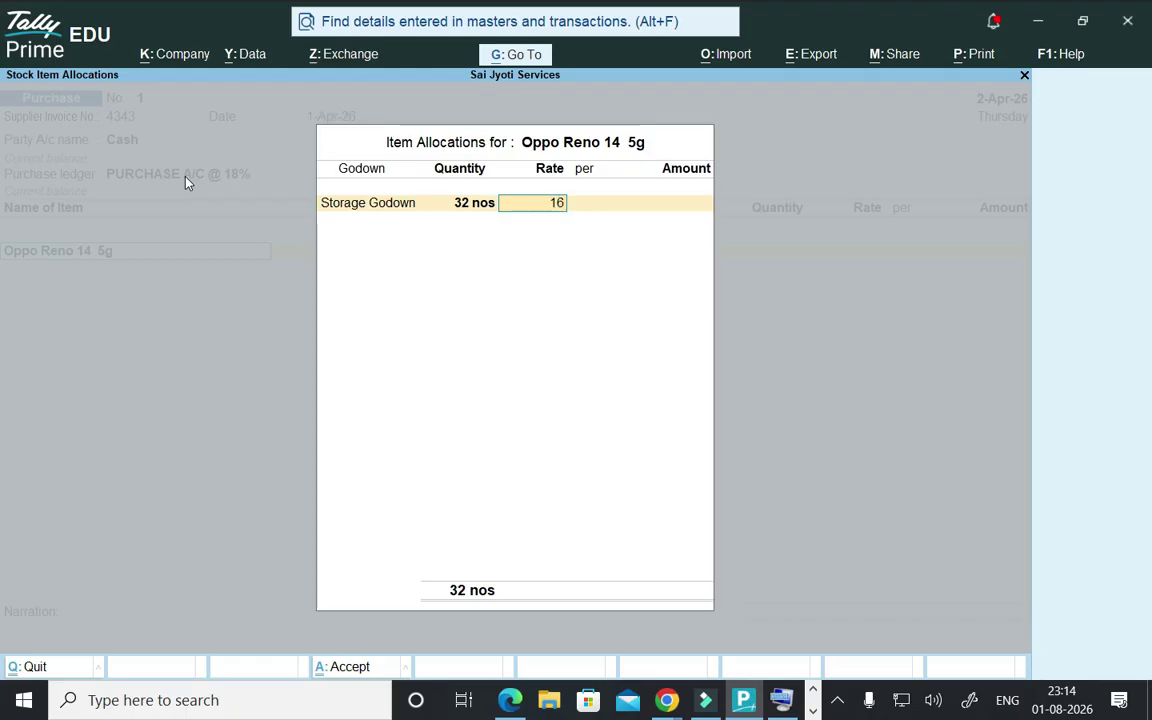
pyautogui.write('000')
pyautogui.press('Return')
pyautogui.press('Return')
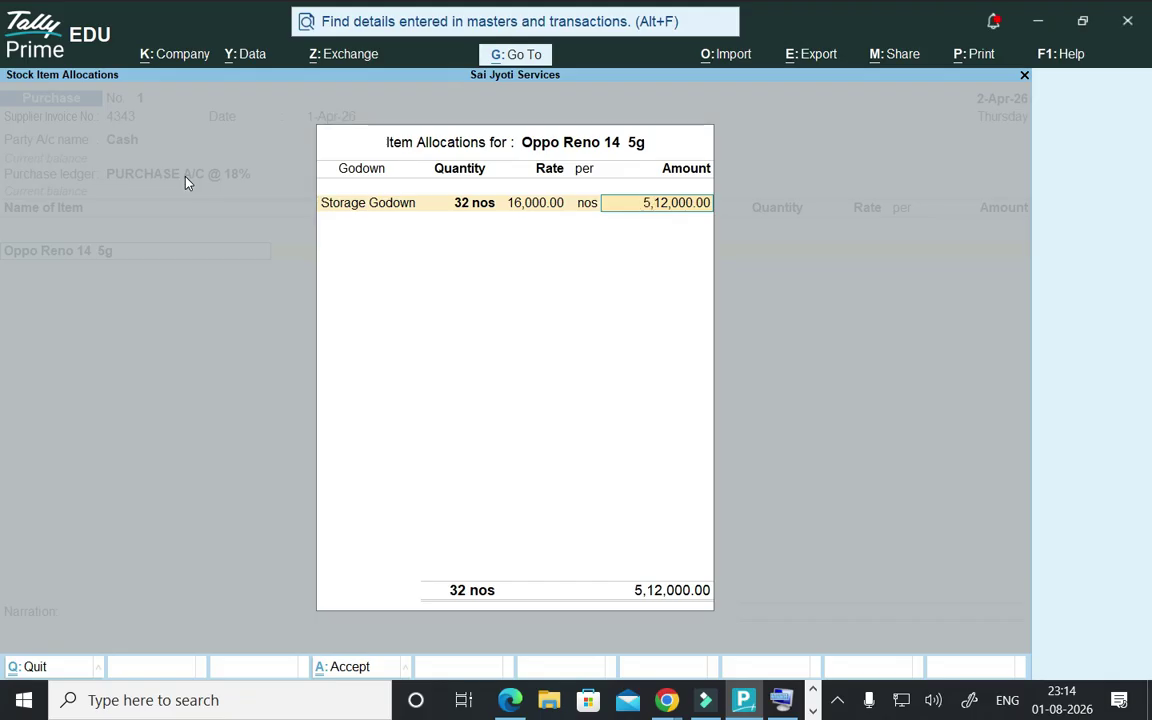
pyautogui.press('Return')
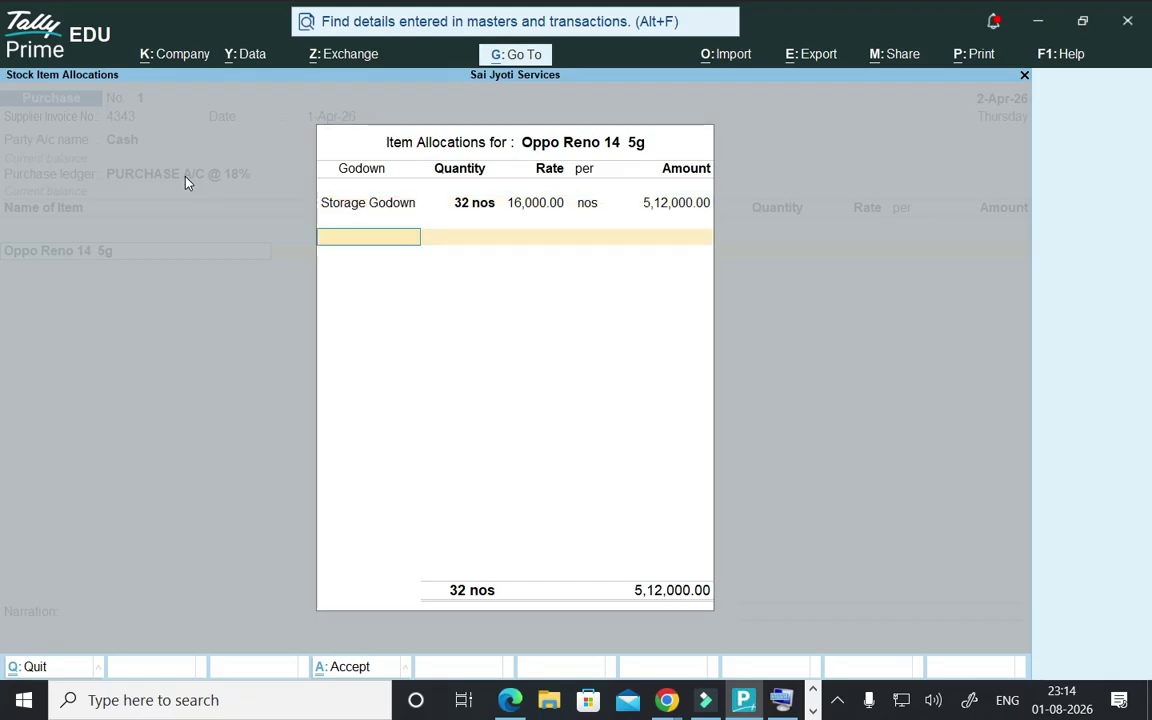
pyautogui.press('Return')
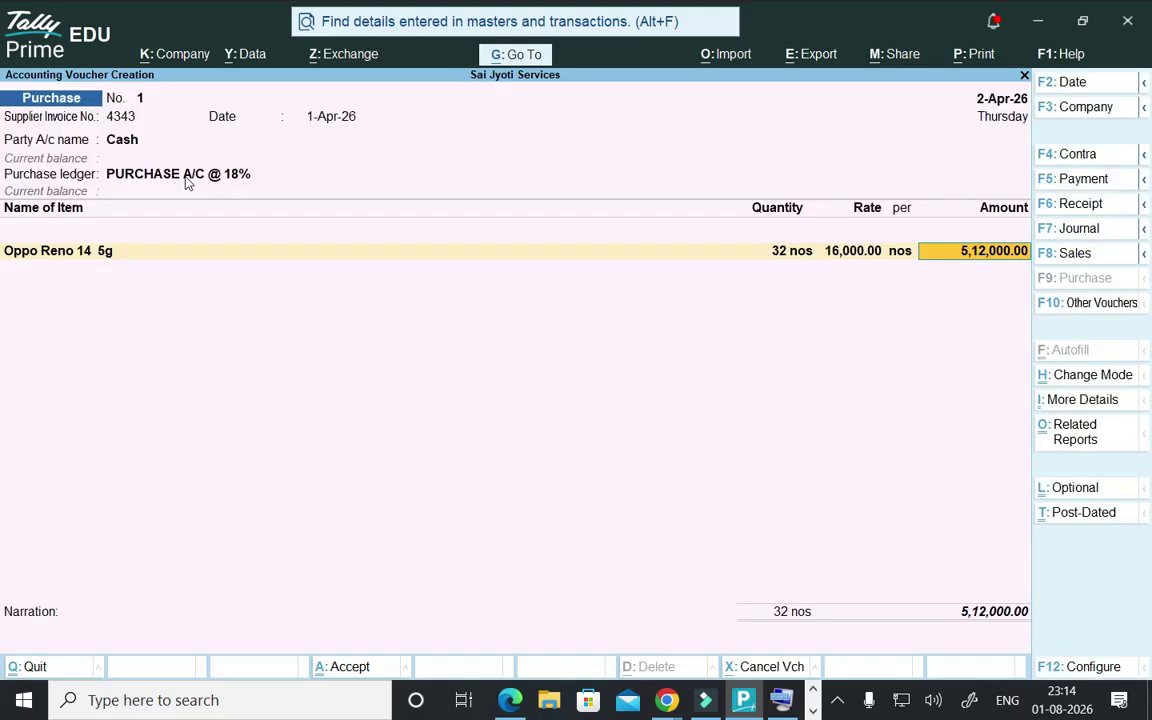
pyautogui.press('Return')
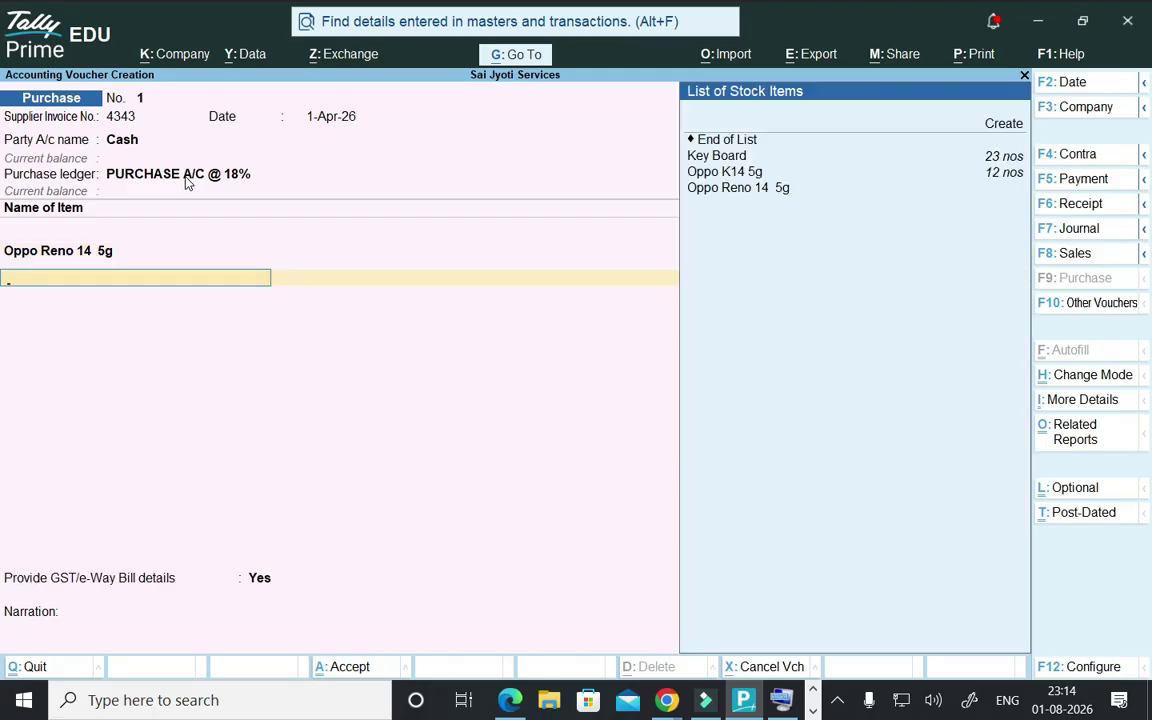
# - Add Oppo K14 5g as the second item, allocated to Storage Godown
pyautogui.press('Down')
pyautogui.press('Down')
pyautogui.press('Down')
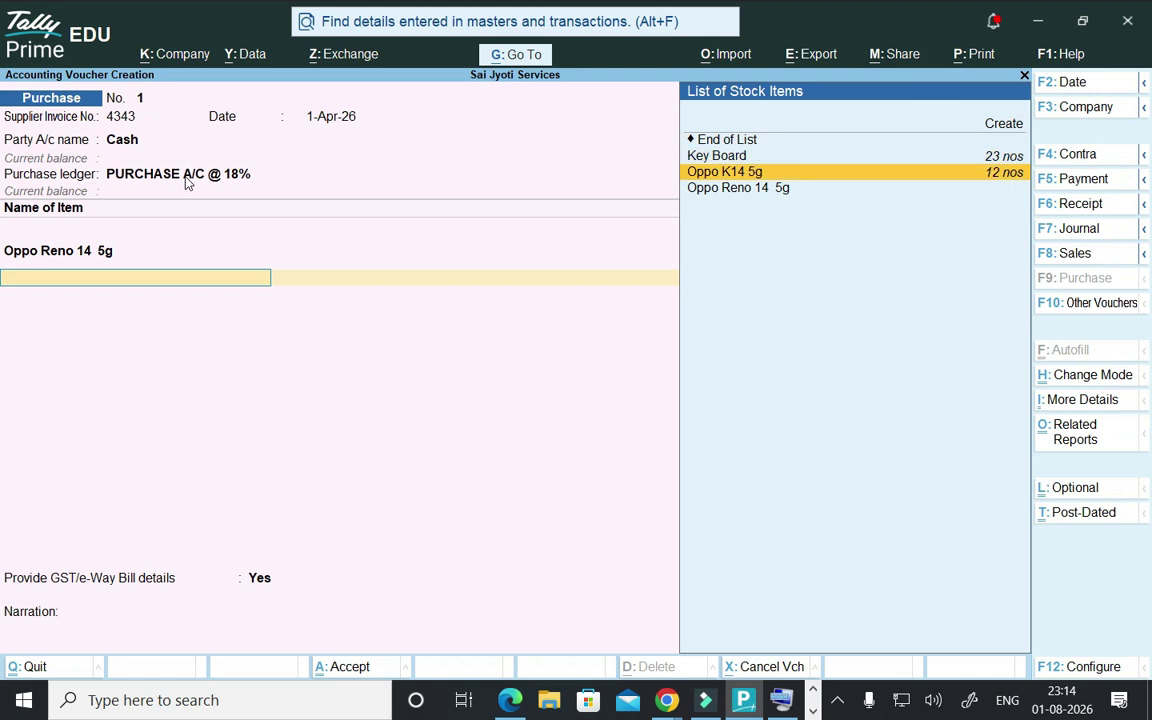
pyautogui.press('Return')
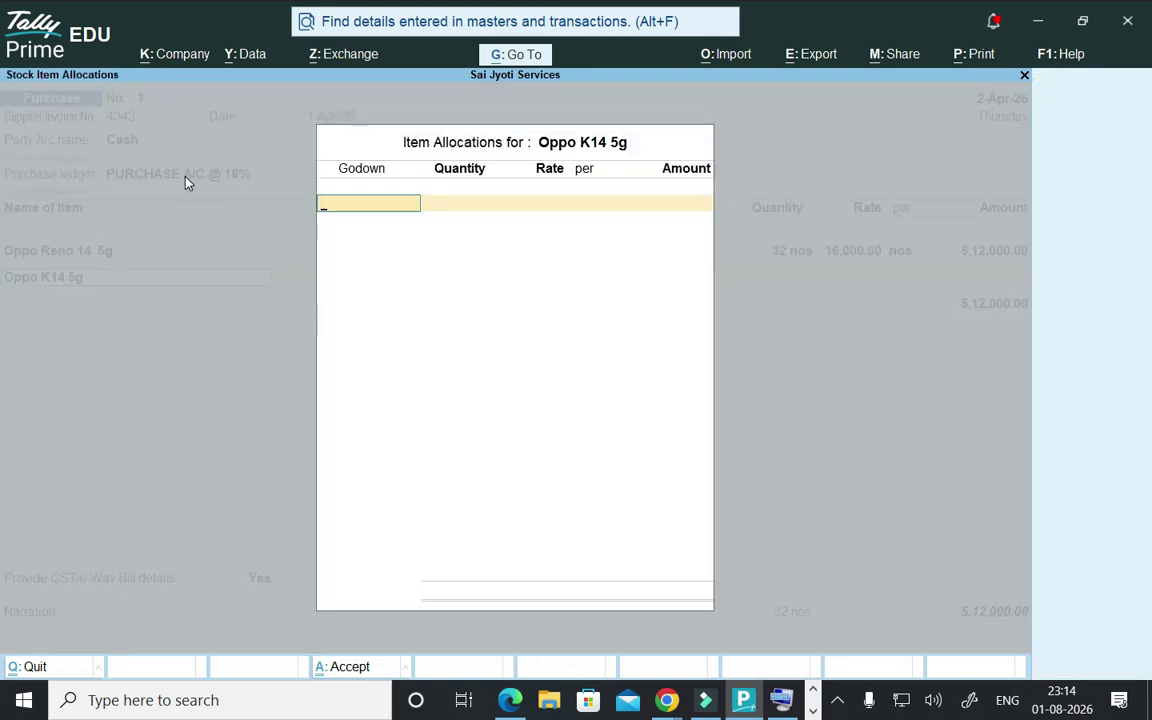
pyautogui.press('Down')
pyautogui.press('Down')
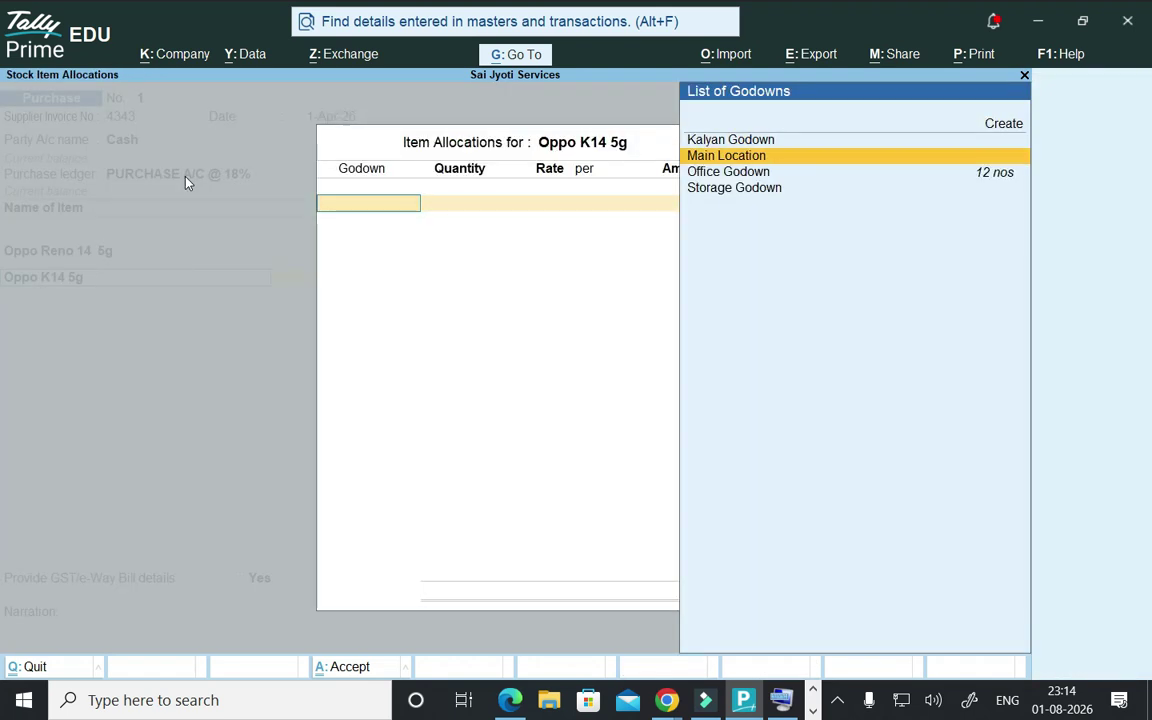
pyautogui.press('Down')
pyautogui.press('Down')
pyautogui.press('Return')
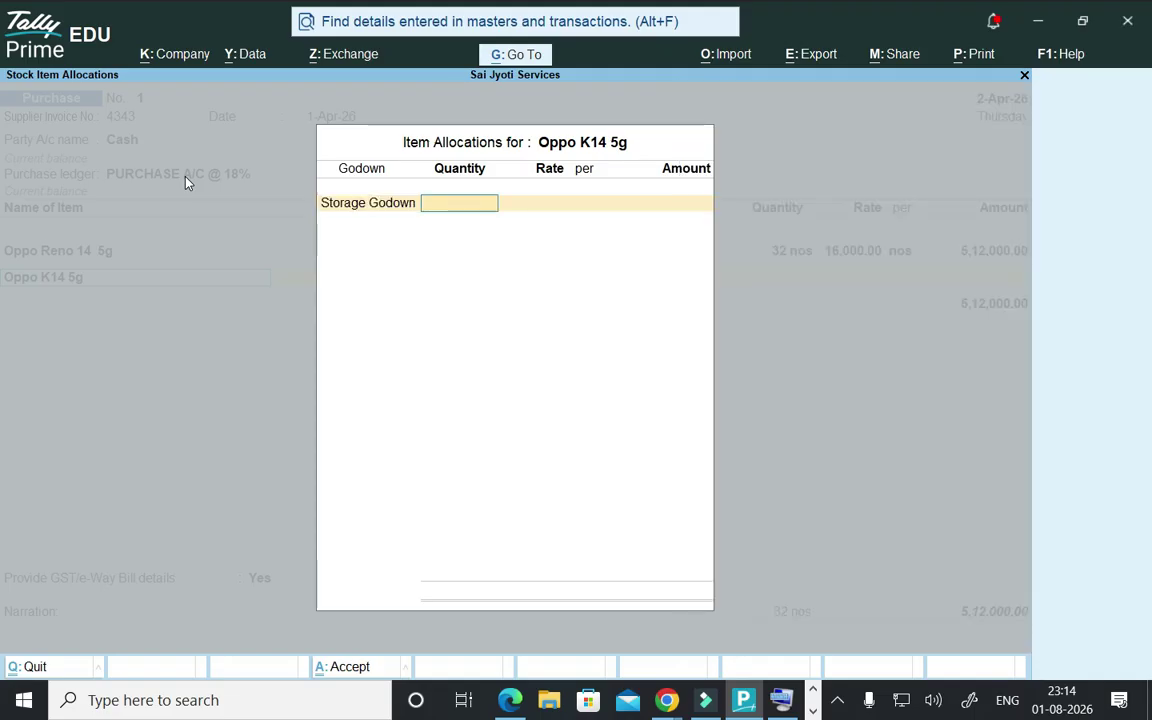
# - Enter 22 nos at a rate of 16,000.00, for an amount of 3,52,000.00
pyautogui.write('22')
pyautogui.press('Return')
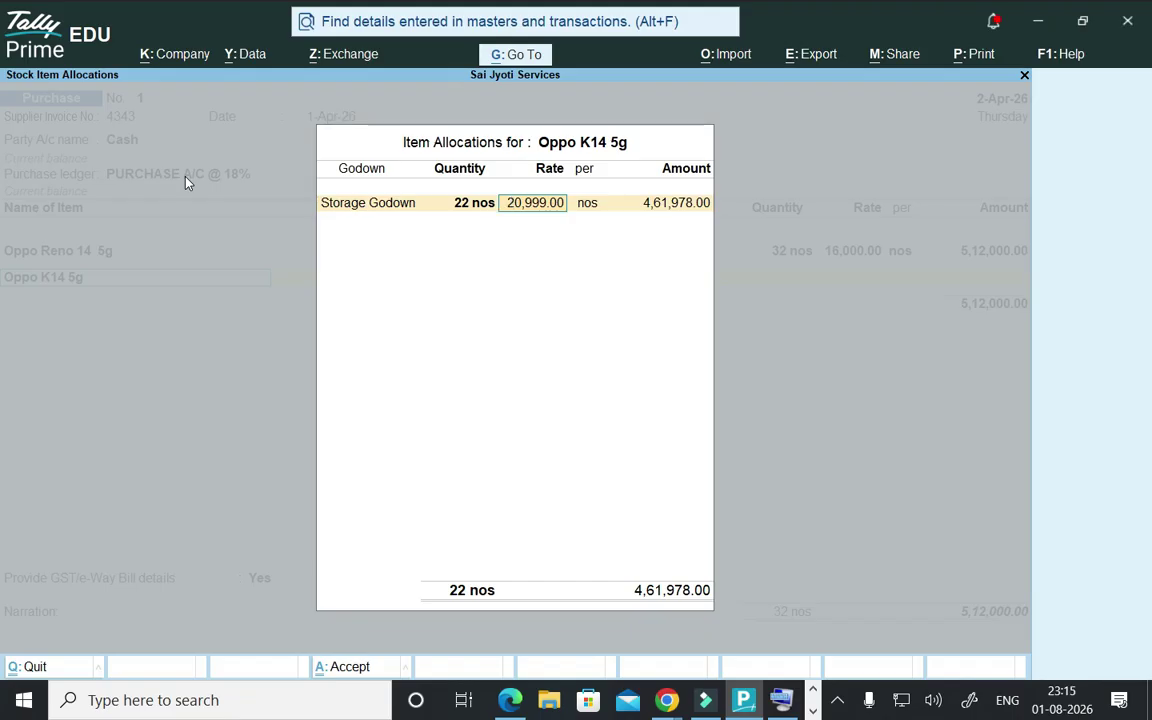
pyautogui.write('16000')
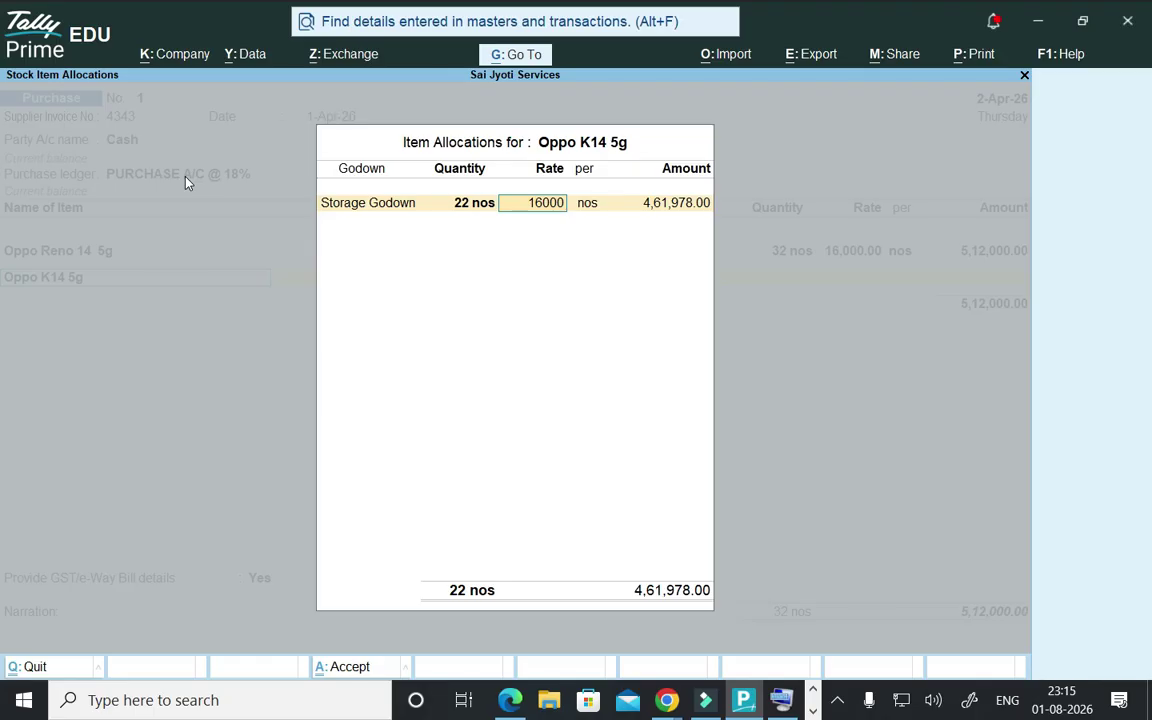
pyautogui.press('Return')
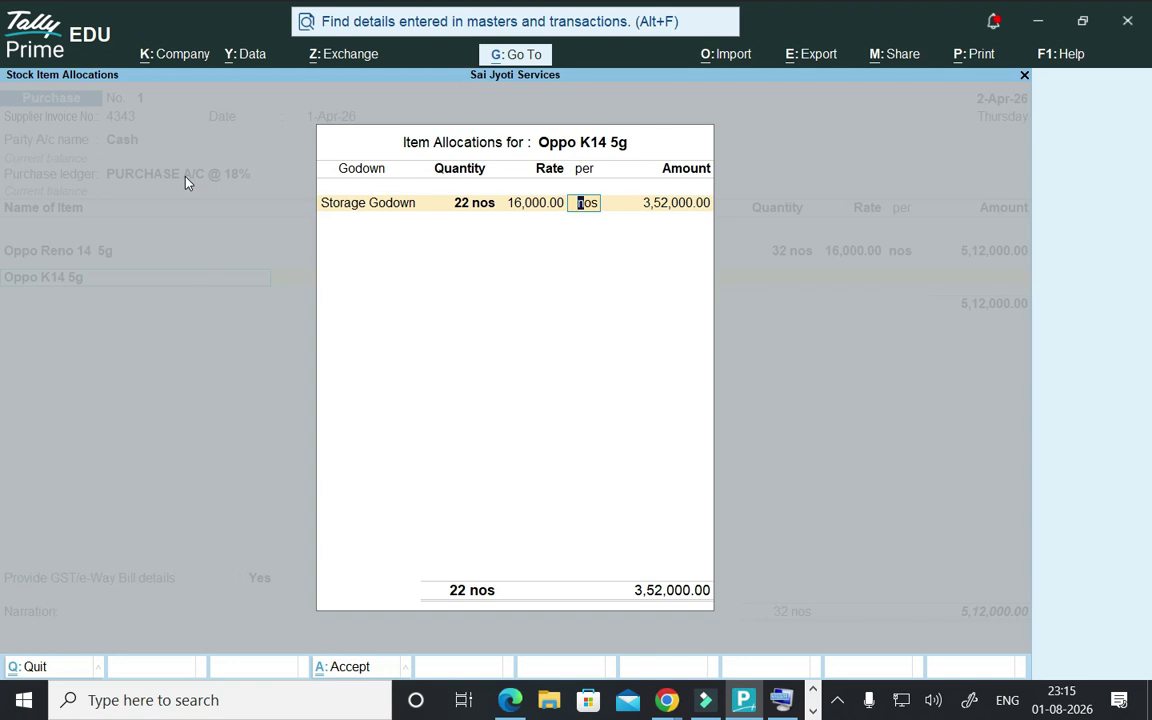
pyautogui.press('Return')
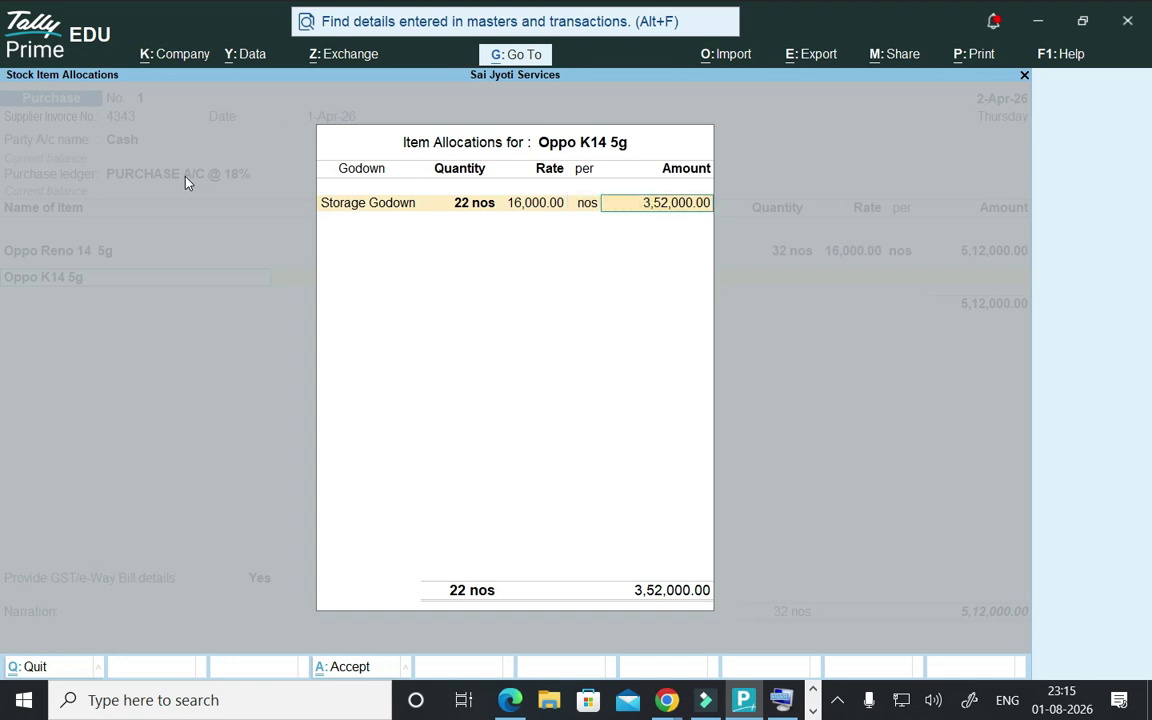
pyautogui.press('Return')
# - Close the Oppo K14 allocation and end the item list below the 8,64,000.00 total
pyautogui.press('Return')
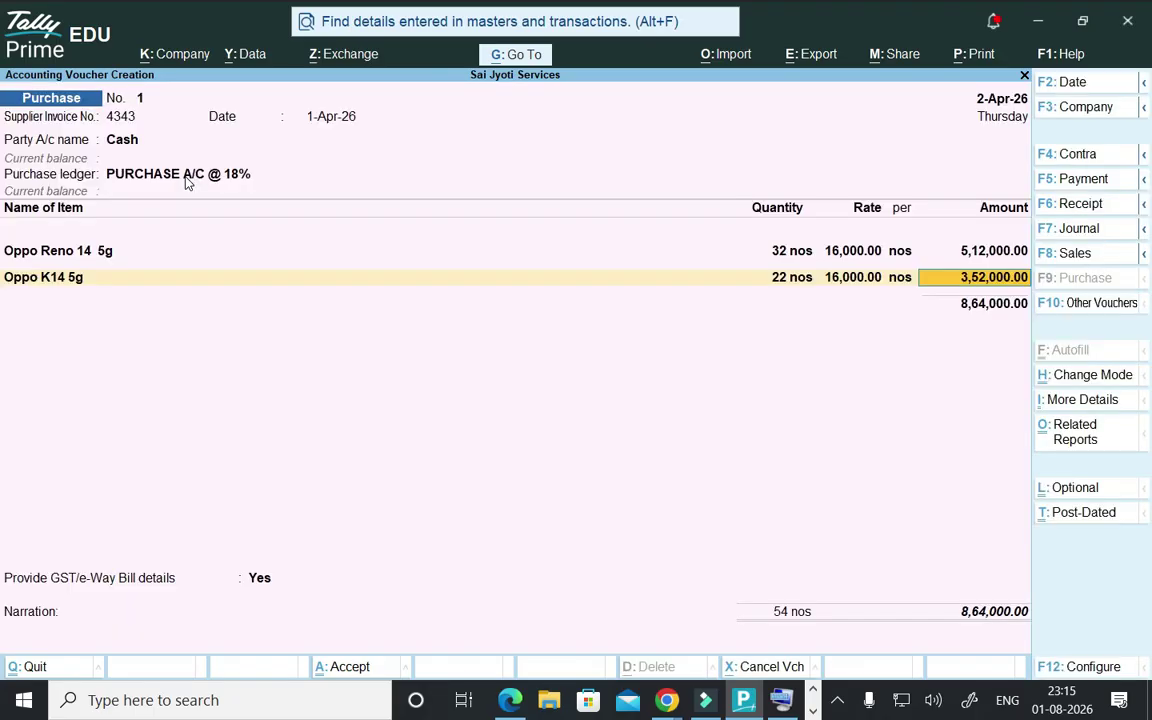
pyautogui.press('Return')
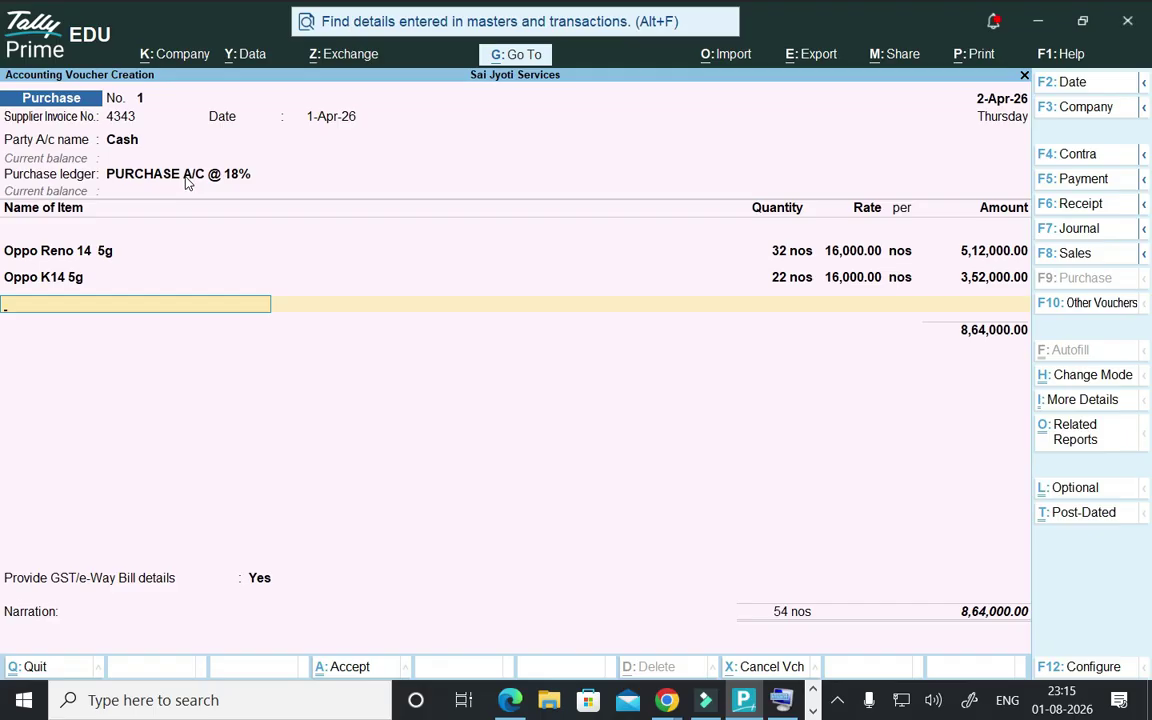
pyautogui.press('Return')
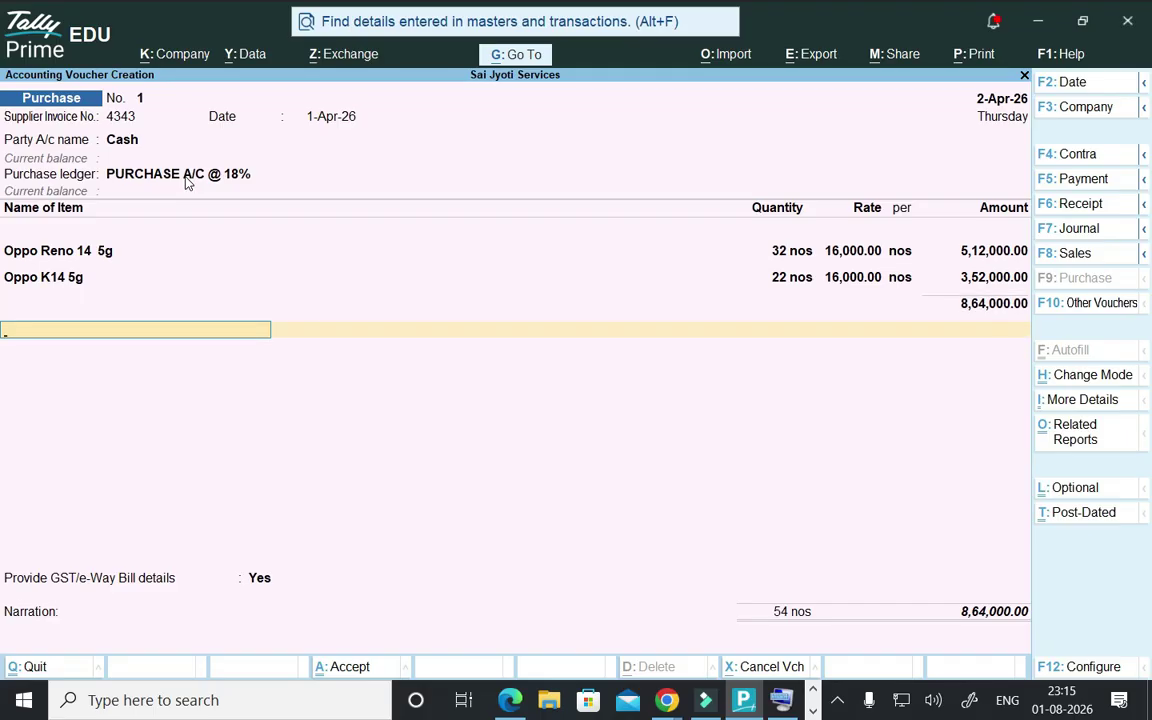
pyautogui.press('BackSpace')
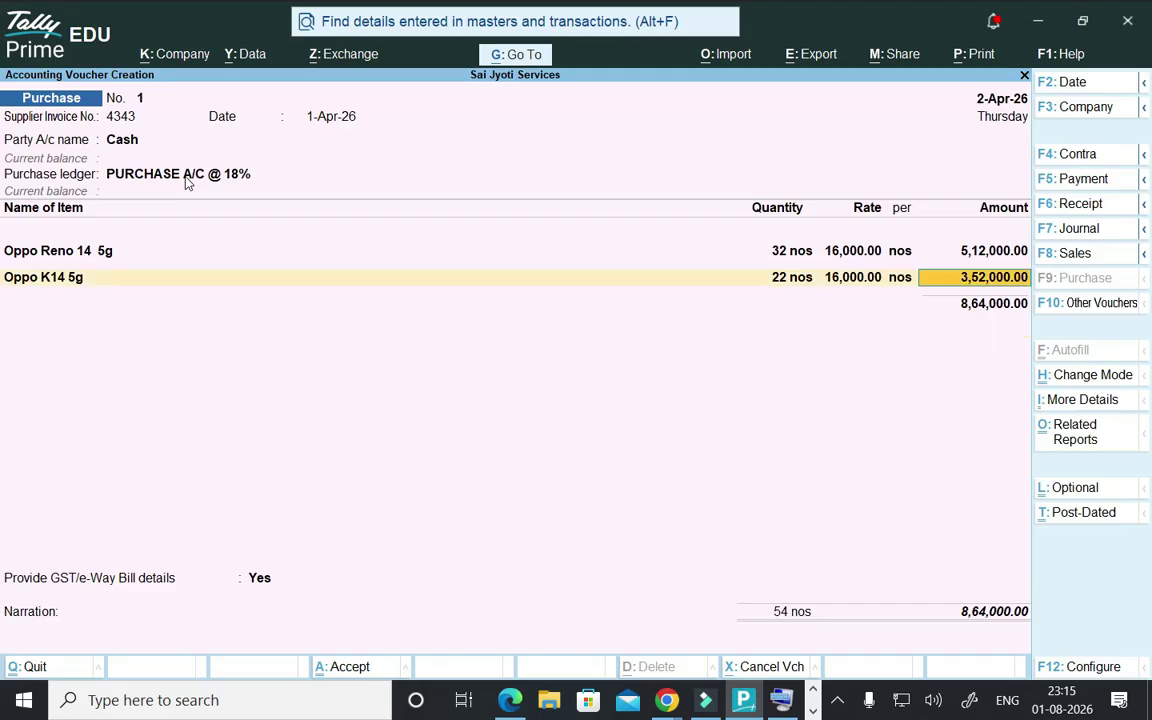
pyautogui.press('Return')
pyautogui.press('Return')
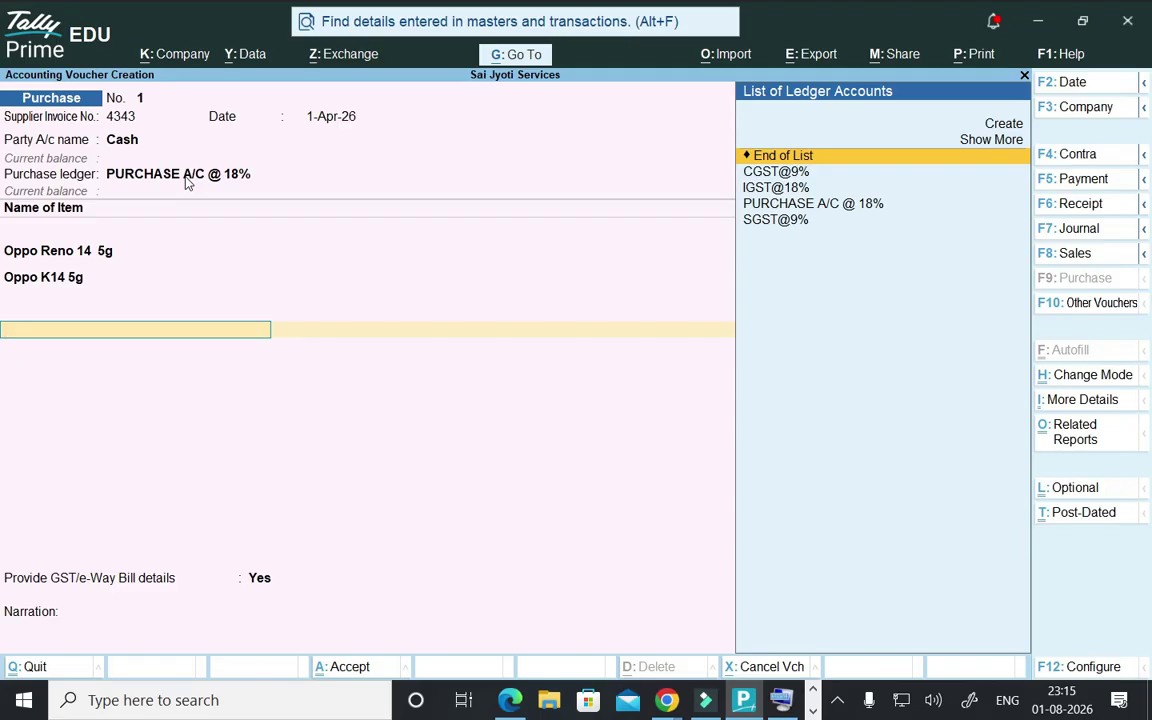
# - Add CGST@9% and SGST@9% tax ledgers at 77,760.00 each, totalling 10,19,520.00
pyautogui.press('Down')
pyautogui.press('Return')
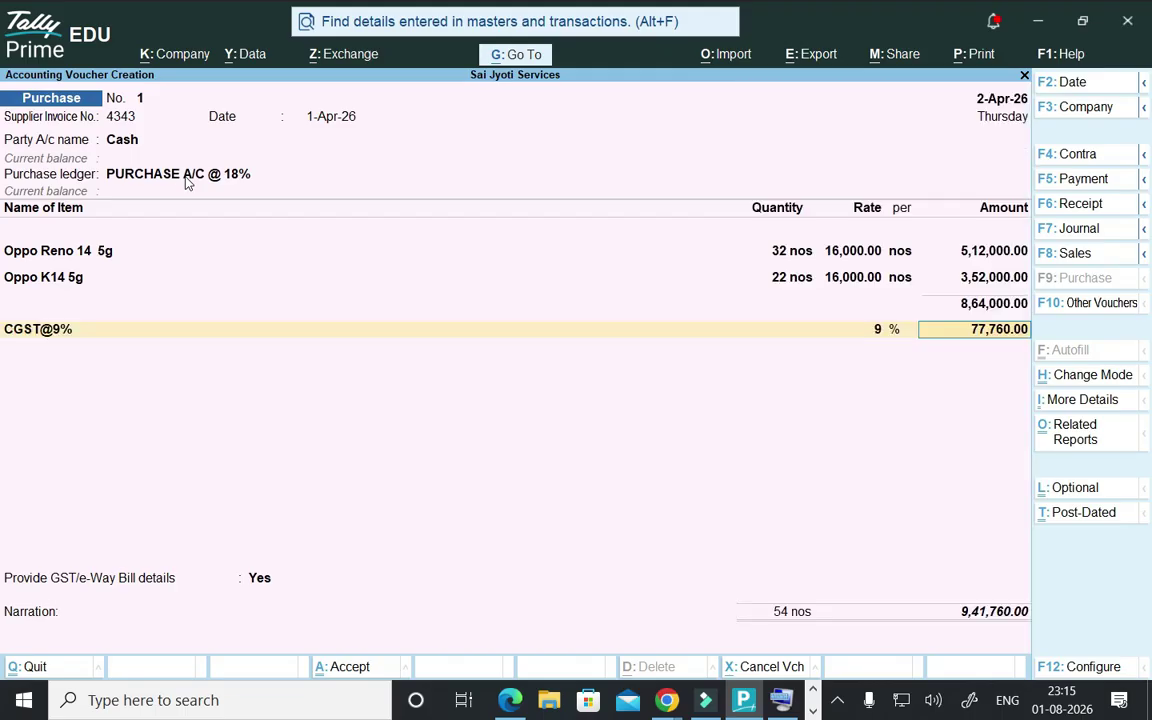
pyautogui.press('Return')
pyautogui.write('S')
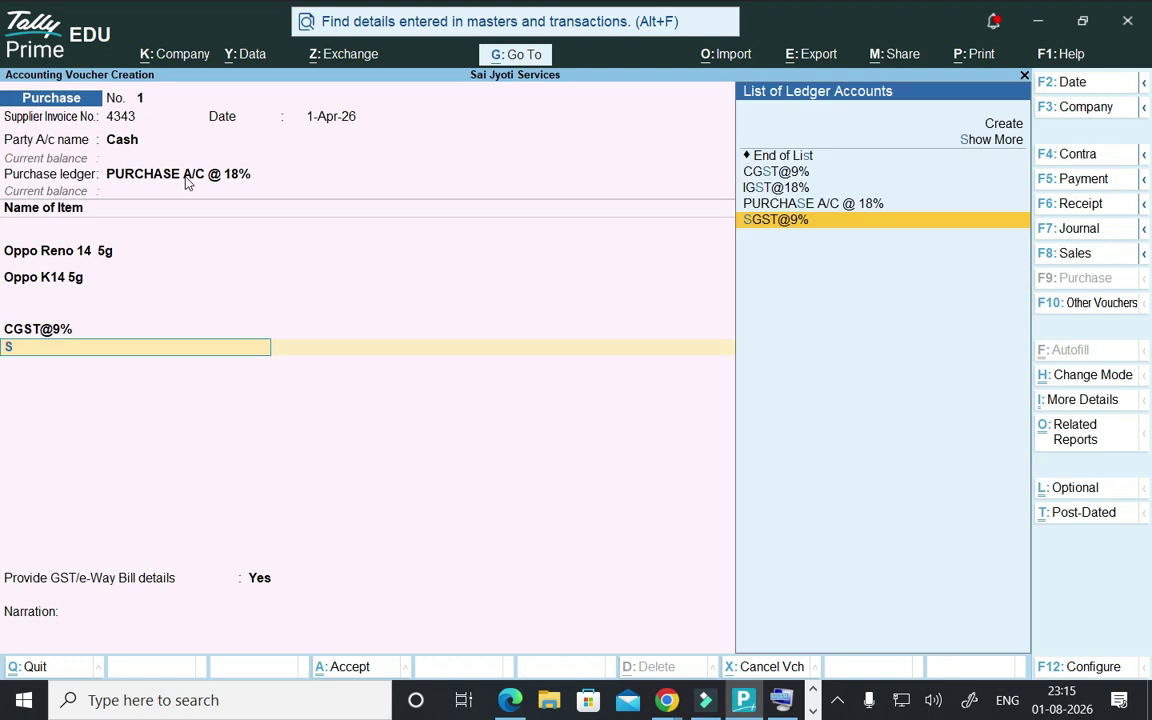
pyautogui.press('Return')
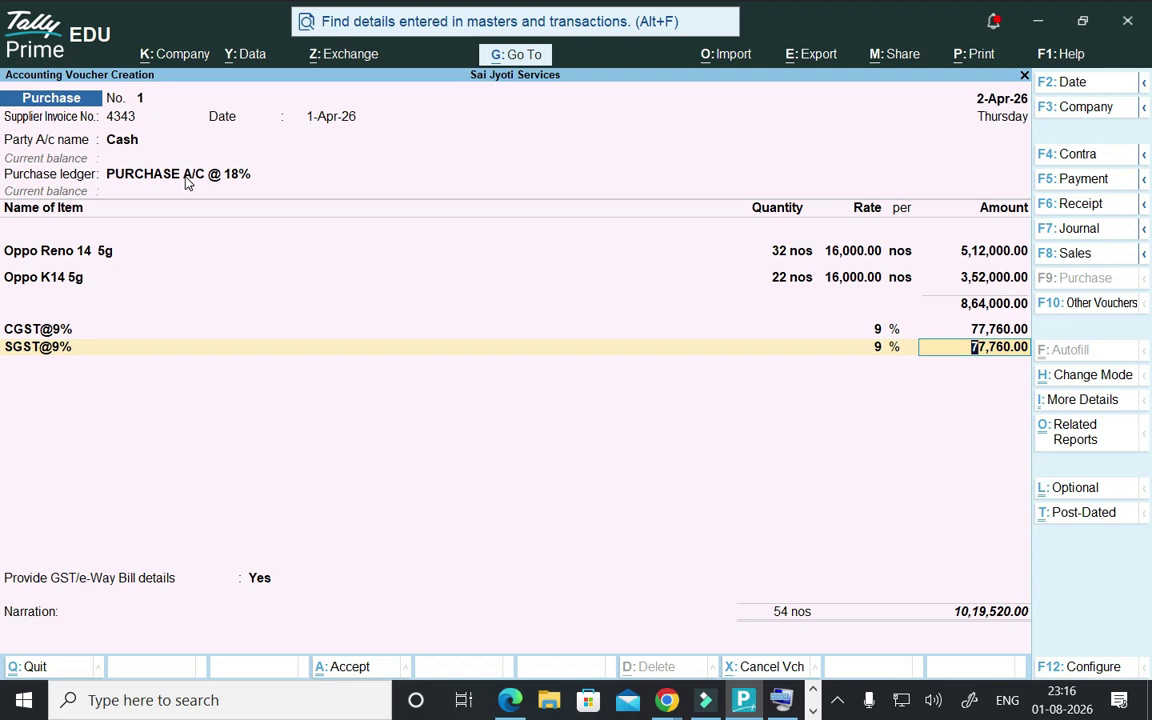
# - Accept the SGST line, decline GST/e-Way Bill details, and save purchase voucher 1
pyautogui.press('Return')
pyautogui.press('Return')
pyautogui.press('Up')
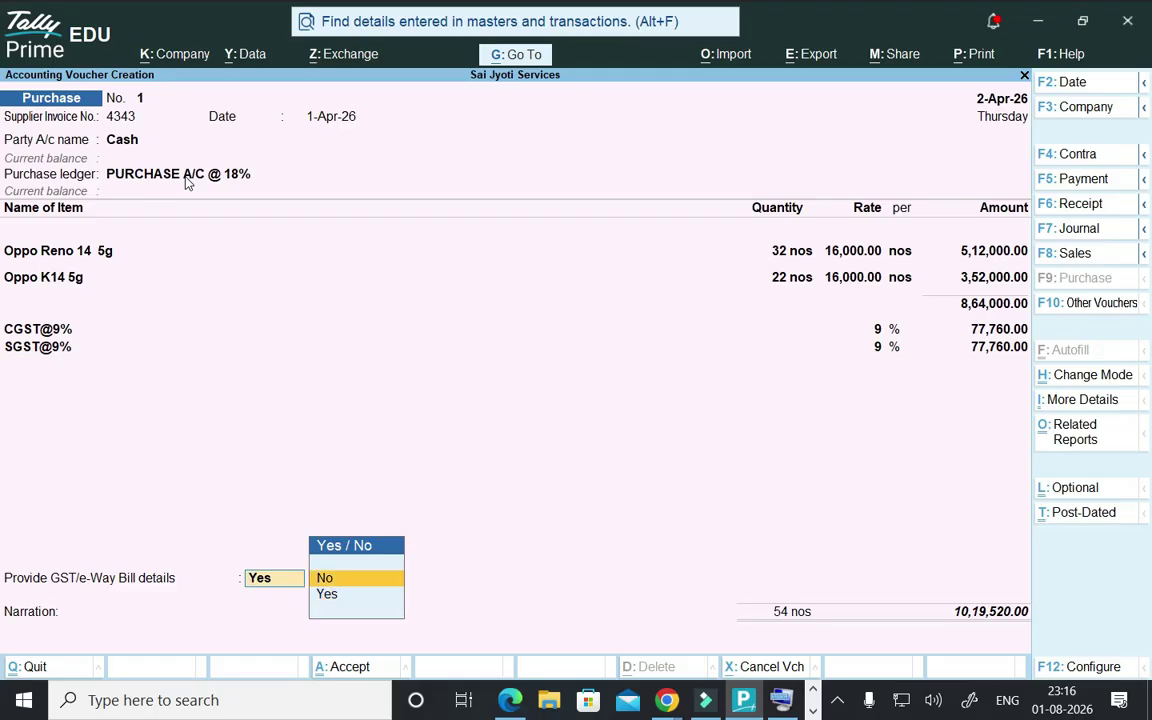
pyautogui.press('Return')
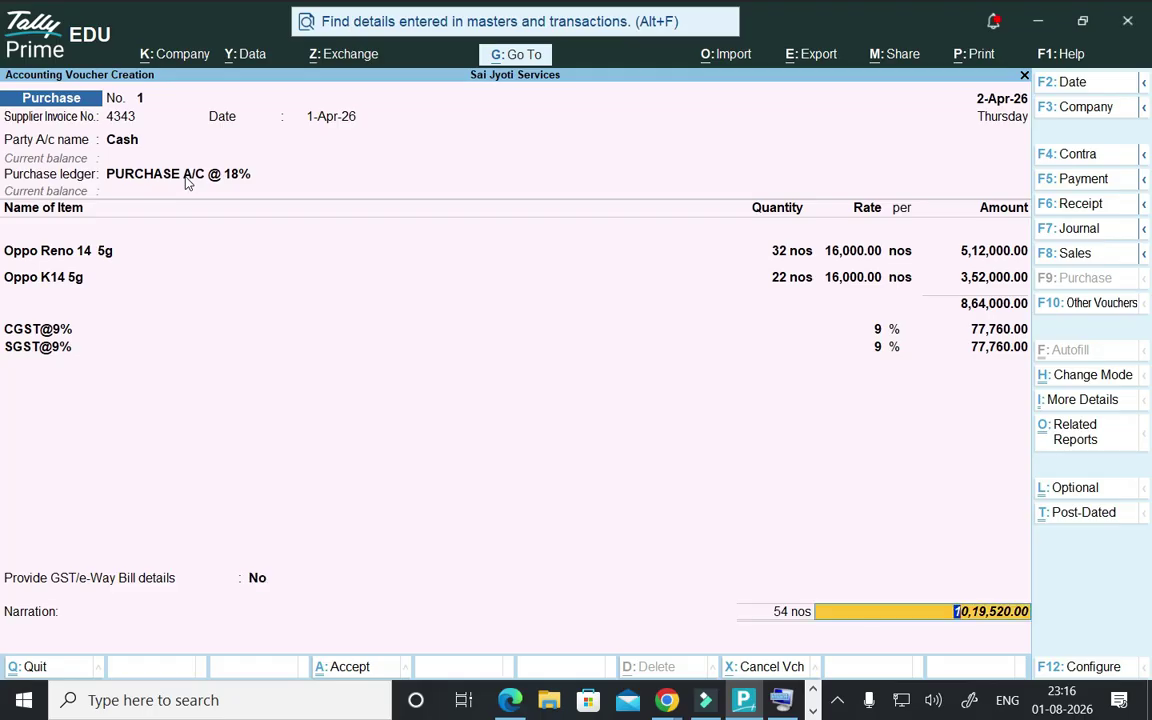
pyautogui.press('Return')
pyautogui.press('Return')
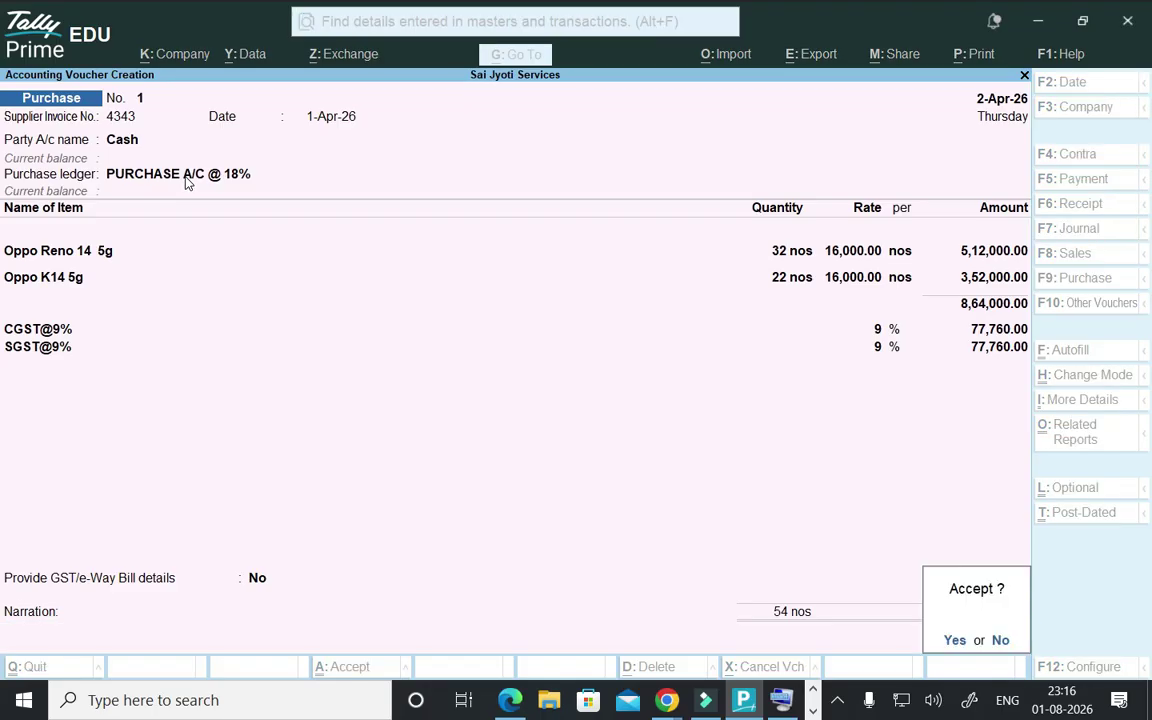
pyautogui.press('Return')
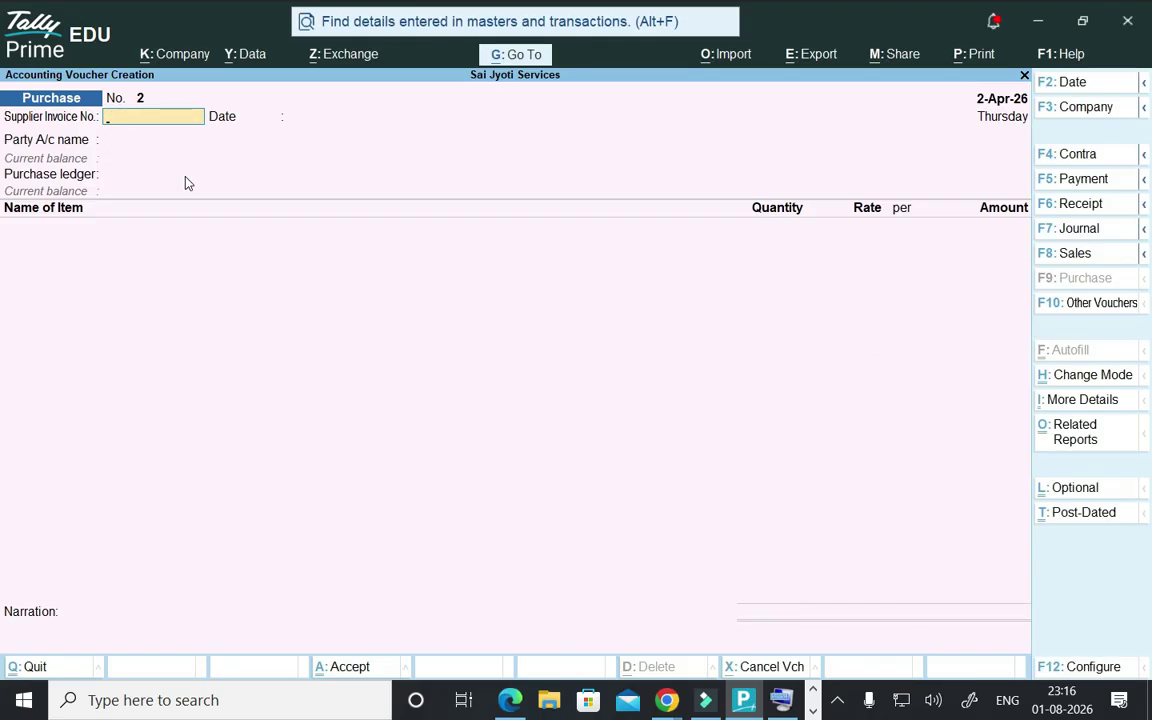
# - Quit the new blank purchase voucher back to the Gateway of Tally
pyautogui.press('Escape')
pyautogui.press('Return')
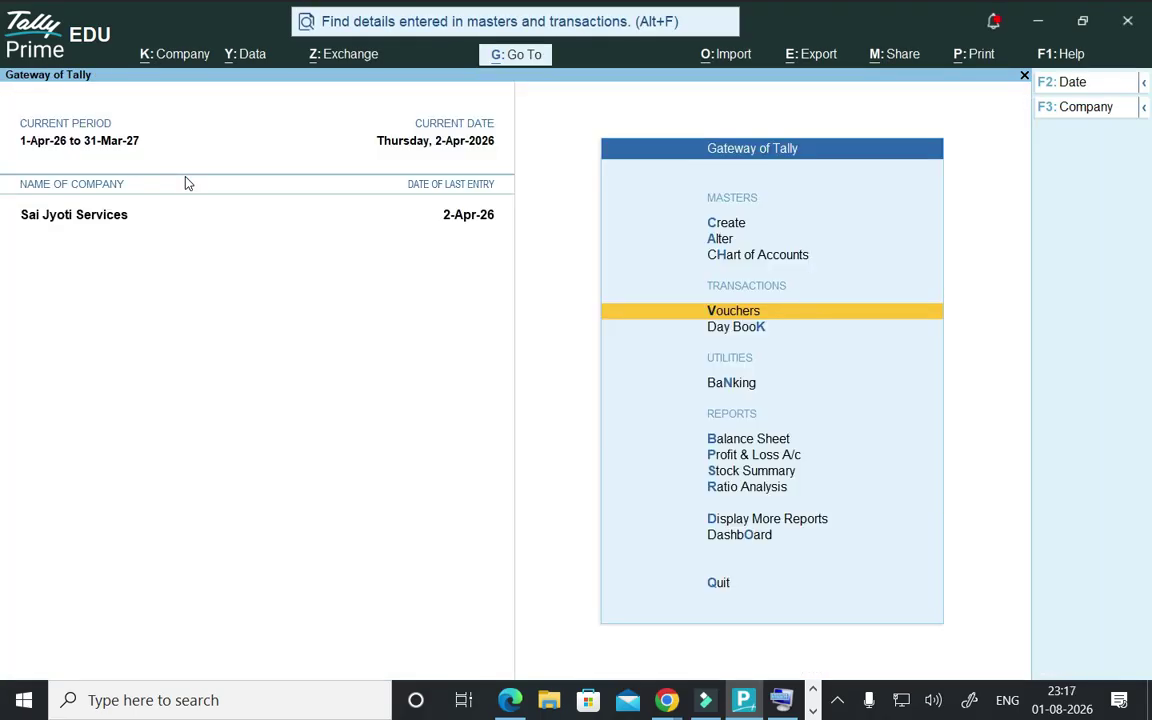
pyautogui.press('Down')
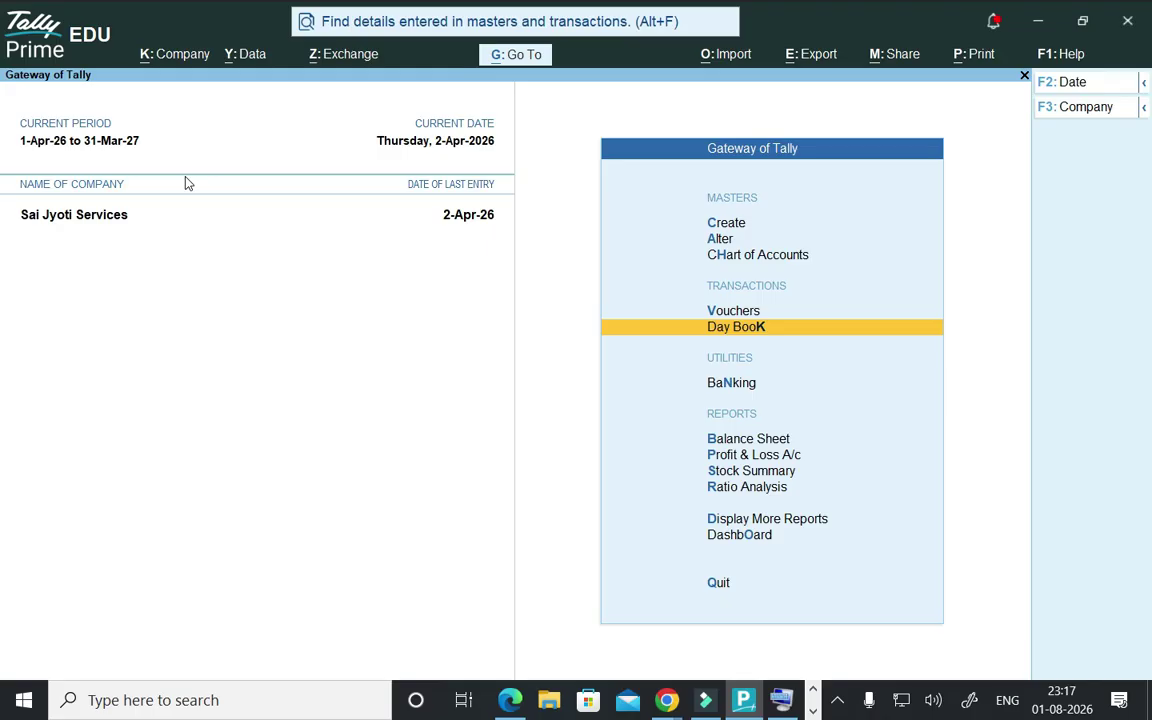
# - From the Day Book, change voucher 1's Oppo Reno 14 5g quantity to 25 and save it
pyautogui.press('Return')
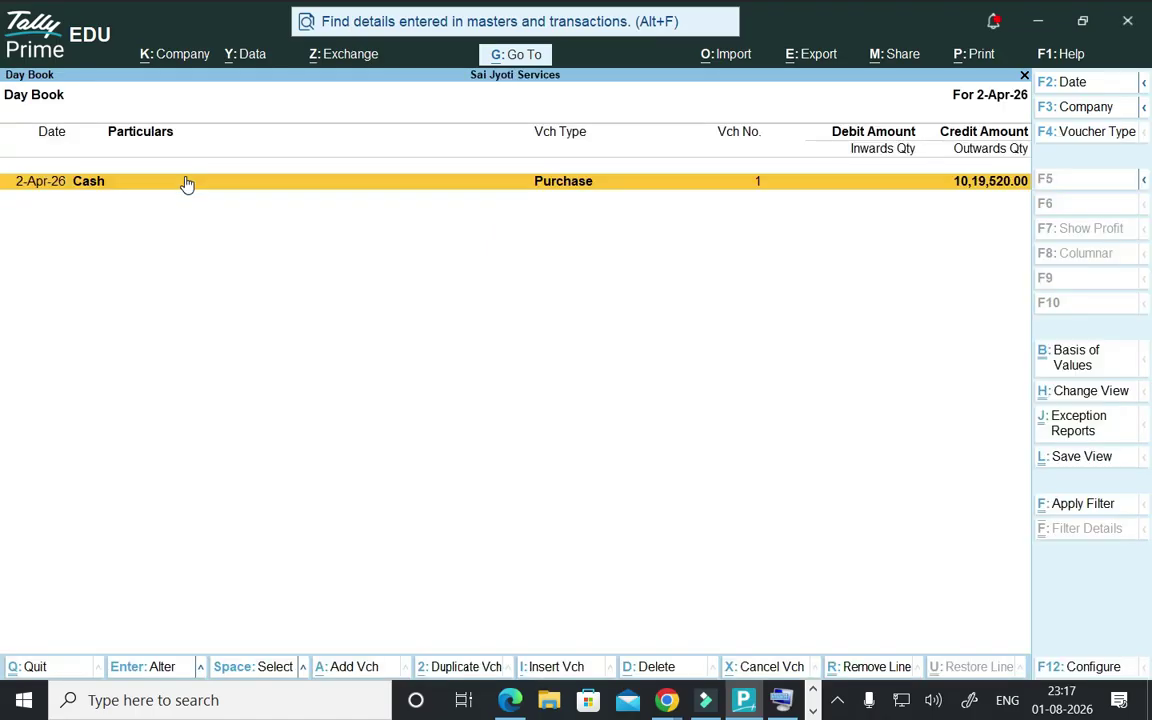
pyautogui.press('Return')
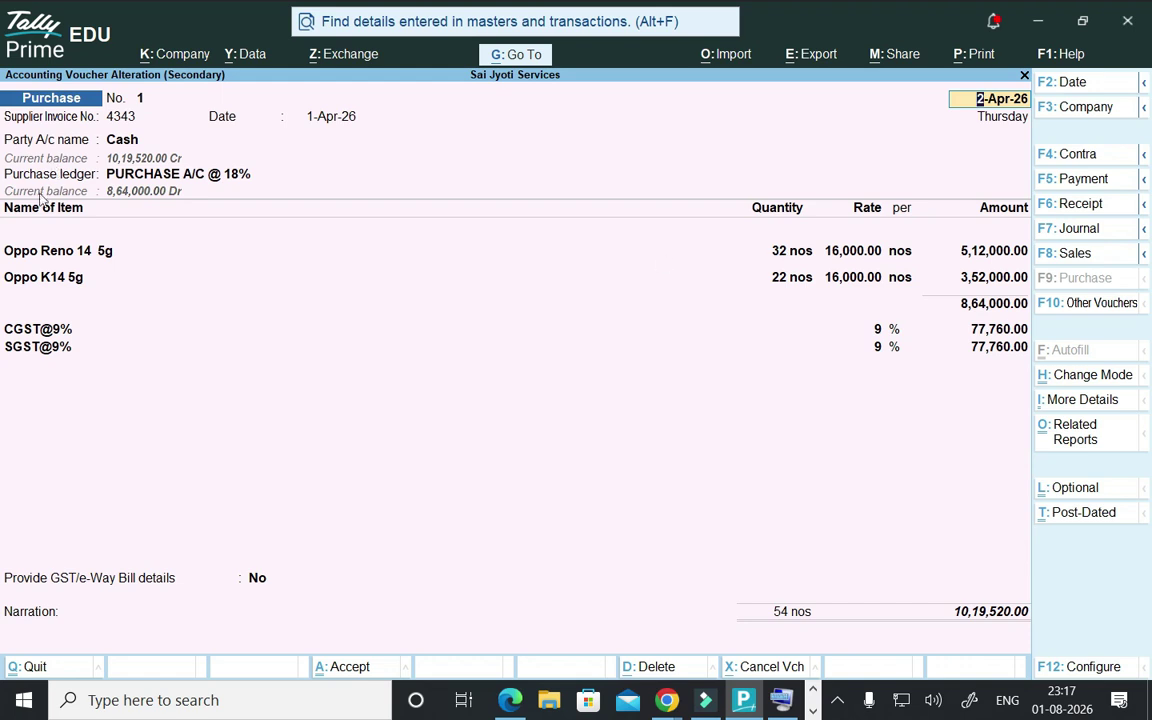
pyautogui.click(53, 252)
pyautogui.press('Return')
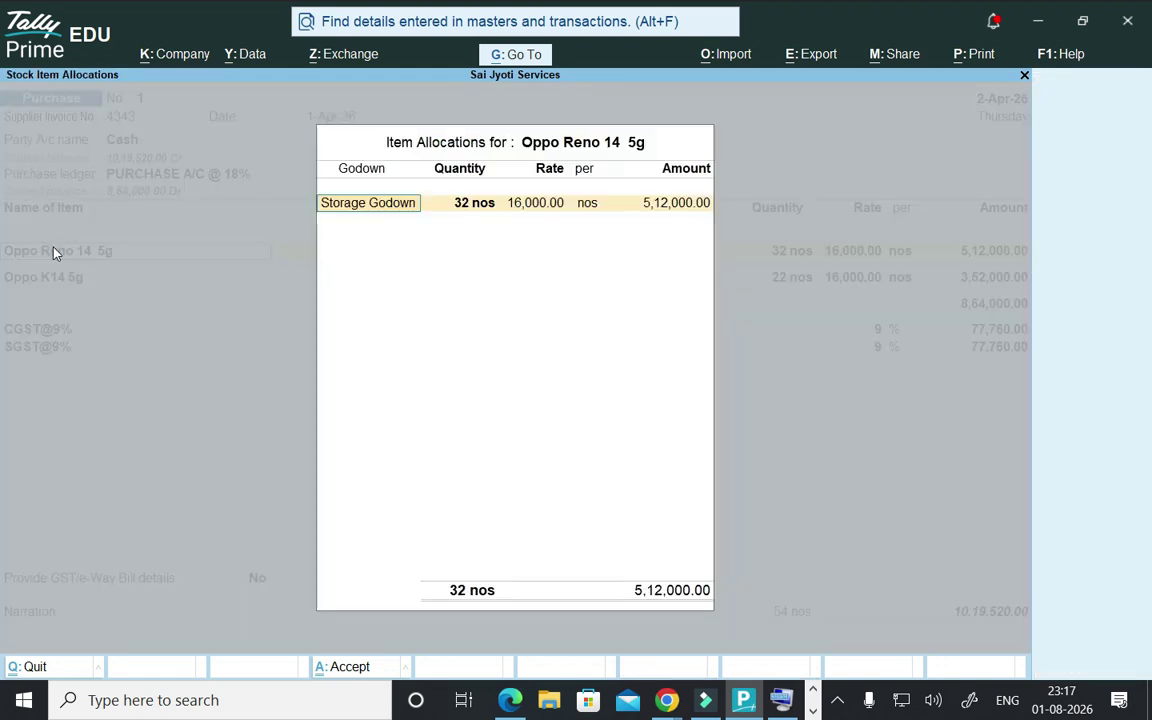
pyautogui.press('Return')
pyautogui.write('25')
pyautogui.press('Return')
pyautogui.press('Return')
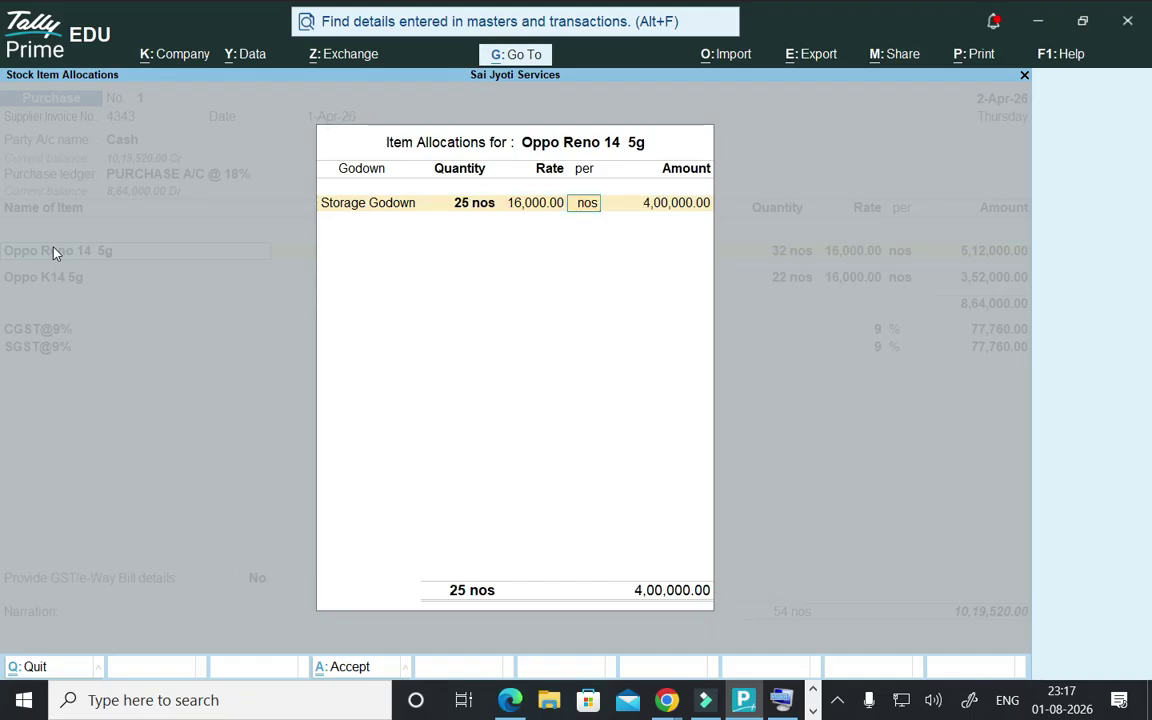
pyautogui.press('Return')
pyautogui.press('Return')
pyautogui.press('Return')
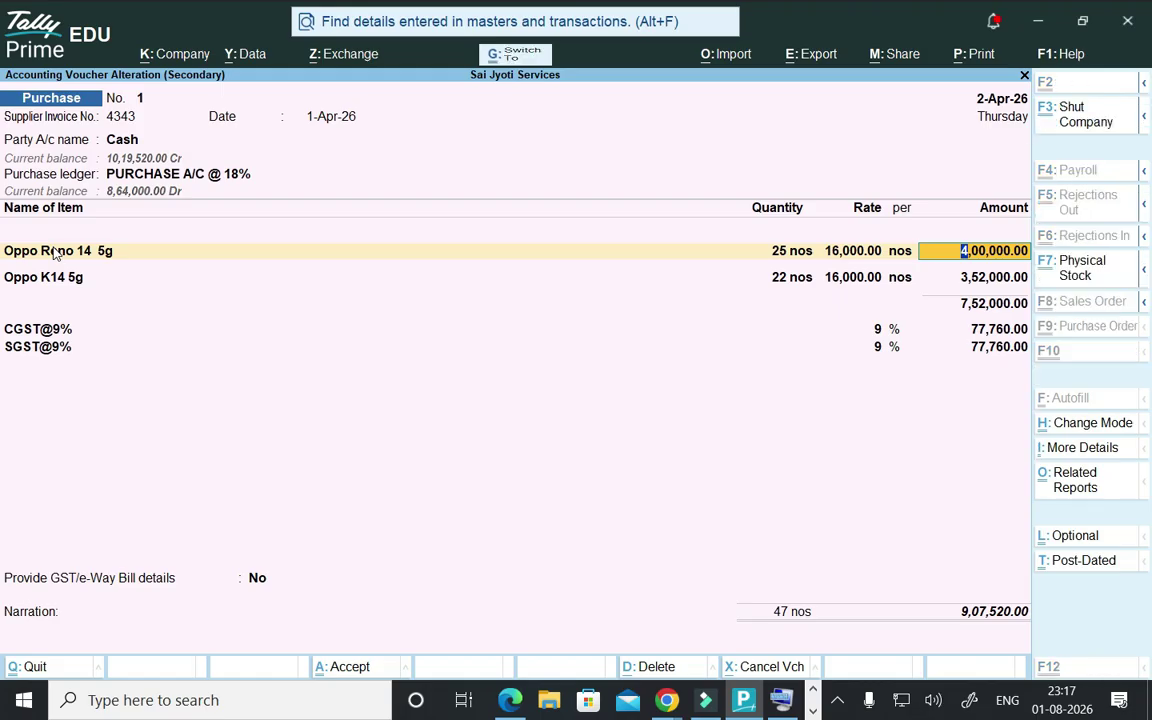
pyautogui.hotkey('ctrl', 'a')
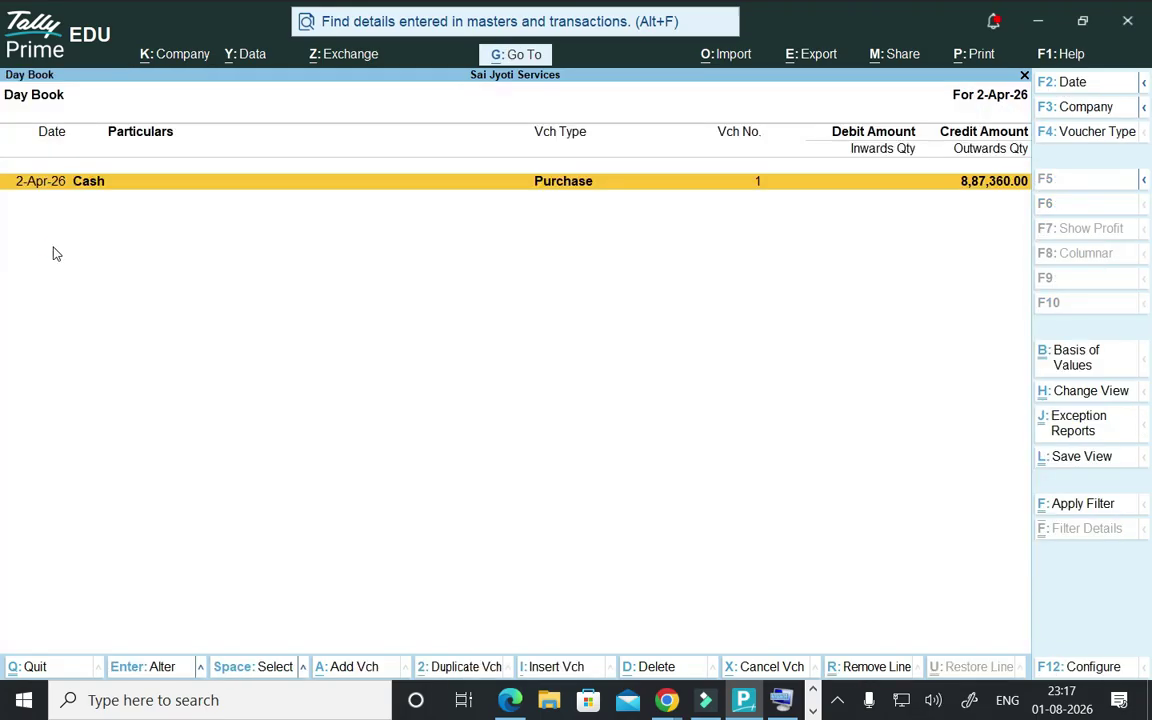
pyautogui.press('Return')
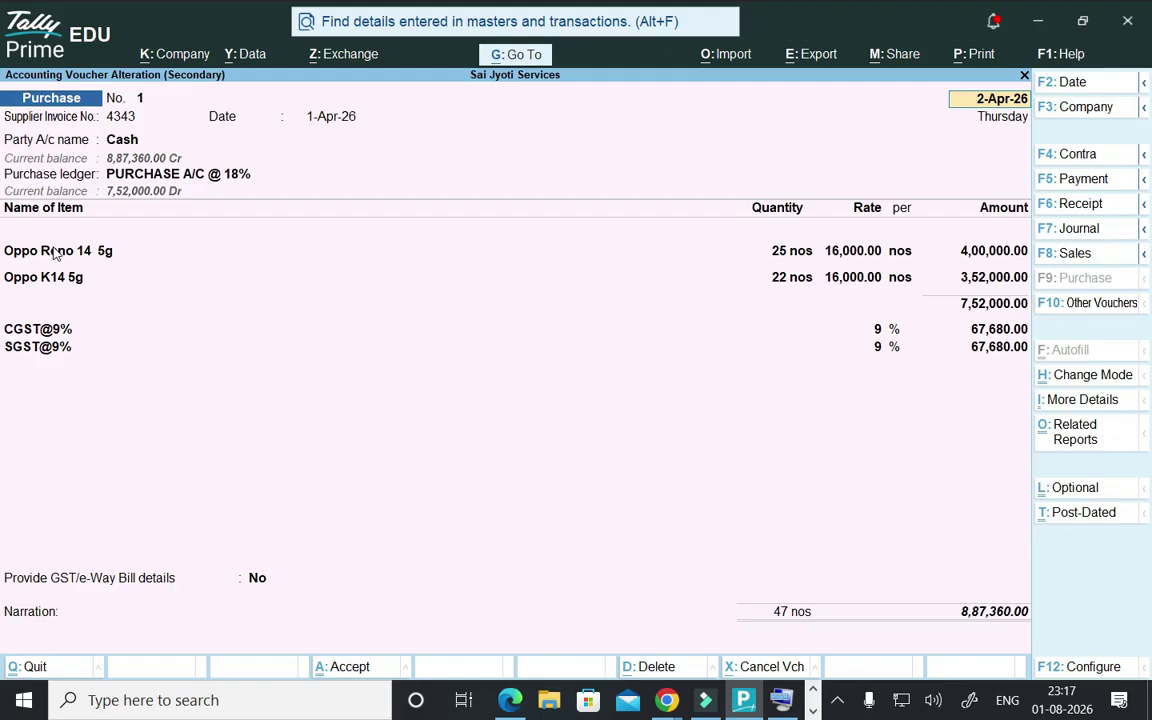
# - Preview voucher 1 as an INVOICE, zoomed in to check items and GST, then close it
pyautogui.hotkey('alt', 'p')
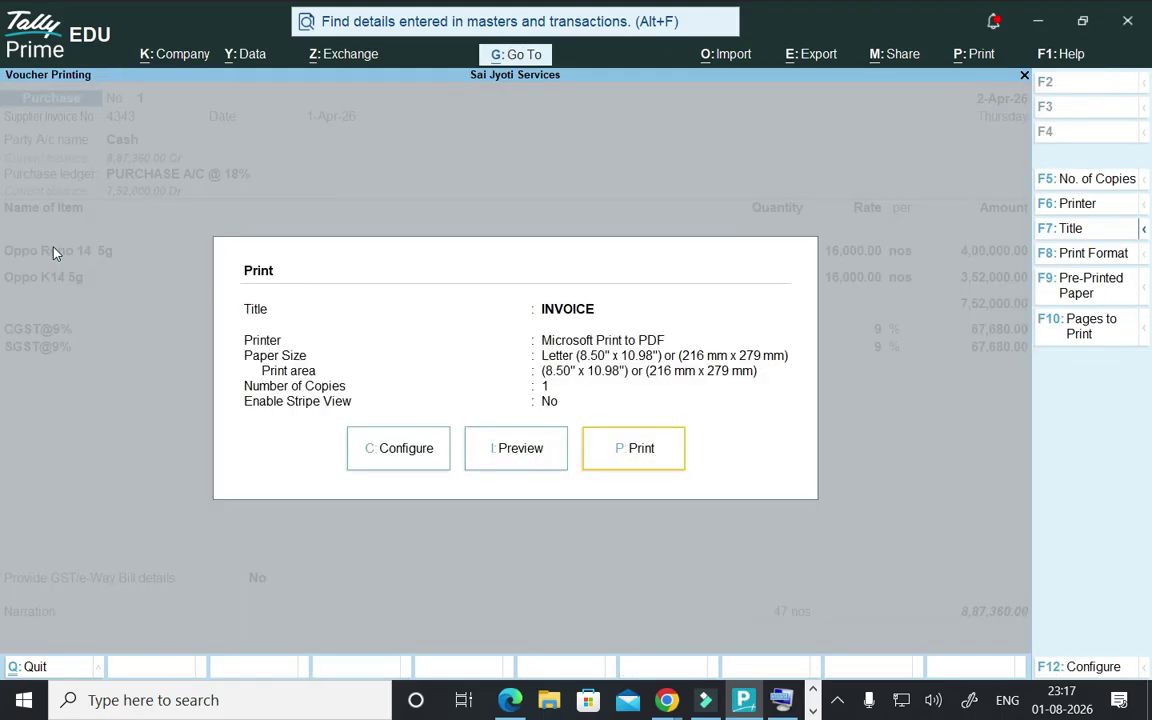
pyautogui.press('Left')
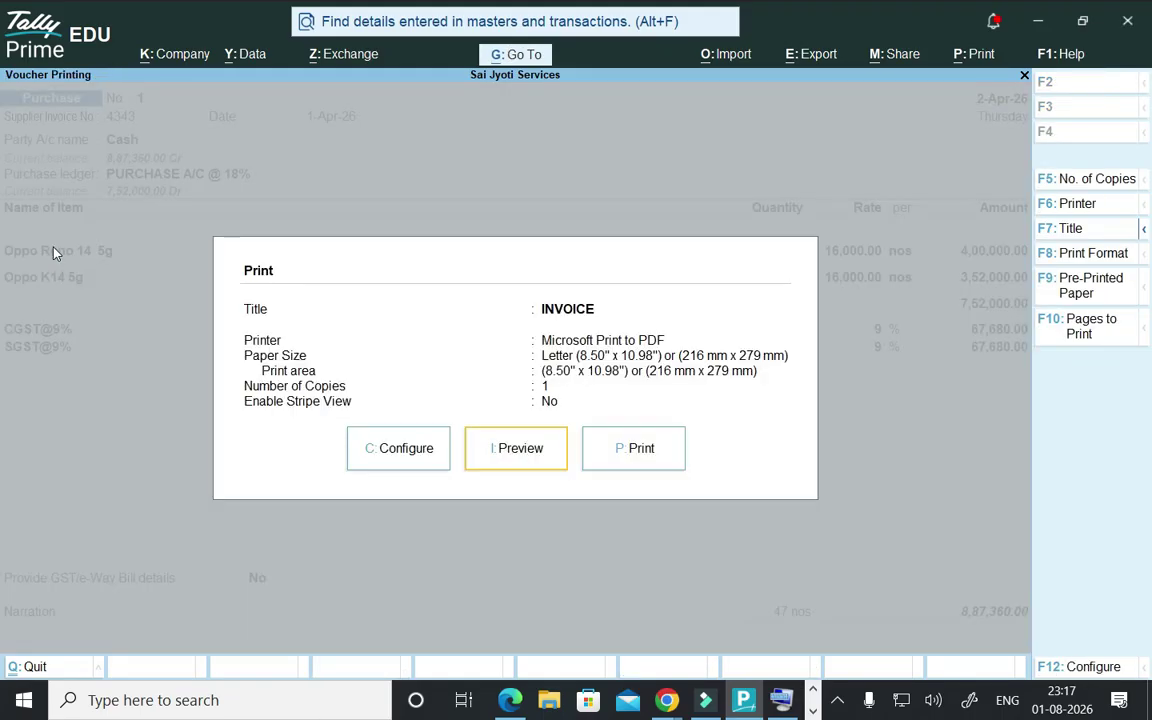
pyautogui.press('Return')
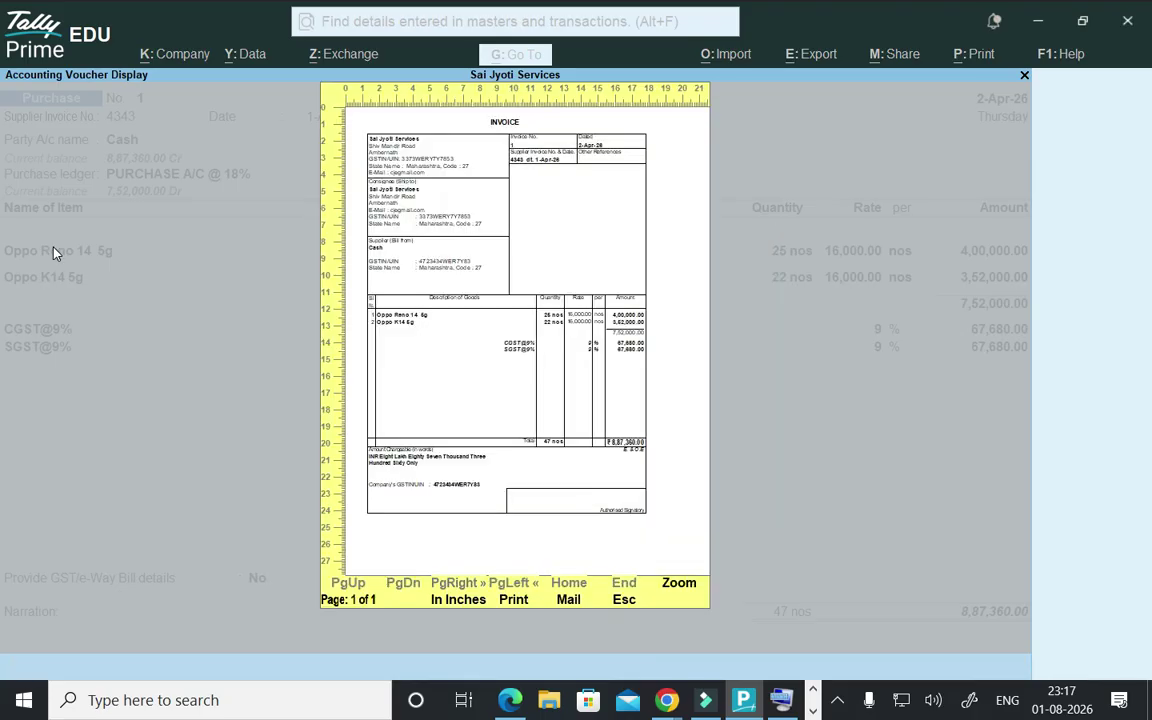
pyautogui.press('z')
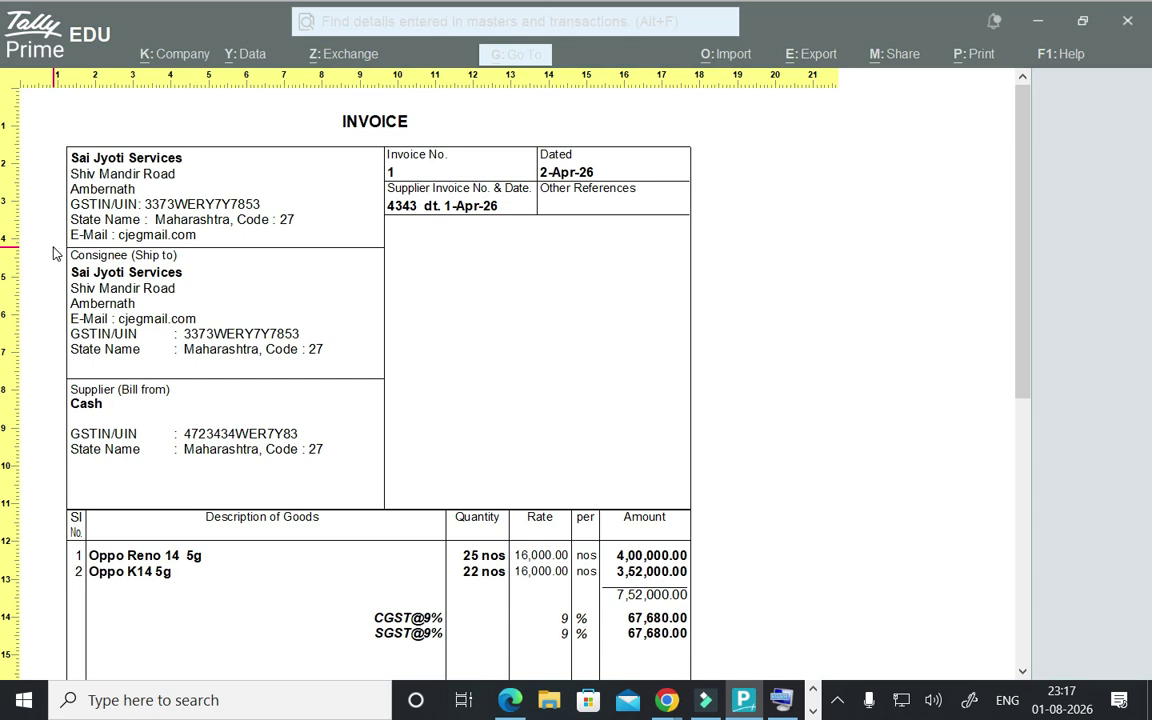
pyautogui.scroll(-10, 55, 253)
pyautogui.scroll(3, 55, 253)
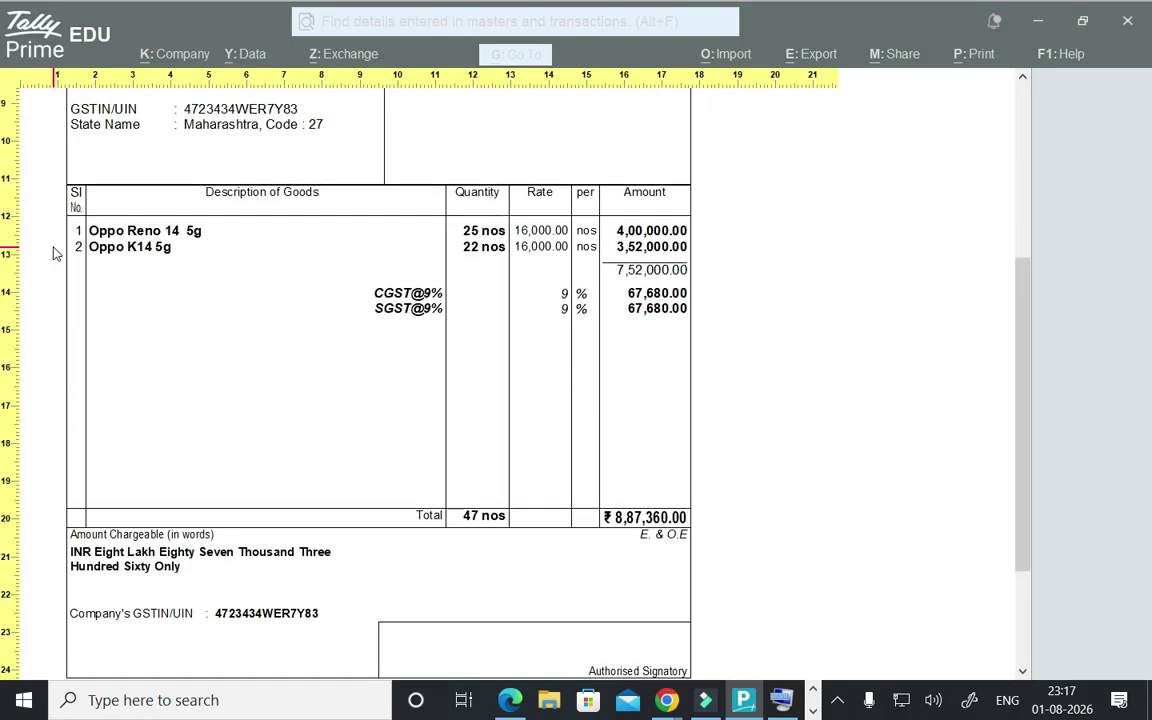
pyautogui.scroll(5, 55, 253)
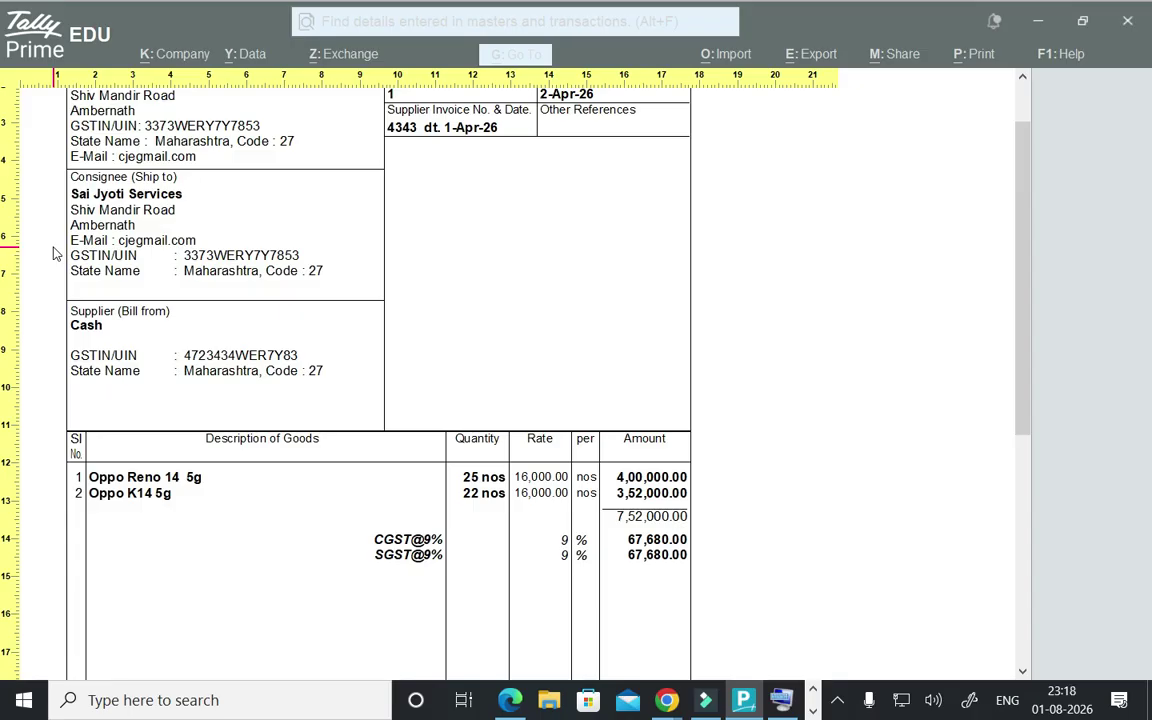
pyautogui.press('z')
pyautogui.press('Escape')
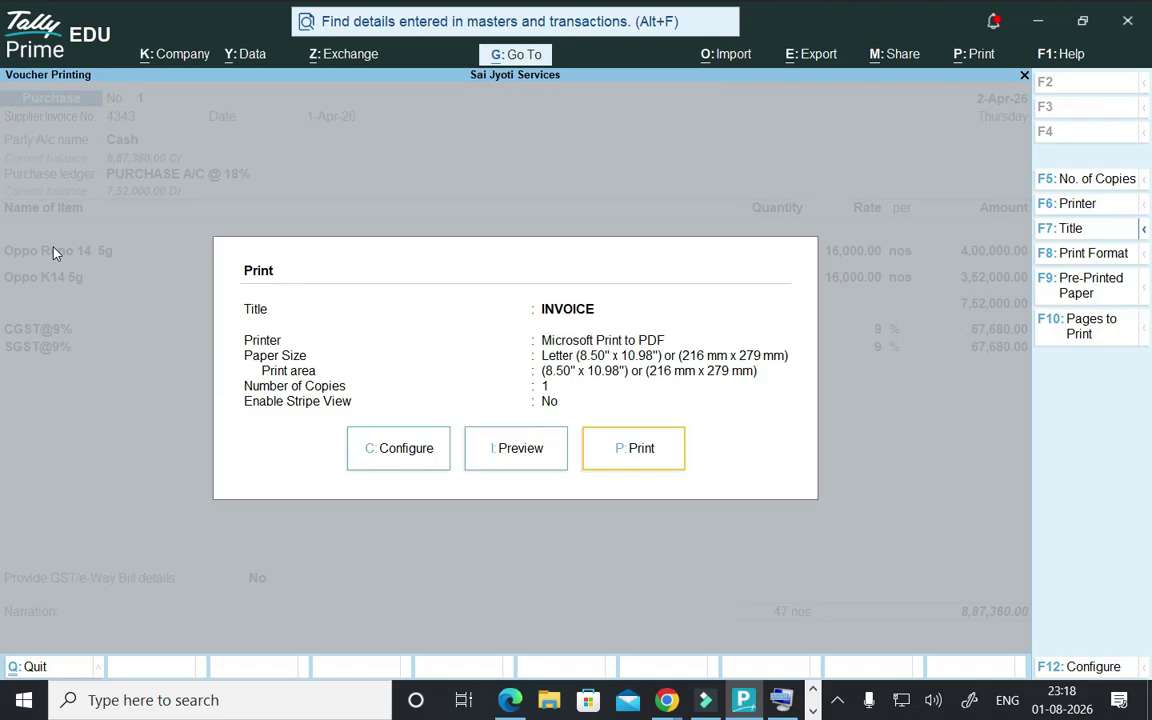
pyautogui.press('Escape')
# - Leave the altered voucher and start a new Purchase voucher from Vouchers
pyautogui.press('Escape')
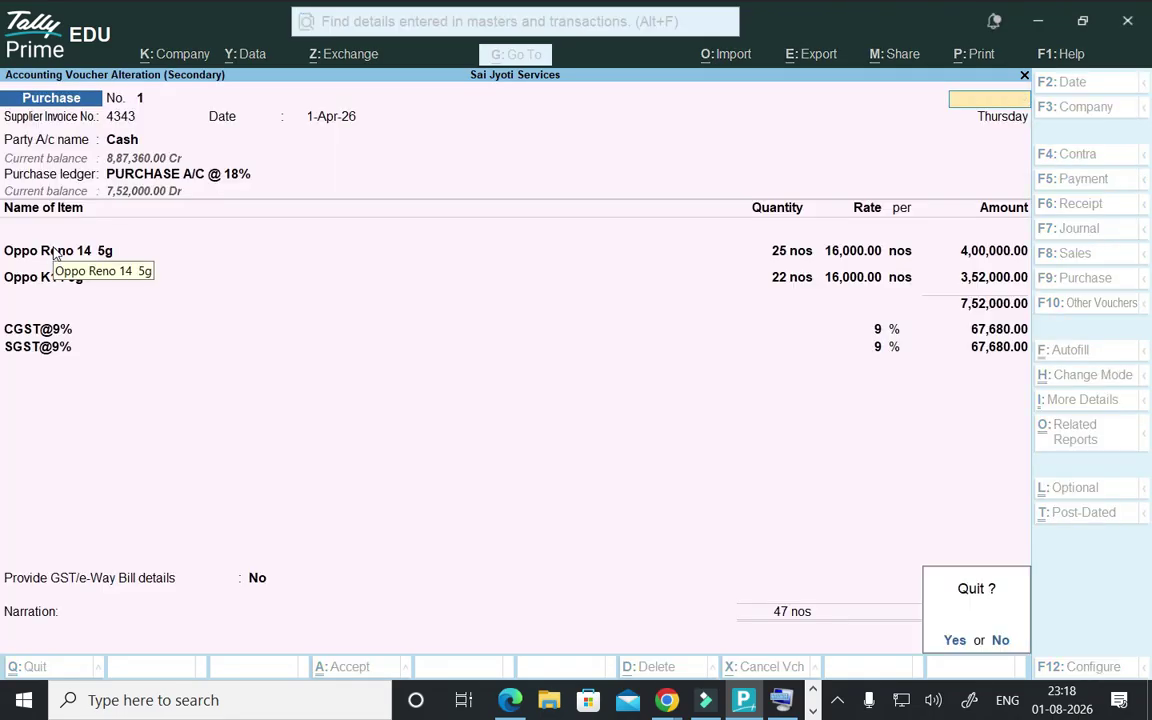
pyautogui.press('y')
pyautogui.press('Escape')
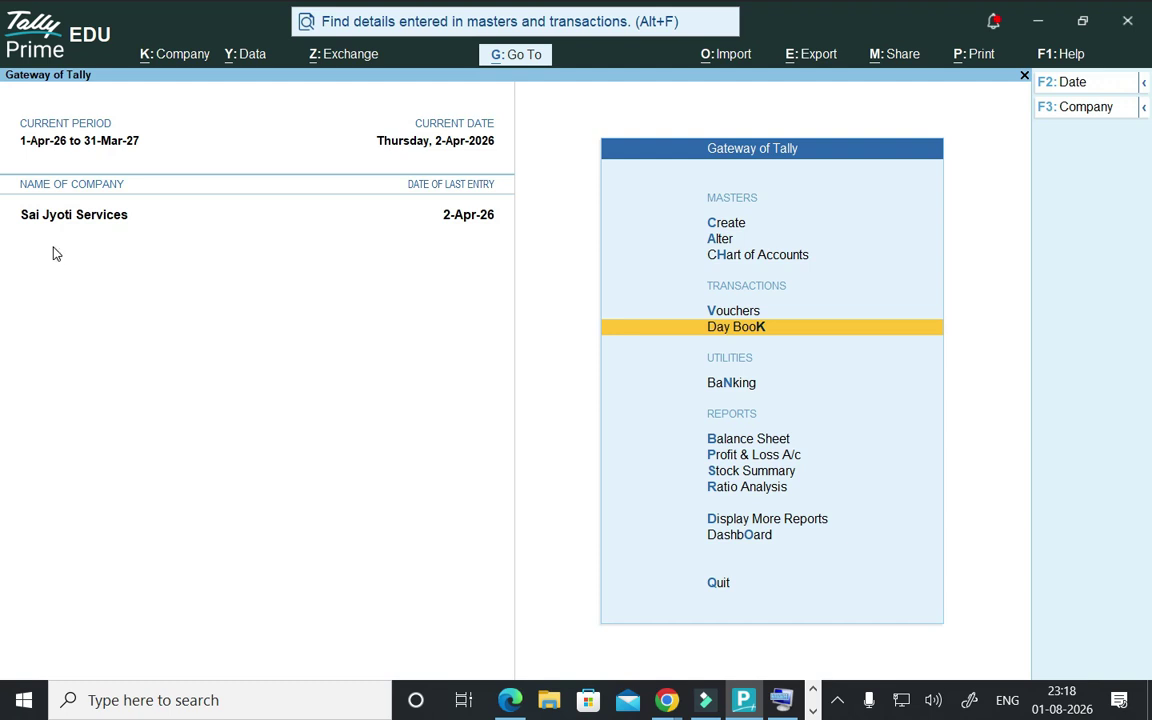
pyautogui.press('Up')
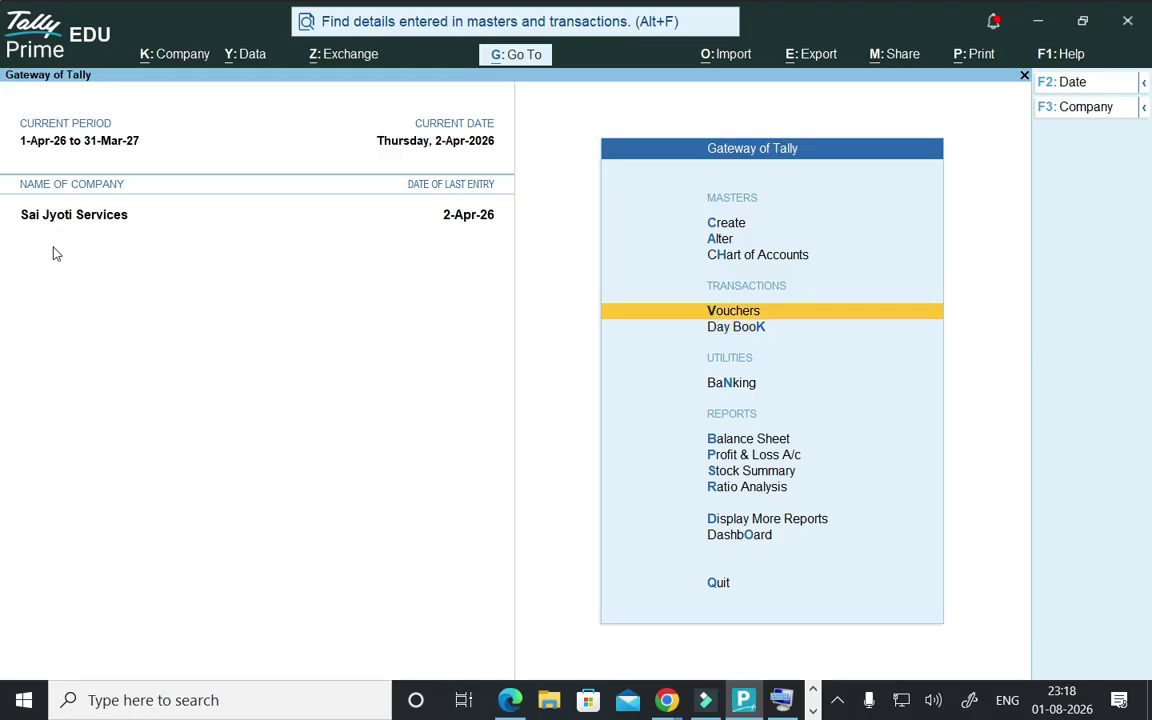
pyautogui.press('Return')
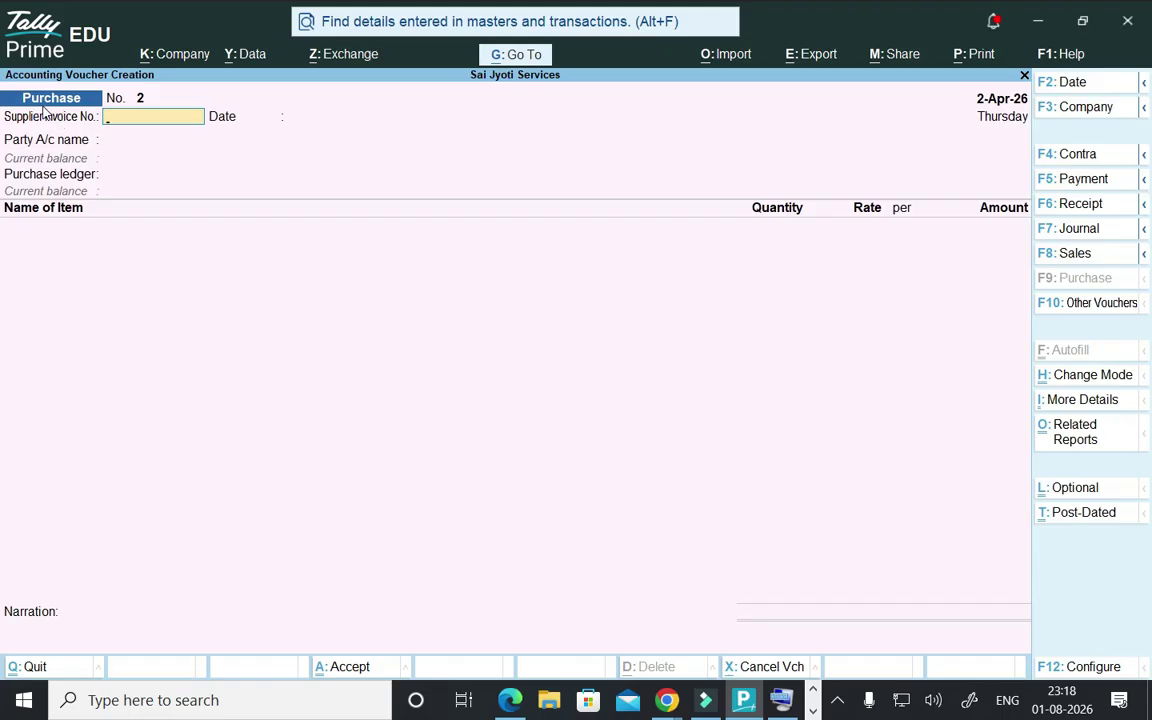
pyautogui.click(1085, 184)
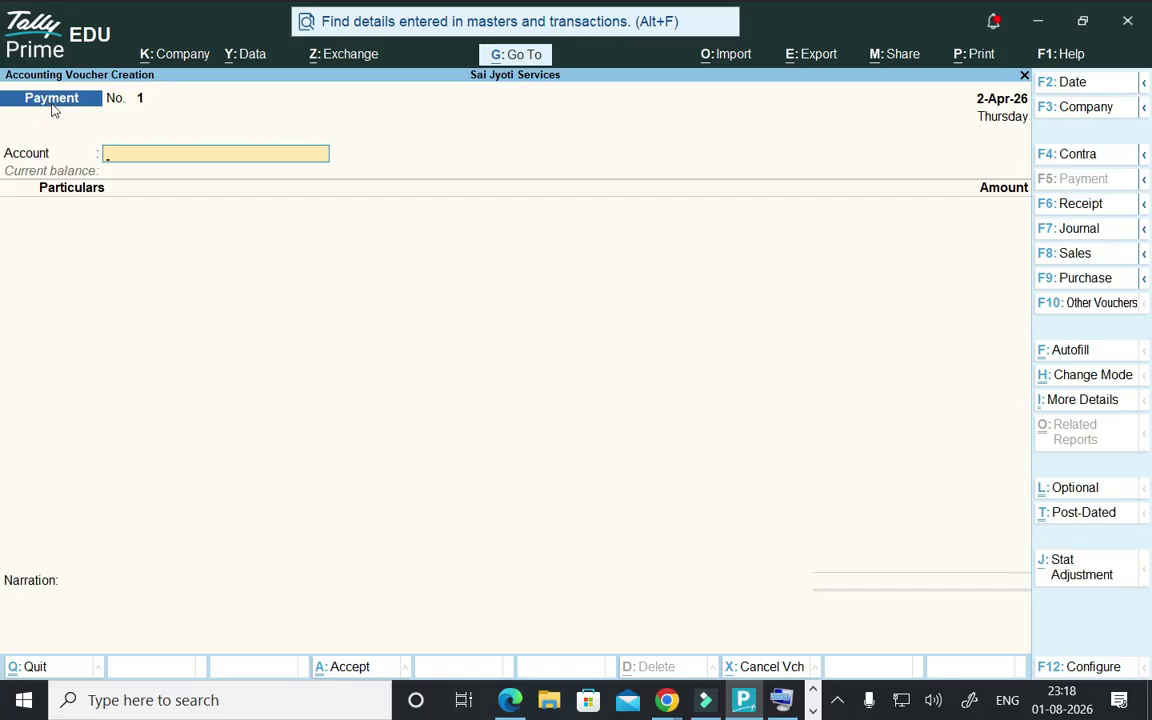
pyautogui.click(1060, 280)
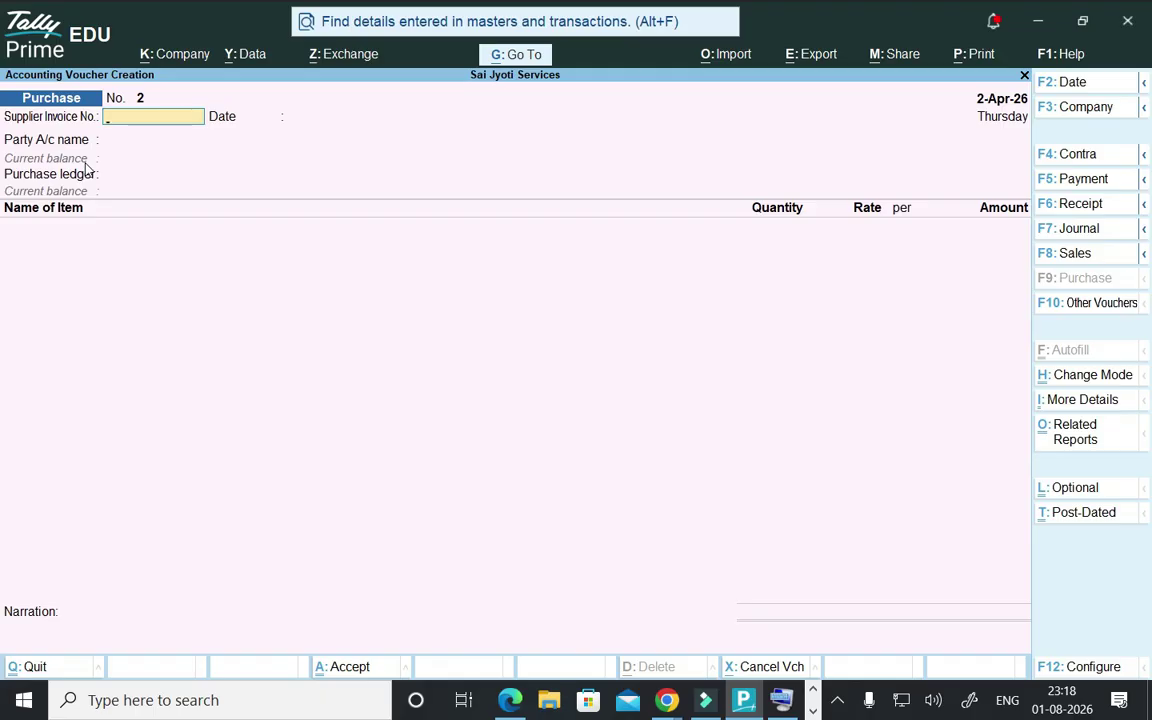
# - Enter supplier invoice number 3335 dated 2-Apr-26, then begin creating a new party ledger
pyautogui.write('3335')
pyautogui.press('Return')
pyautogui.press('Return')
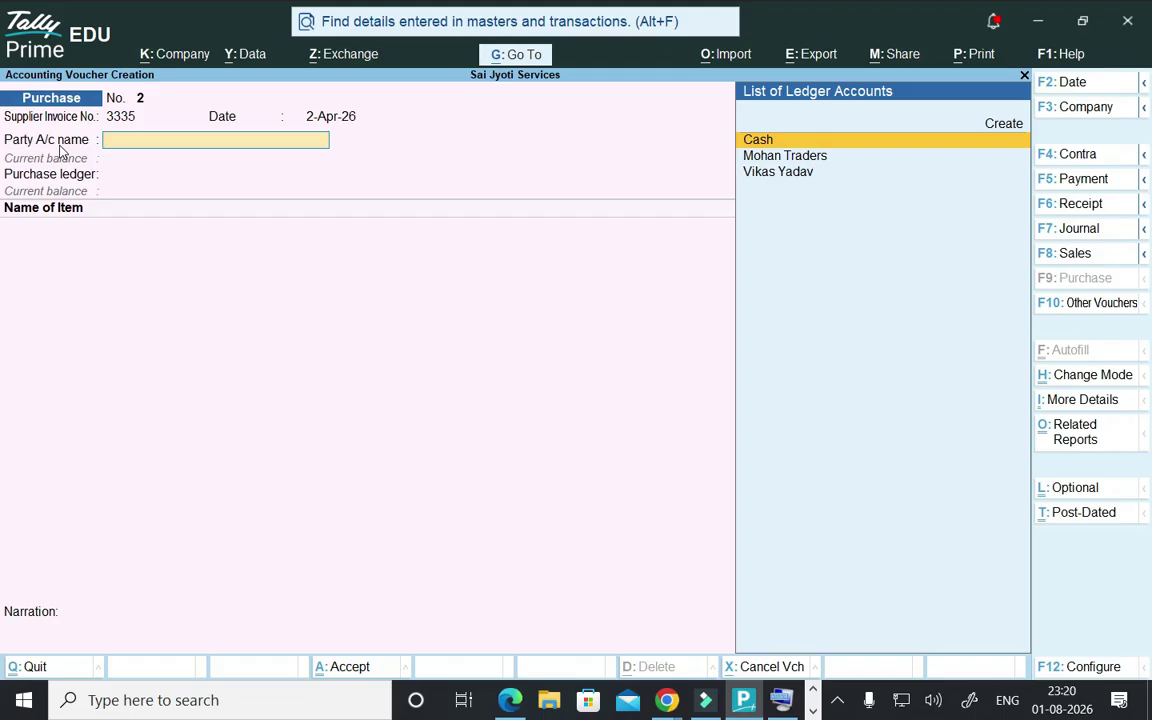
pyautogui.write('He')
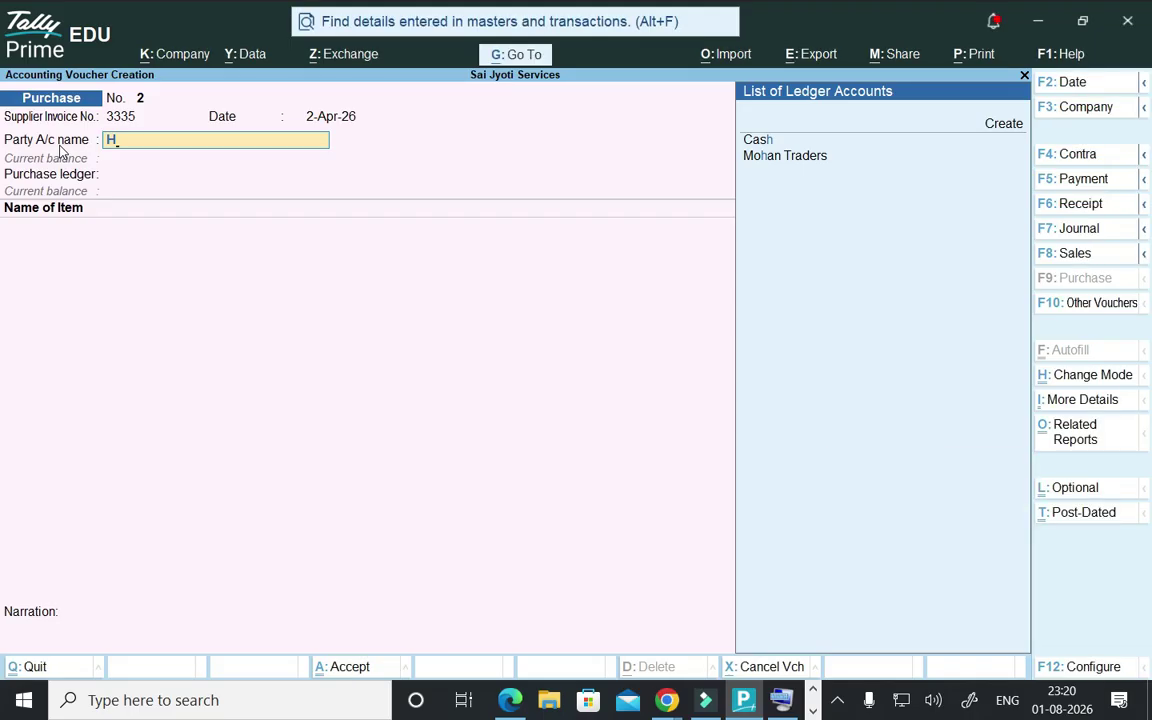
pyautogui.press('BackSpace')
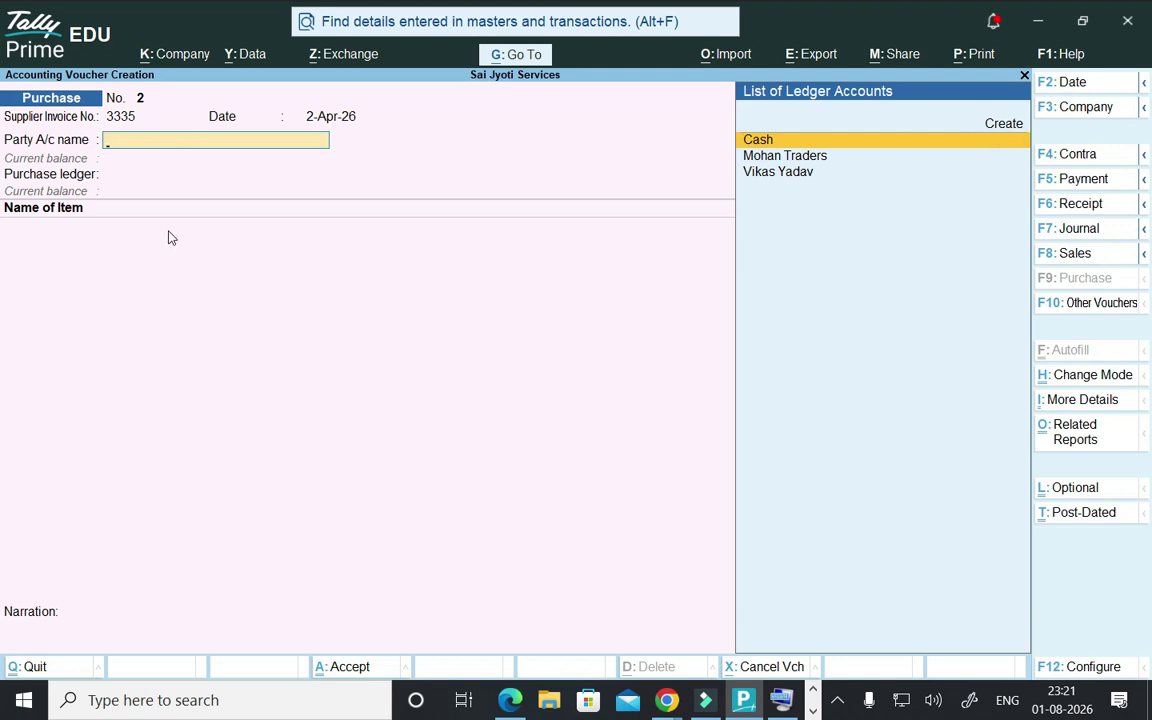
pyautogui.press('alt')
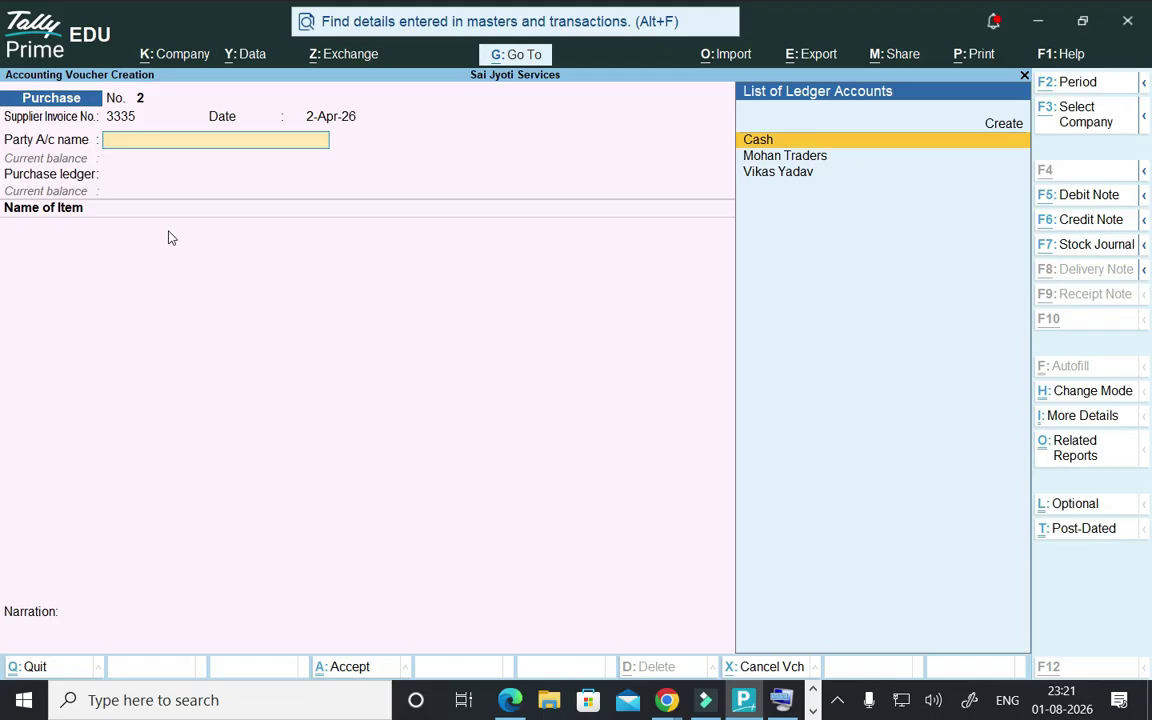
pyautogui.hotkey('alt', 'c')
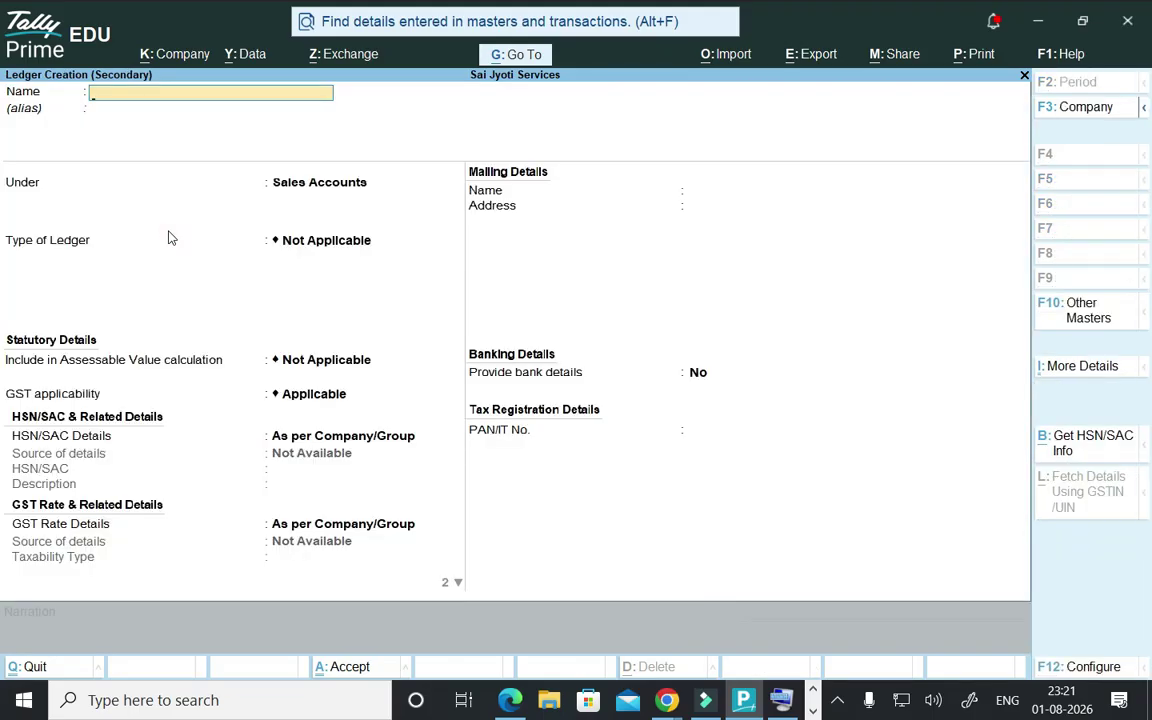
# - Name the new ledger HARSH TRADERS and place it under Sundry Creditors
pyautogui.write('HARSH TRADERS')
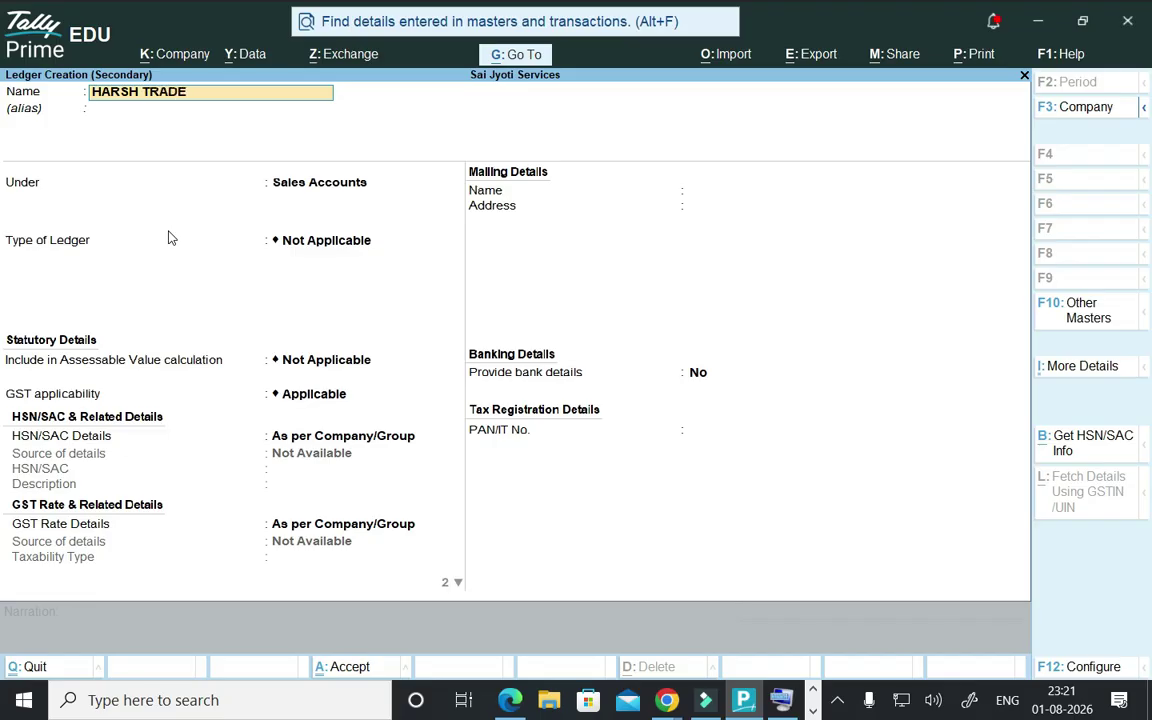
pyautogui.press('Return')
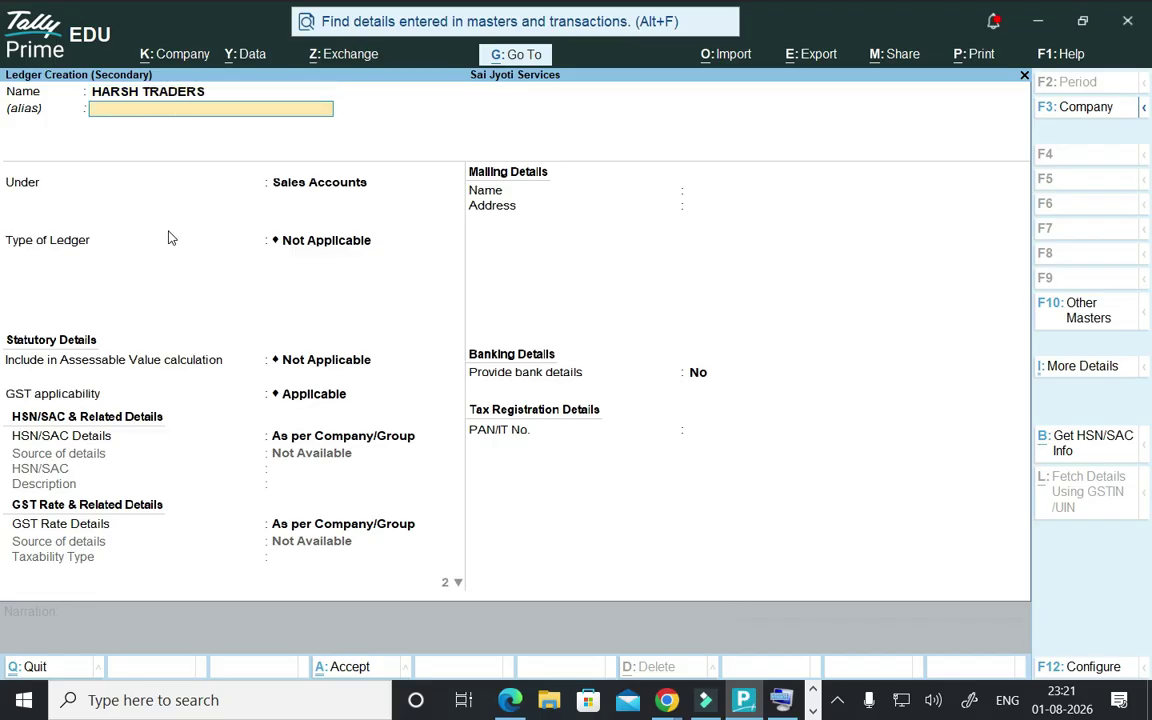
pyautogui.press('Return')
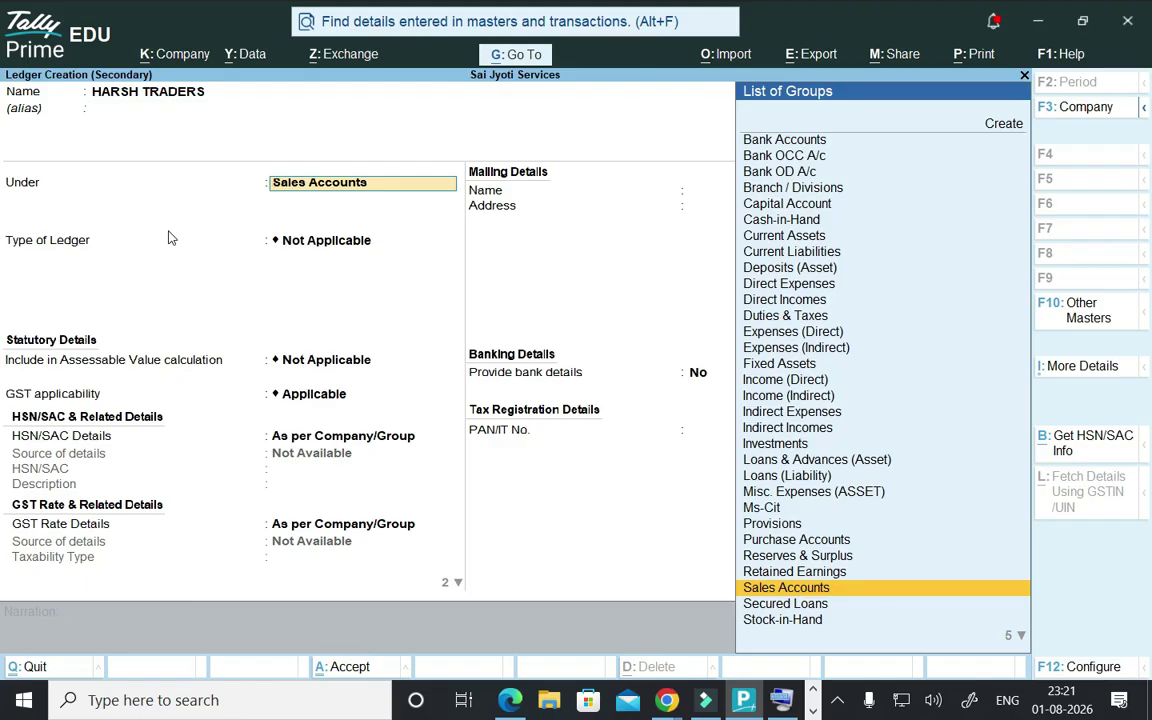
pyautogui.write('S')
pyautogui.press('Down')
pyautogui.press('Down')
pyautogui.press('Down')
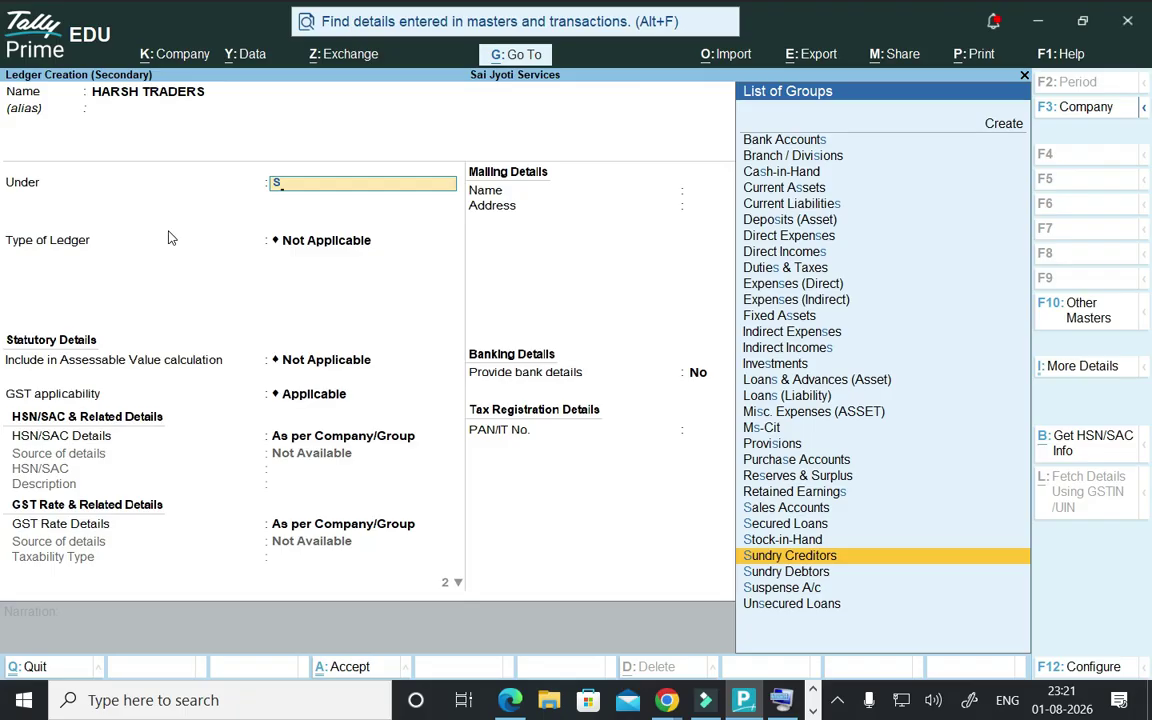
pyautogui.press('Return')
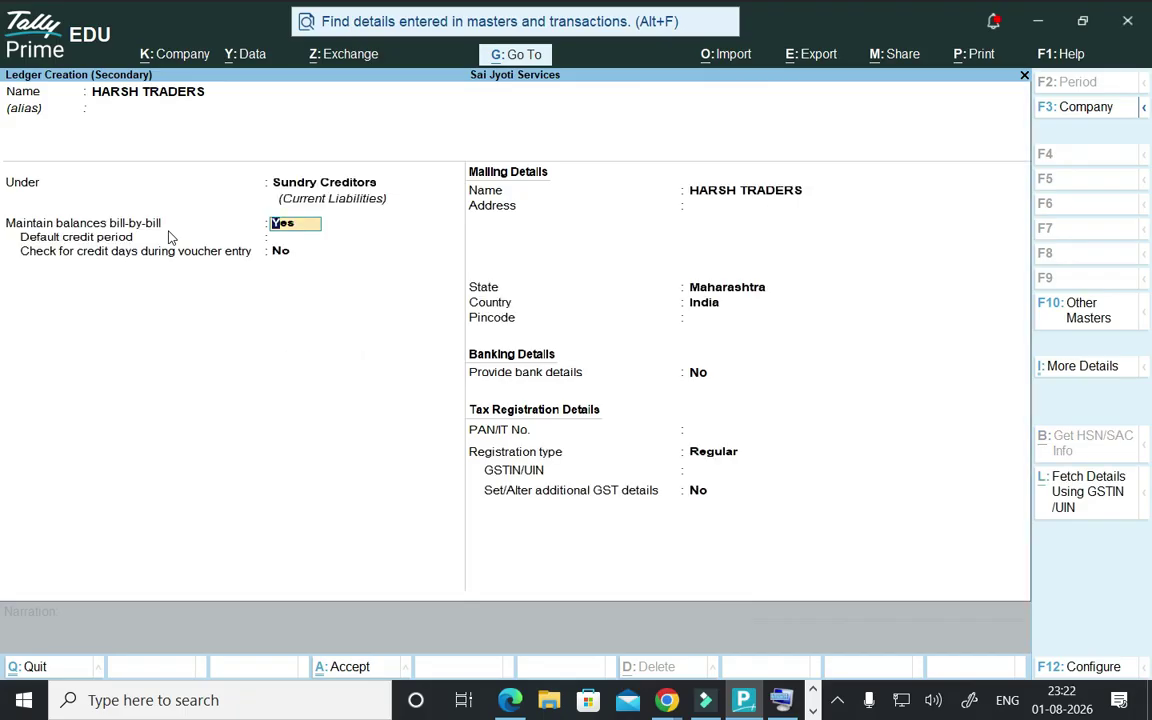
# - Keep bill-by-bill tracking on, set a 23-day credit period, and enter a two-line address
pyautogui.press('Return')
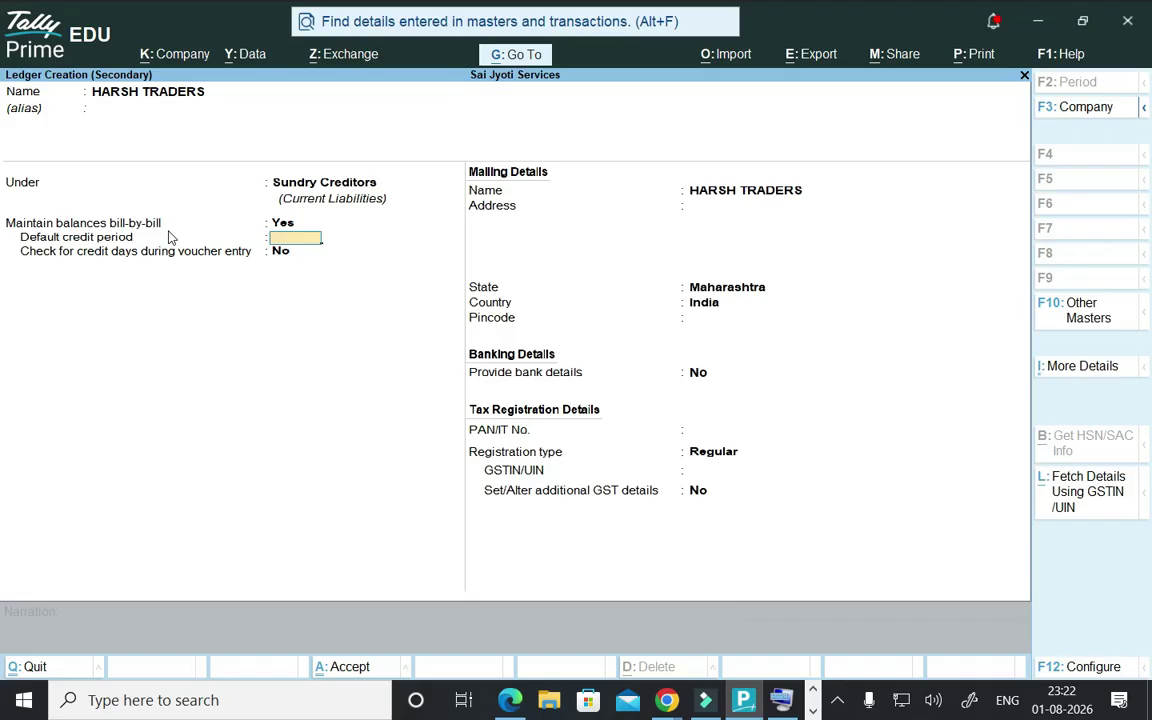
pyautogui.write('23')
pyautogui.press('Return')
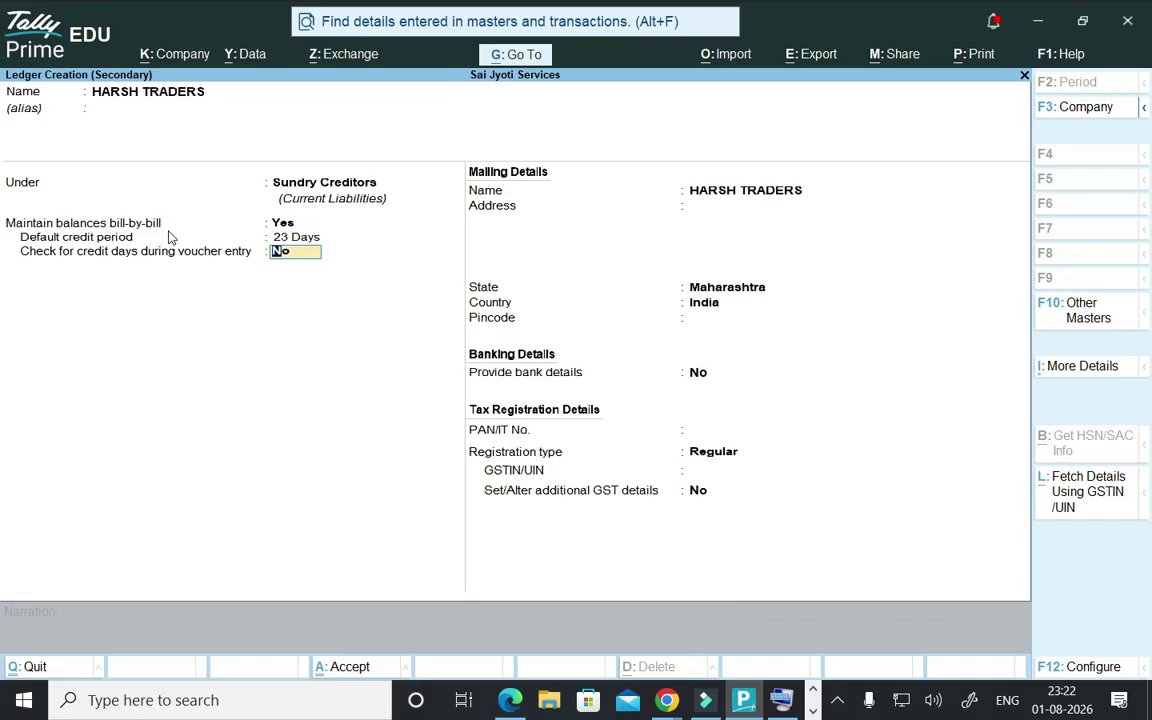
pyautogui.press('Return')
pyautogui.press('Return')
pyautogui.write('GDFG')
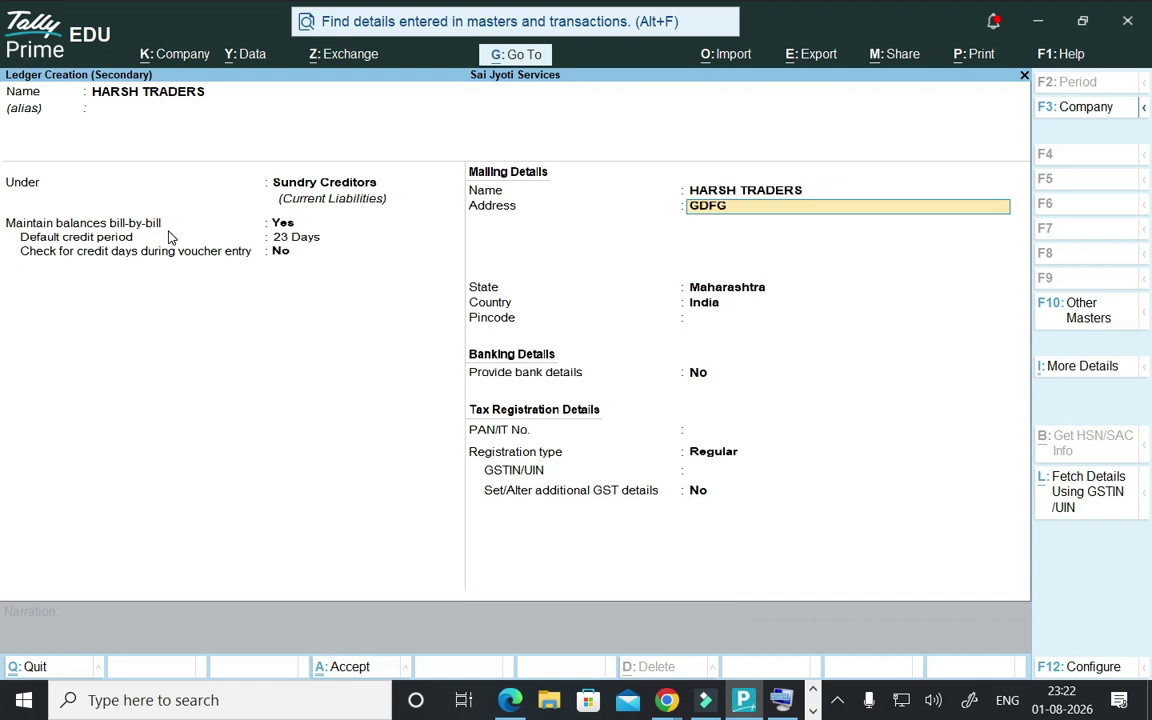
pyautogui.press('Return')
pyautogui.write('DGDFGD')
pyautogui.press('Return')
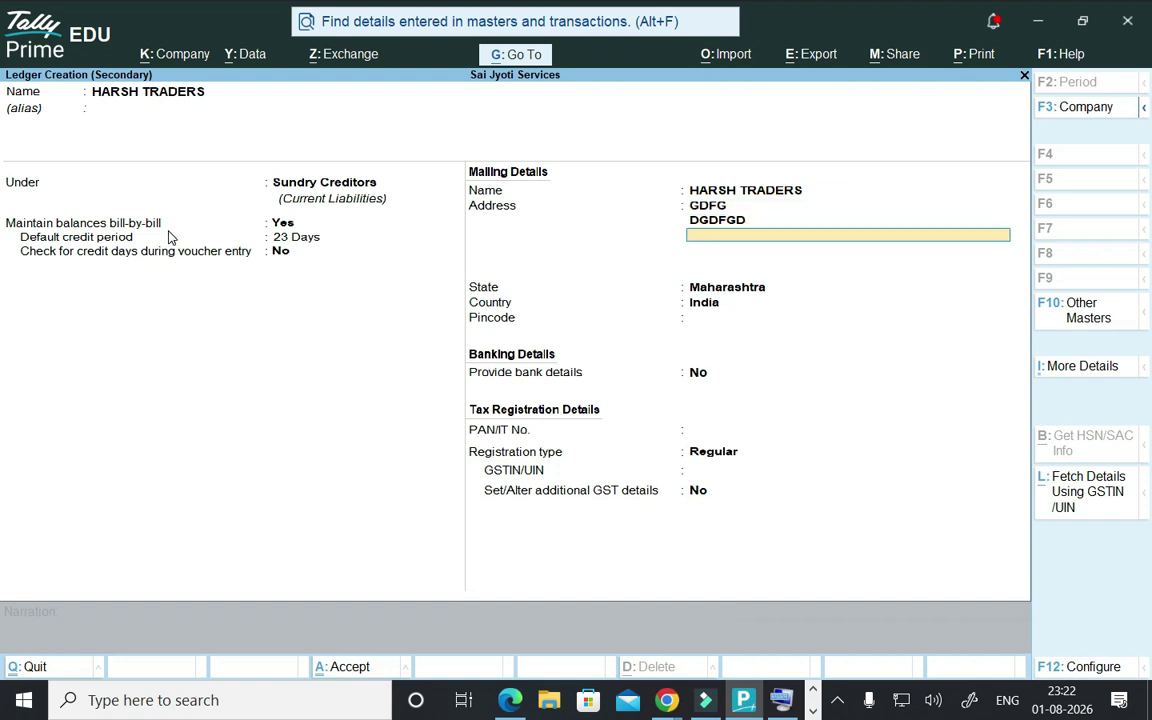
pyautogui.press('Return')
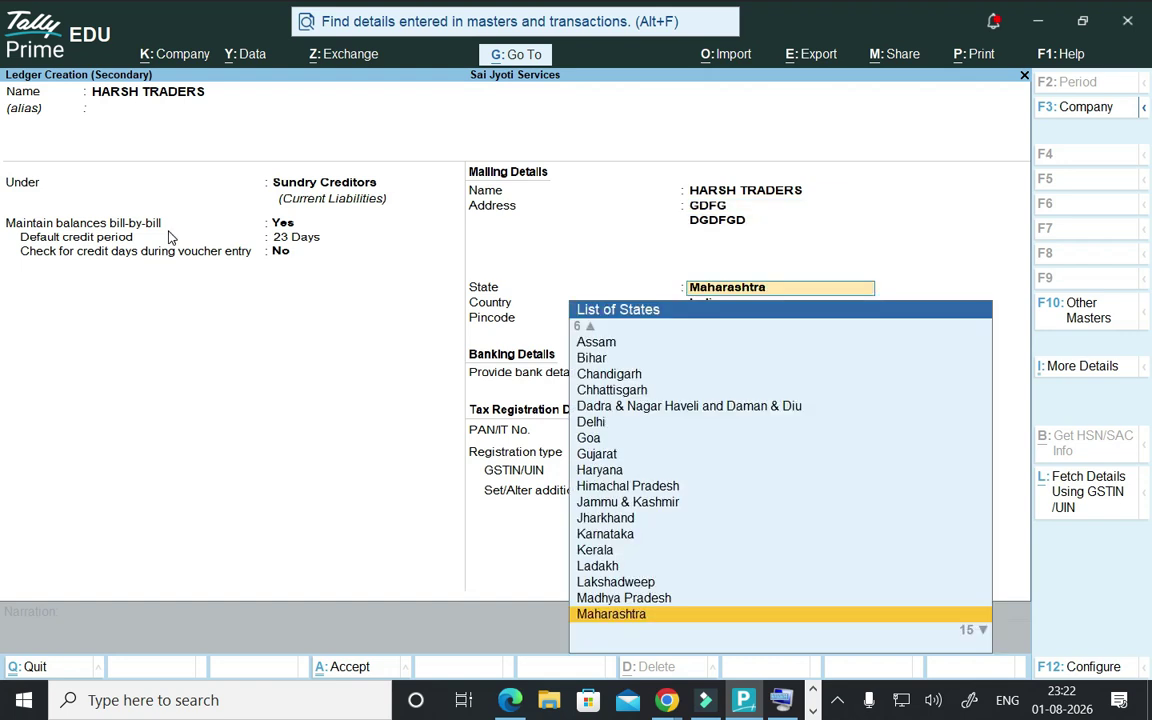
# - Set state Maharashtra, registration type Regular, and enter the party's GSTIN
pyautogui.press('Return')
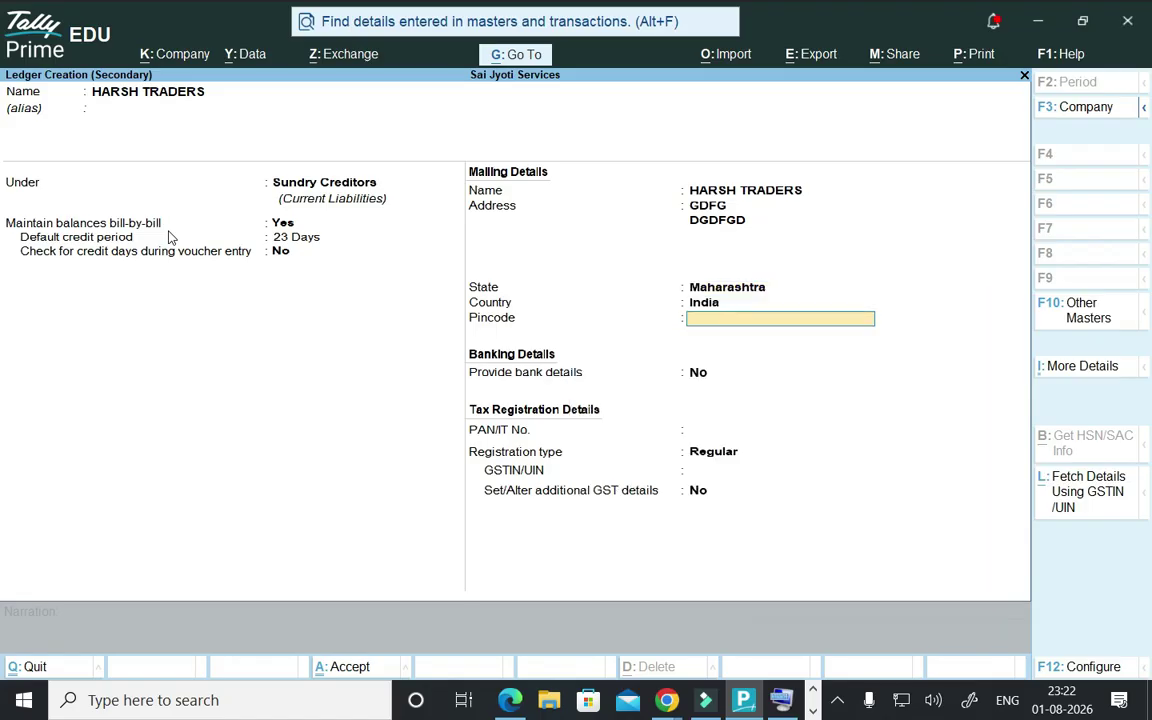
pyautogui.press('Return')
pyautogui.press('Return')
pyautogui.press('Return')
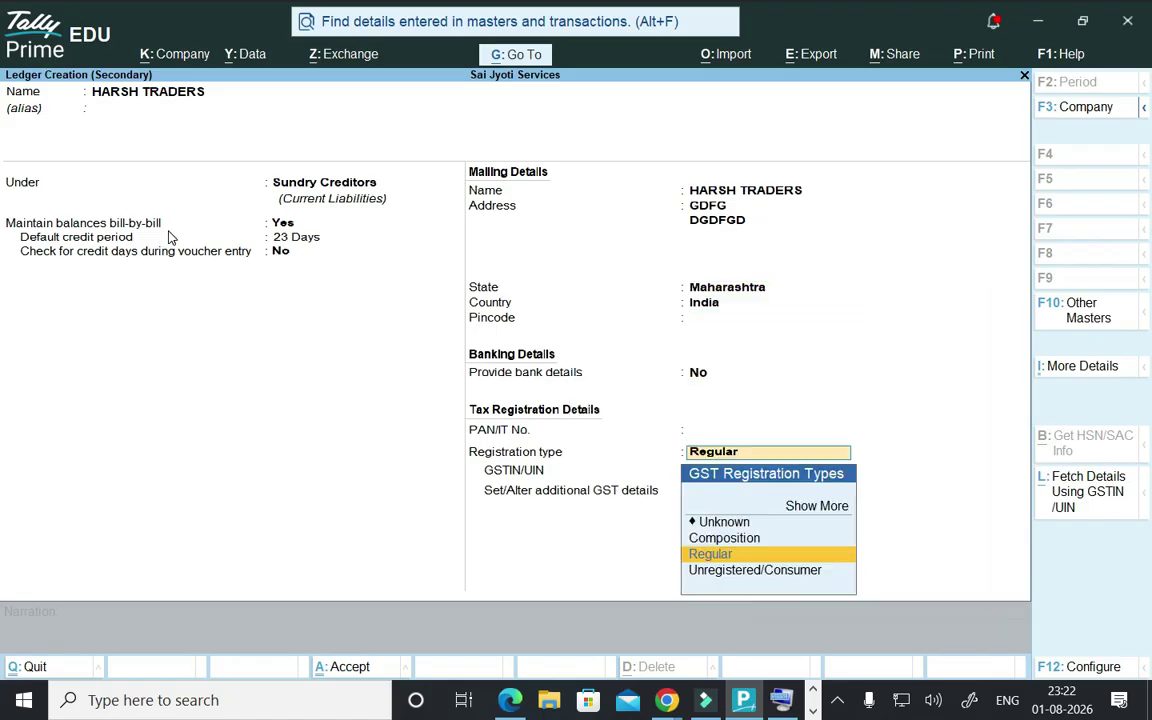
pyautogui.press('Return')
pyautogui.write('6737EEE8')
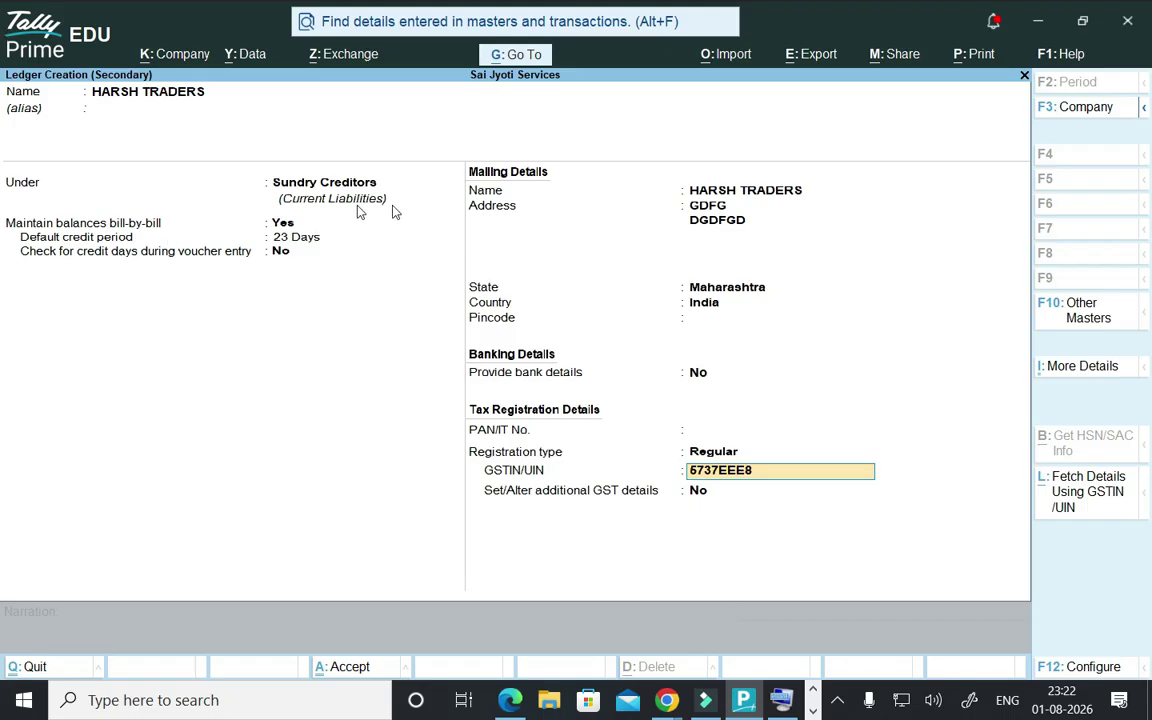
pyautogui.press('Return')
# - Save the HARSH TRADERS ledger, confirm party details, and choose PURCHASE A/C @ 18%
pyautogui.press('Return')
pyautogui.press('Return')
pyautogui.press('Return')
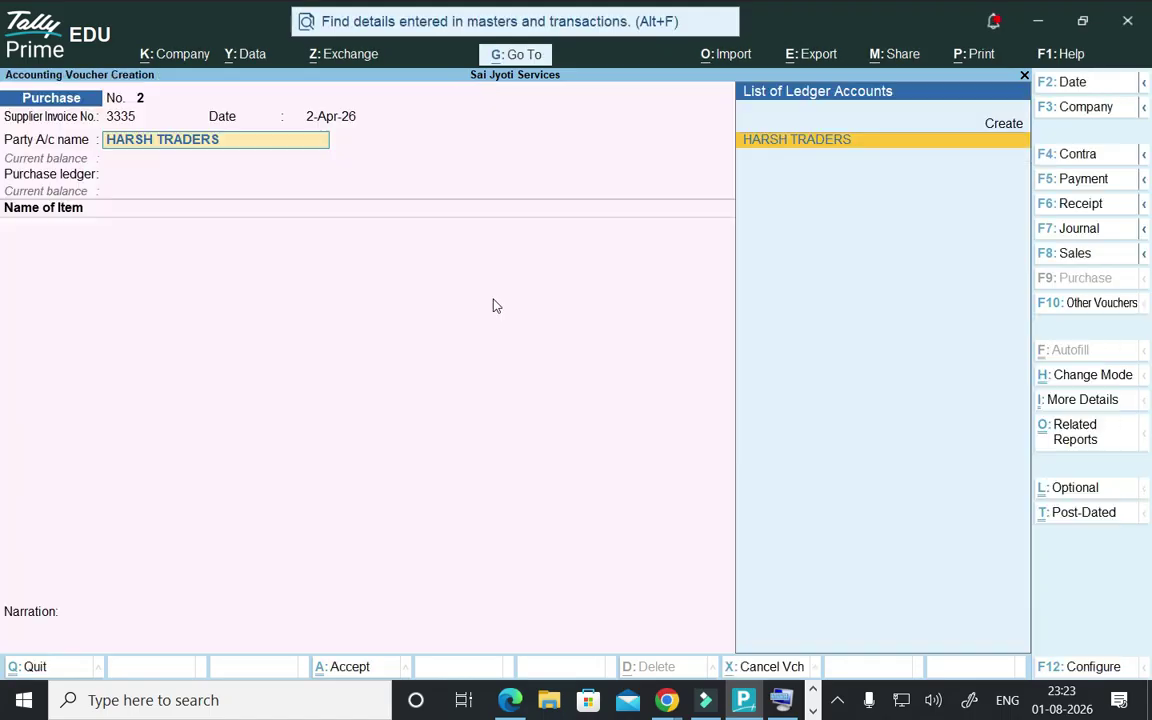
pyautogui.press('Return')
pyautogui.press('Return')
pyautogui.press('Return')
pyautogui.press('Return')
pyautogui.press('Return')
pyautogui.press('Return')
pyautogui.press('Return')
pyautogui.press('Return')
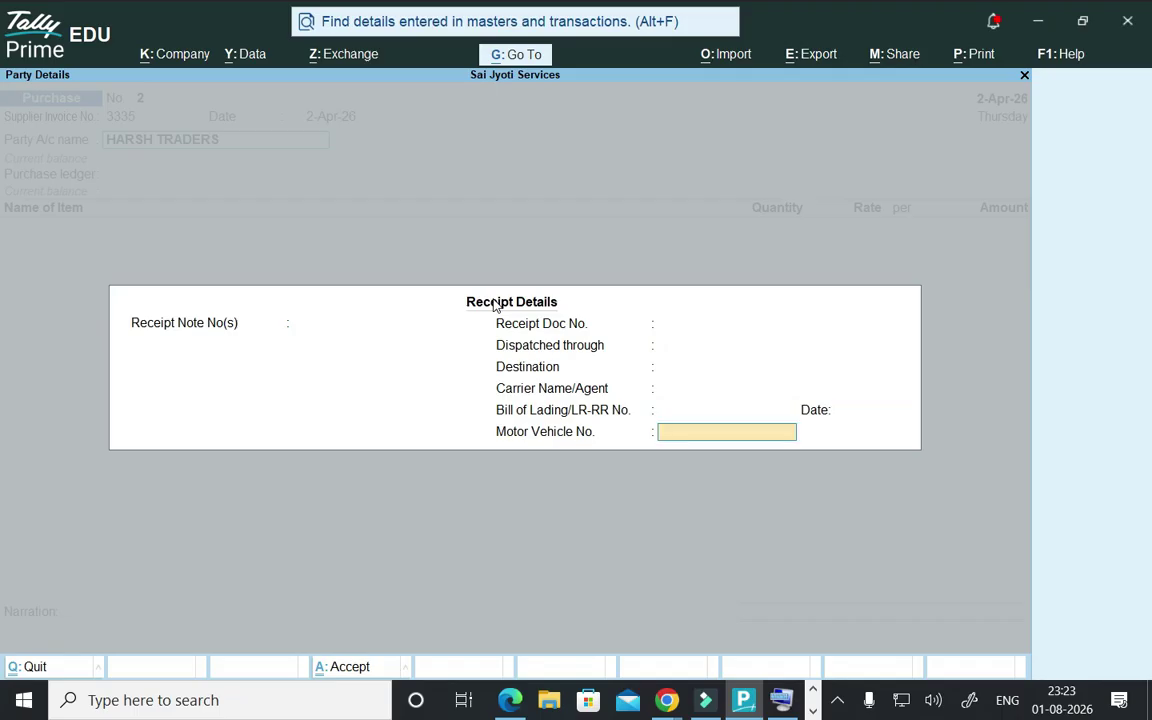
pyautogui.press('Return')
pyautogui.press('Return')
pyautogui.press('Return')
pyautogui.press('Return')
pyautogui.press('Return')
pyautogui.press('Return')
pyautogui.press('Return')
pyautogui.press('Return')
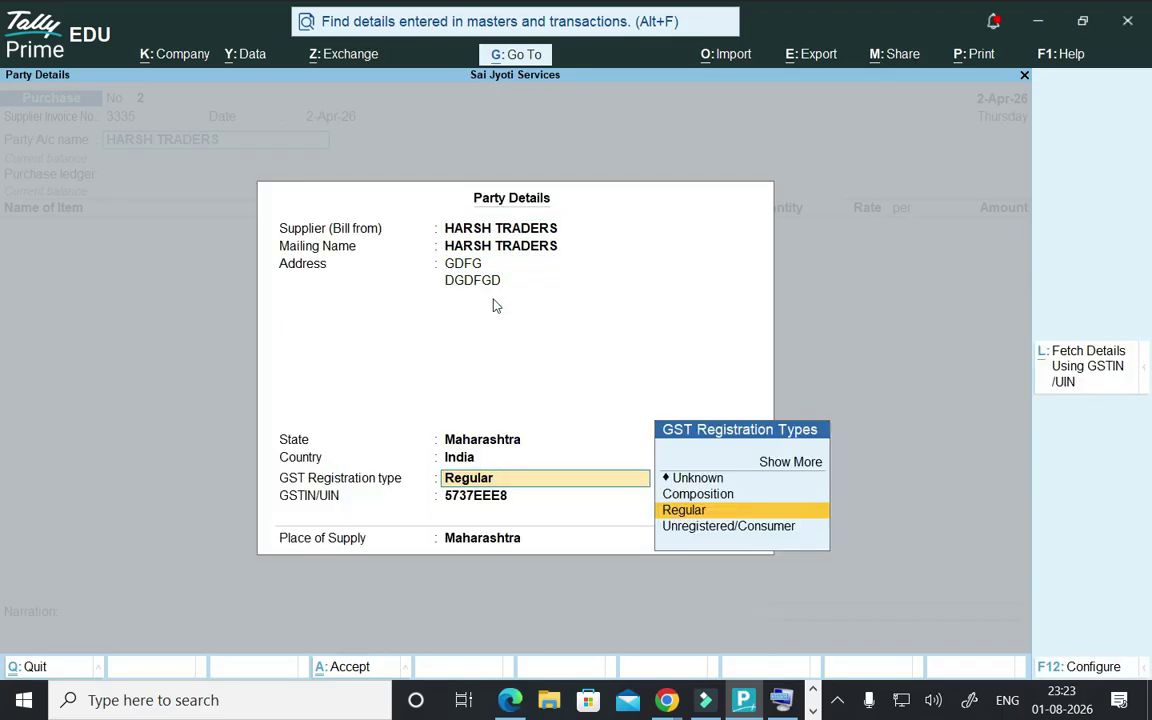
pyautogui.press('Return')
pyautogui.press('Return')
pyautogui.press('Return')
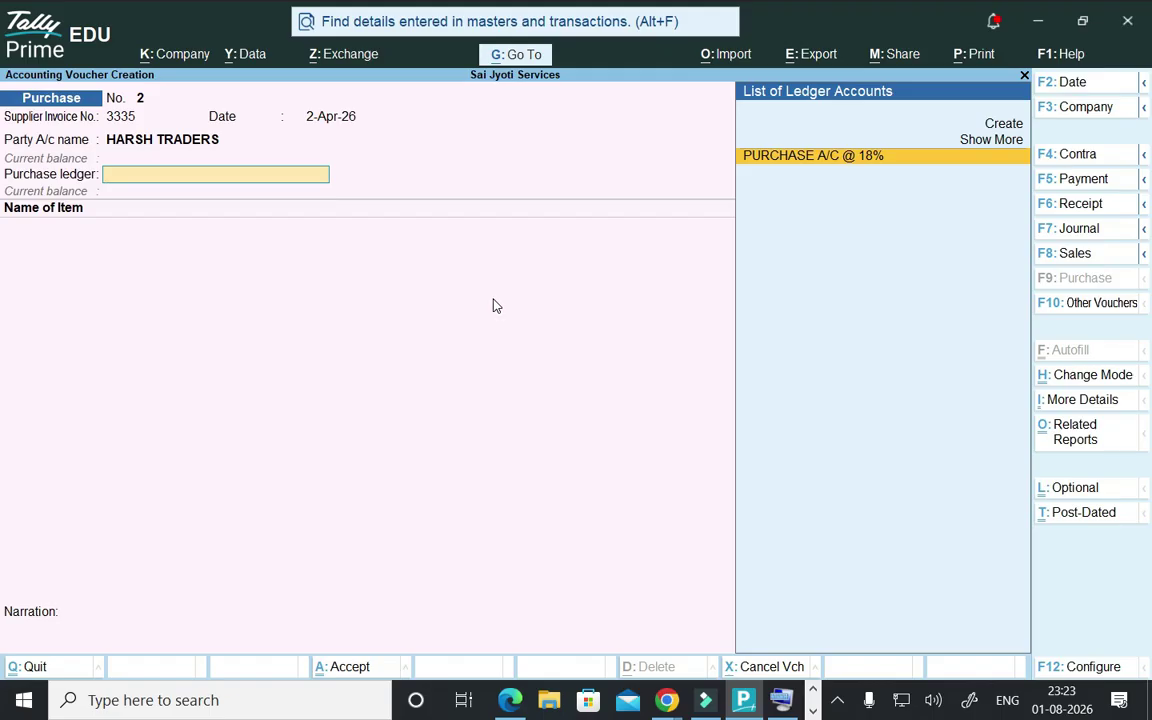
pyautogui.press('Return')
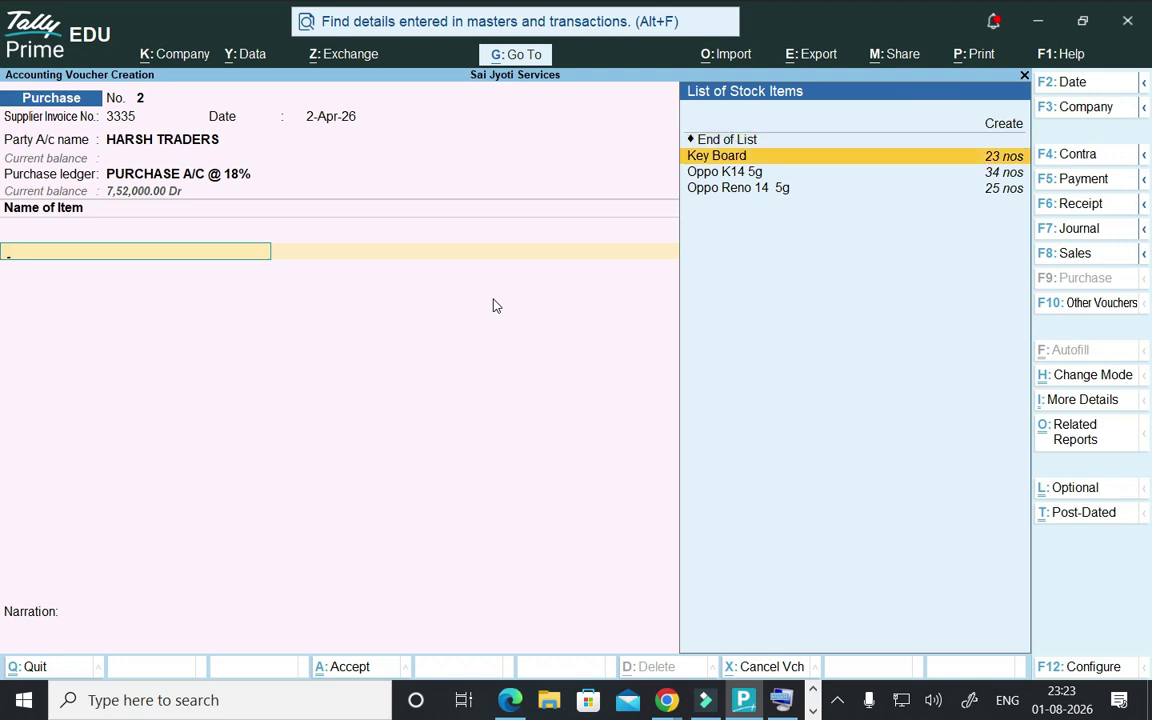
# - Add 43 Key Board from Storage Godown at 600.00 each, totalling 25,800.00
pyautogui.press('Return')
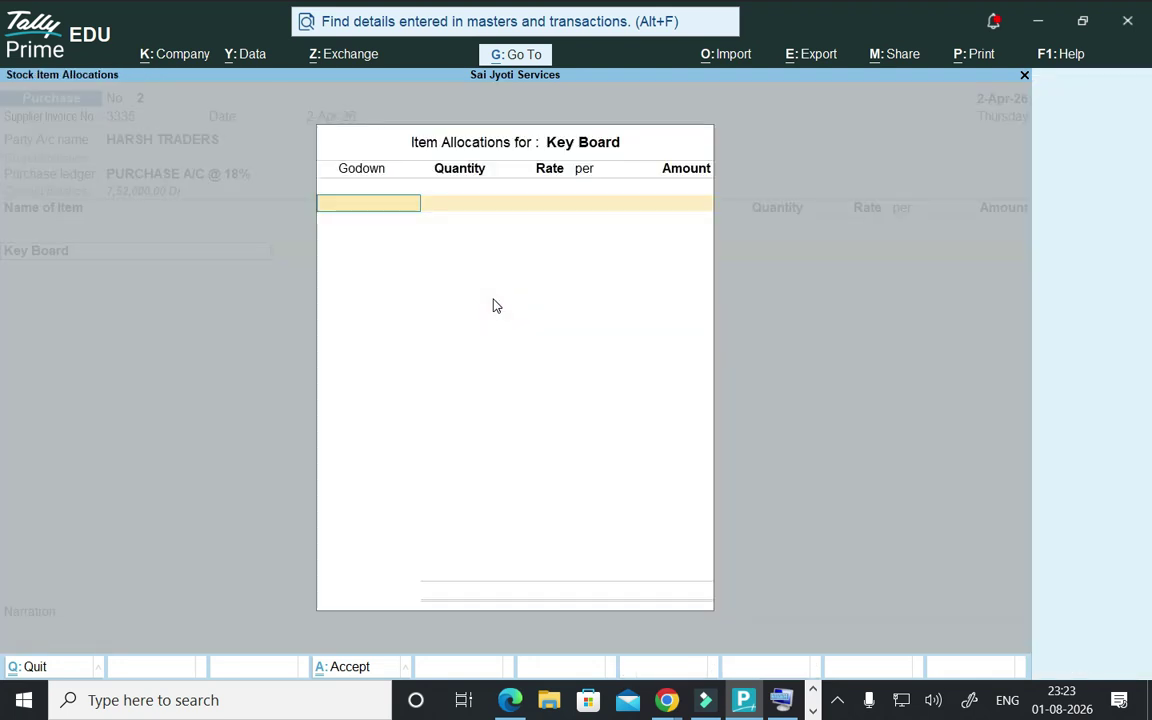
pyautogui.press('Down')
pyautogui.press('Down')
pyautogui.press('Down')
pyautogui.press('Return')
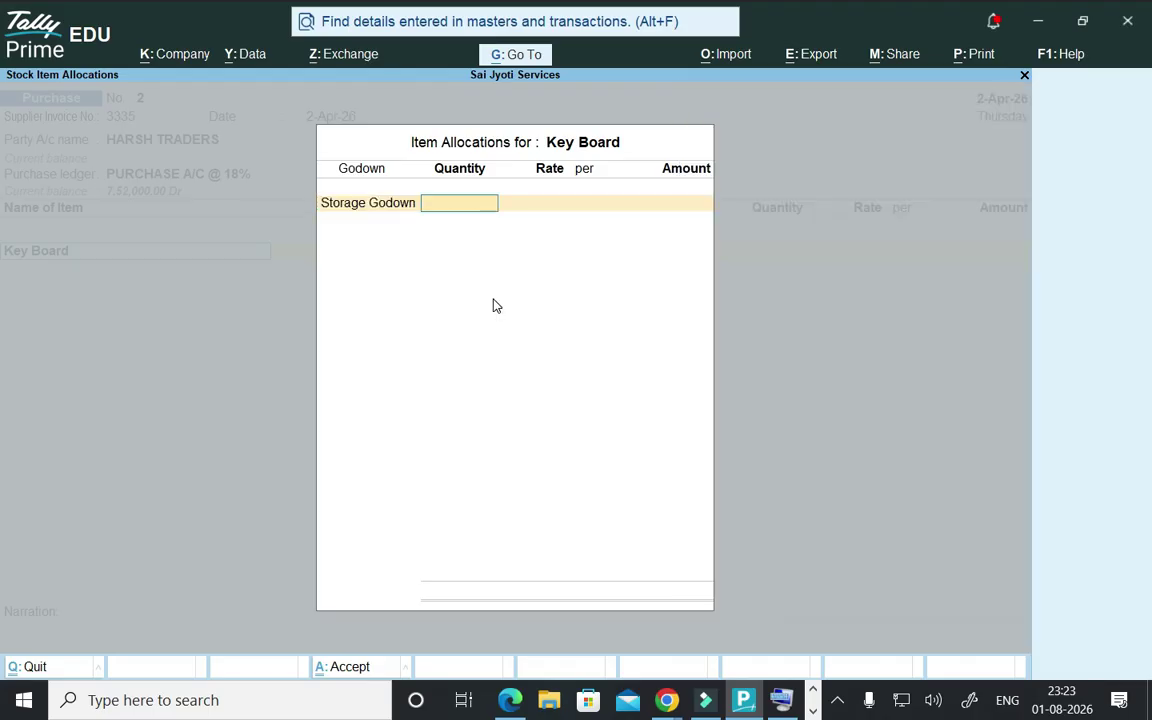
pyautogui.write('43')
pyautogui.press('Return')
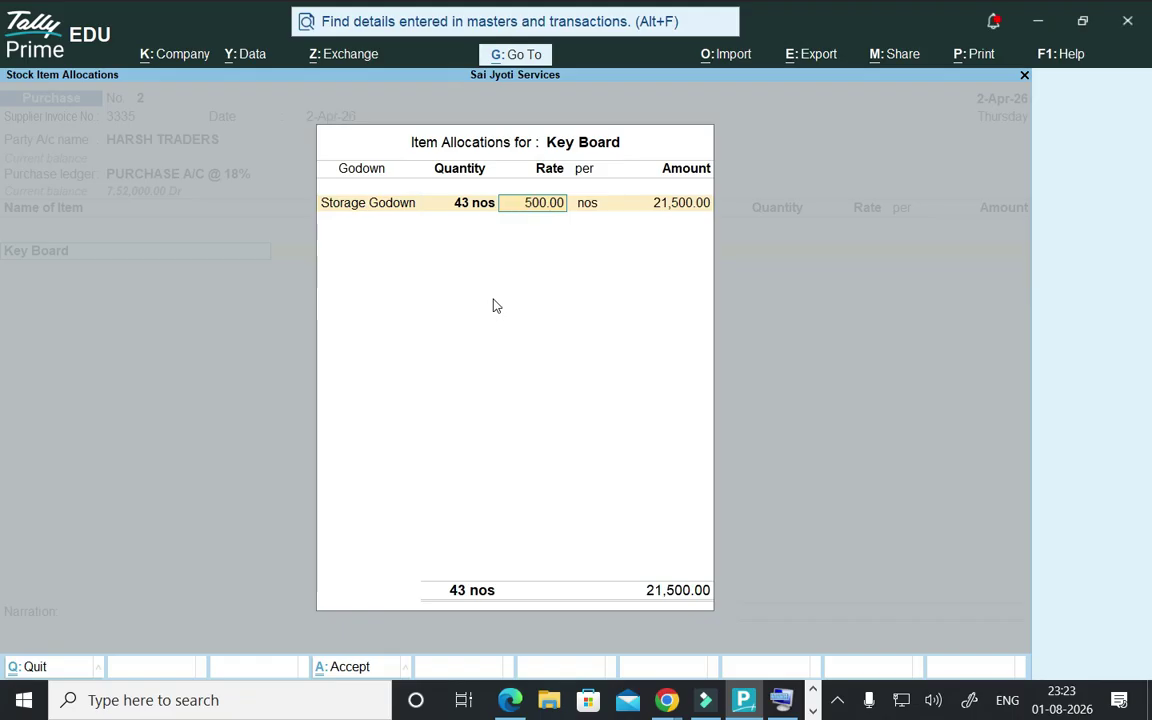
pyautogui.write('600')
pyautogui.press('Return')
pyautogui.press('Return')
pyautogui.press('Return')
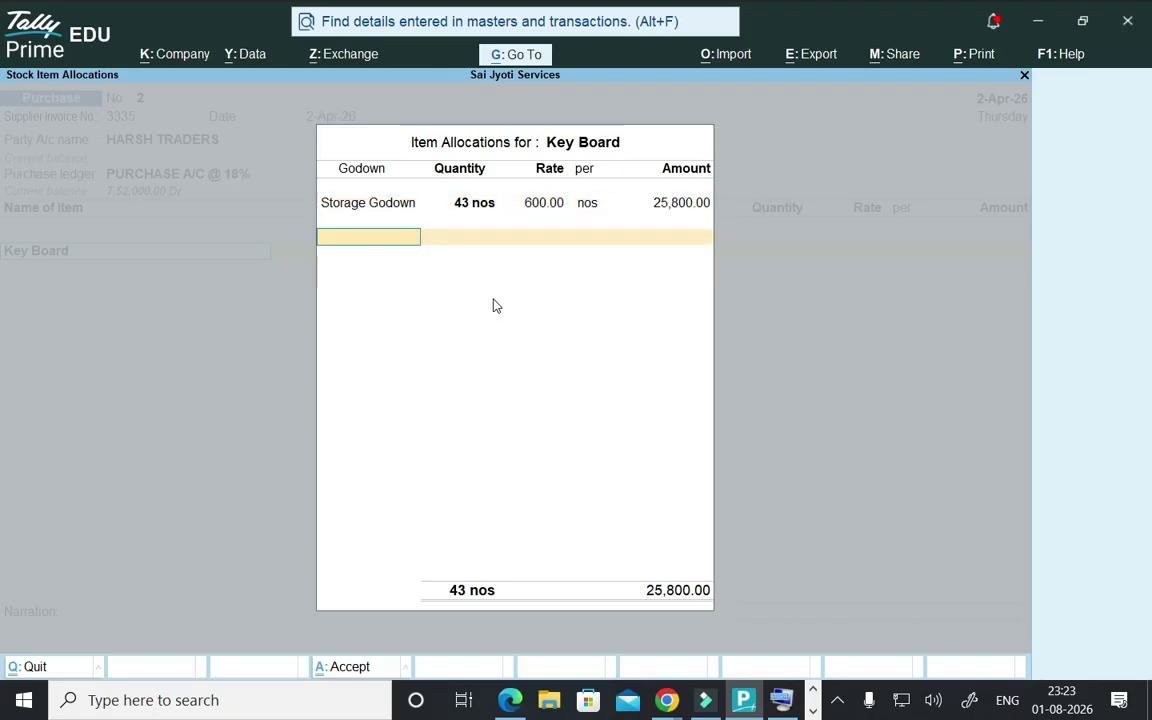
pyautogui.press('Return')
pyautogui.press('Return')
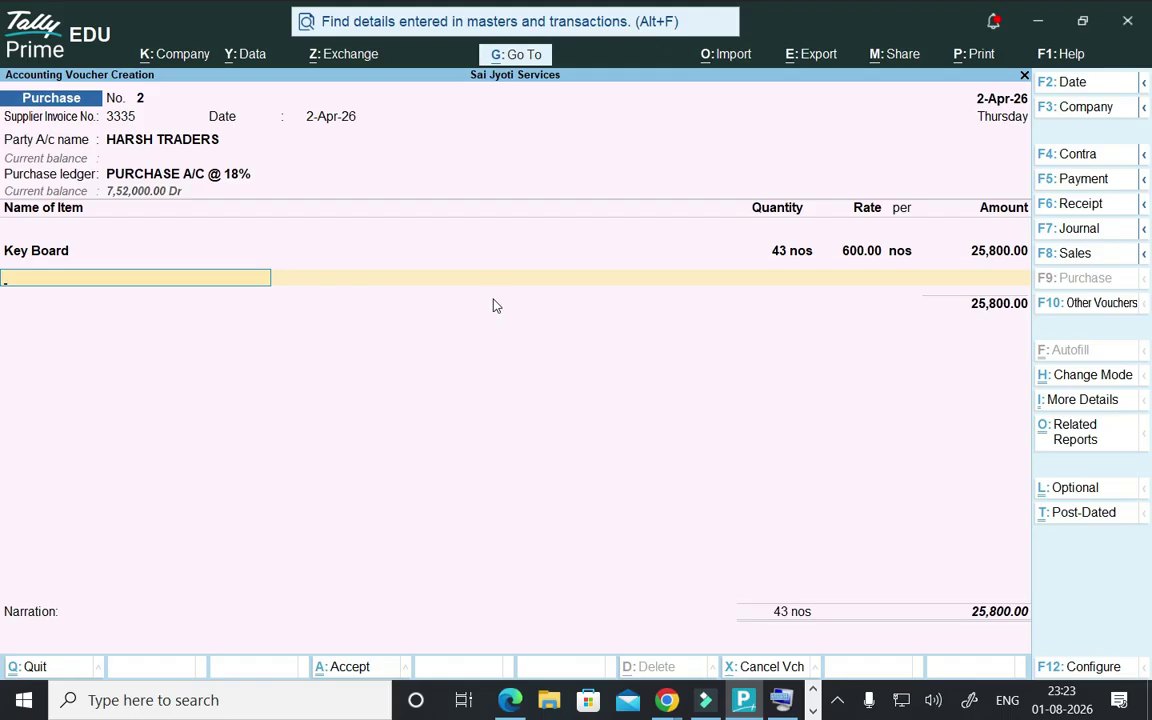
# - Add CGST@9% and SGST@9% ledgers of 2,322.00 each below the Key Board item
pyautogui.press('Return')
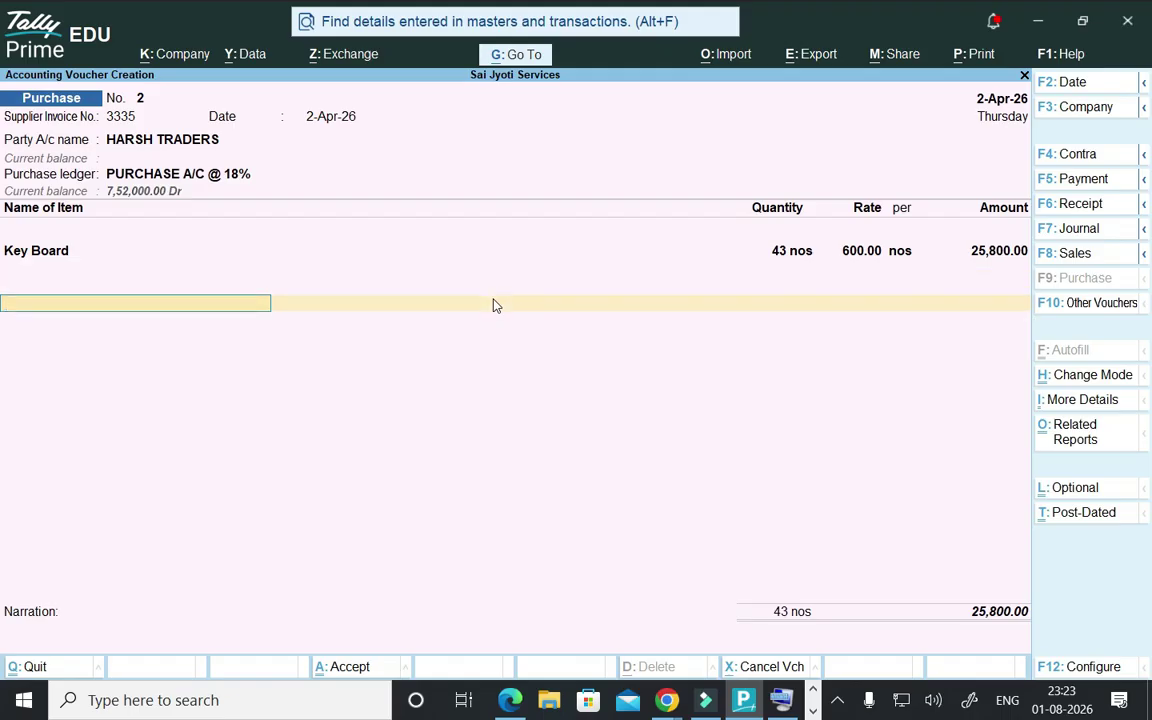
pyautogui.write('C')
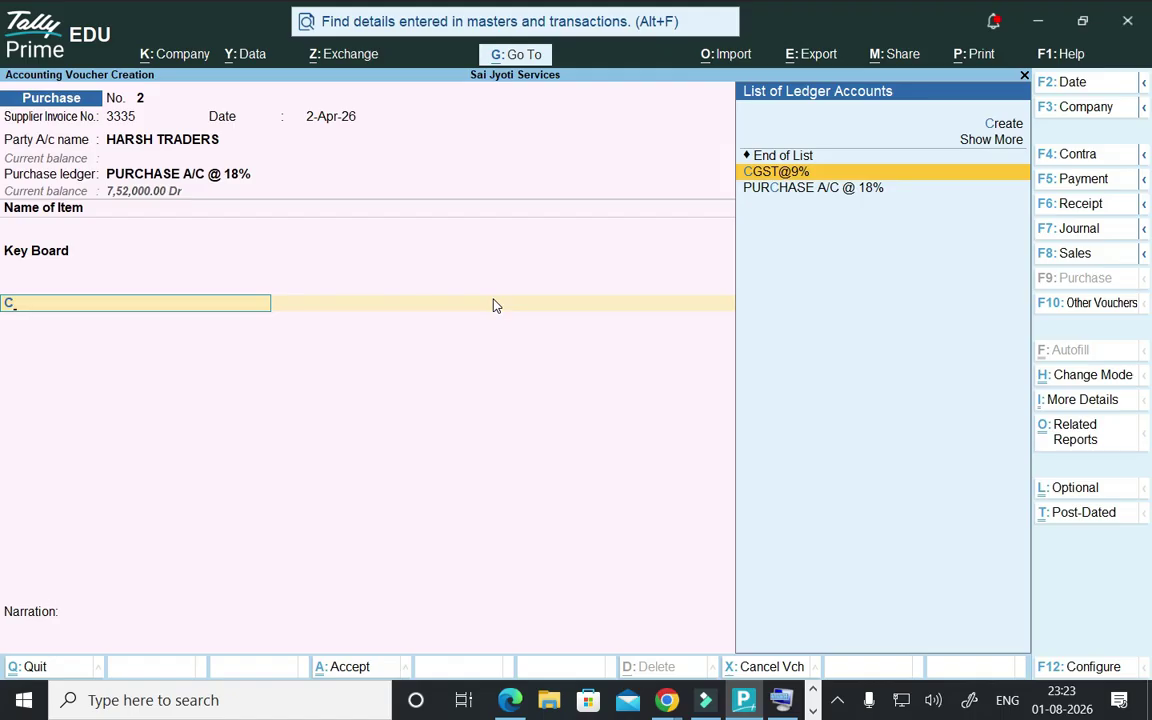
pyautogui.press('Return')
pyautogui.press('Return')
pyautogui.write('S')
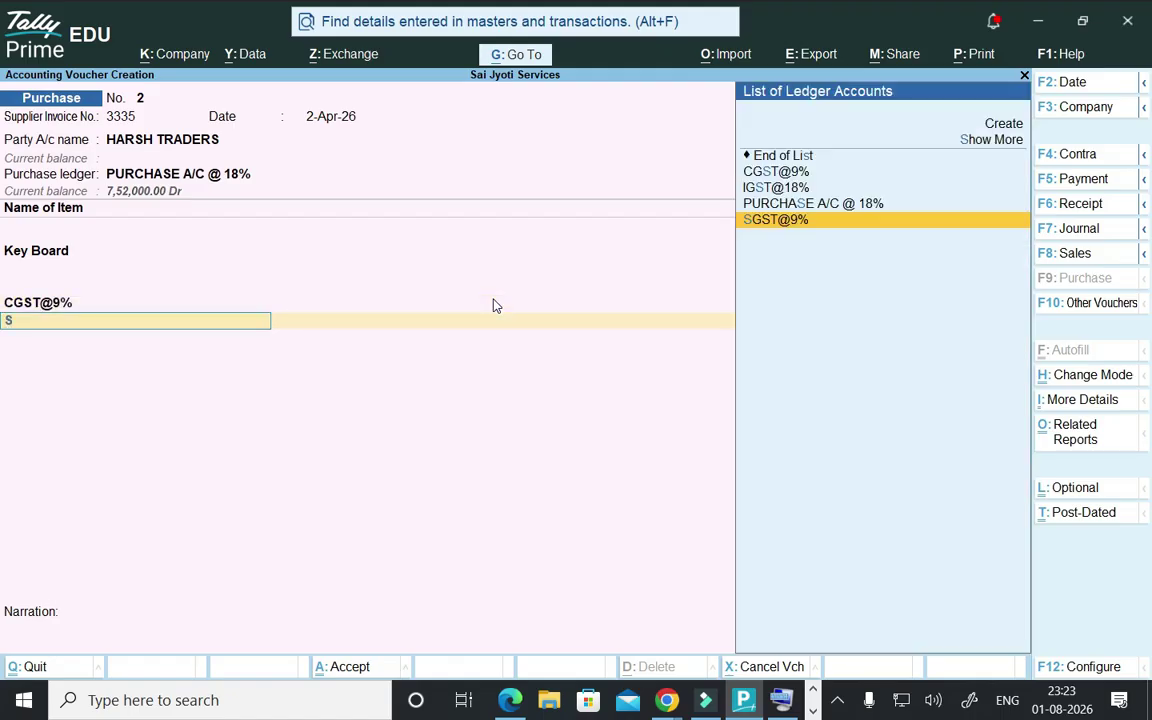
pyautogui.press('Return')
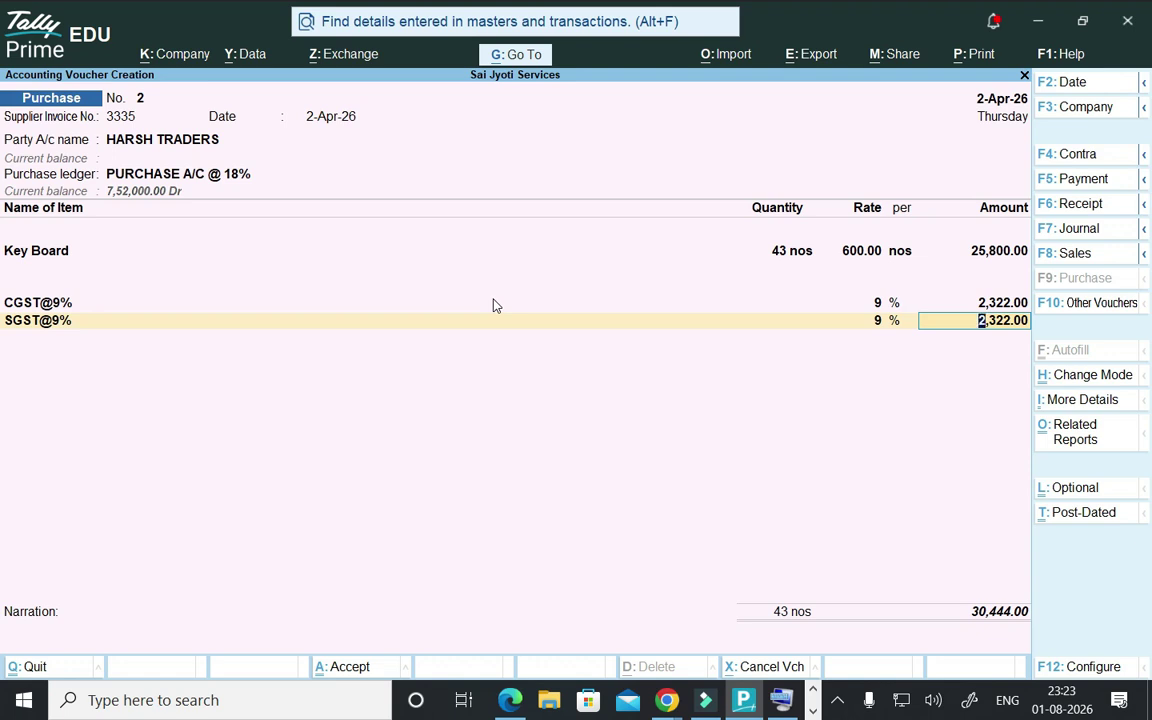
pyautogui.press('Return')
pyautogui.press('Return')
pyautogui.press('Return')
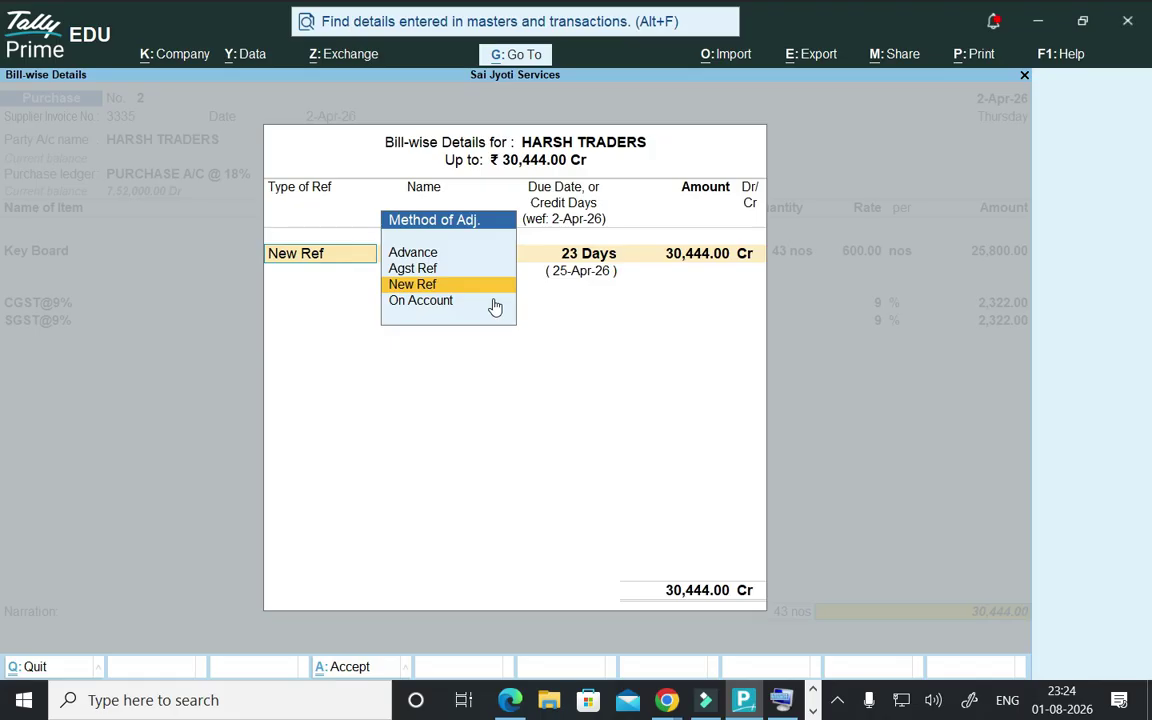
# - Accept a new bill reference for 30,444.00, skip the narration, and finish the purchase voucher
pyautogui.press('Return')
pyautogui.press('Return')
pyautogui.press('Return')
pyautogui.press('Return')
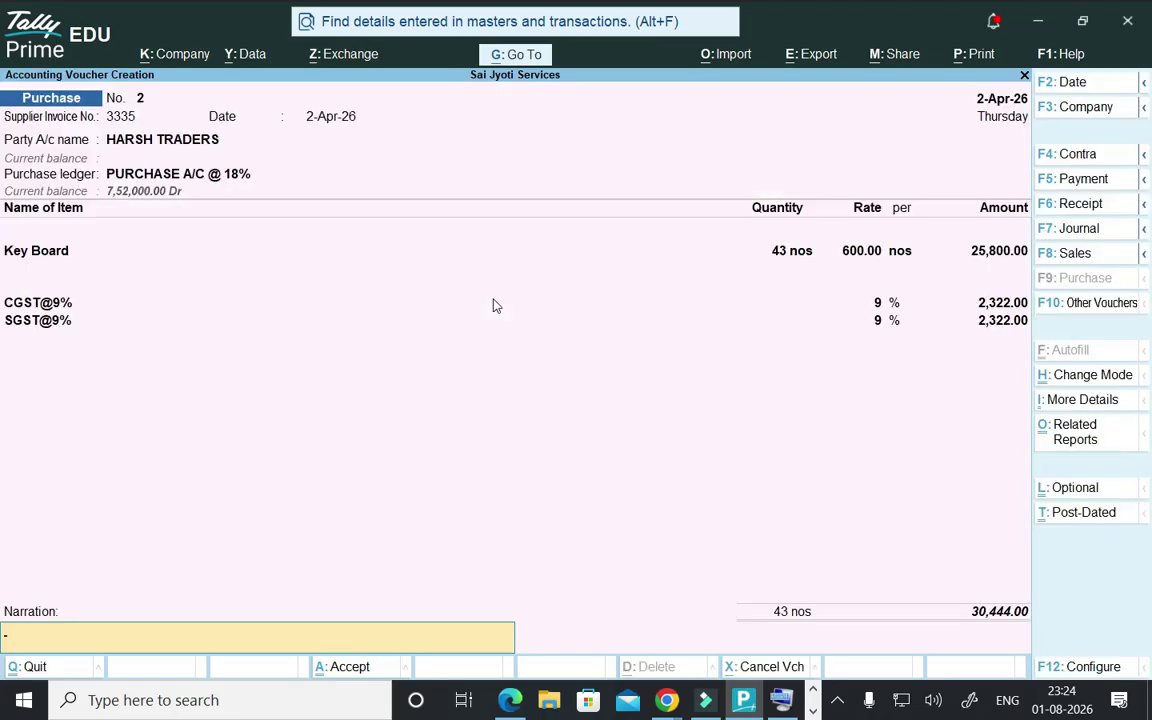
pyautogui.press('Return')
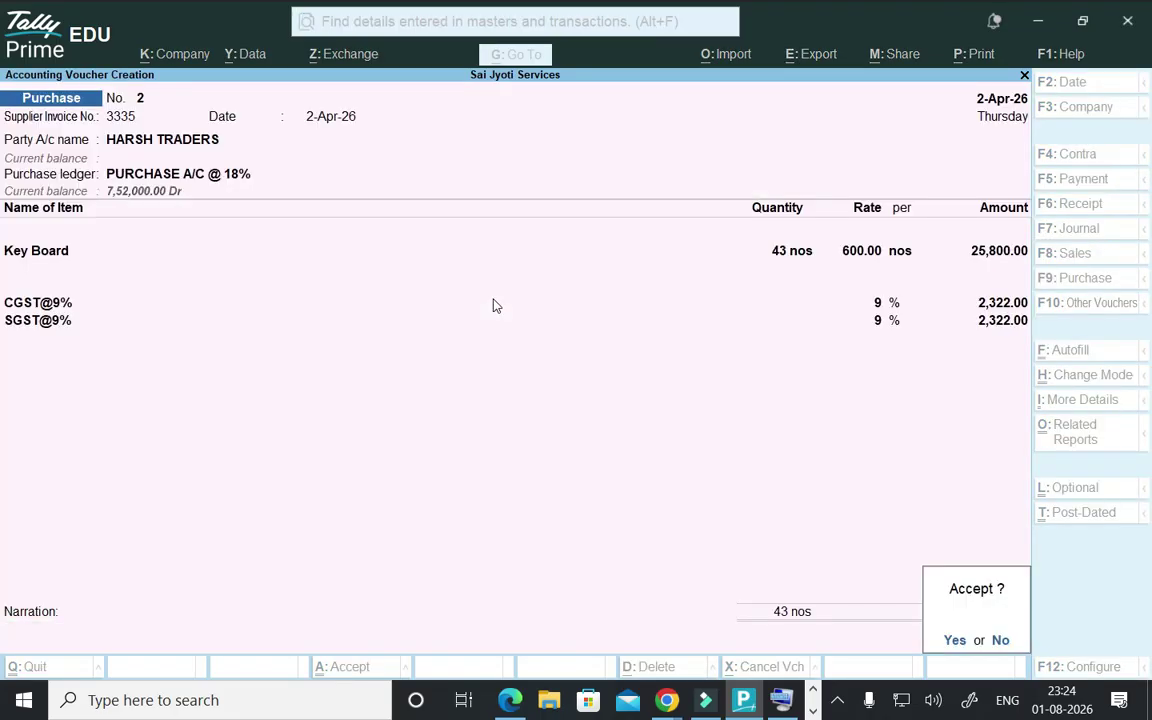
pyautogui.press('Return')
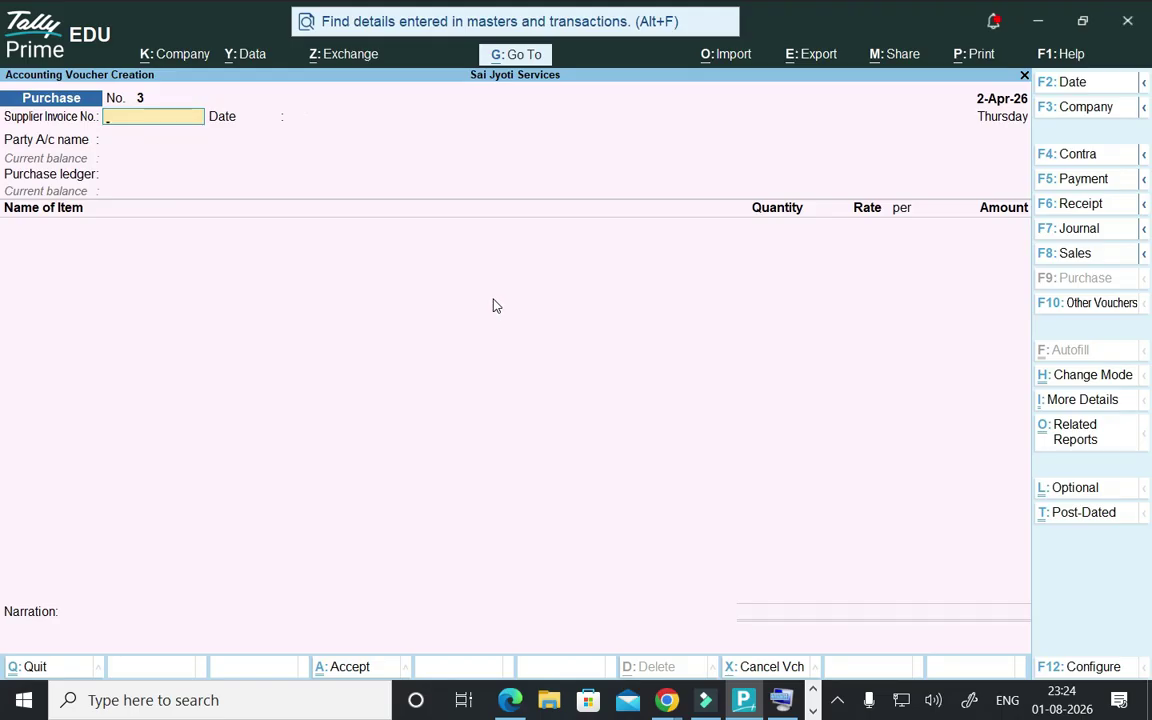
# - Open the Day Book and preview the HARSH TRADERS purchase as a printed invoice
pyautogui.press('Escape')
pyautogui.press('Down')
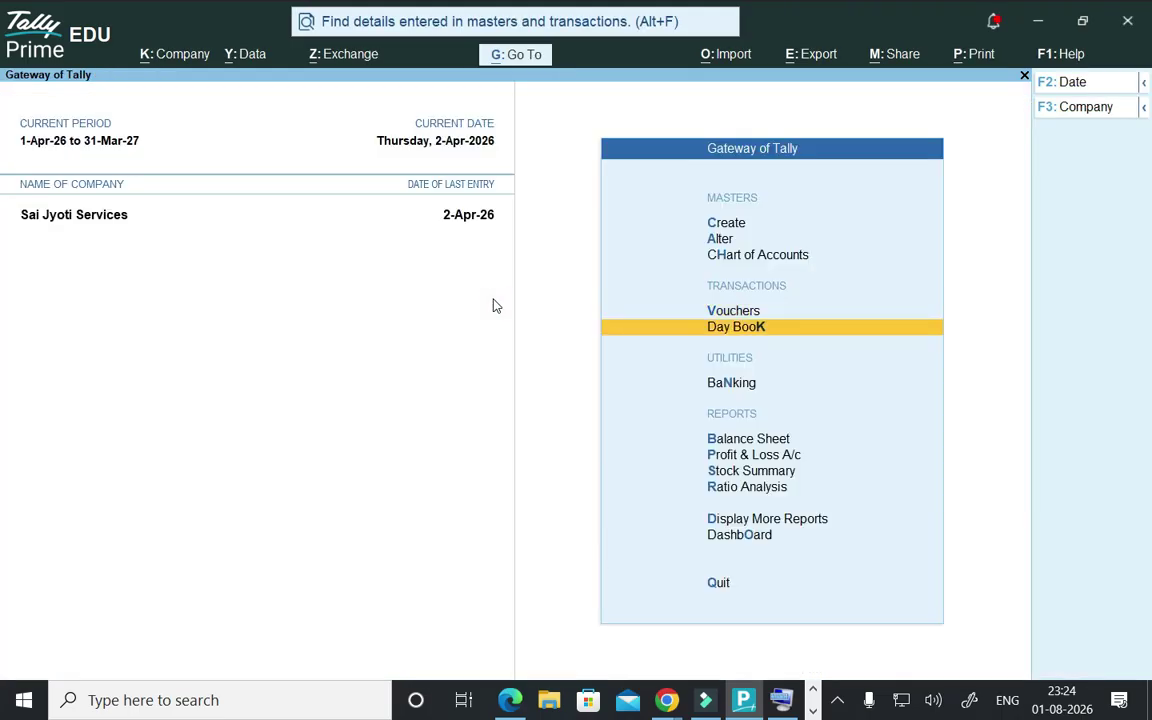
pyautogui.press('Return')
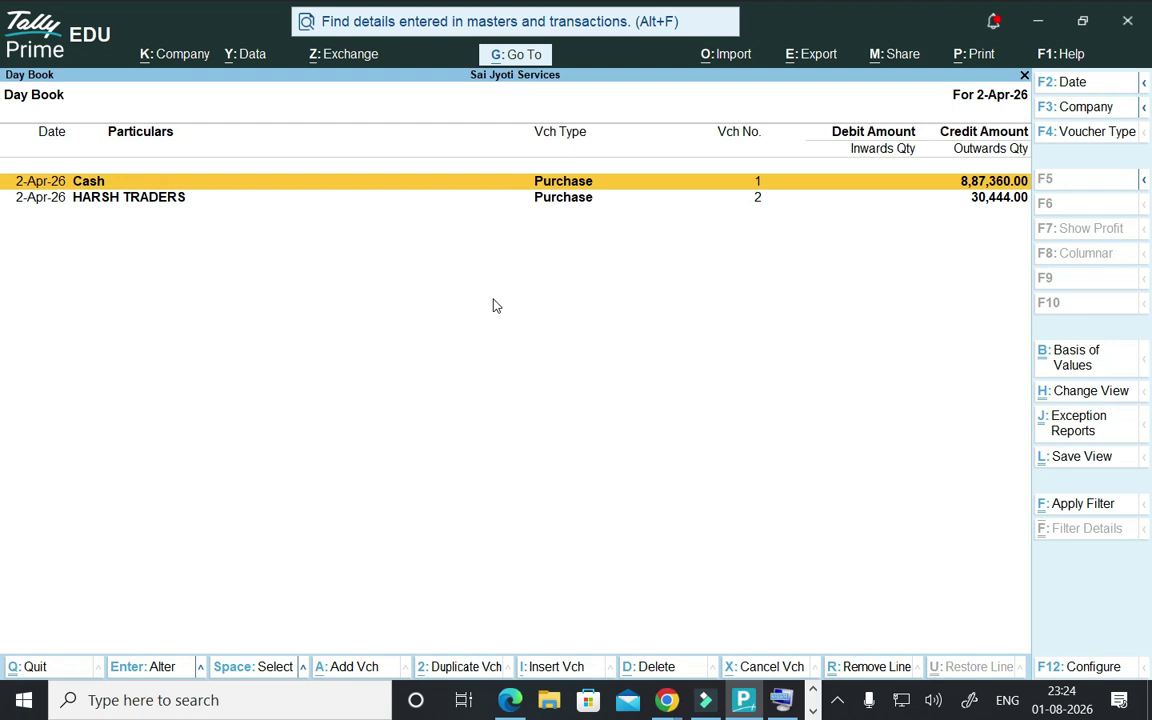
pyautogui.press('Down')
pyautogui.press('Return')
pyautogui.hotkey('ctrl', 'p')
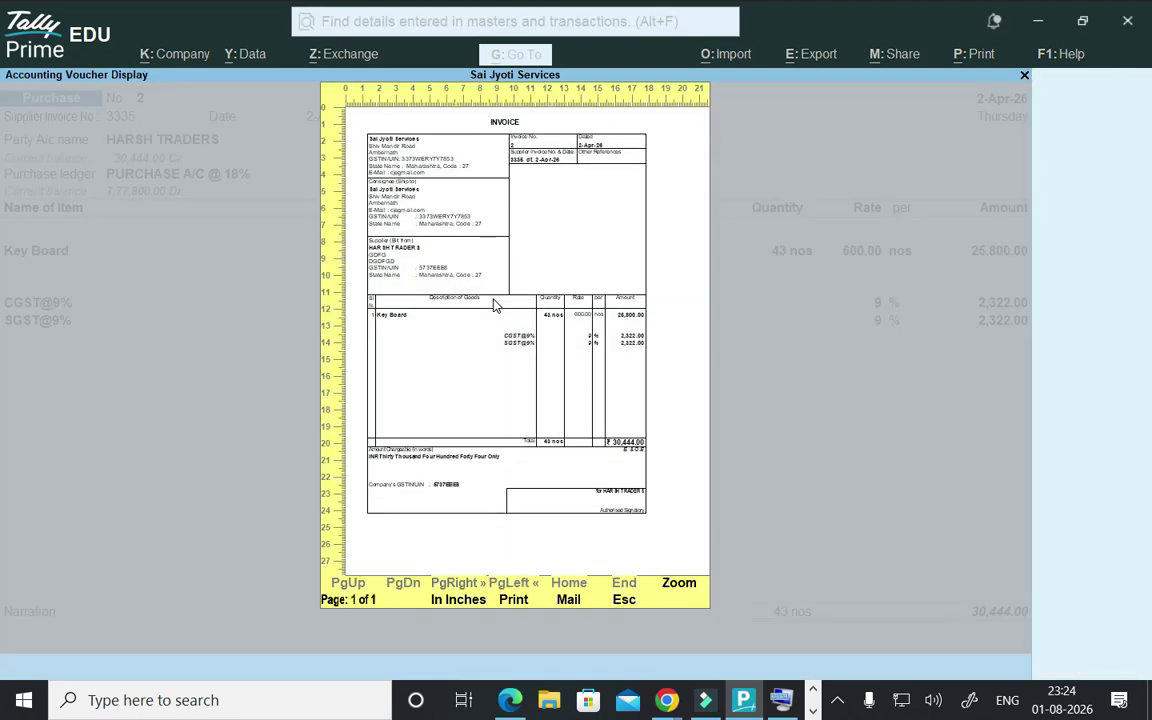
# - Zoom in and read through the 30,444.00 invoice, then close it back to the Gateway
pyautogui.hotkey('alt', 'z')
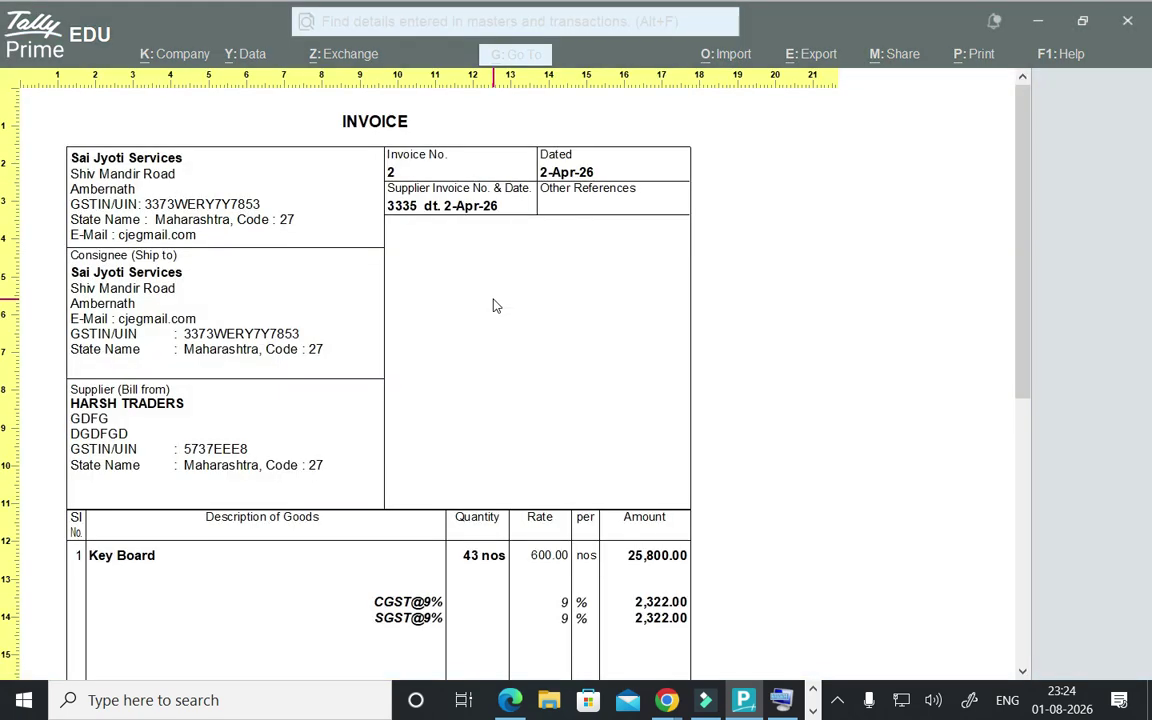
pyautogui.scroll(-4, 493, 305)
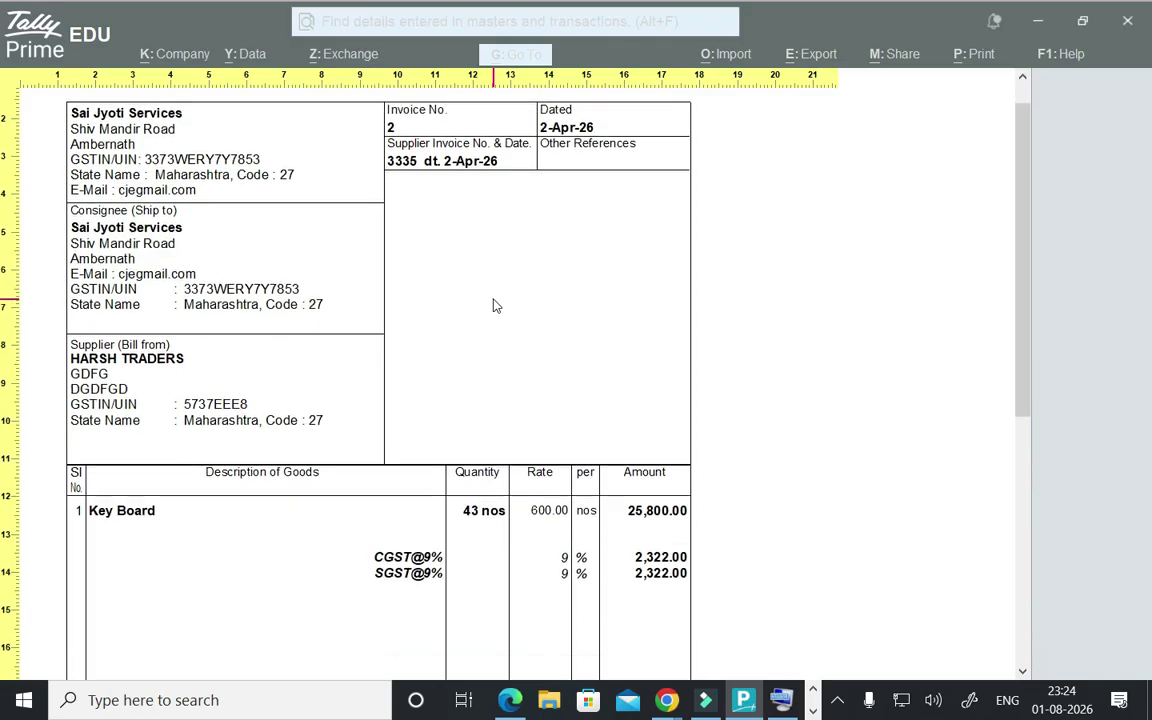
pyautogui.scroll(-5, 493, 305)
pyautogui.scroll(7, 493, 305)
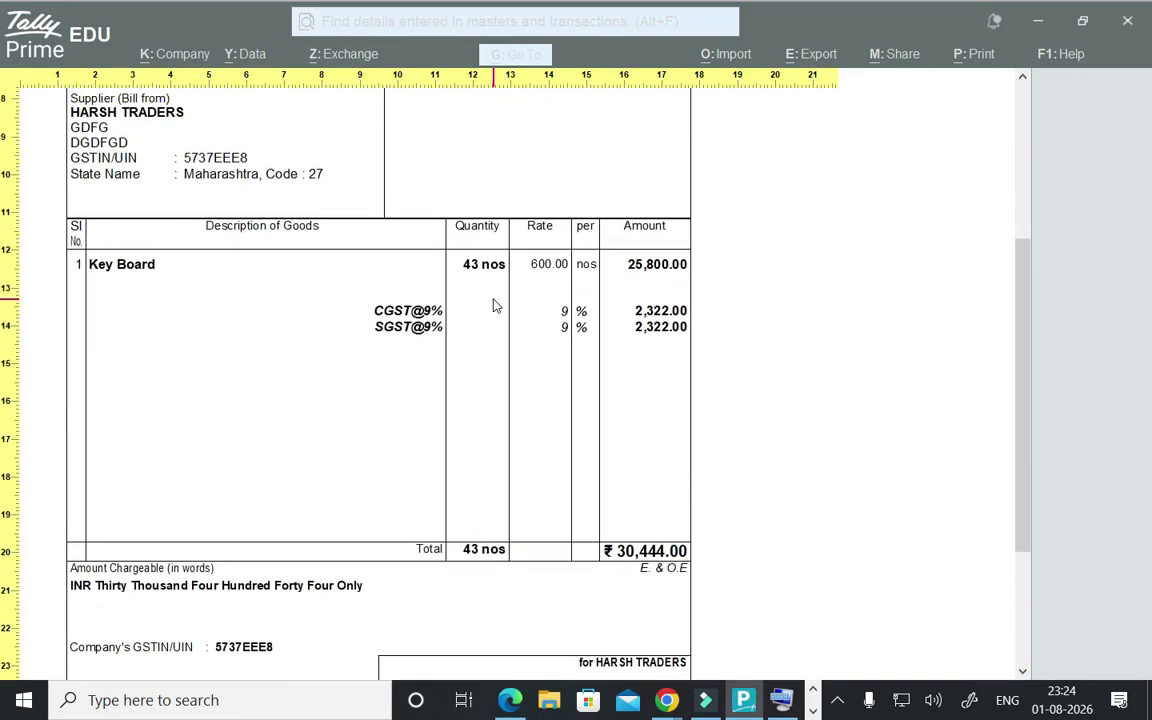
pyautogui.scroll(2, 493, 305)
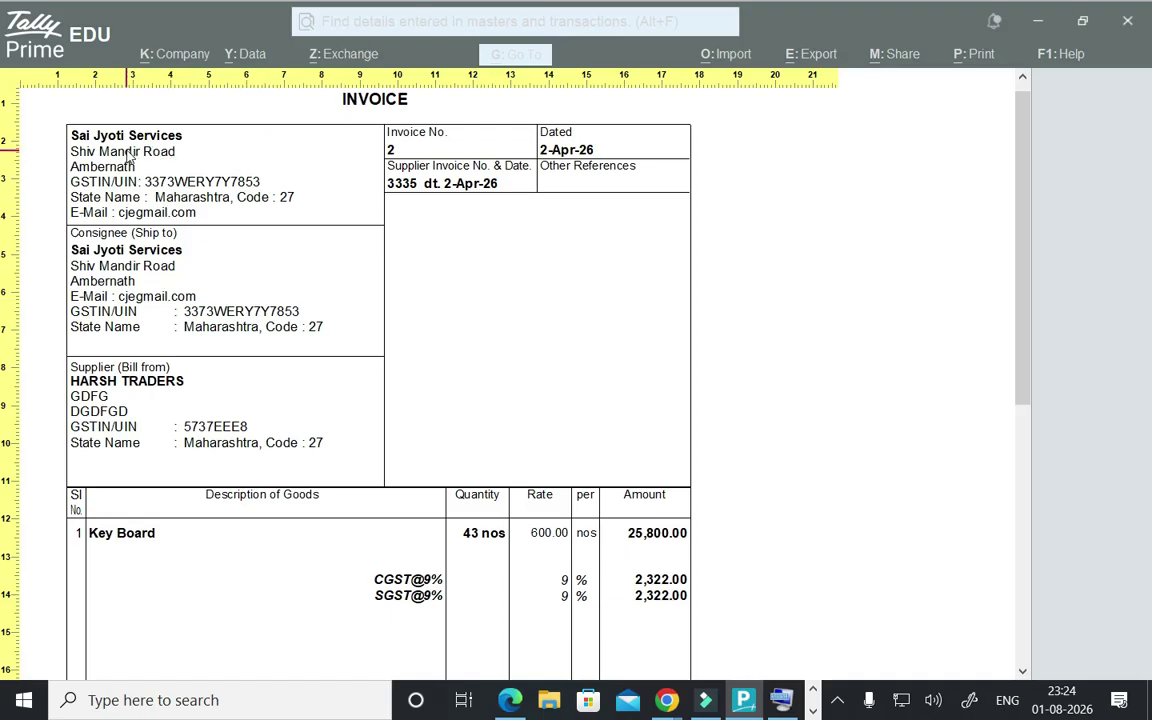
pyautogui.scroll(-1, 120, 265)
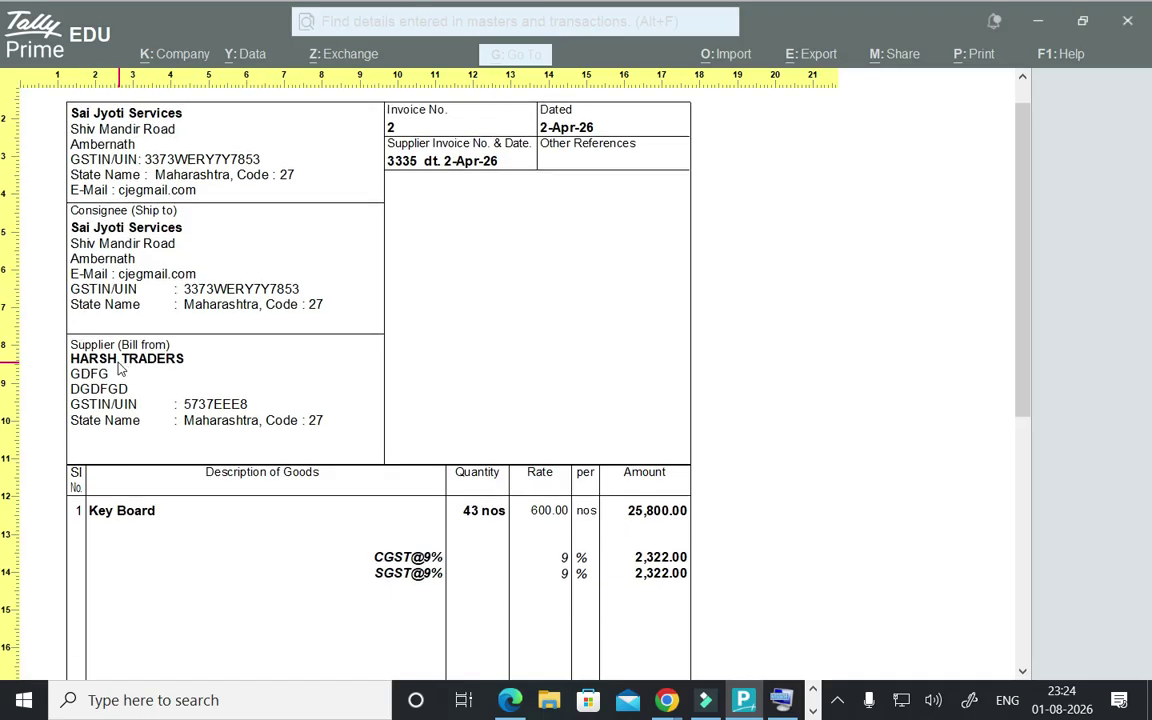
pyautogui.scroll(-2, 172, 417)
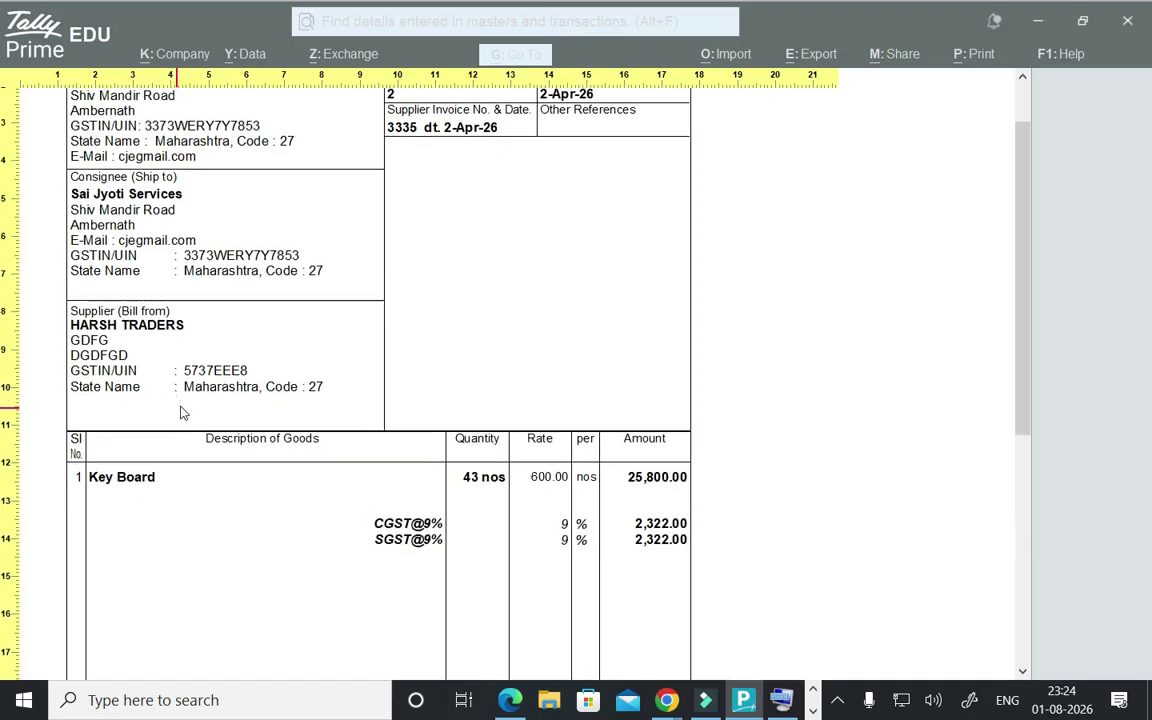
pyautogui.scroll(3, 594, 550)
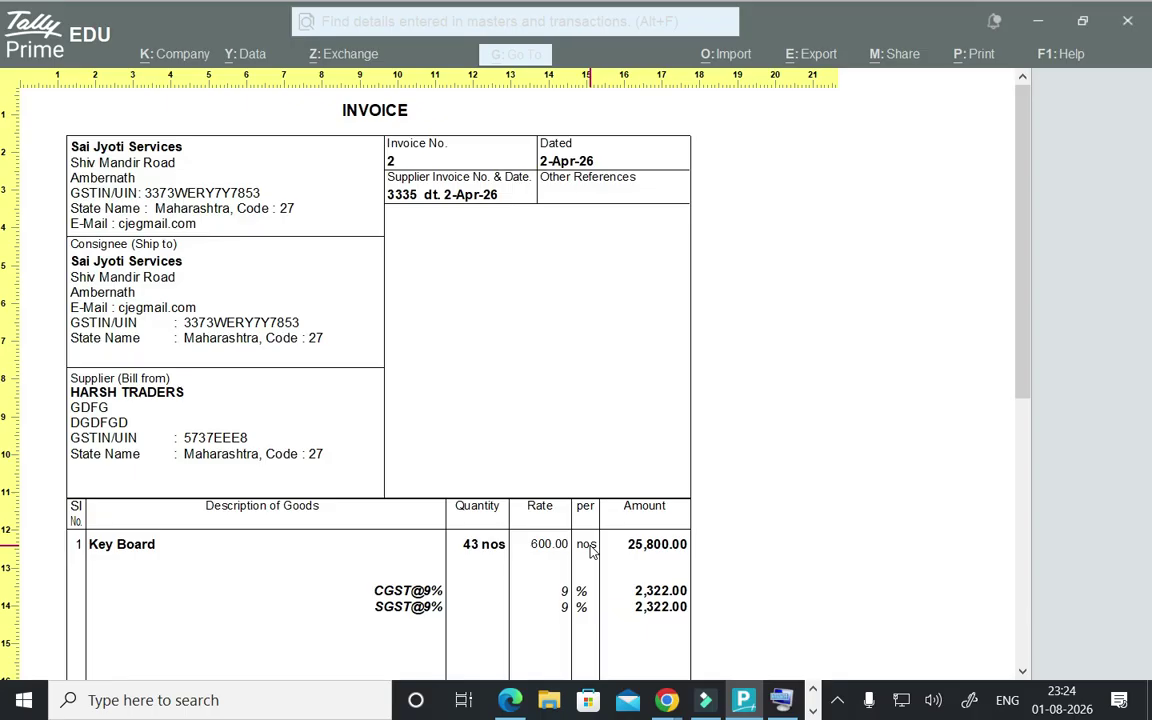
pyautogui.press('Escape')
pyautogui.press('Escape')
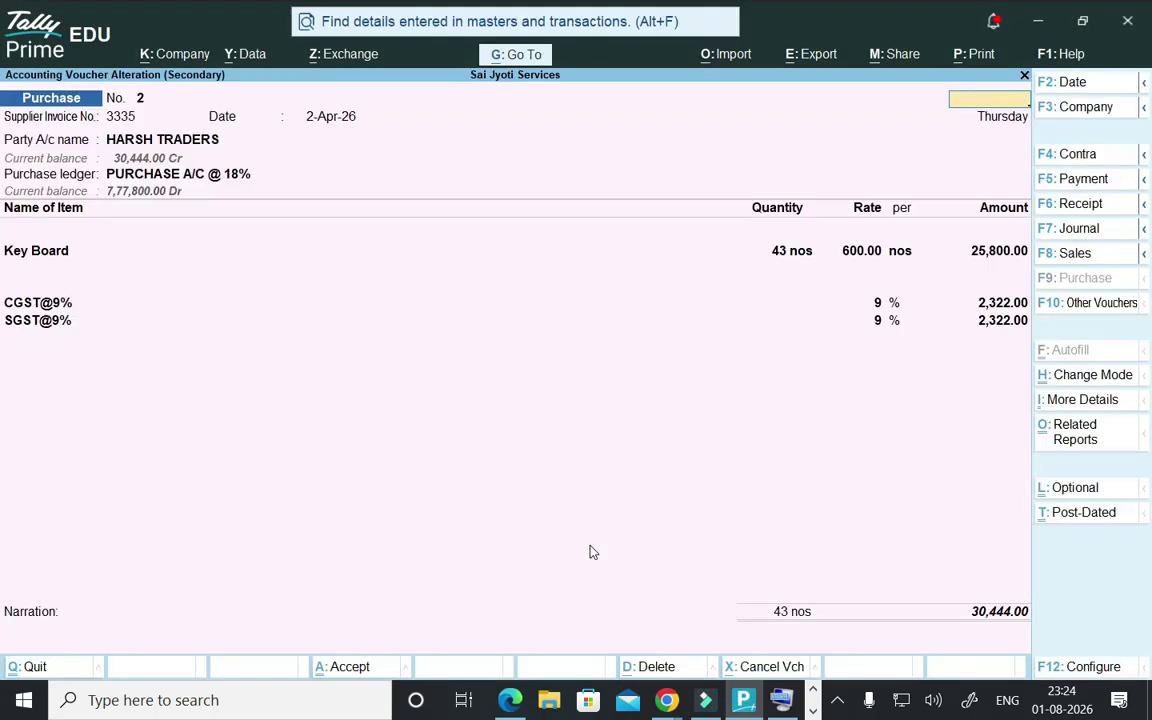
pyautogui.press('Escape')
pyautogui.press('Escape')
pyautogui.press('n')
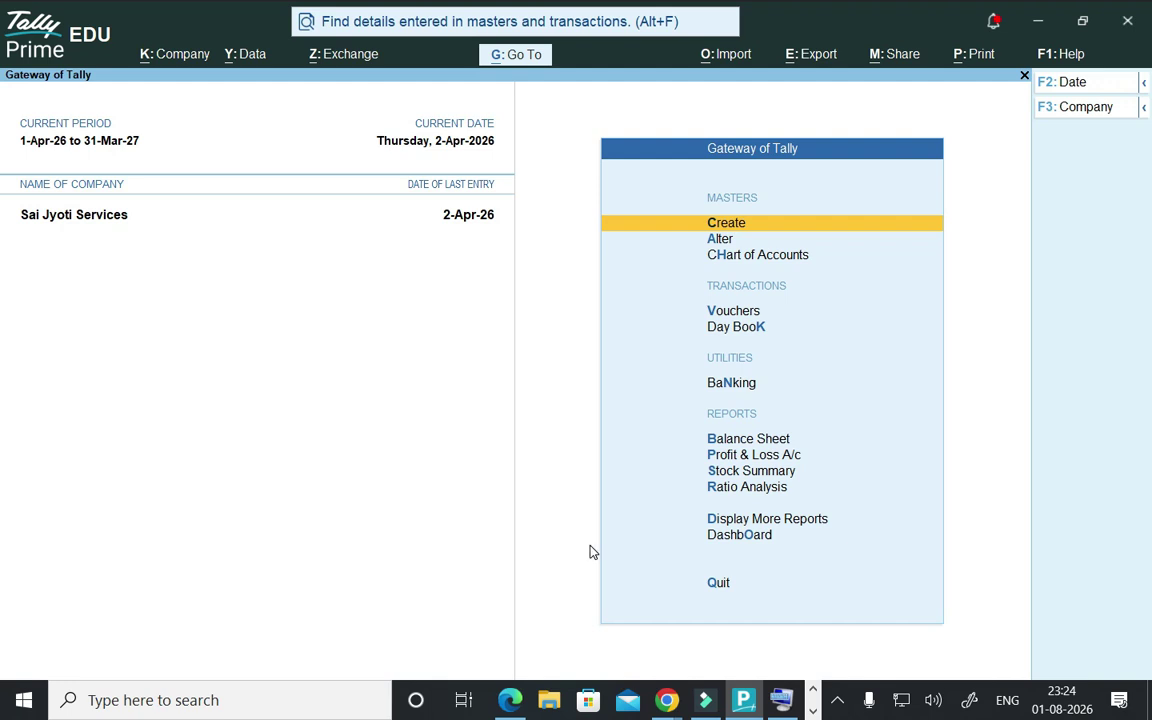
# - Start Sales voucher No. 1 from Vouchers and clear the partly typed party name
pyautogui.press('Down')
pyautogui.press('Down')
pyautogui.press('Down')
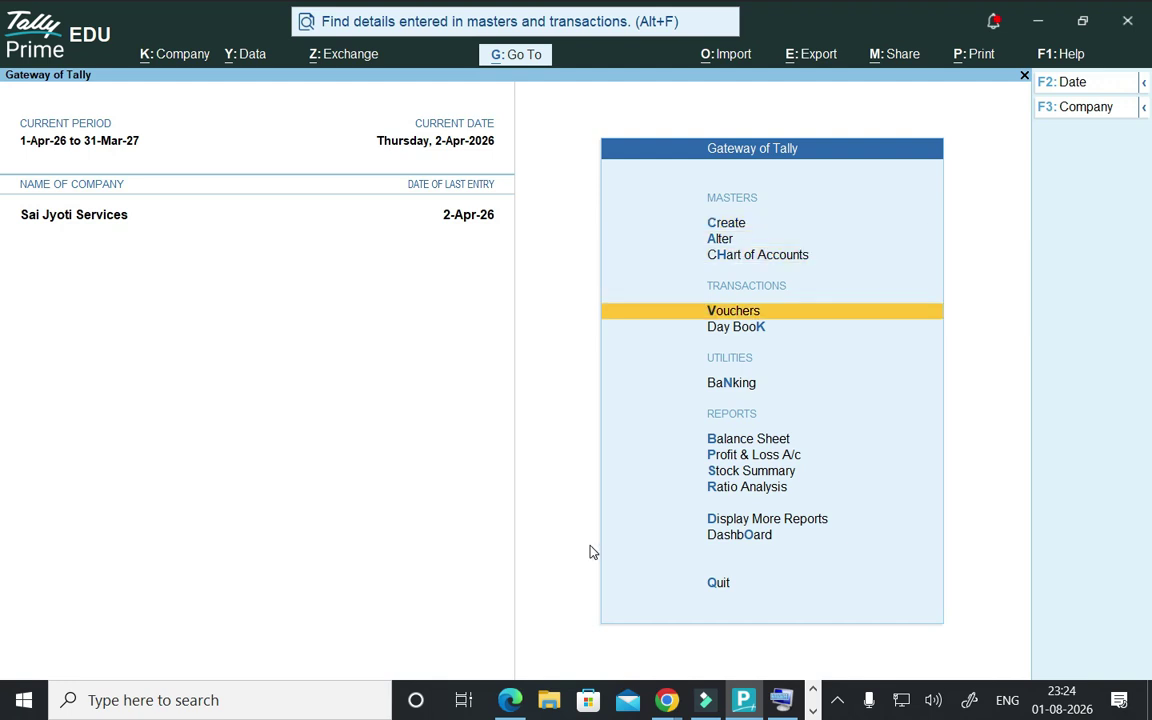
pyautogui.press('Return')
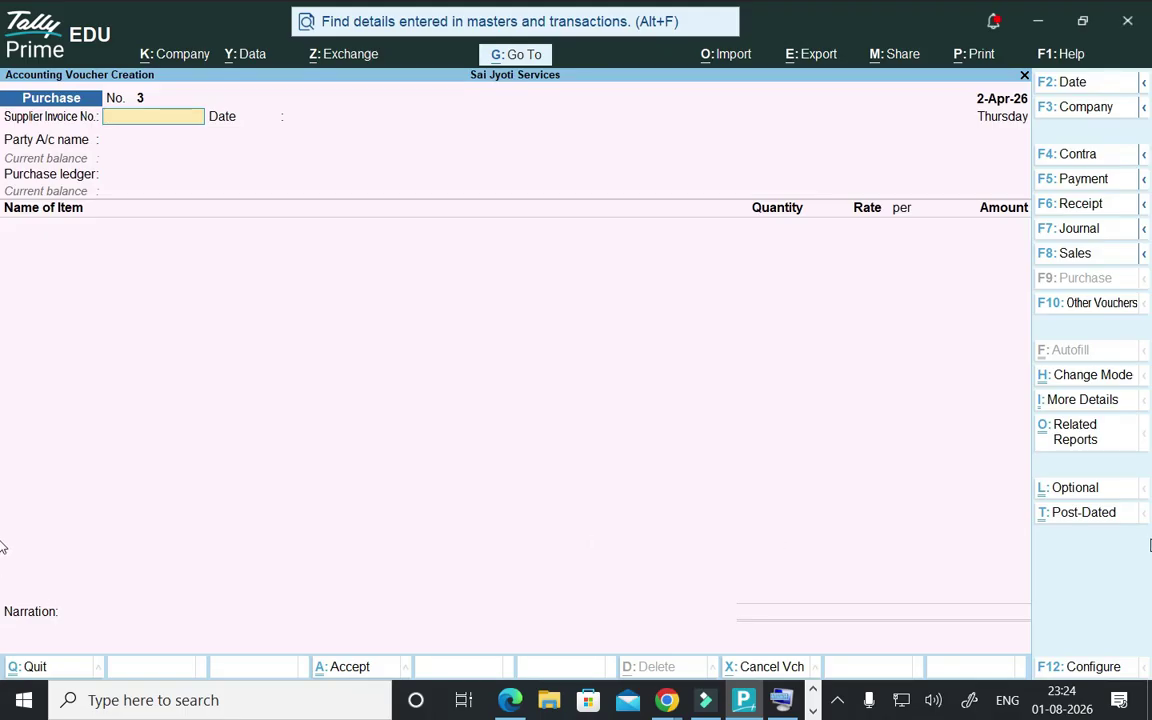
pyautogui.click(1075, 256)
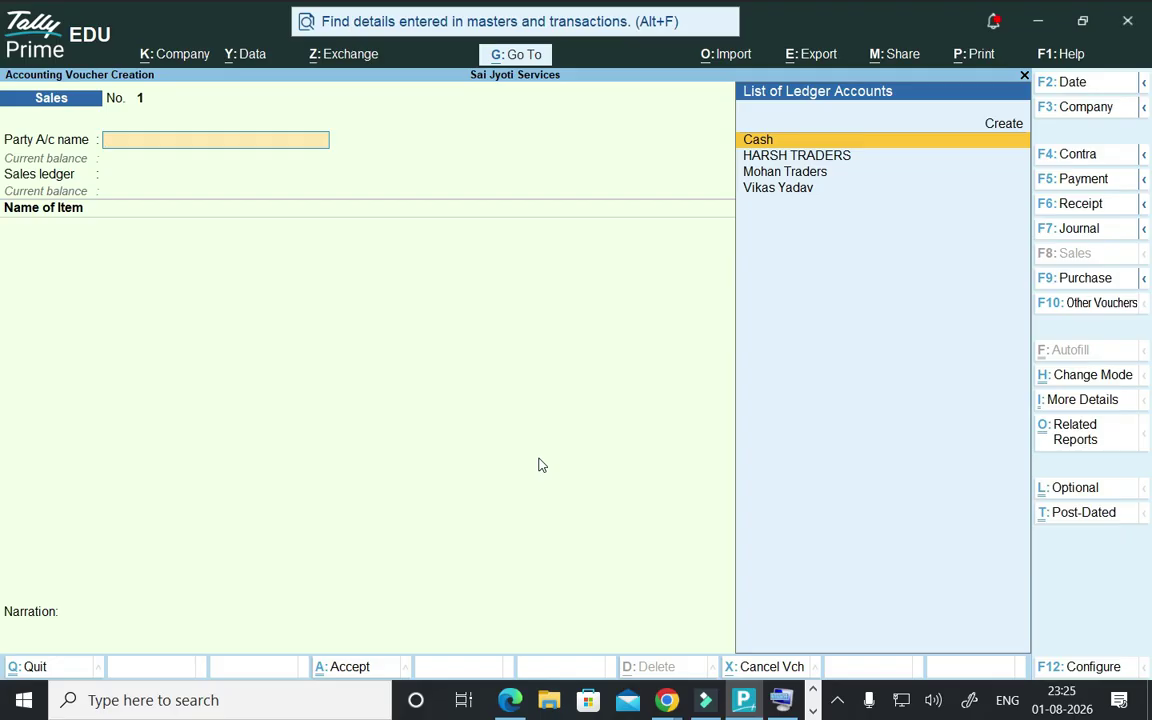
pyautogui.write('CA')
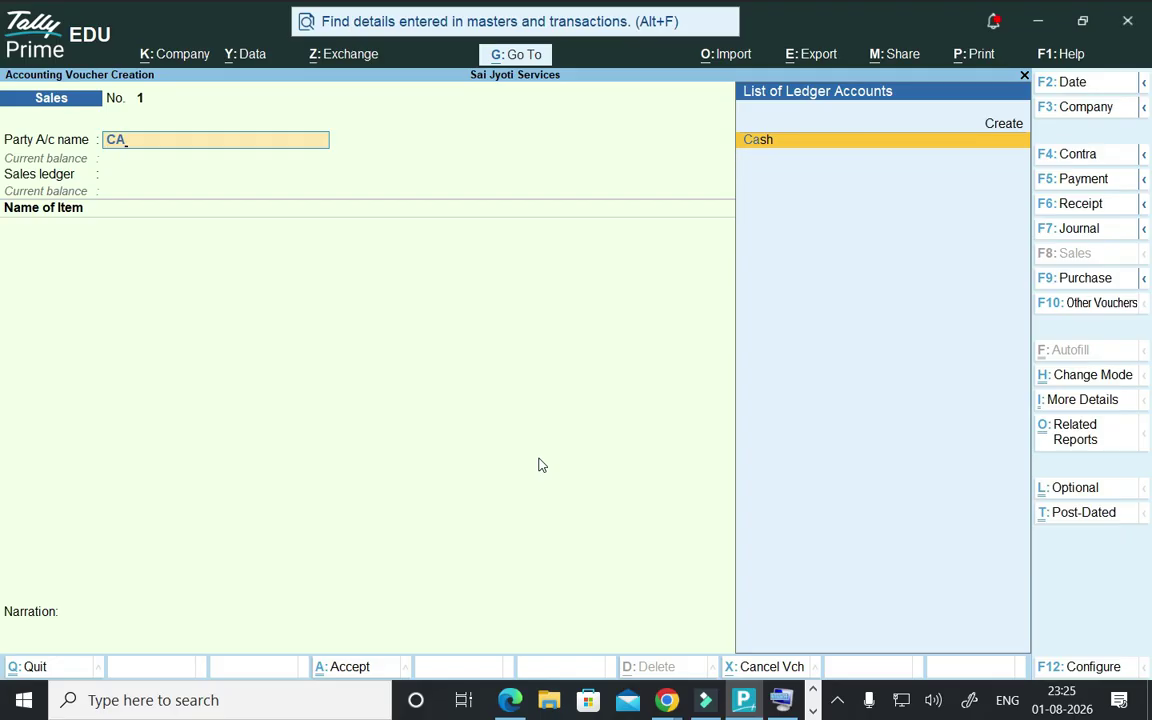
pyautogui.press('BackSpace')
pyautogui.press('BackSpace')
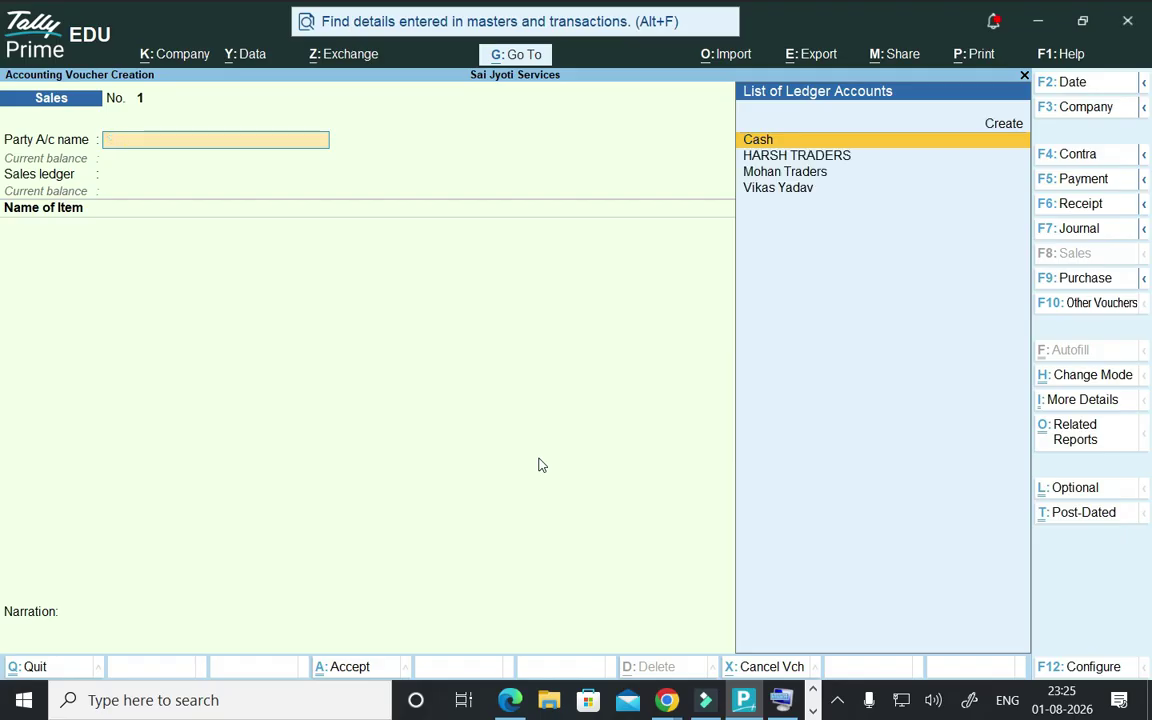
# - Create a new customer ledger under Sundry Debtors with a 22-day credit period
pyautogui.hotkey('alt', 'c')
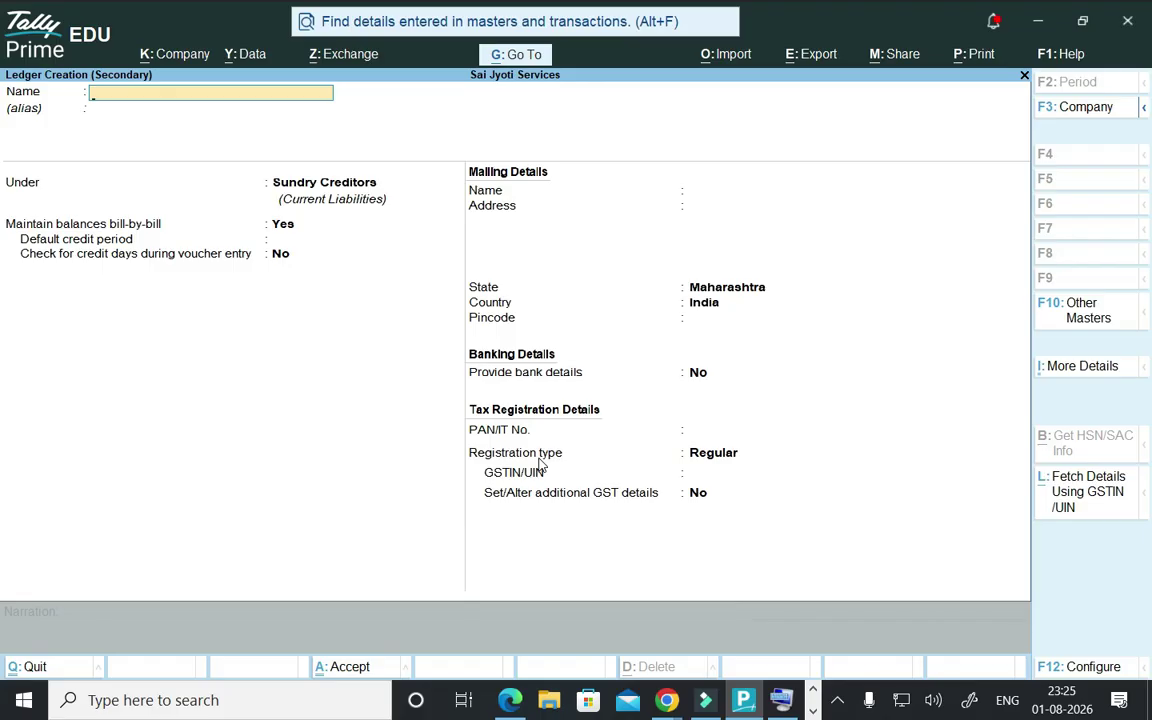
pyautogui.press('Return')
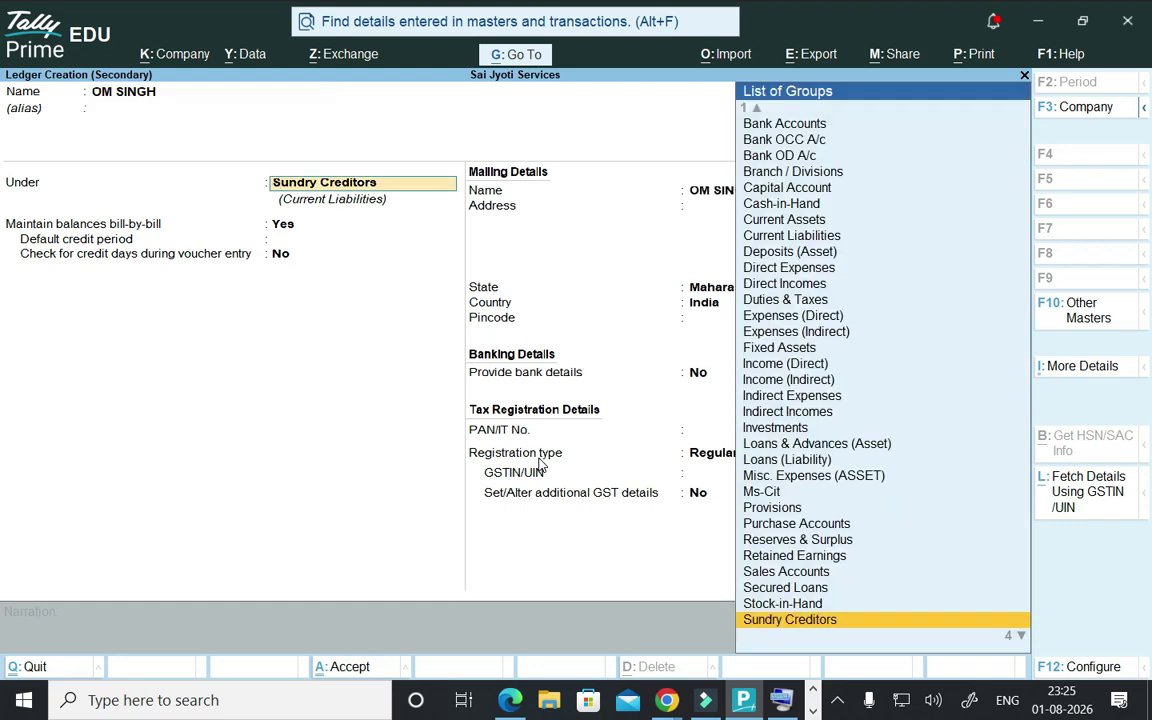
pyautogui.write('s')
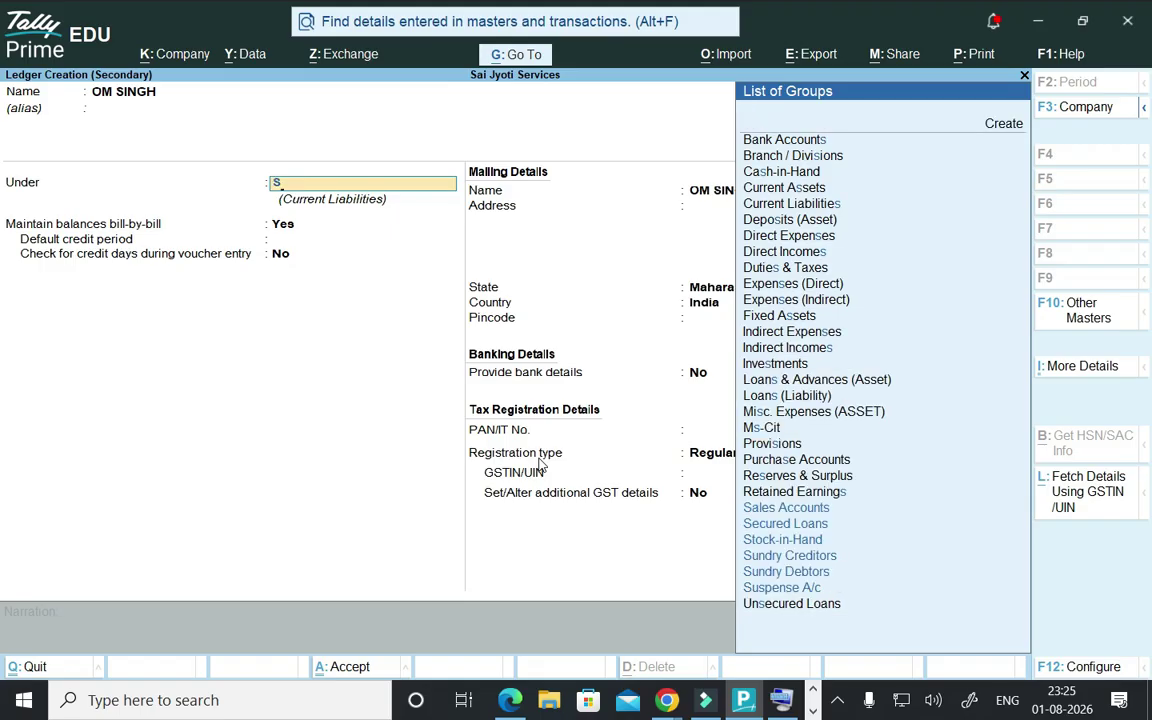
pyautogui.press('Down')
pyautogui.press('Down')
pyautogui.press('Down')
pyautogui.press('Down')
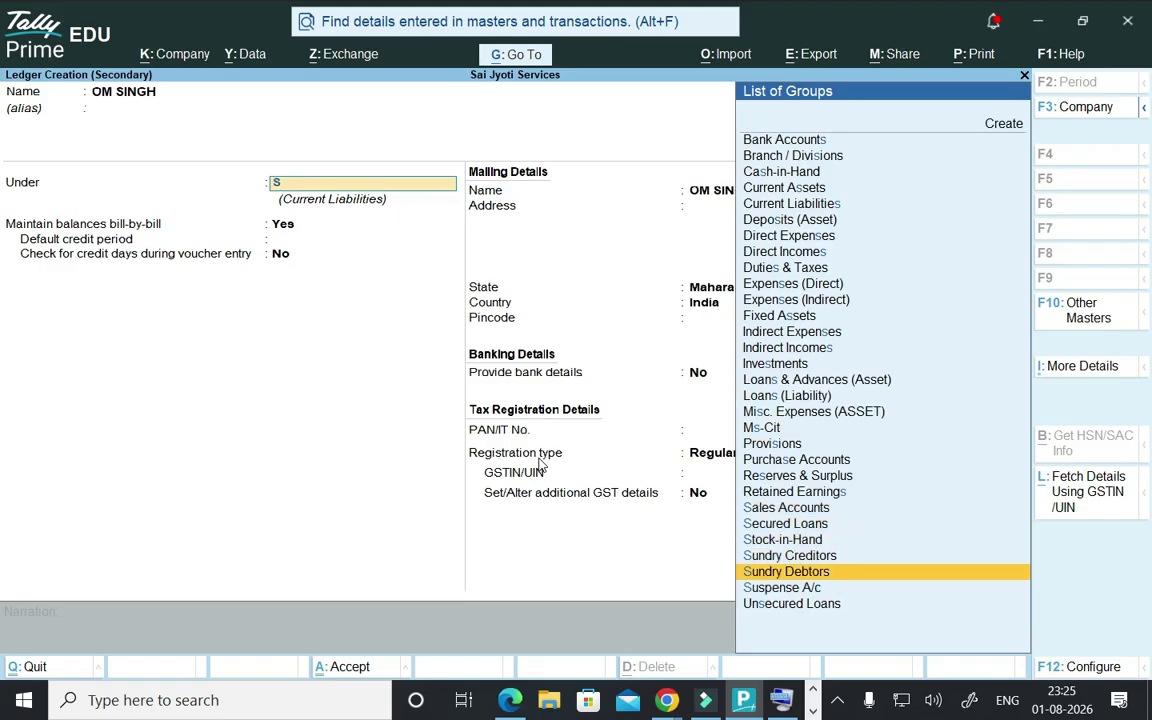
pyautogui.press('Return')
pyautogui.press('Return')
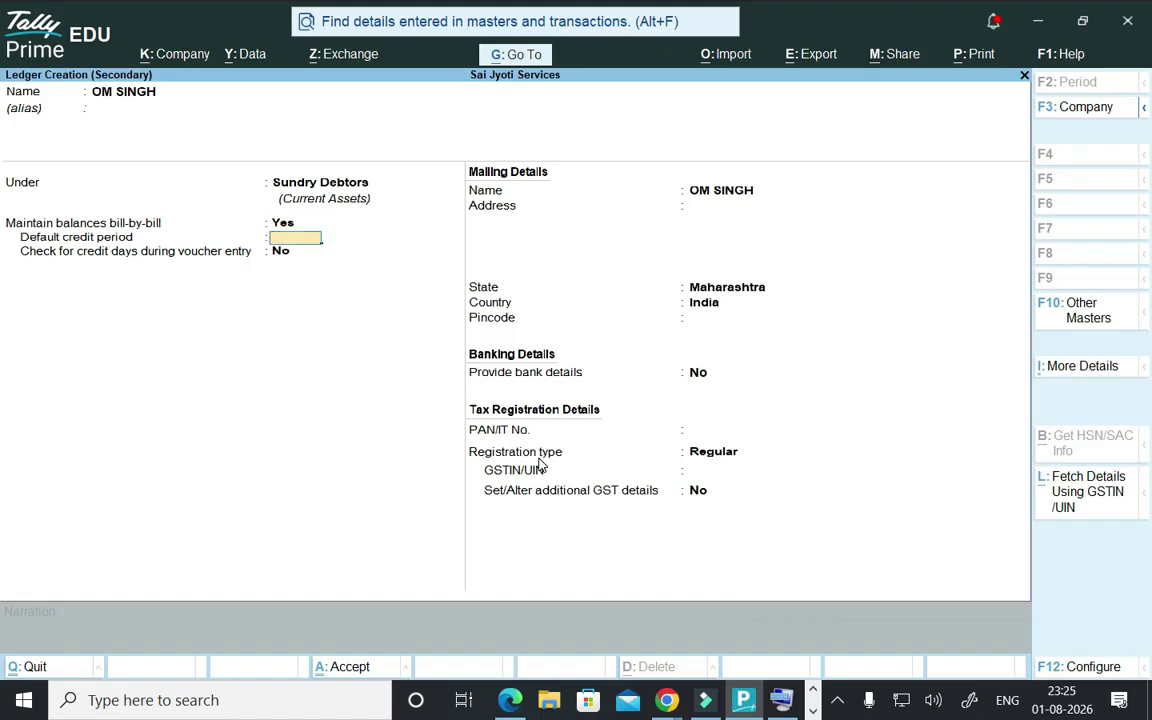
pyautogui.write('22')
pyautogui.press('Return')
pyautogui.press('Return')
pyautogui.press('Return')
pyautogui.press('Return')
pyautogui.press('Return')
pyautogui.press('Return')
pyautogui.press('Return')
pyautogui.press('Return')
# - Set registration type to Unregistered/Consumer, clear the GSTIN, and save the ledger
pyautogui.press('Return')
pyautogui.write('5454634643534')
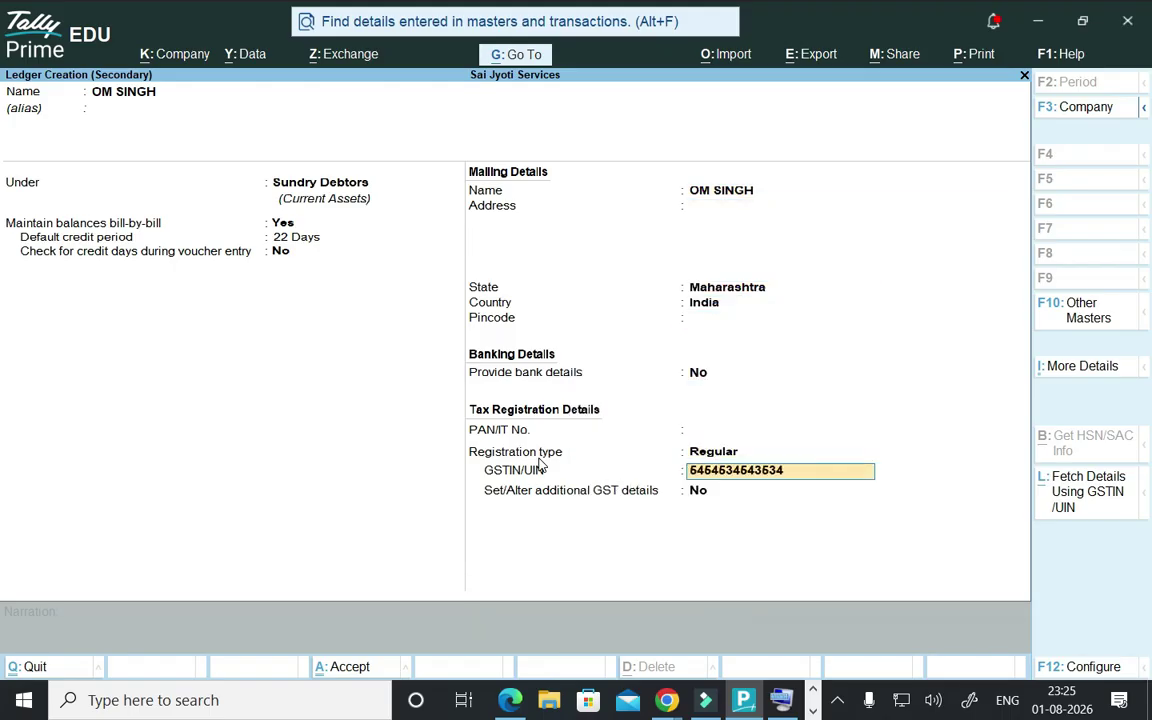
pyautogui.press('Return')
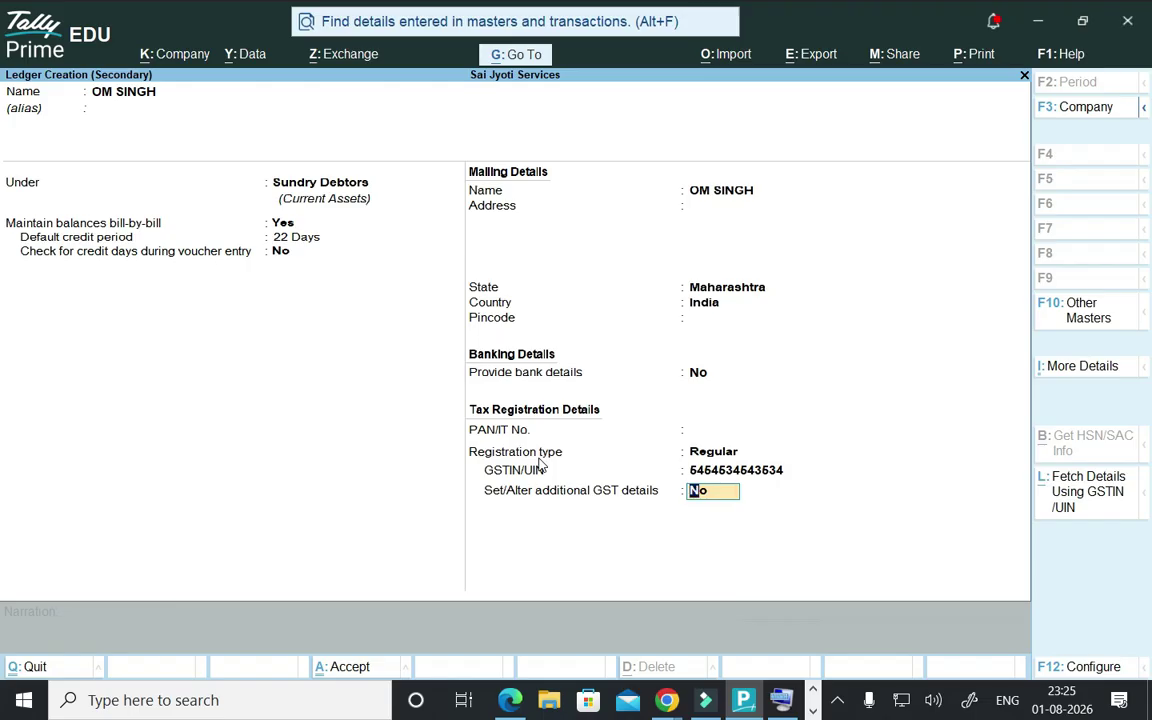
pyautogui.press('Up')
pyautogui.press('Up')
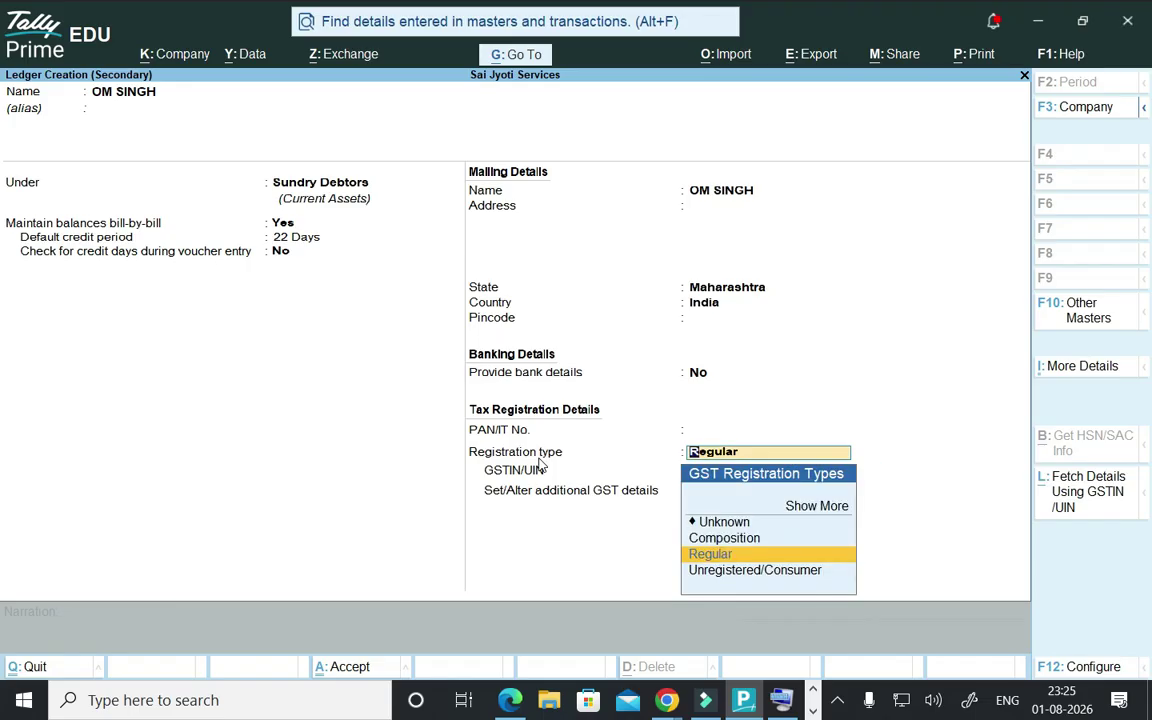
pyautogui.press('Down')
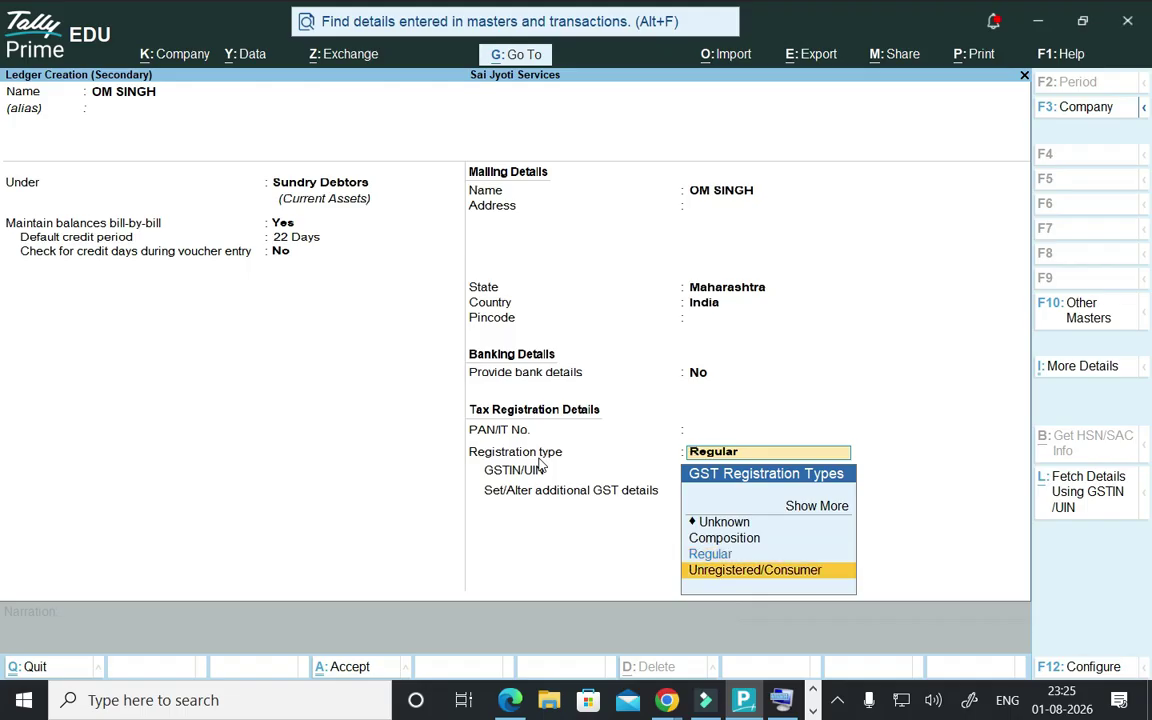
pyautogui.press('Return')
pyautogui.press('Delete')
pyautogui.press('Delete')
pyautogui.press('Delete')
pyautogui.press('Delete')
pyautogui.press('Delete')
pyautogui.press('Delete')
pyautogui.press('Delete')
pyautogui.press('Delete')
pyautogui.press('Delete')
pyautogui.press('Delete')
pyautogui.press('Delete')
pyautogui.press('Delete')
pyautogui.press('Delete')
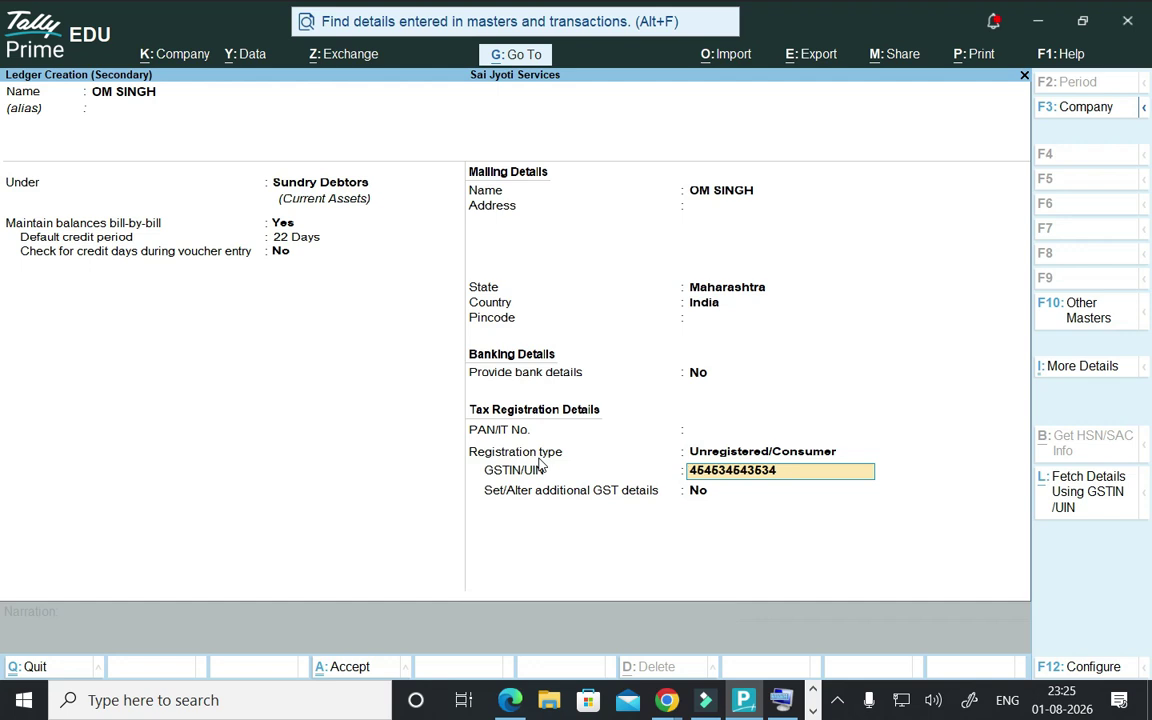
pyautogui.press('Return')
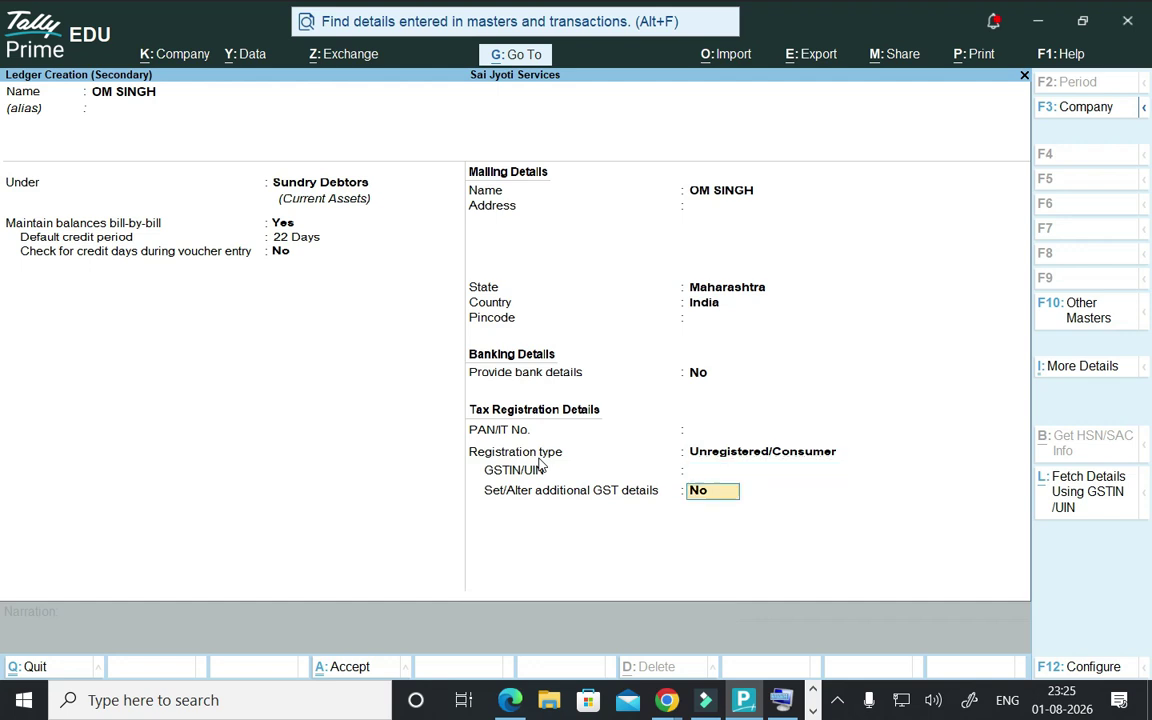
pyautogui.press('Return')
pyautogui.press('Return')
pyautogui.press('Return')
pyautogui.press('Return')
pyautogui.press('Return')
pyautogui.press('Return')
pyautogui.press('Return')
pyautogui.press('Return')
pyautogui.press('Return')
pyautogui.press('Return')
pyautogui.press('Return')
pyautogui.press('Return')
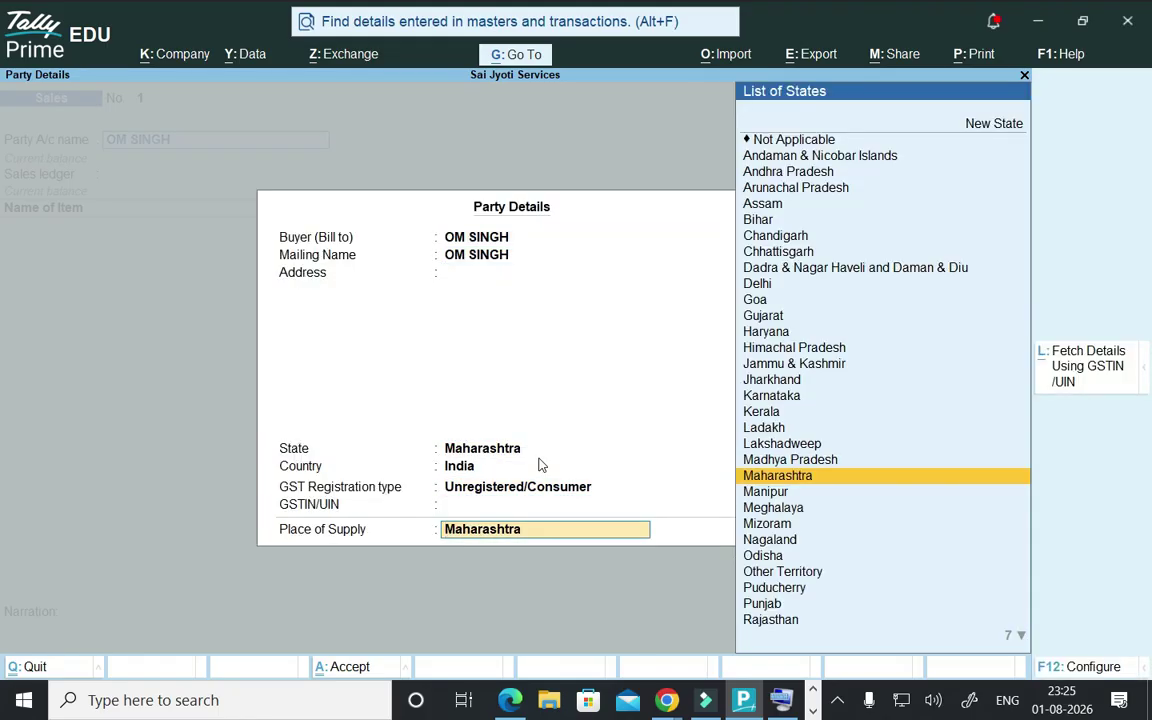
pyautogui.press('Return')
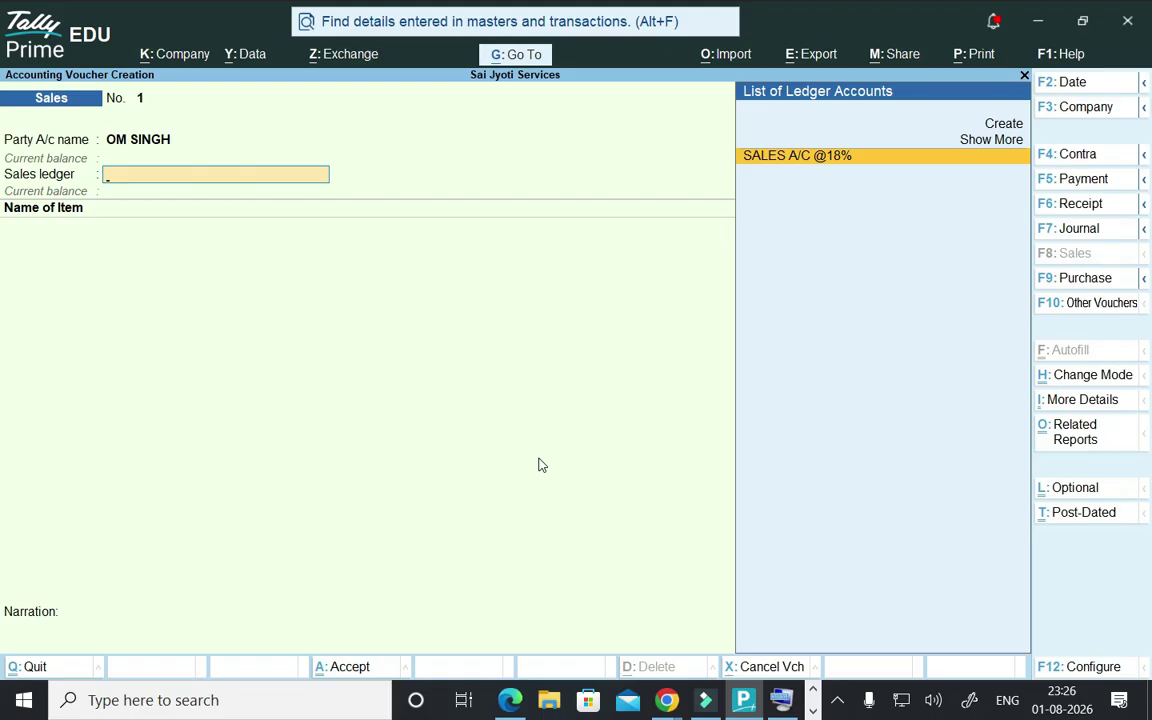
pyautogui.press('Return')
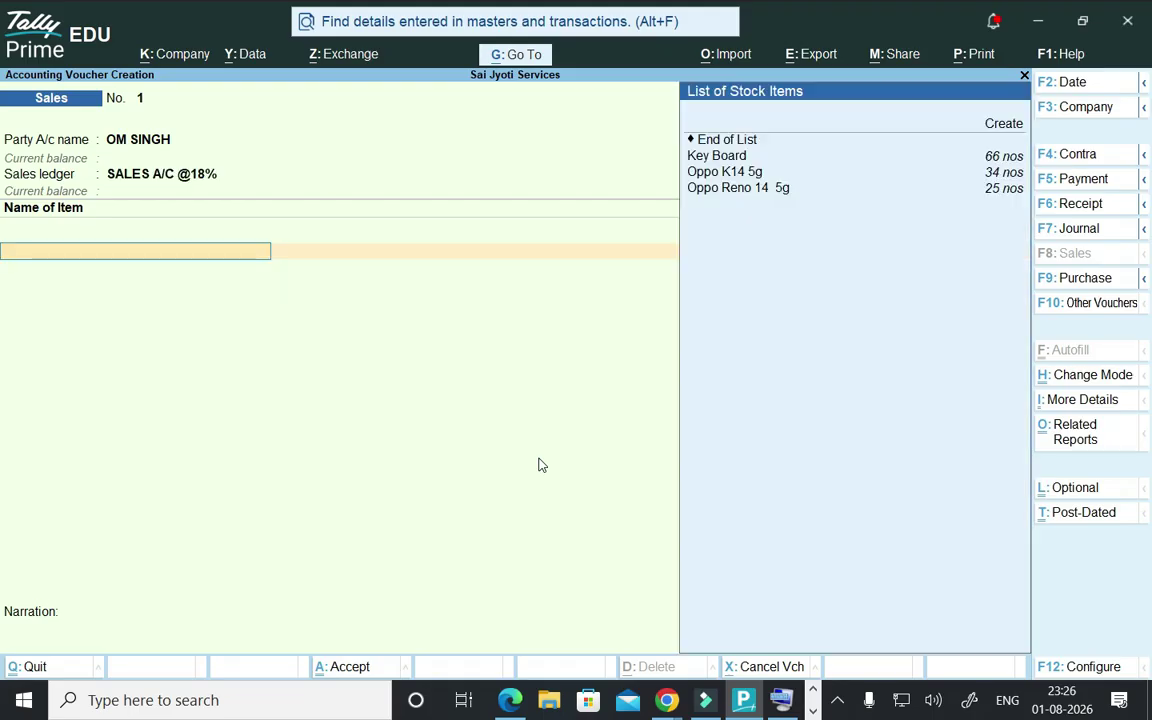
# - Select Oppo Reno 14 5g and try 23 nos from Office Godown, dismissing the negative-stock warning
pyautogui.press('Down')
pyautogui.press('Down')
pyautogui.press('Down')
pyautogui.press('Down')
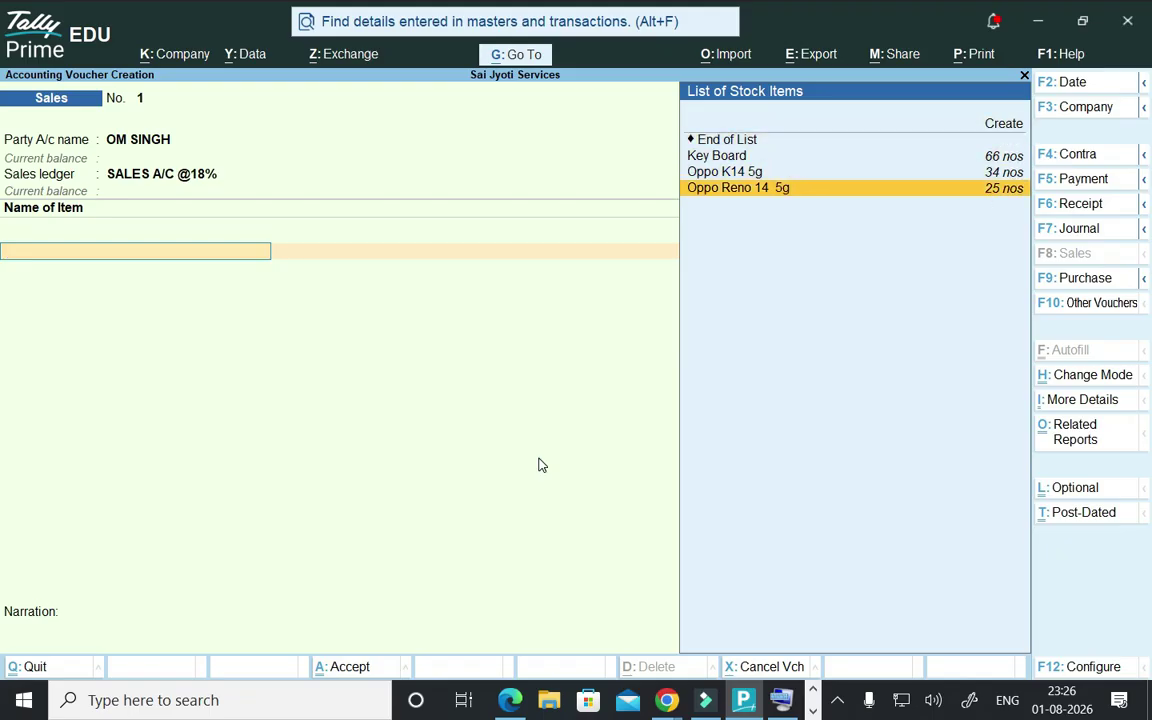
pyautogui.press('Return')
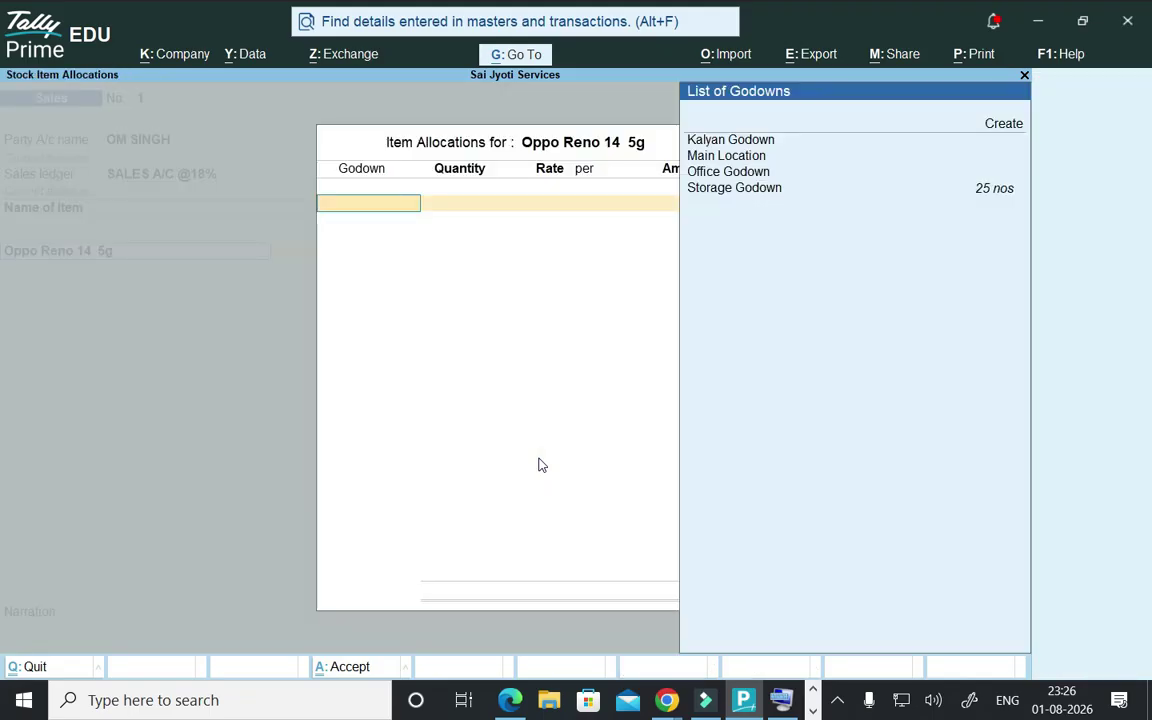
pyautogui.press('Down')
pyautogui.press('Down')
pyautogui.press('Down')
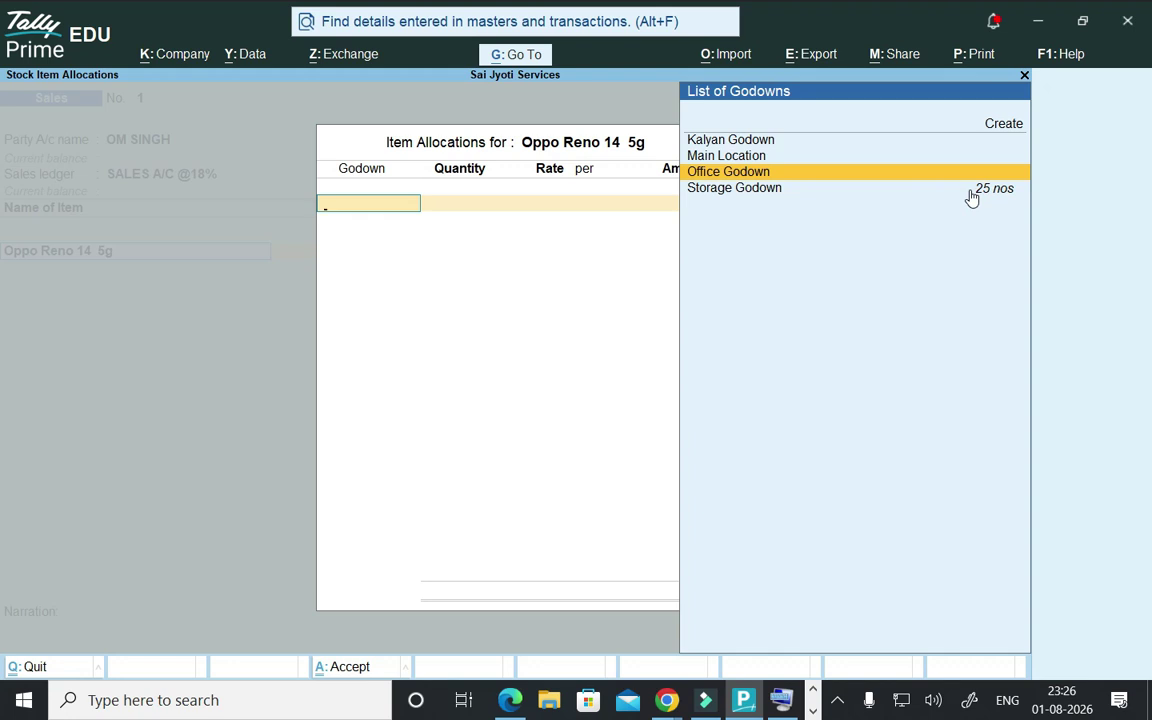
pyautogui.press('Down')
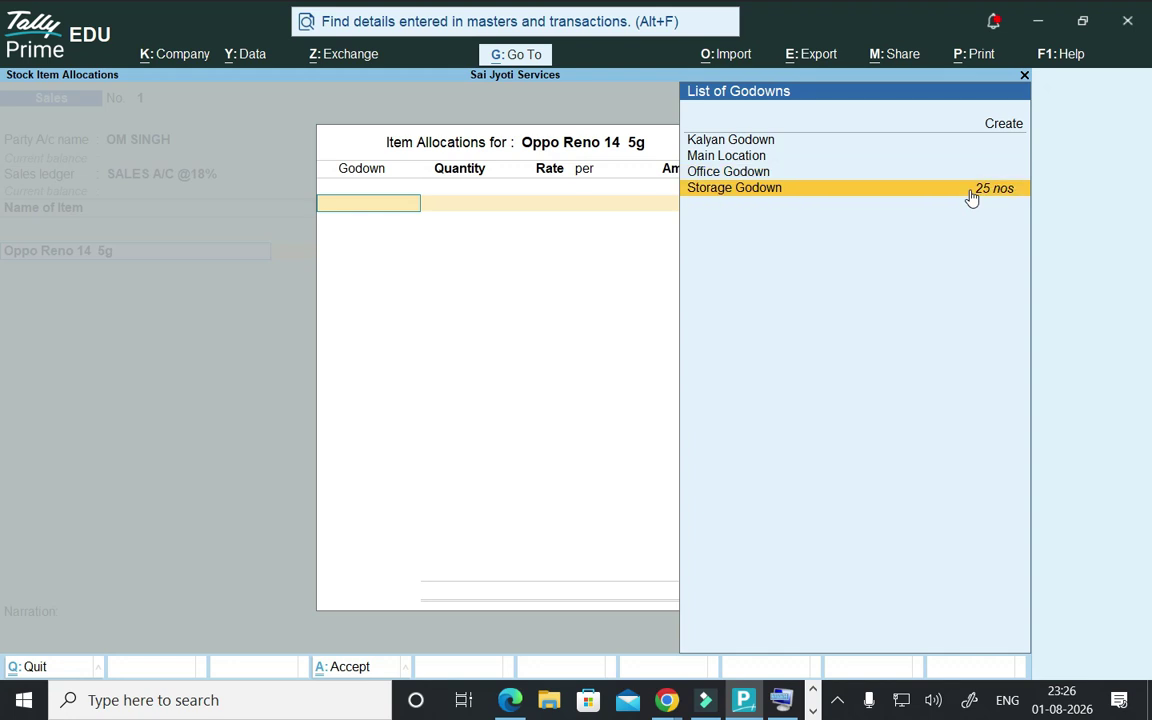
pyautogui.press('Up')
pyautogui.press('Return')
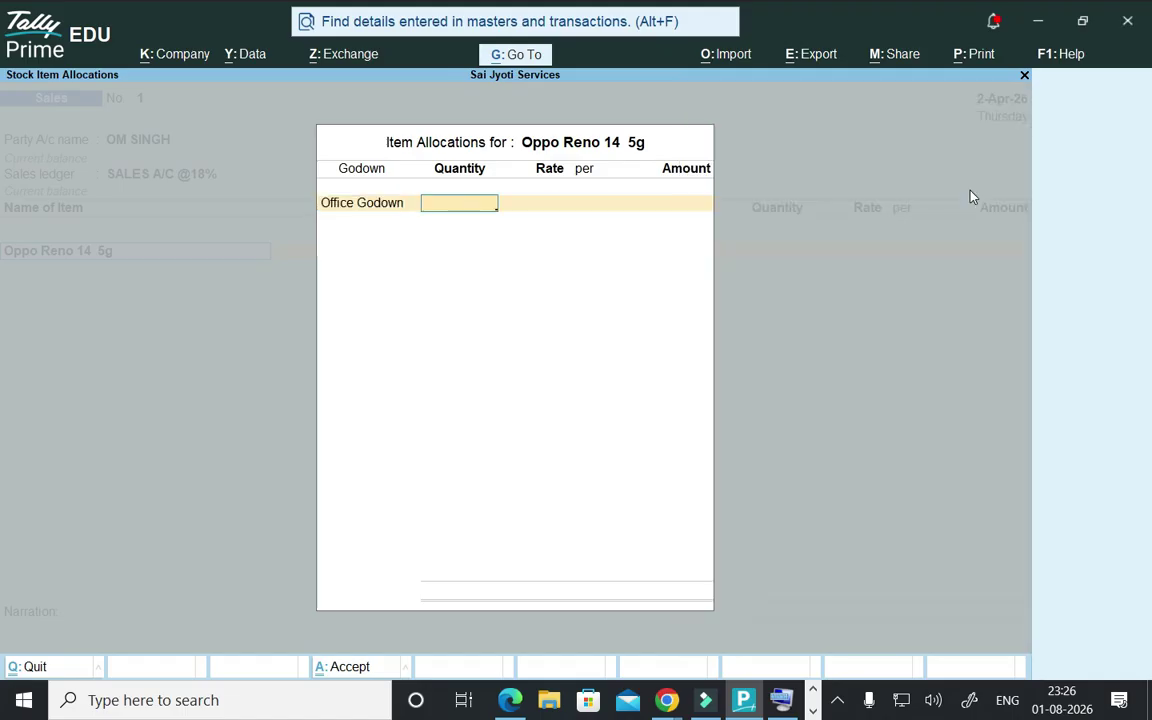
pyautogui.write('23')
pyautogui.press('Return')
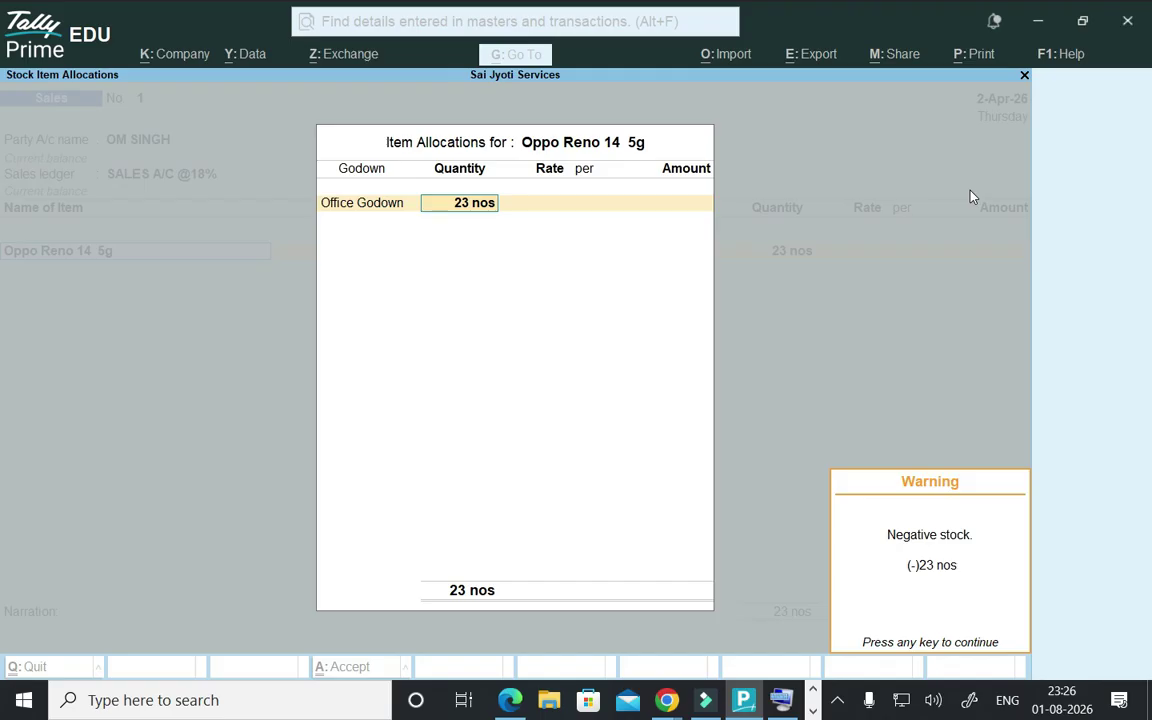
pyautogui.press('Return')
# - Reallocate to Storage Godown with 5 nos at 22,000.00, giving 1,10,000.00
pyautogui.press('BackSpace')
pyautogui.press('BackSpace')
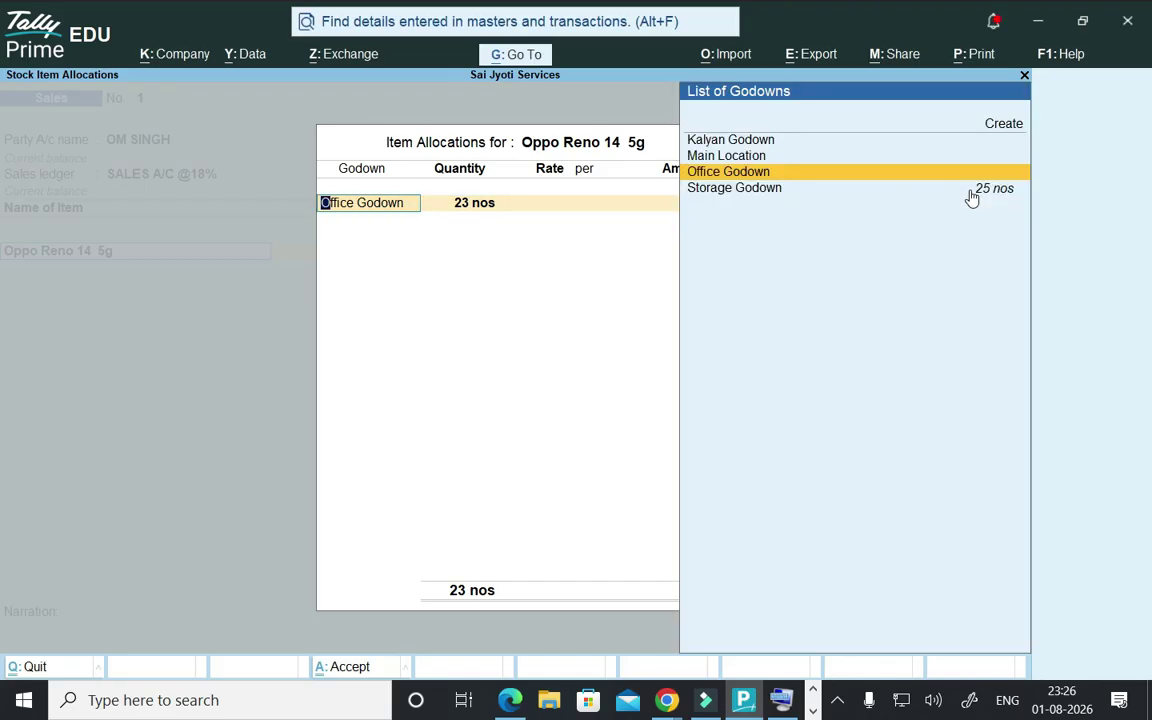
pyautogui.press('Down')
pyautogui.press('Return')
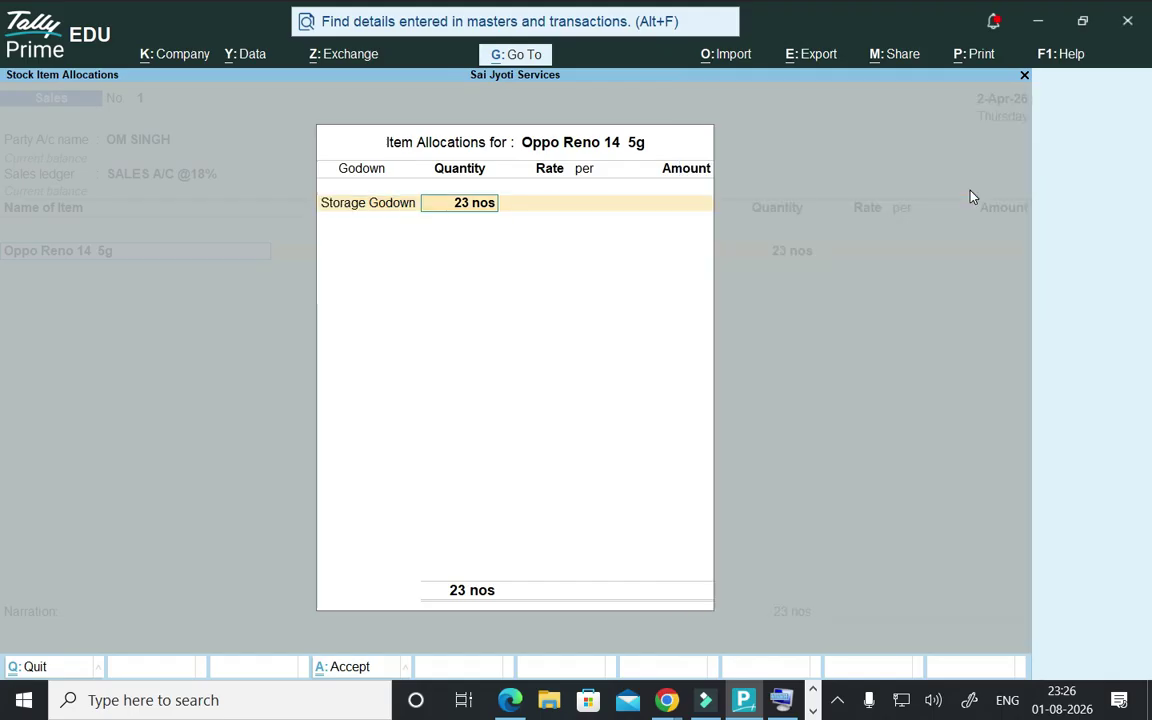
pyautogui.write('5')
pyautogui.press('Return')
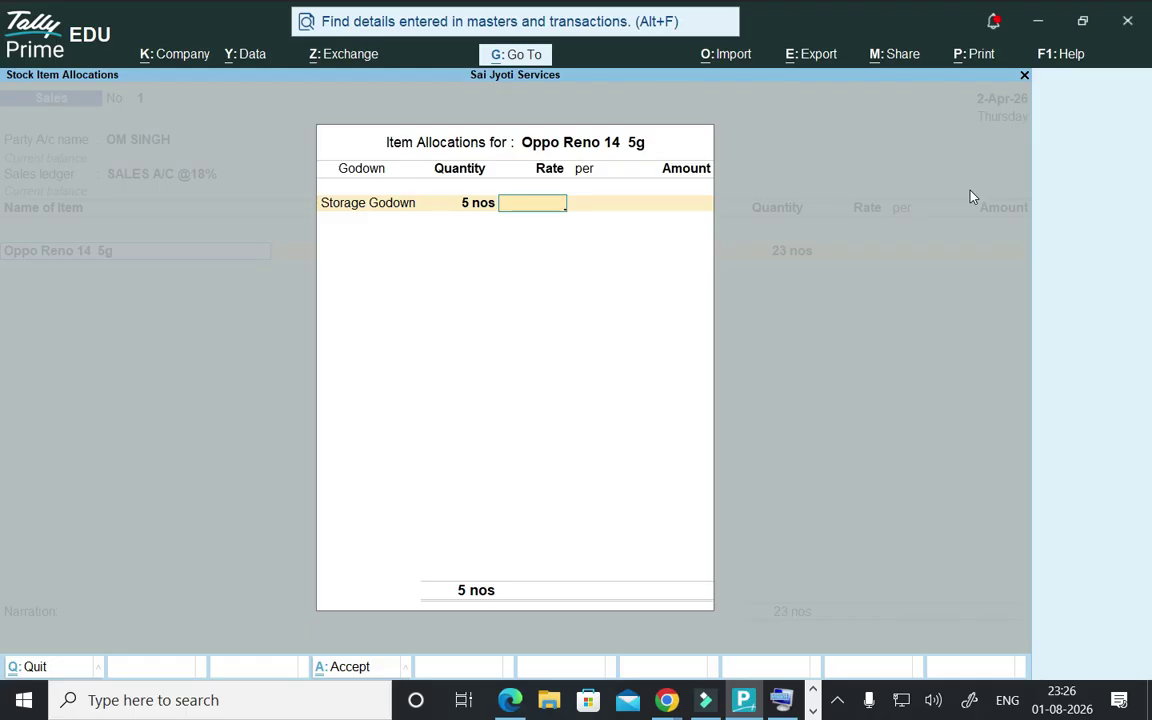
pyautogui.write('22000')
pyautogui.press('Return')
pyautogui.press('Return')
pyautogui.press('Return')
pyautogui.press('Return')
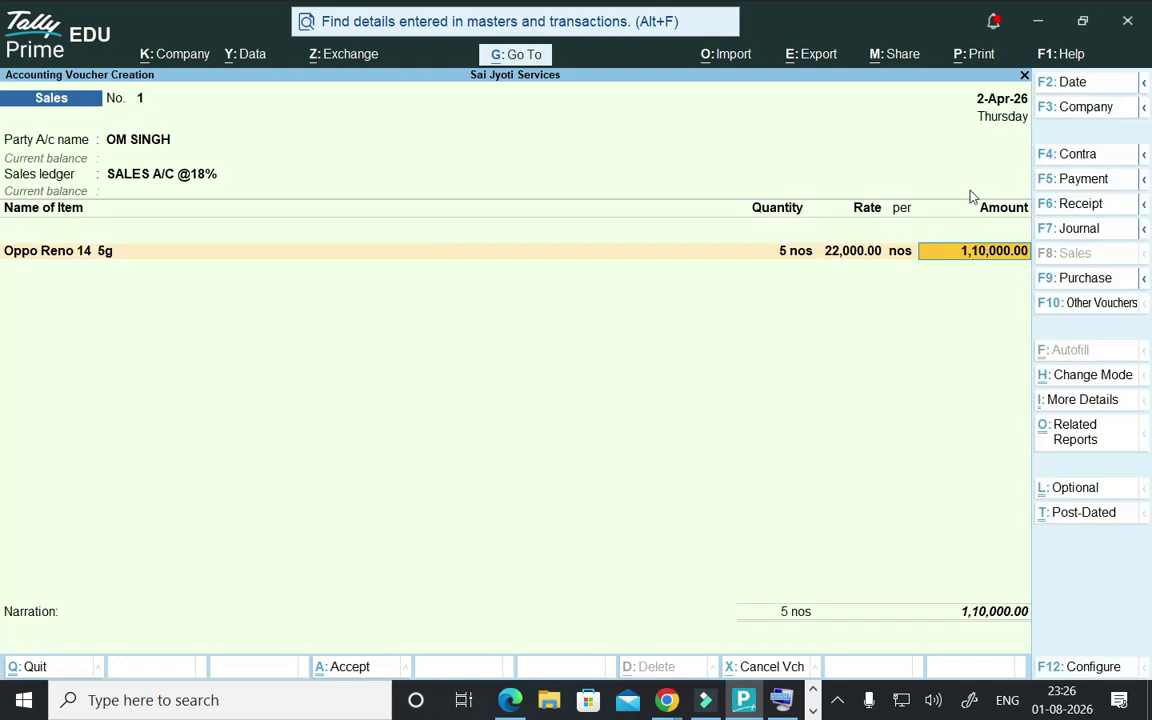
pyautogui.press('Return')
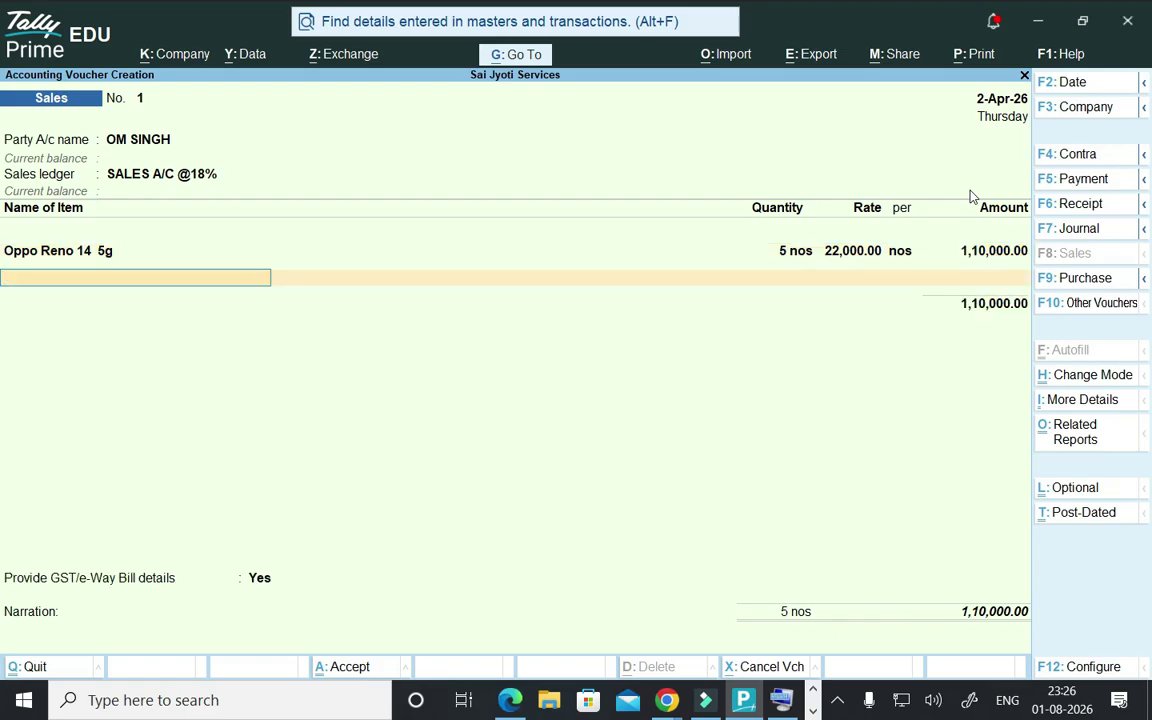
# - Add Key Board: 4 nos from Storage Godown at 800.00, amounting to 3,200.00
pyautogui.write('K')
pyautogui.press('Return')
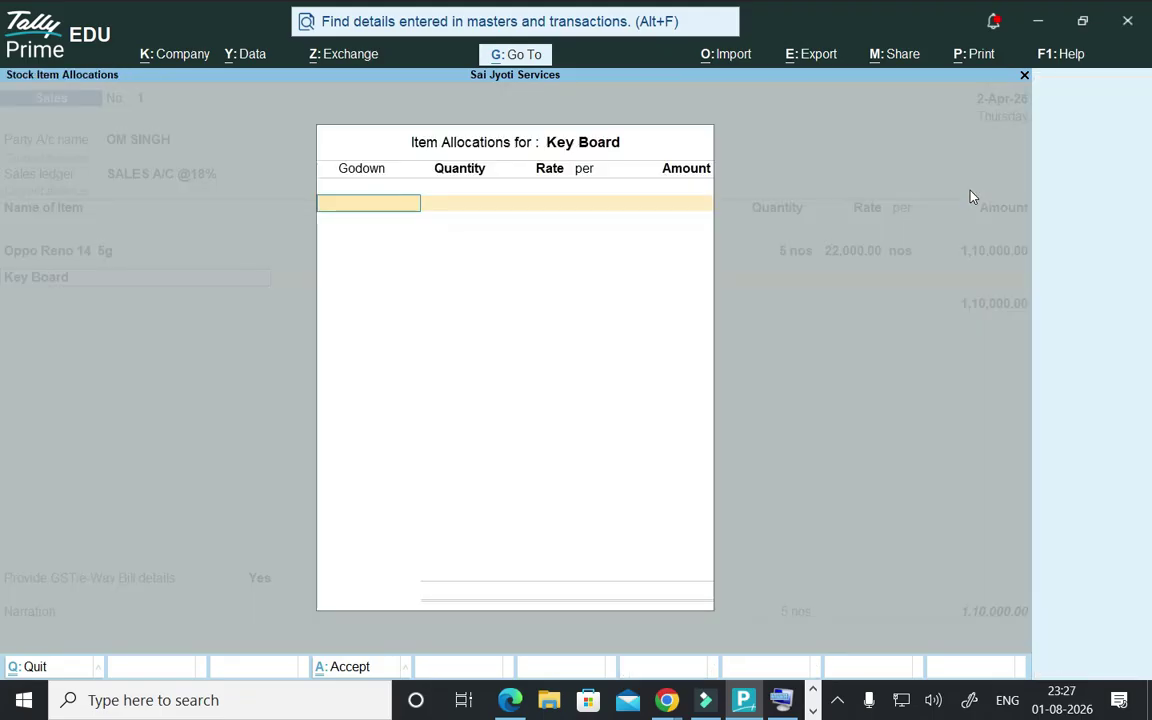
pyautogui.press('Down')
pyautogui.press('Down')
pyautogui.press('Down')
pyautogui.press('Return')
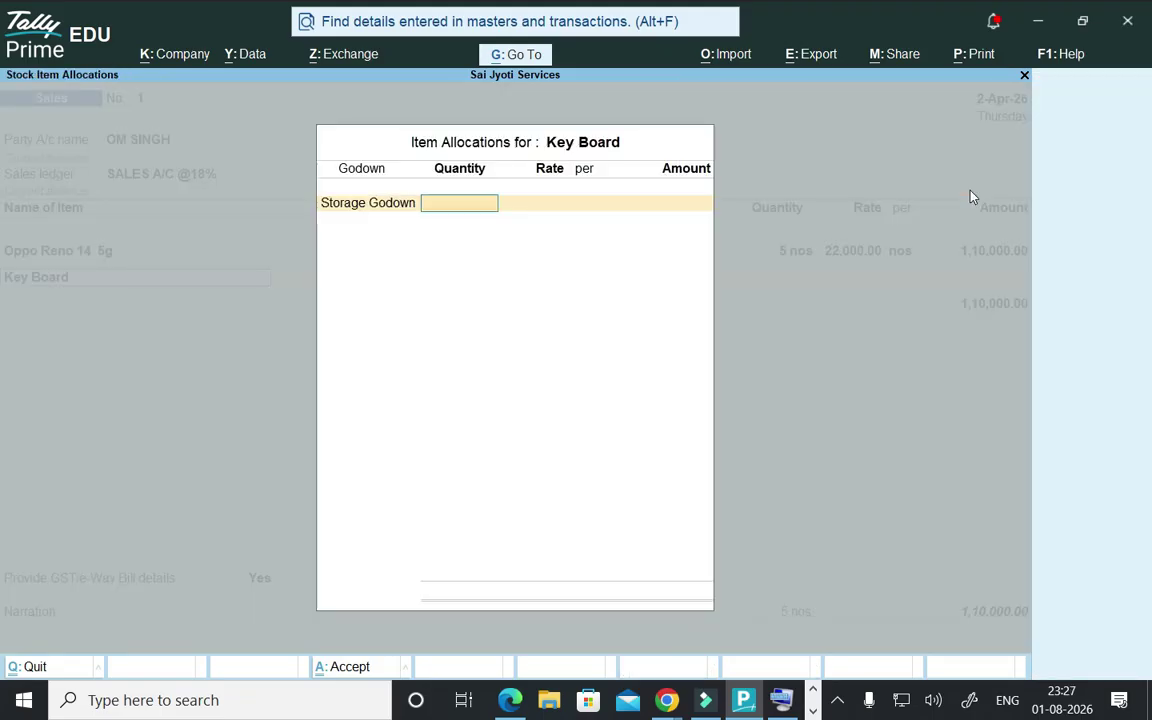
pyautogui.write('4')
pyautogui.press('Return')
pyautogui.write('8000')
pyautogui.press('BackSpace')
pyautogui.press('Return')
pyautogui.press('Return')
pyautogui.press('Return')
pyautogui.press('Return')
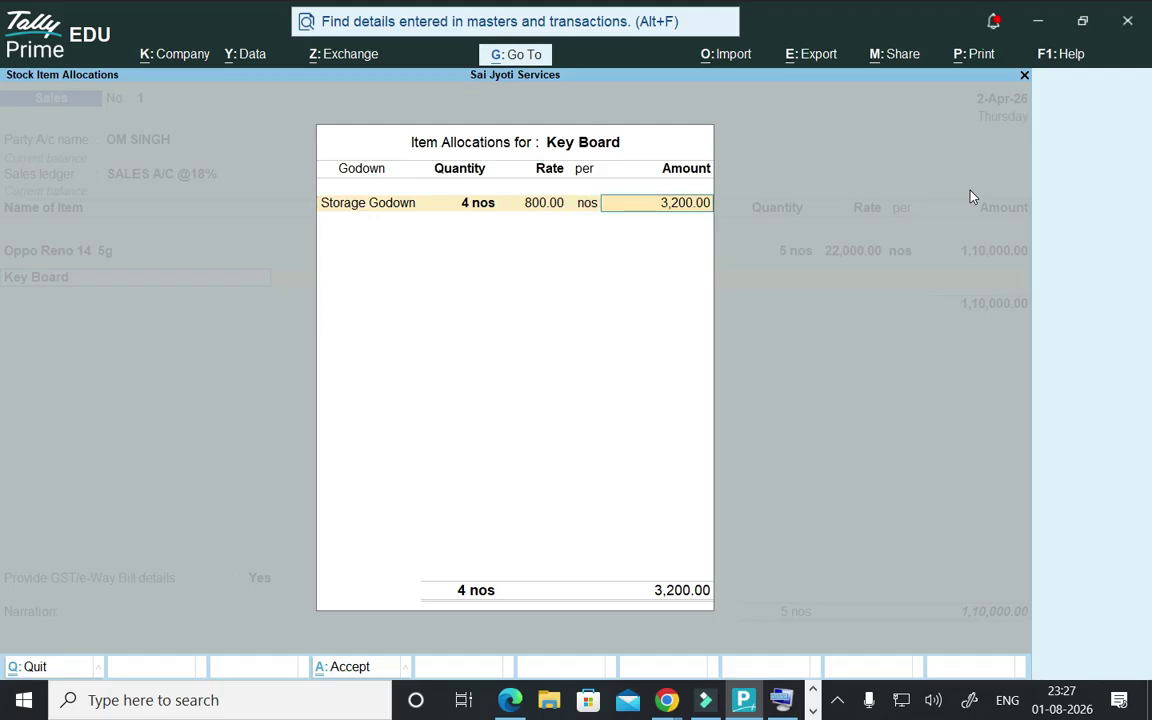
pyautogui.press('Return')
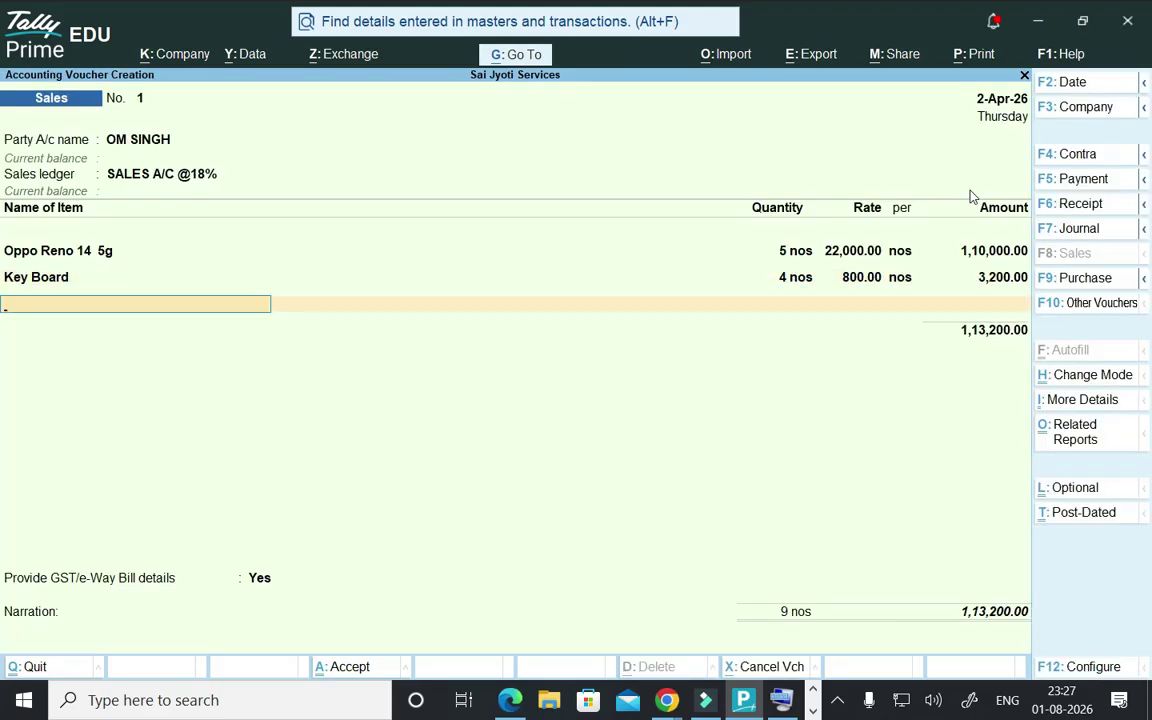
# - Add CGST@9% and SGST@9% of 10,188.00 each and set GST/e-Way Bill details to No
pyautogui.press('Return')
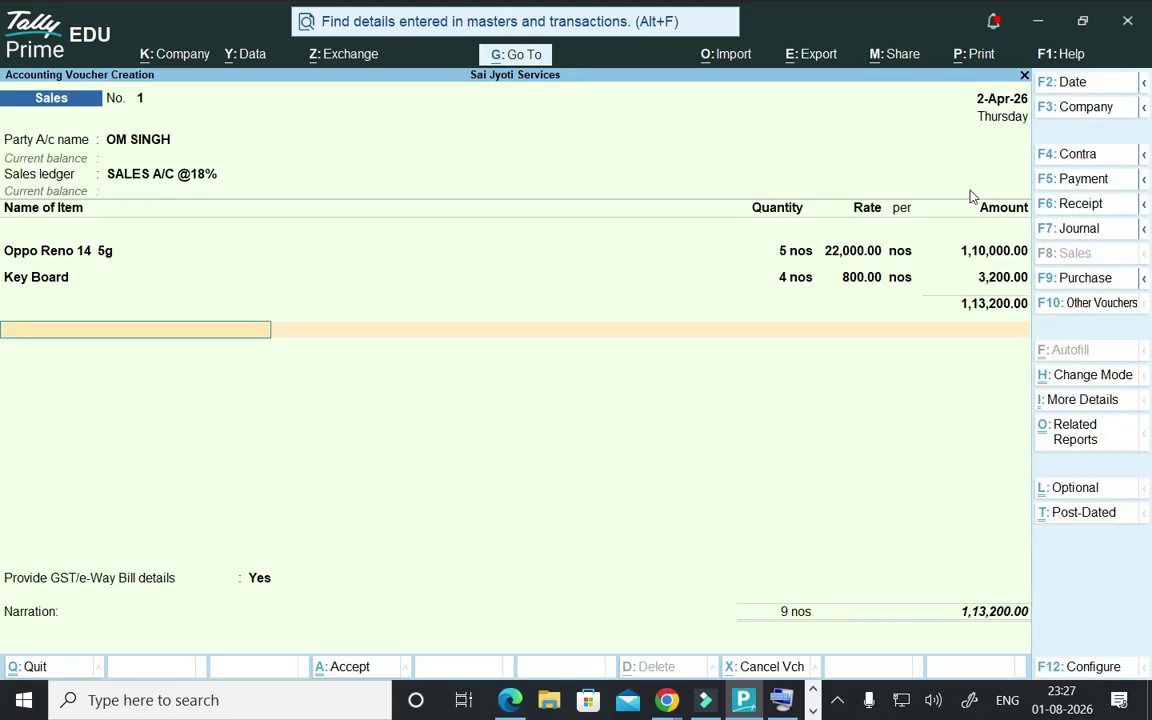
pyautogui.write('C')
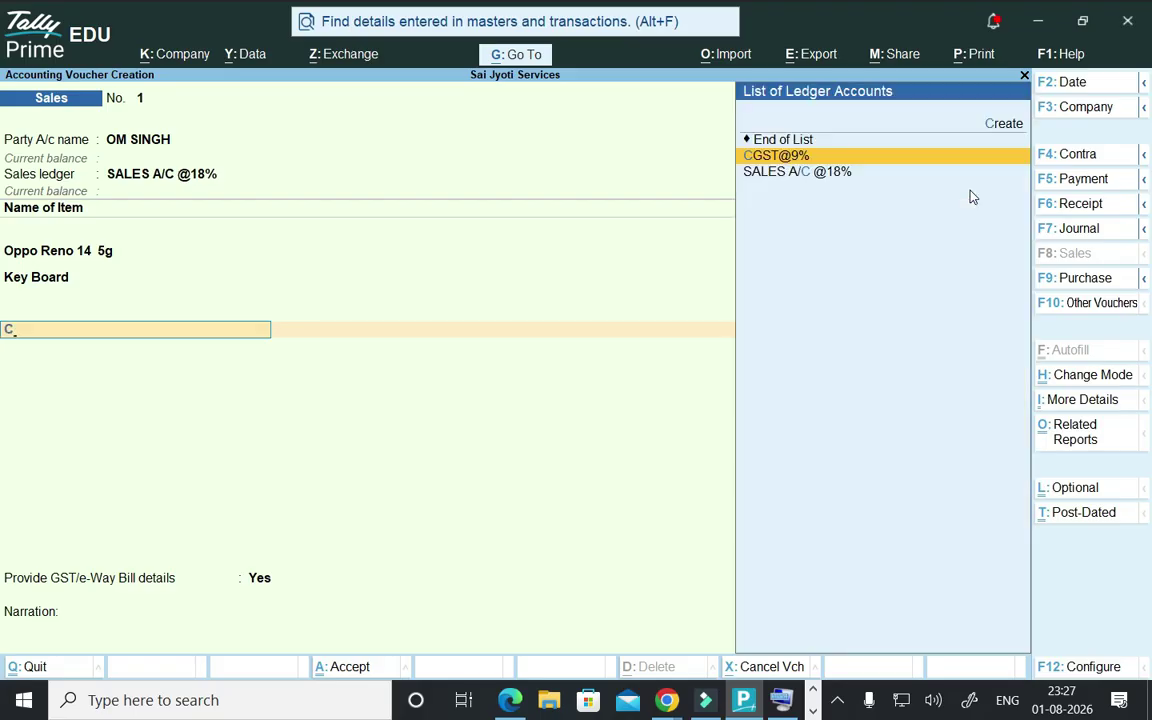
pyautogui.press('Return')
pyautogui.press('Return')
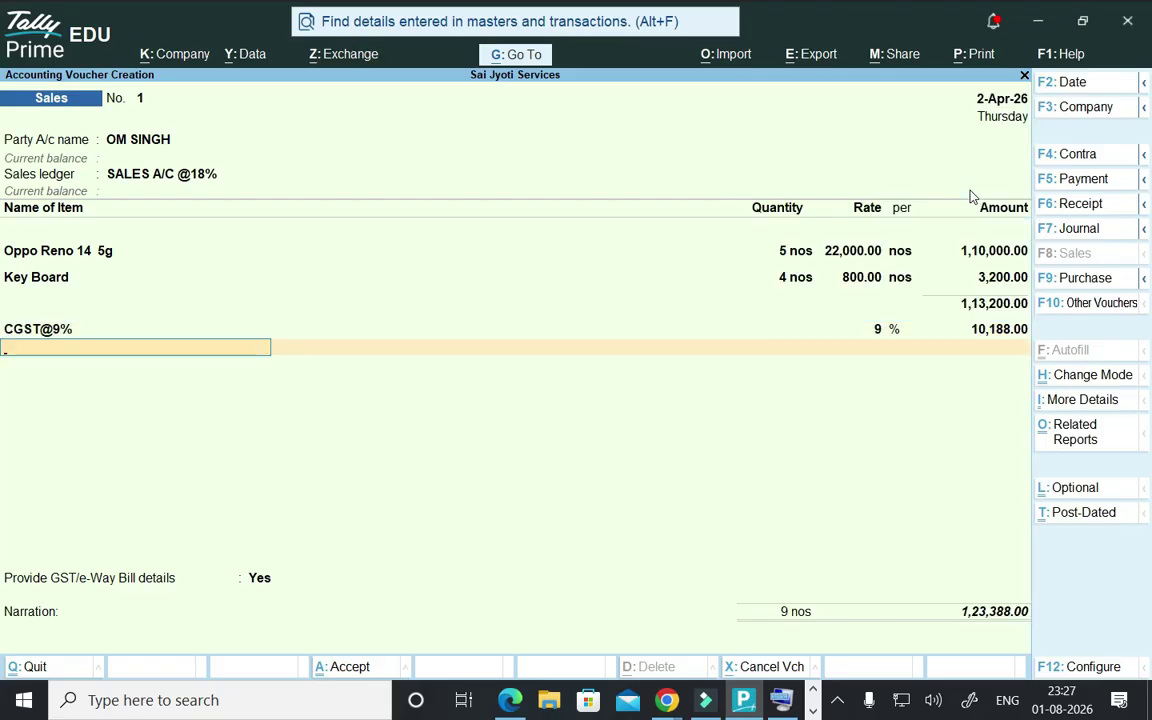
pyautogui.write('S')
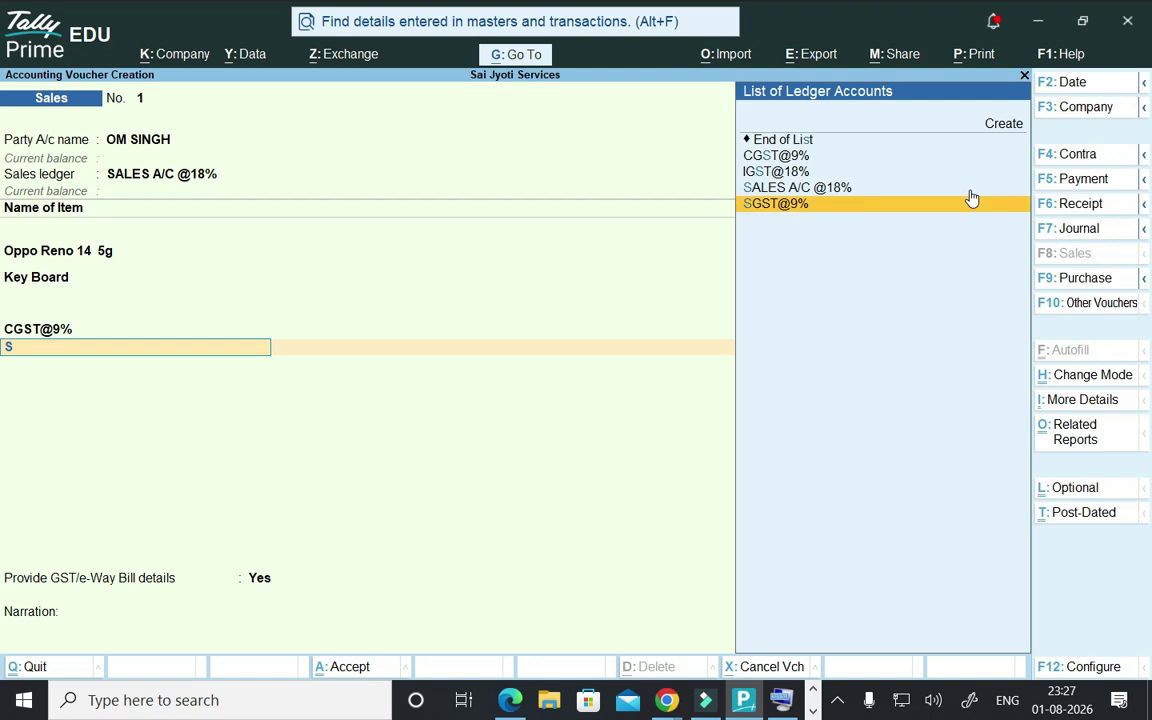
pyautogui.press('Return')
pyautogui.press('Return')
pyautogui.press('Return')
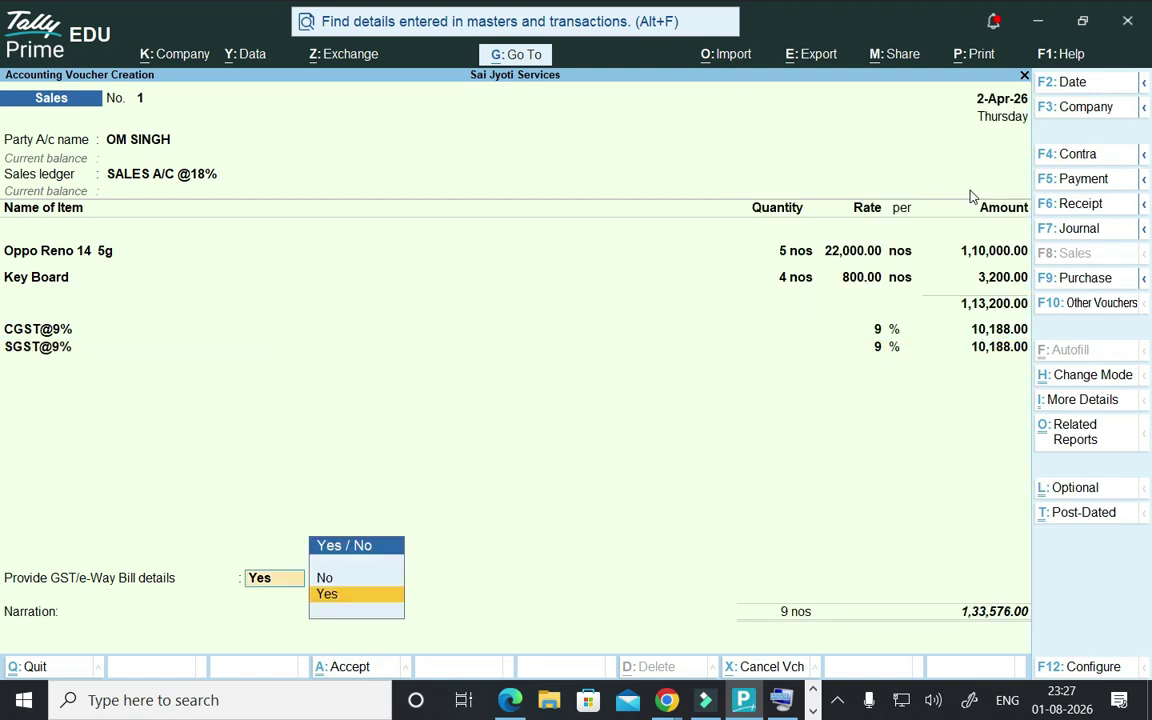
pyautogui.press('Up')
pyautogui.press('Return')
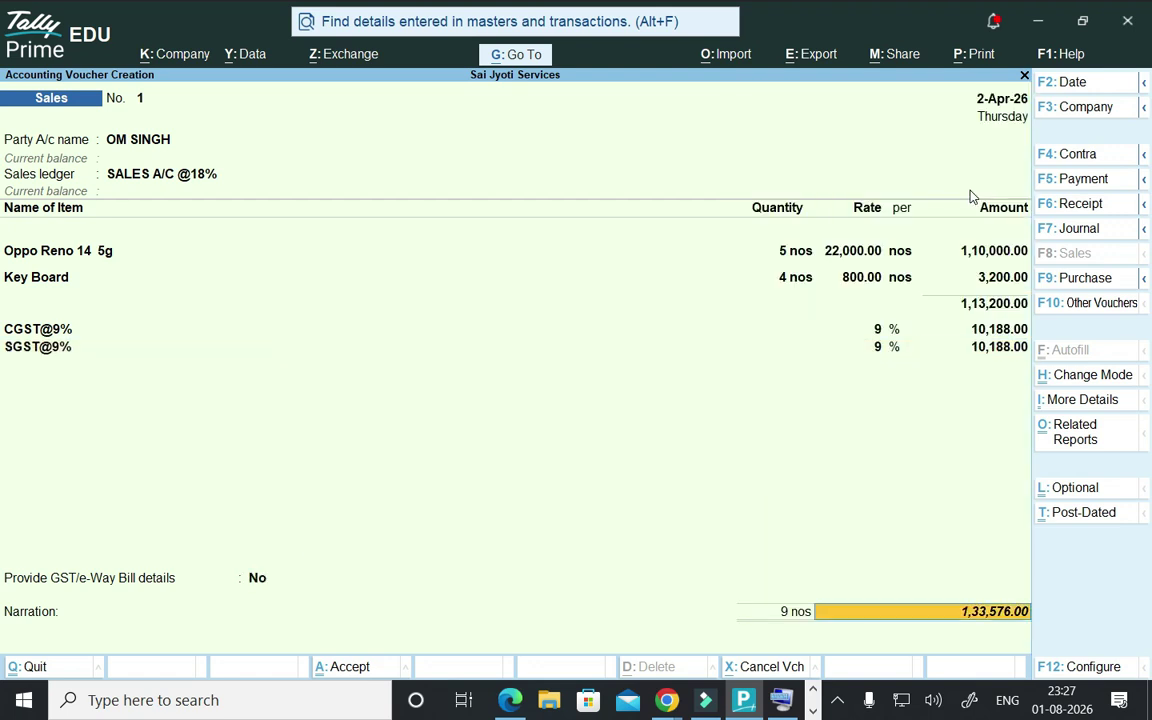
pyautogui.press('Return')
# - Accept the new bill reference, save the 1,33,576.00 voucher without e-Way Bill, and exit
pyautogui.press('Return')
pyautogui.press('Return')
pyautogui.press('Return')
pyautogui.press('Return')
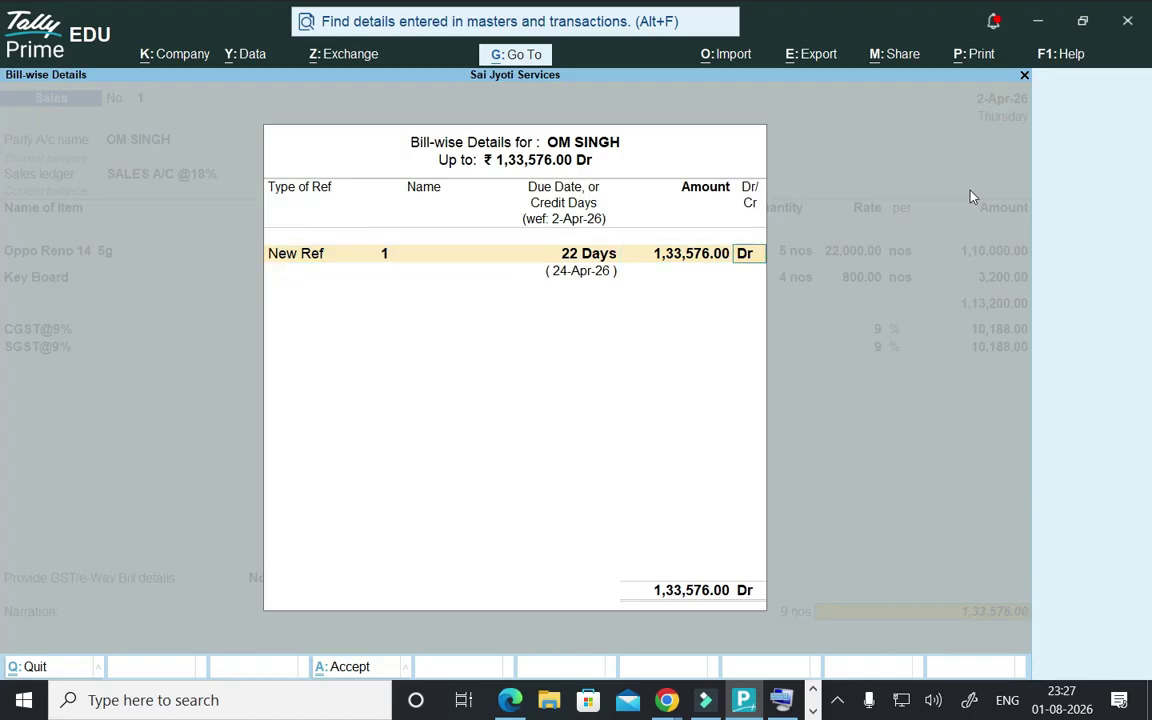
pyautogui.press('Return')
pyautogui.press('Return')
pyautogui.press('Return')
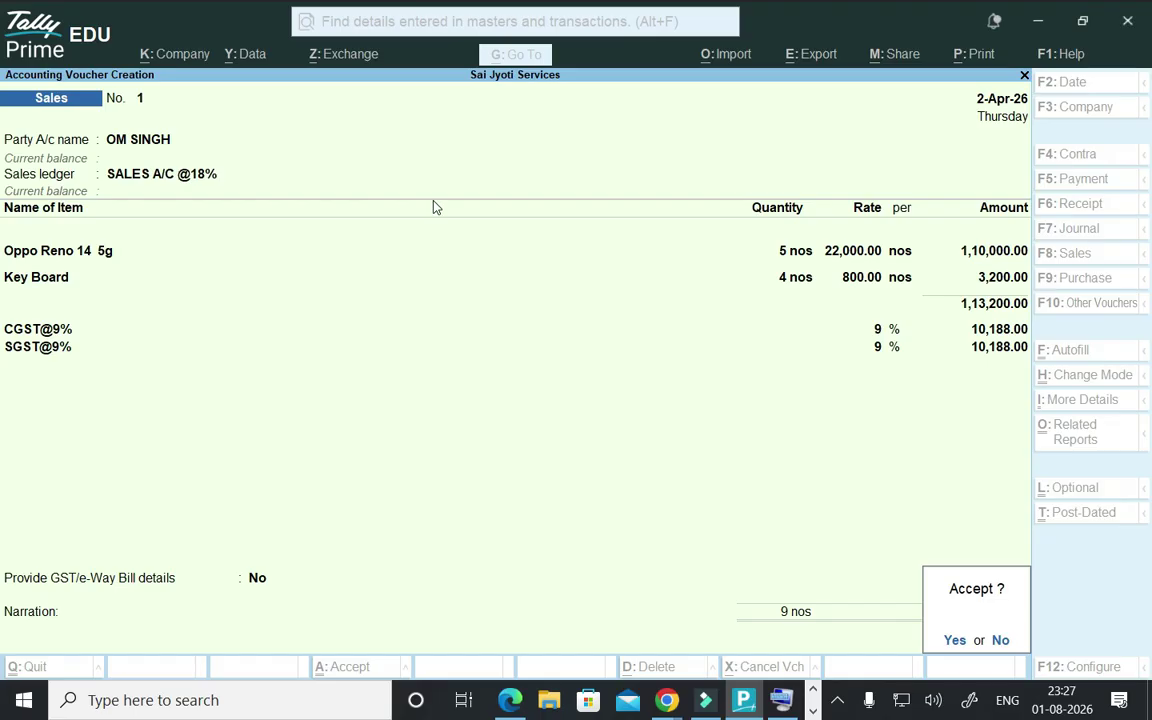
pyautogui.press('Return')
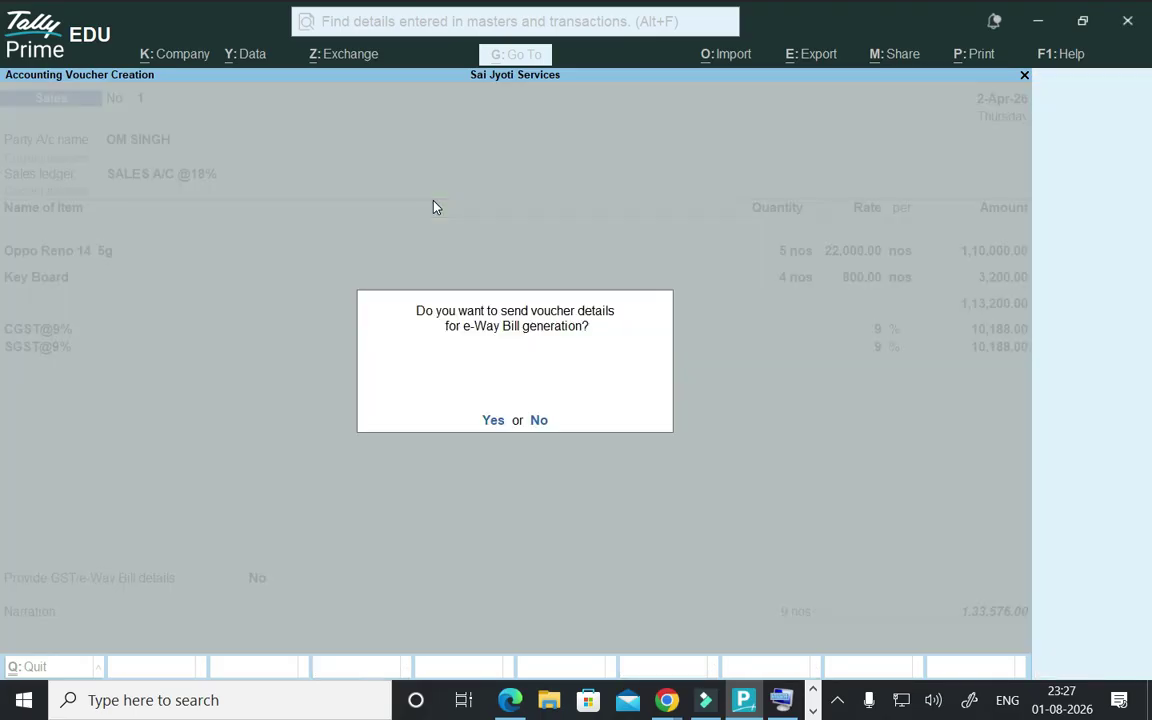
pyautogui.press('Return')
pyautogui.press('Return')
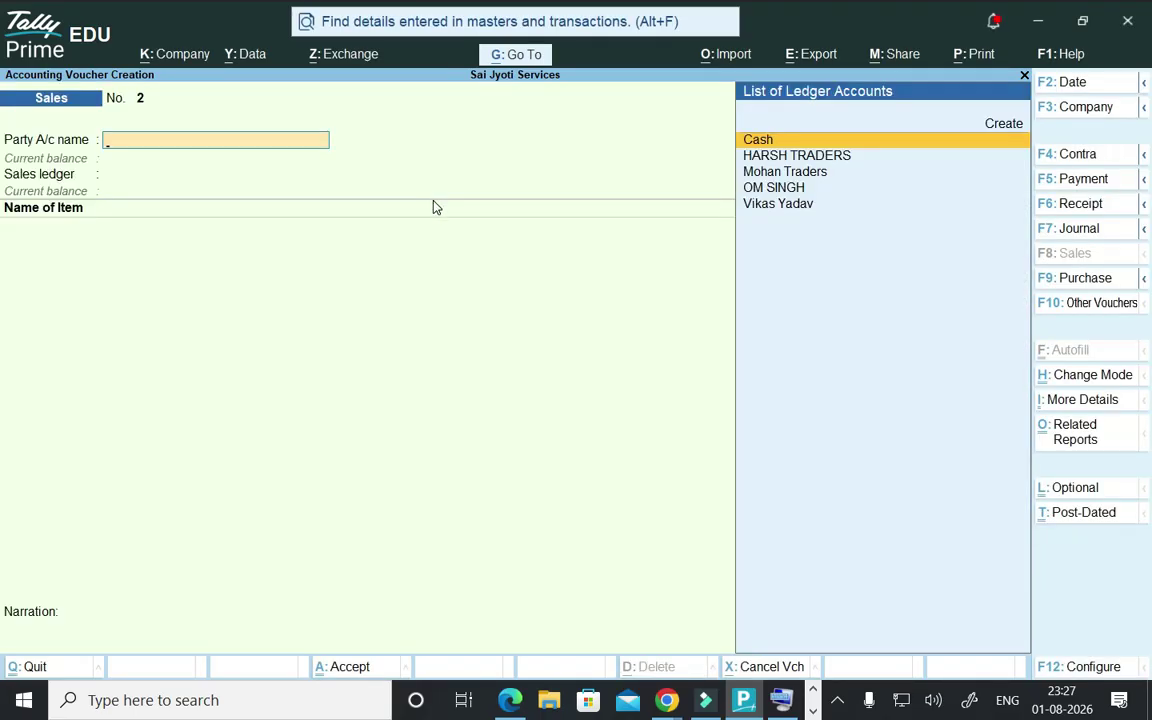
pyautogui.press('Escape')
pyautogui.press('Down')
# - Preview Sales voucher No. 1 from the Day Book as a zoomed 1,33,576.00 tax invoice, then close it
pyautogui.press('Return')
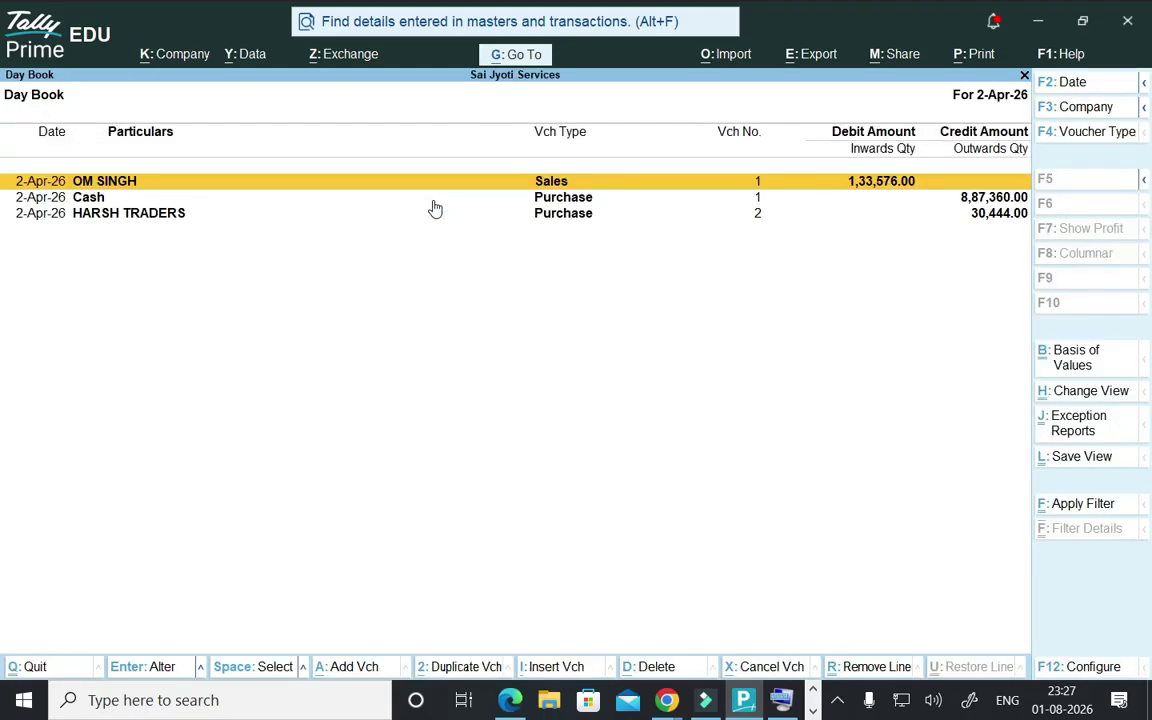
pyautogui.press('Return')
pyautogui.hotkey('ctrl', 'p')
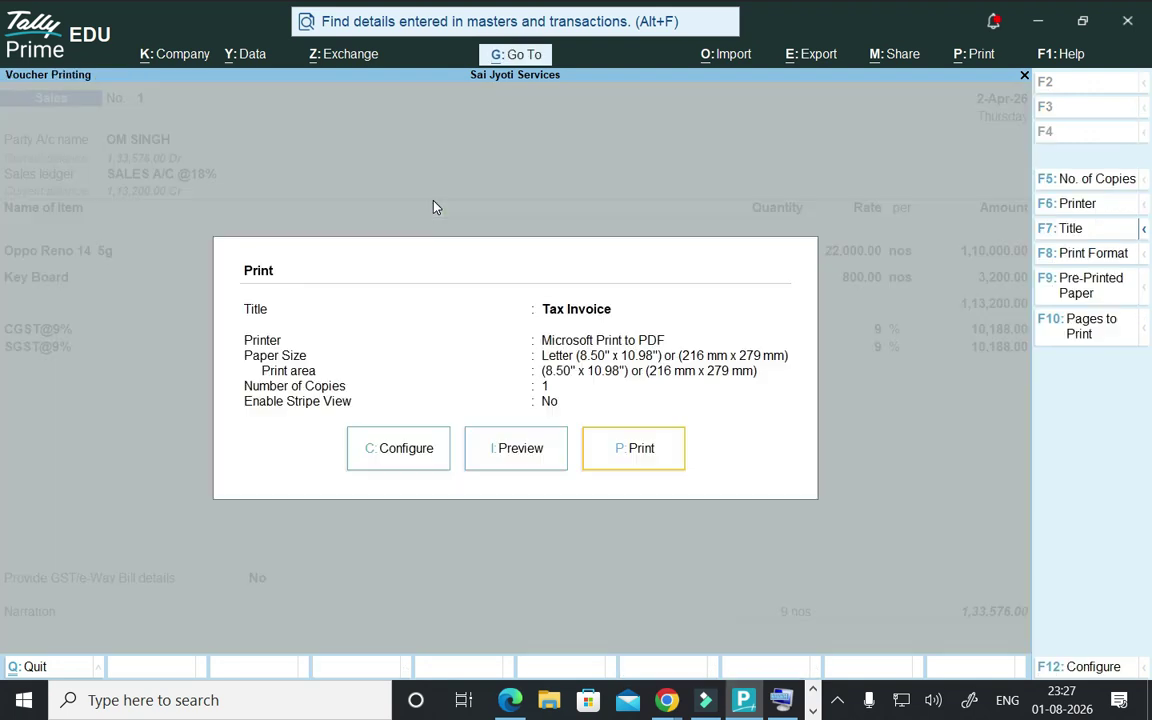
pyautogui.press('Left')
pyautogui.press('Return')
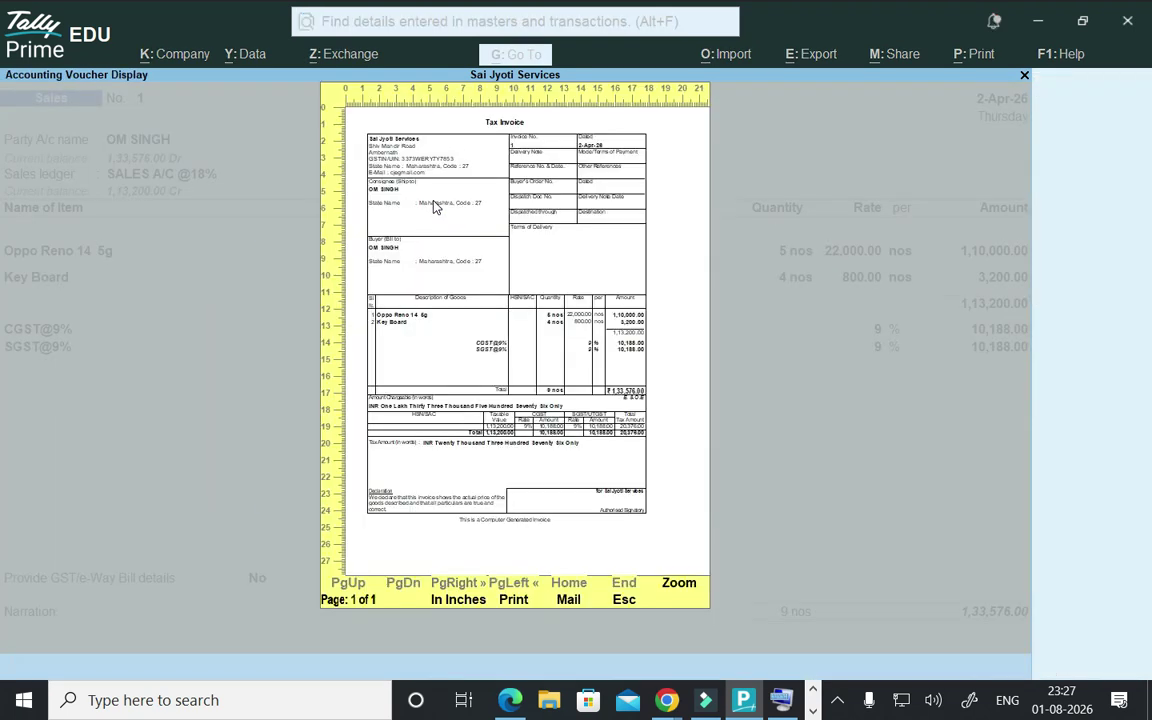
pyautogui.hotkey('alt', 'z')
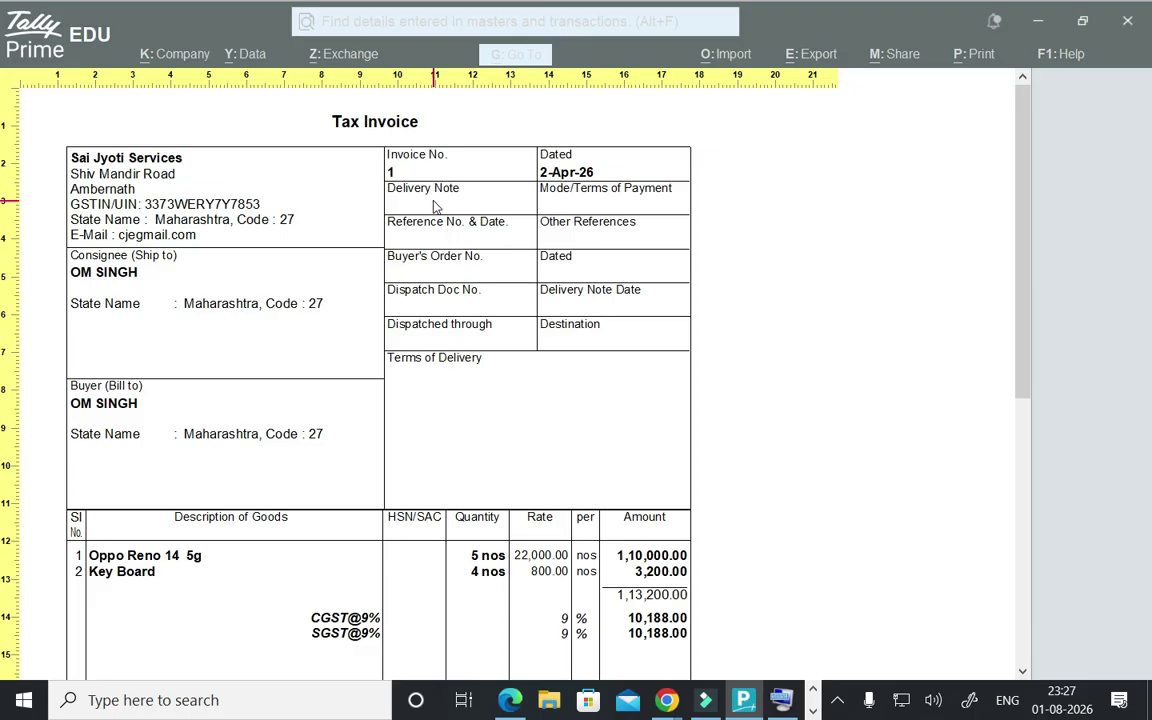
pyautogui.press('Escape')
pyautogui.press('Escape')
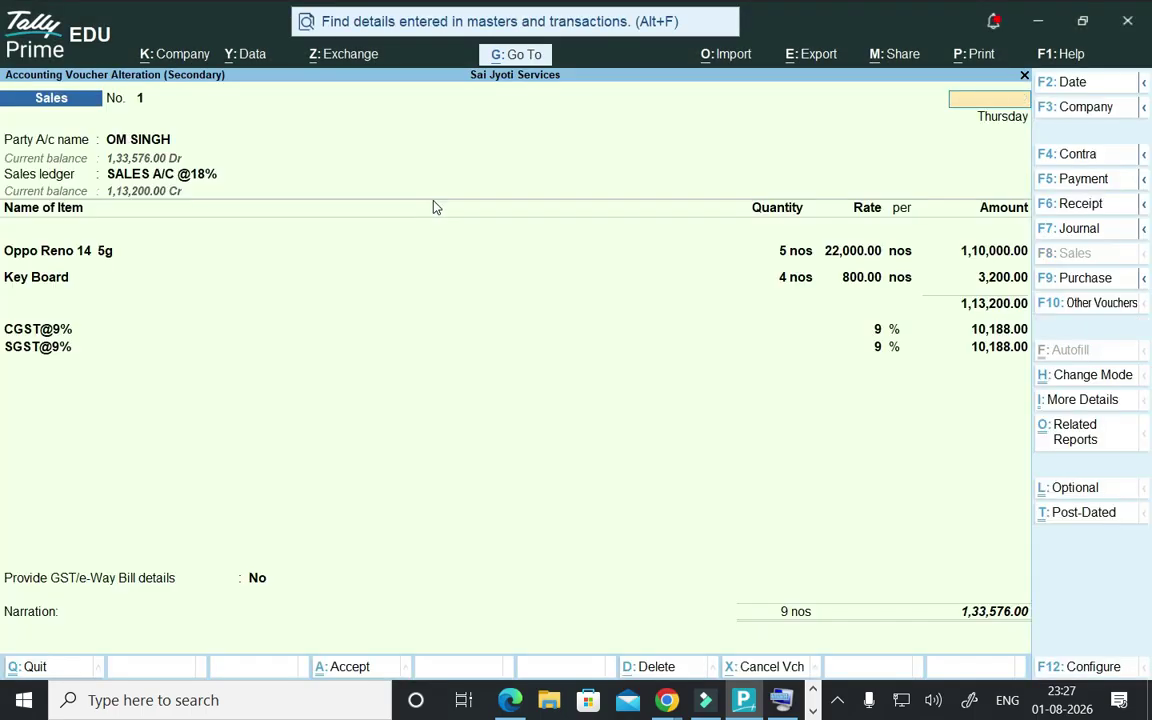
pyautogui.press('Escape')
pyautogui.press('Escape')
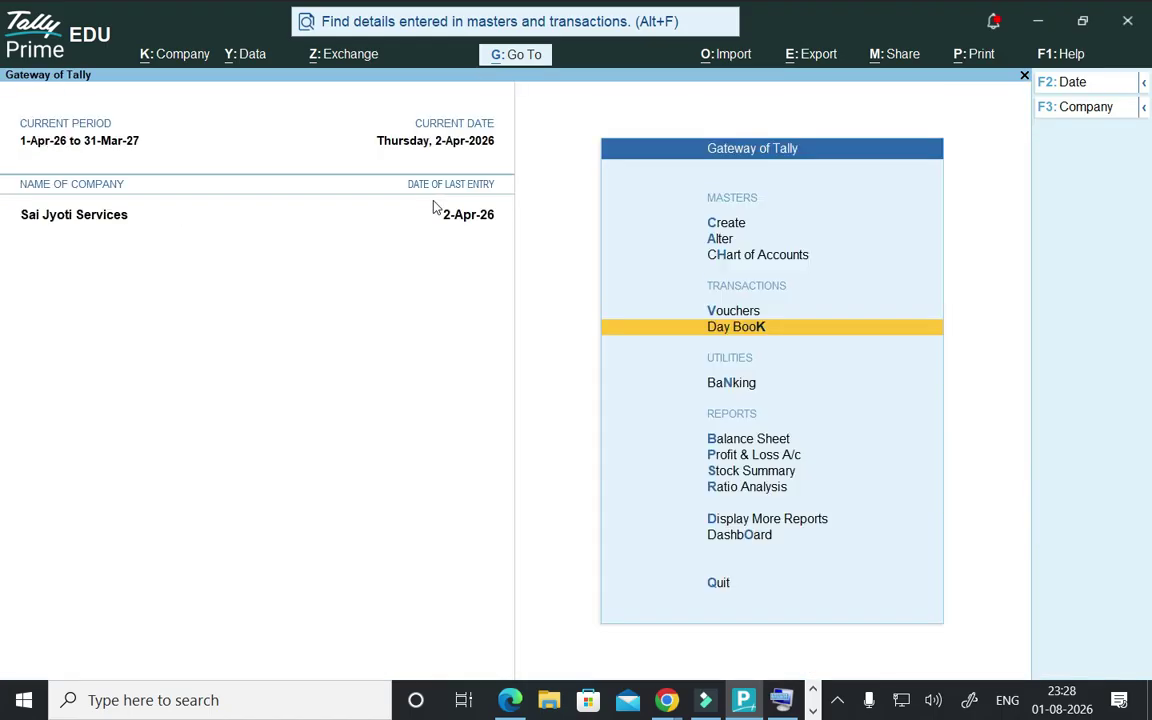
# - Start a new sales voucher and create party AMIT TRADERS under Sundry Debtors with 12-day credit
pyautogui.press('Up')
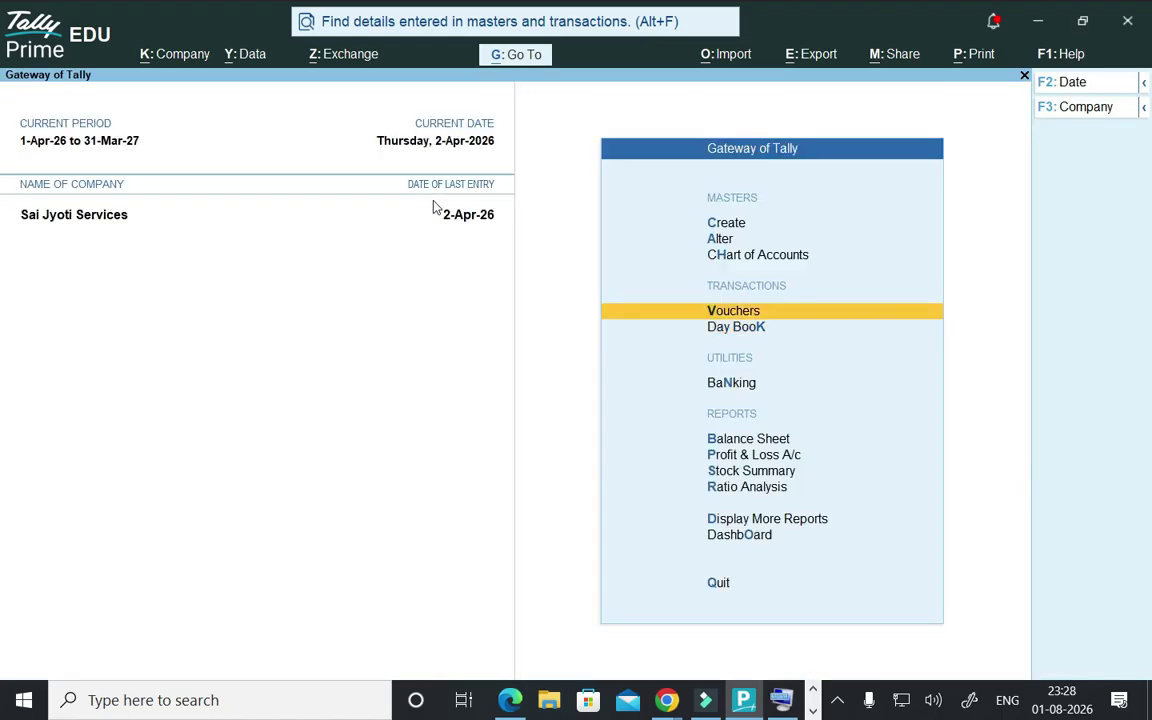
pyautogui.press('Return')
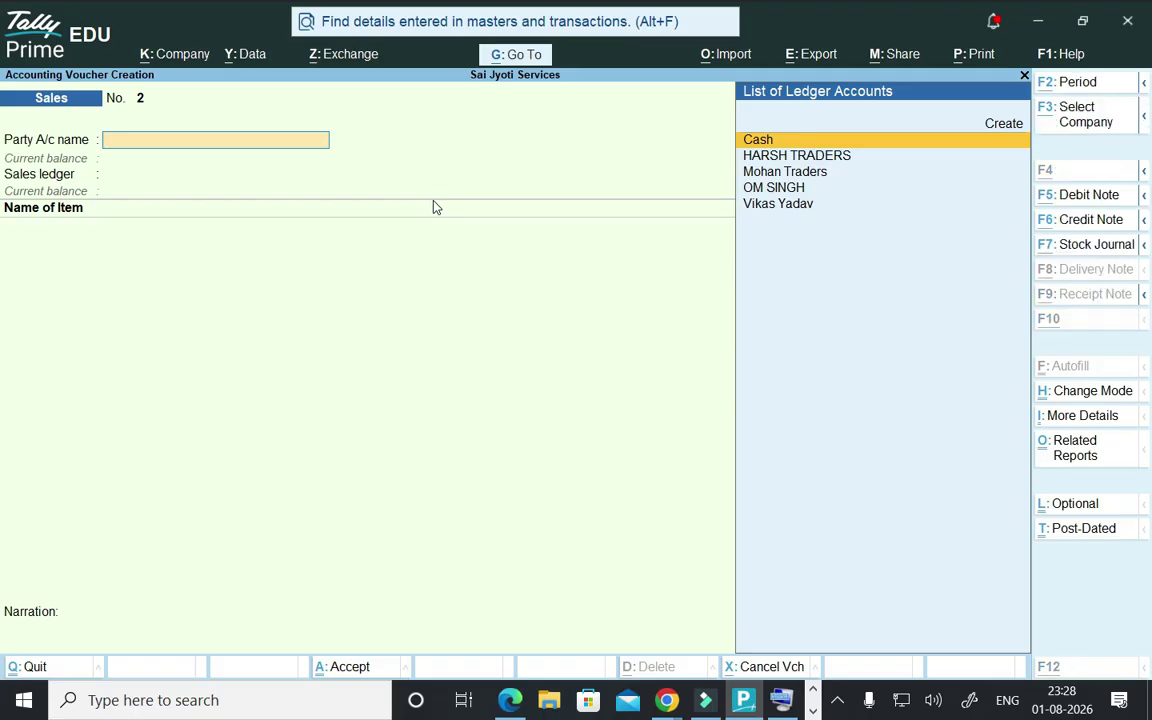
pyautogui.hotkey('alt', 'c')
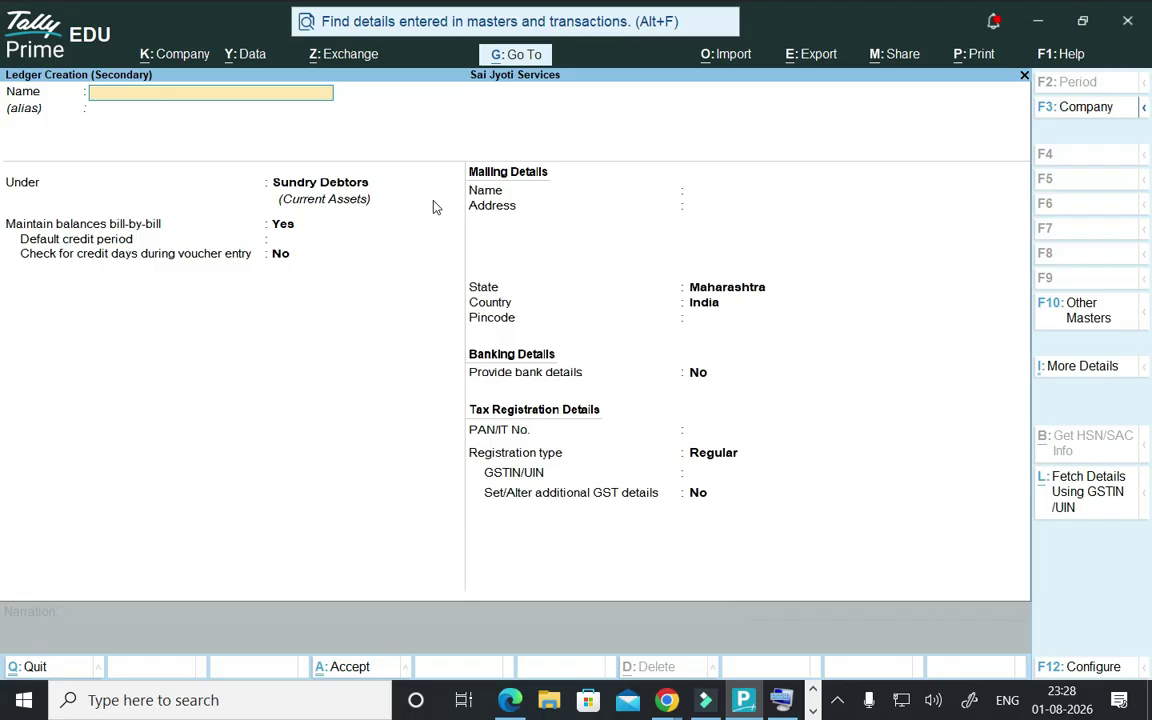
pyautogui.write('AMIT TRADERS')
pyautogui.press('Return')
pyautogui.press('Return')
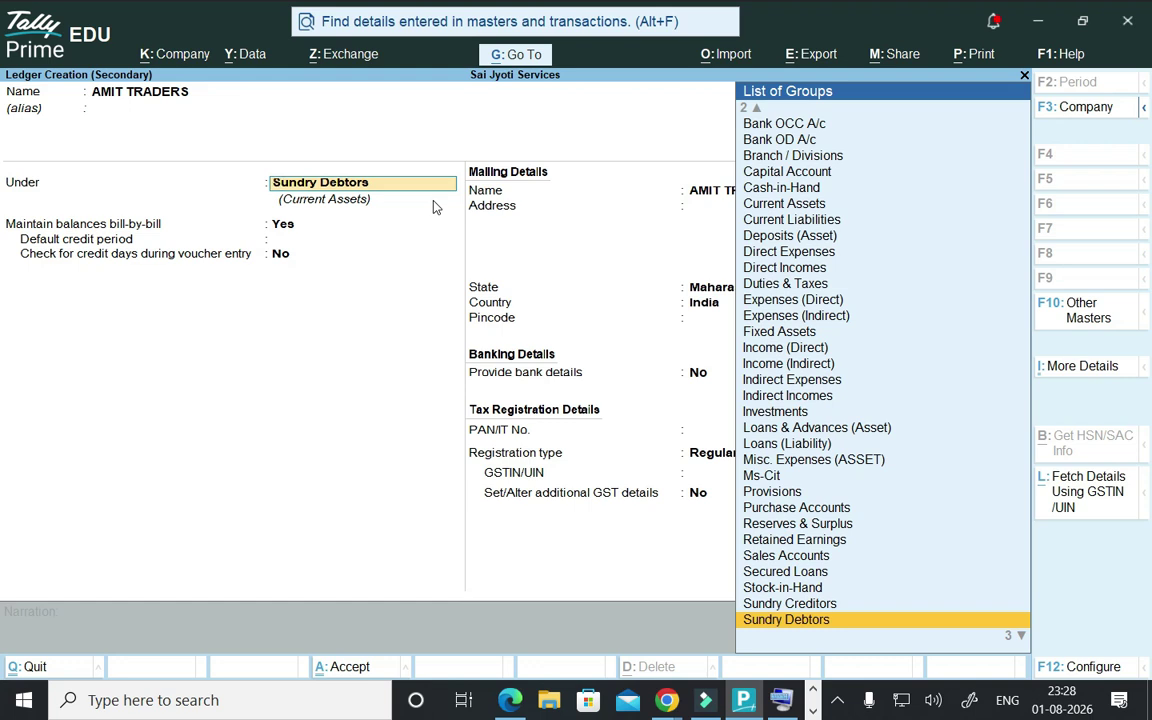
pyautogui.press('Return')
pyautogui.press('Return')
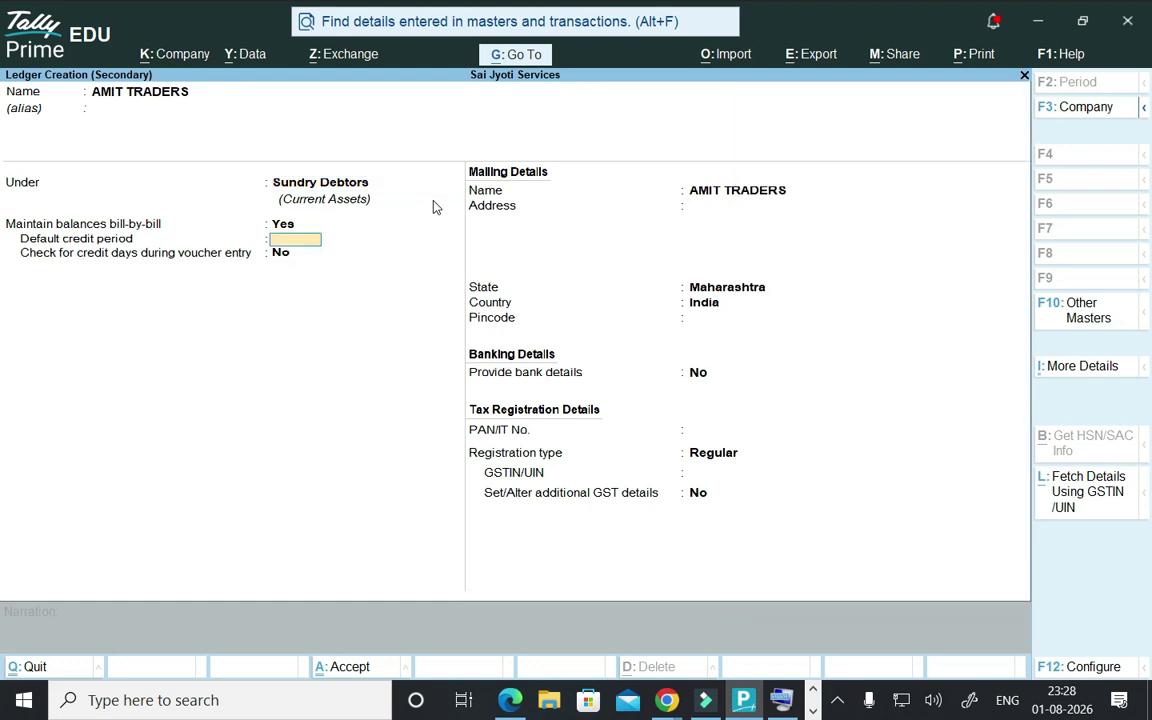
pyautogui.write('12')
pyautogui.press('Return')
pyautogui.press('Return')
pyautogui.press('Return')
pyautogui.press('Return')
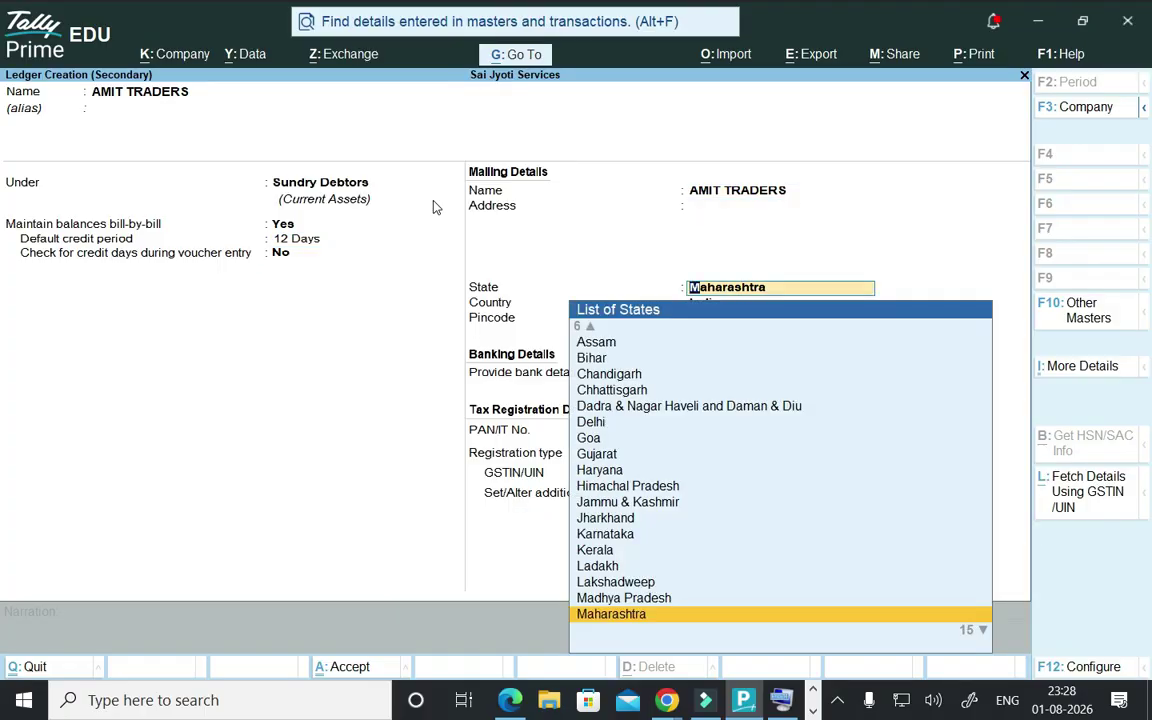
# - Set the party's state to Gujarat, enter its GSTIN, and save the ledger
pyautogui.press('Up')
pyautogui.press('Up')
pyautogui.press('Up')
pyautogui.press('Up')
pyautogui.press('Up')
pyautogui.press('Up')
pyautogui.press('Up')
pyautogui.press('Up')
pyautogui.press('Up')
pyautogui.press('Up')
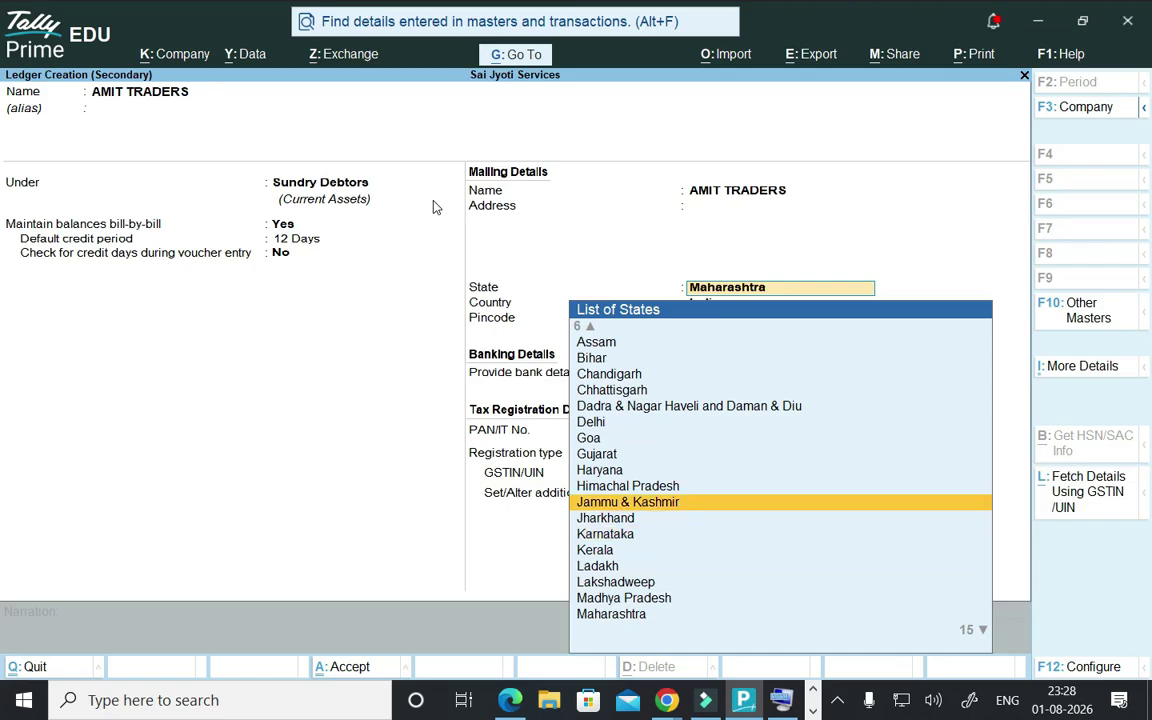
pyautogui.press('Return')
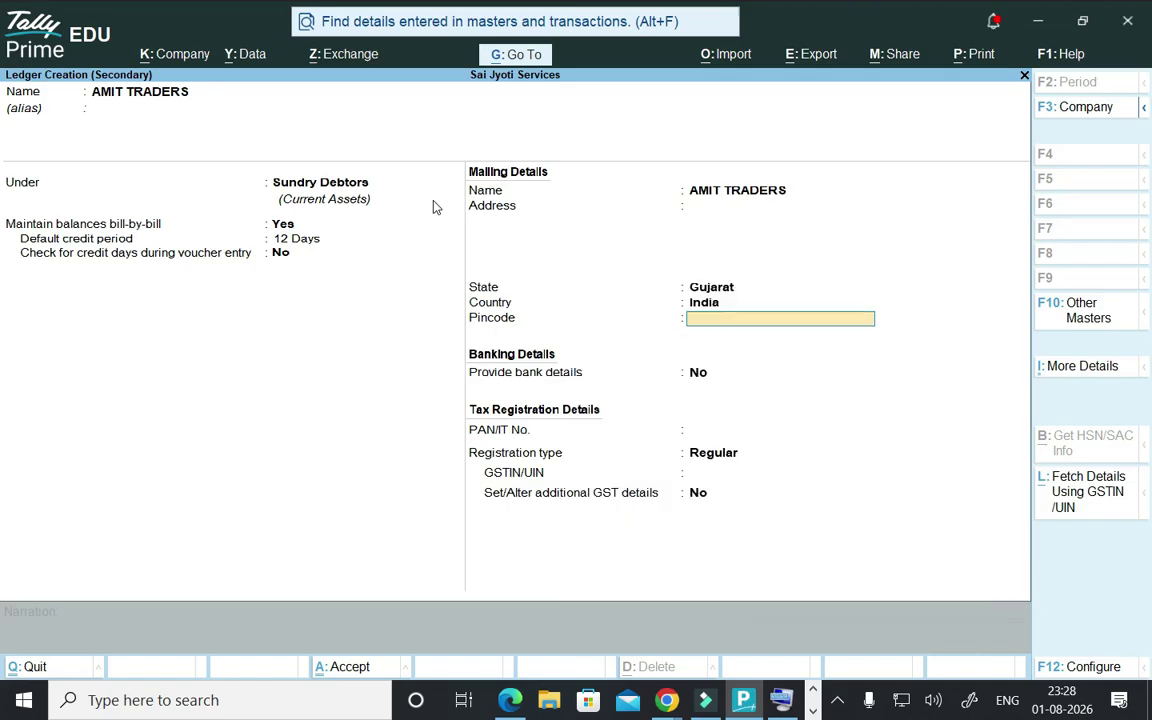
pyautogui.press('Return')
pyautogui.press('Return')
pyautogui.press('Return')
pyautogui.press('Return')
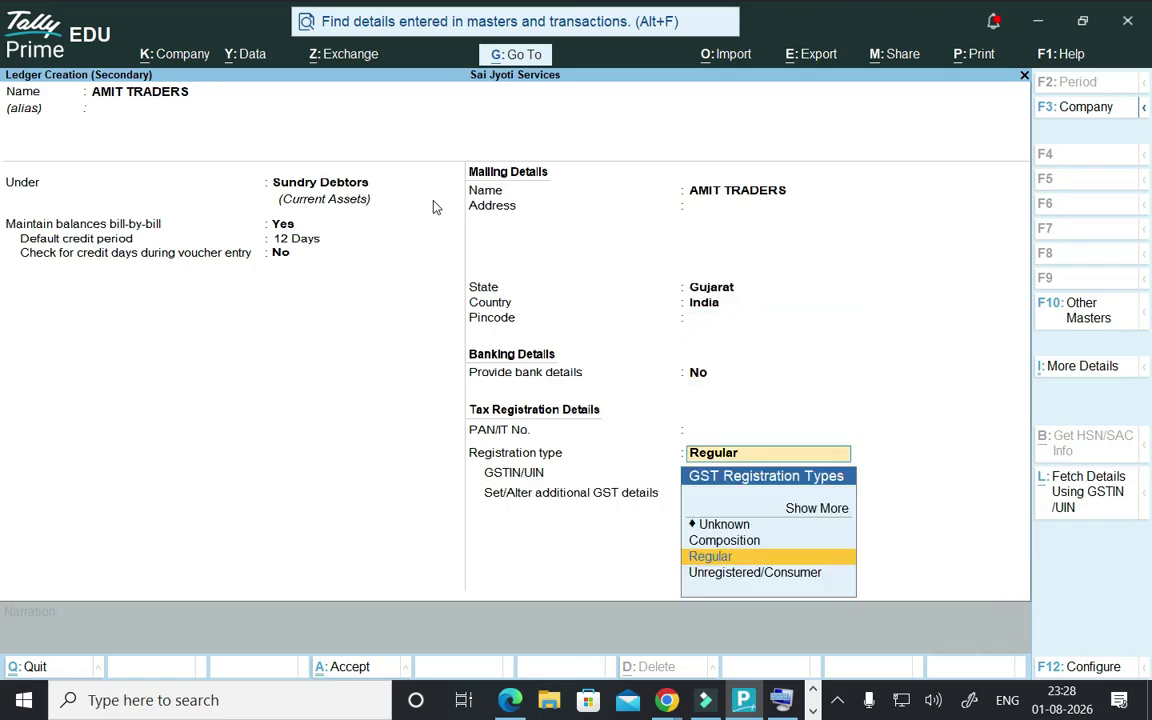
pyautogui.write('2435ESFE3W5')
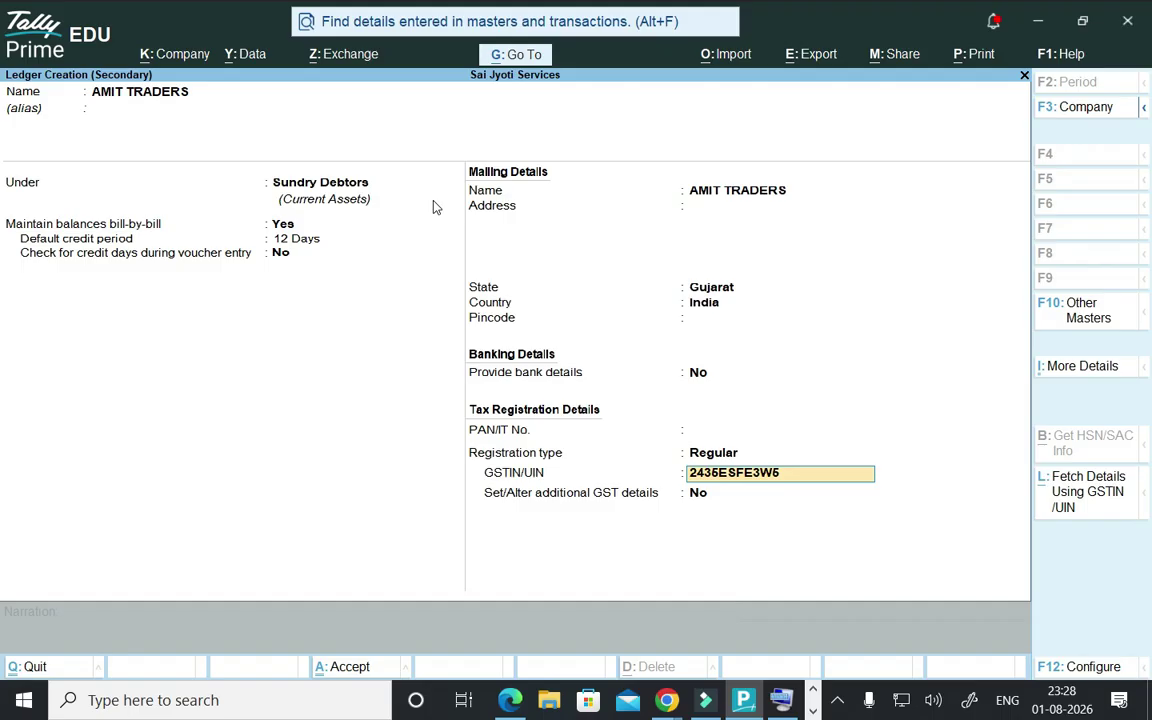
pyautogui.press('Return')
pyautogui.press('Return')
pyautogui.press('Return')
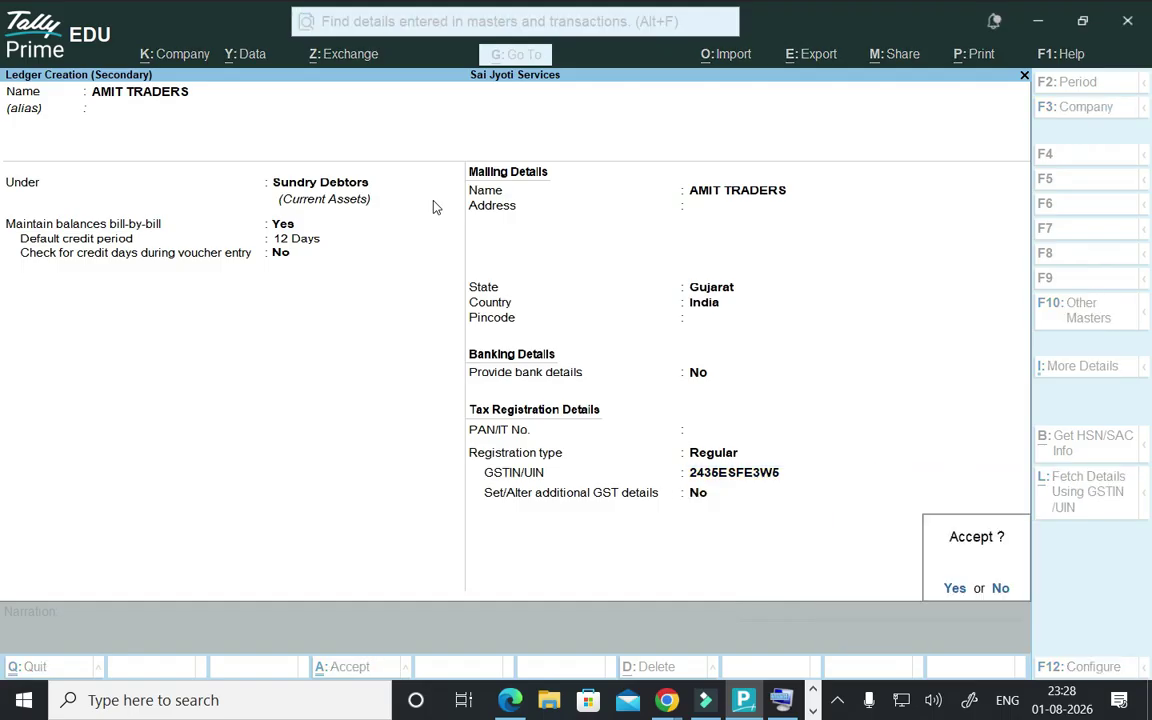
pyautogui.press('Return')
pyautogui.press('Return')
pyautogui.press('Return')
pyautogui.press('Return')
pyautogui.press('Return')
pyautogui.press('Return')
pyautogui.press('Return')
pyautogui.press('Return')
pyautogui.press('Return')
pyautogui.press('Return')
pyautogui.press('Return')
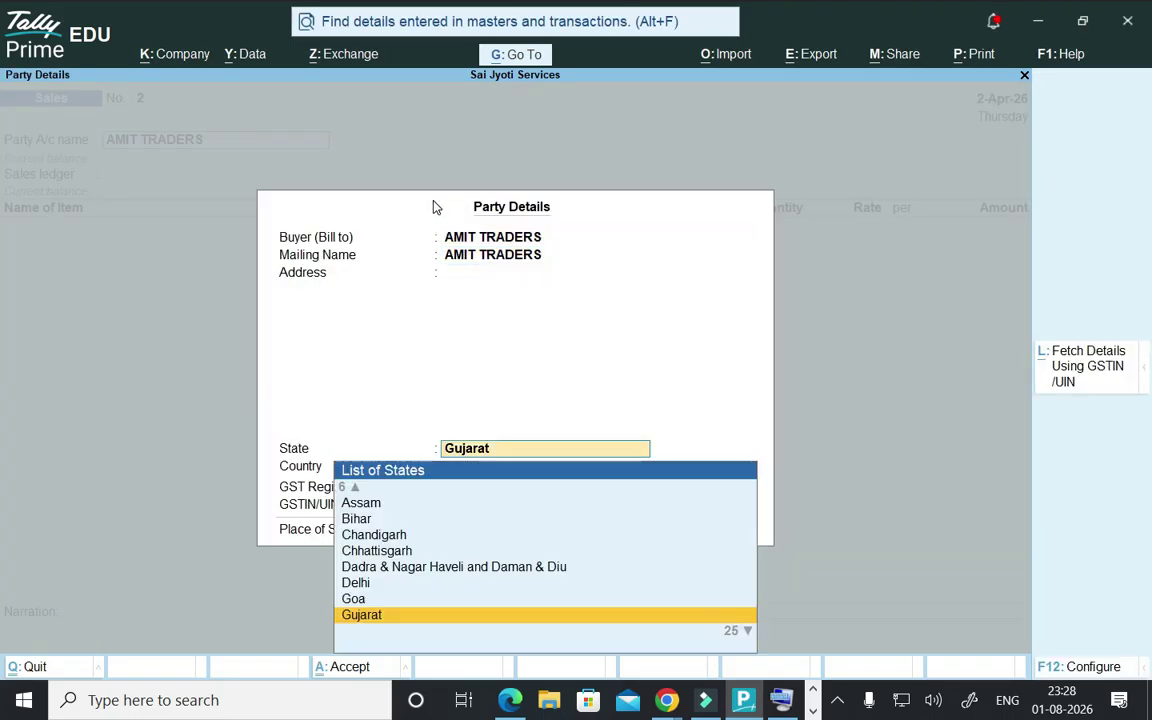
pyautogui.press('Return')
pyautogui.press('Return')
pyautogui.press('Return')
pyautogui.press('Return')
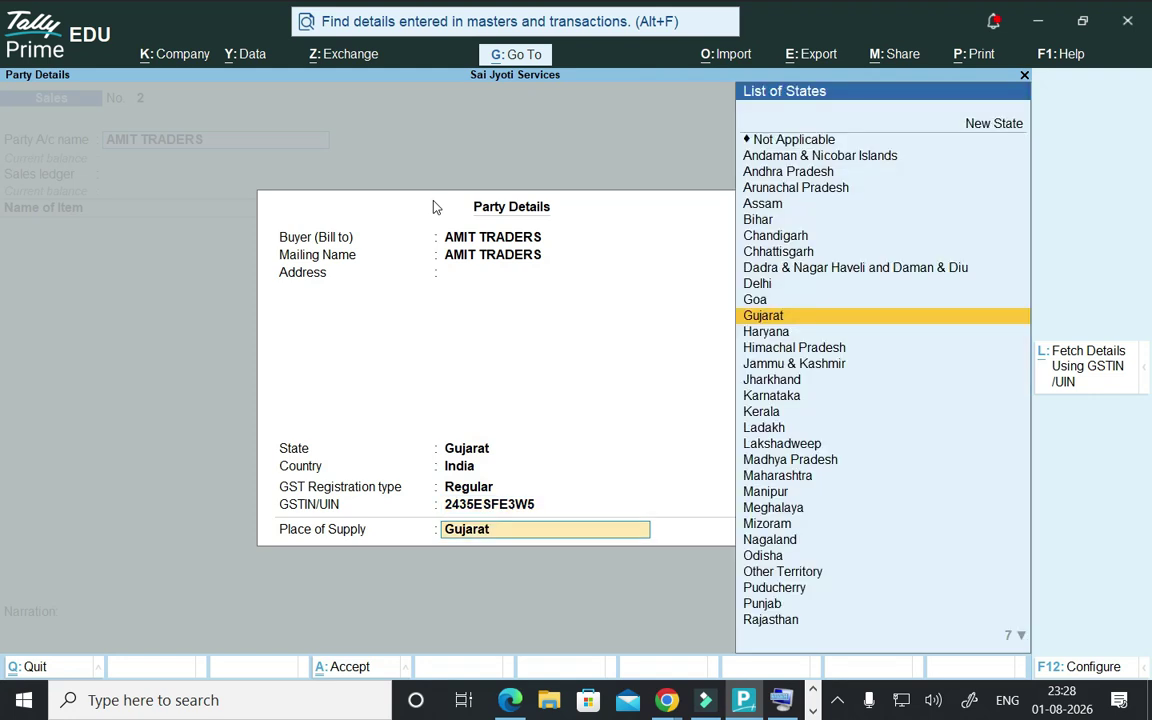
pyautogui.press('Return')
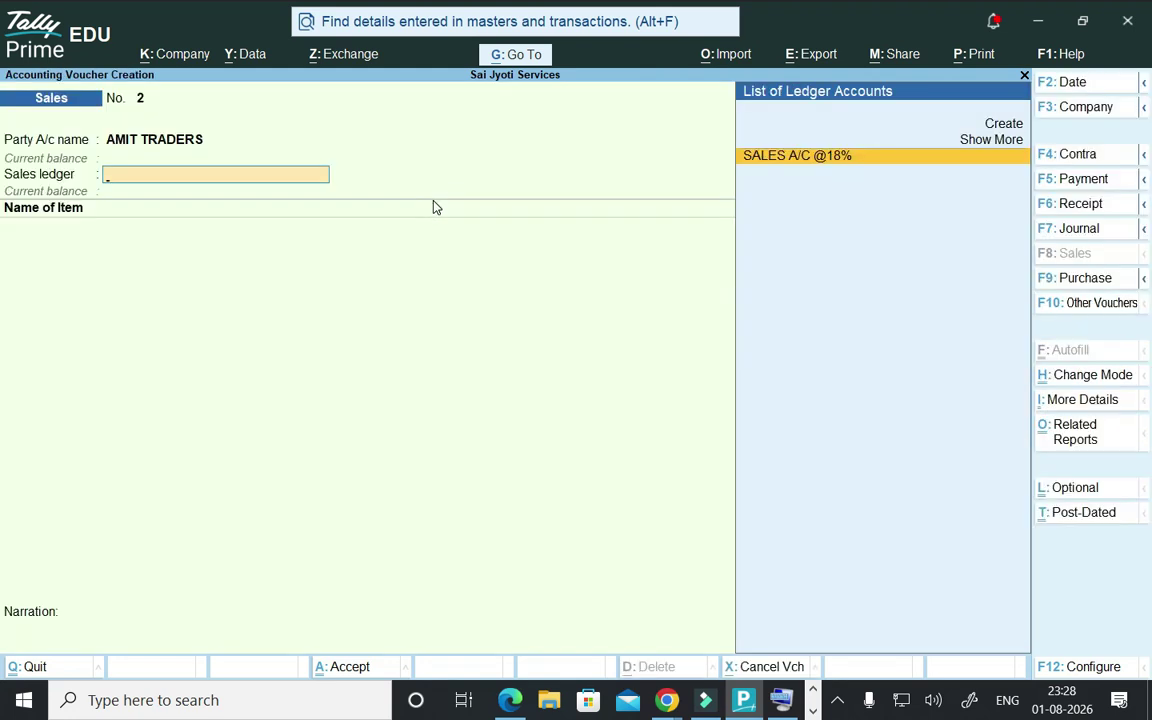
pyautogui.press('Return')
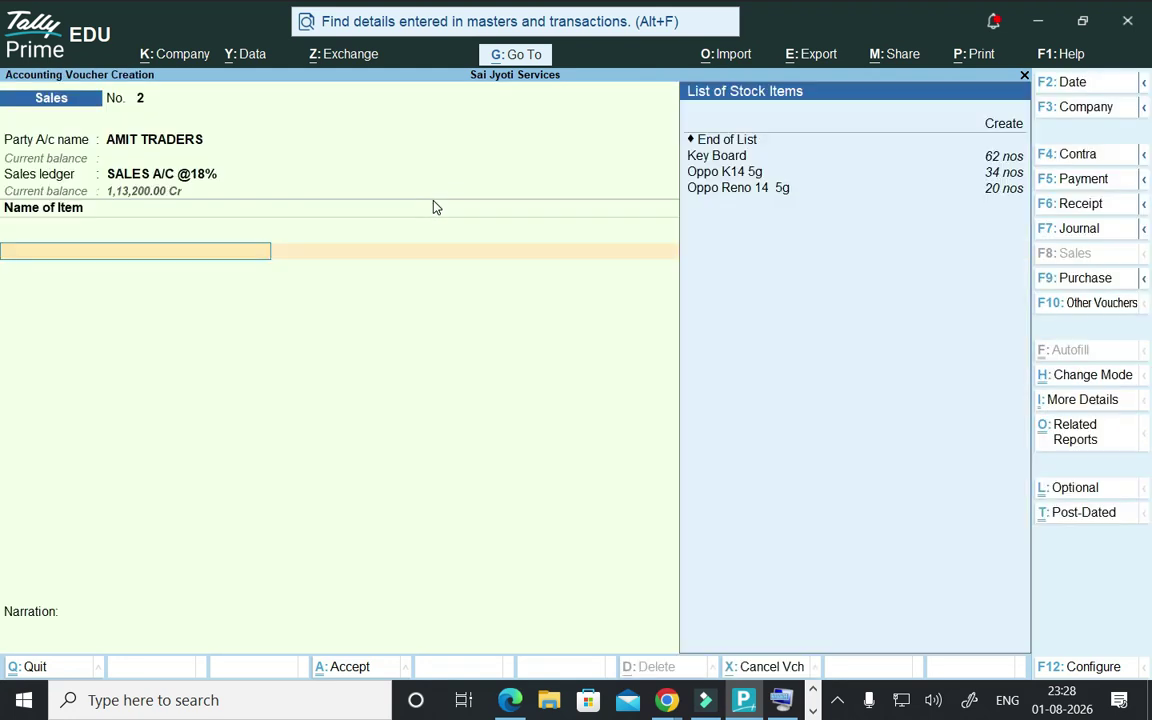
pyautogui.press('Down')
pyautogui.press('Down')
pyautogui.press('Down')
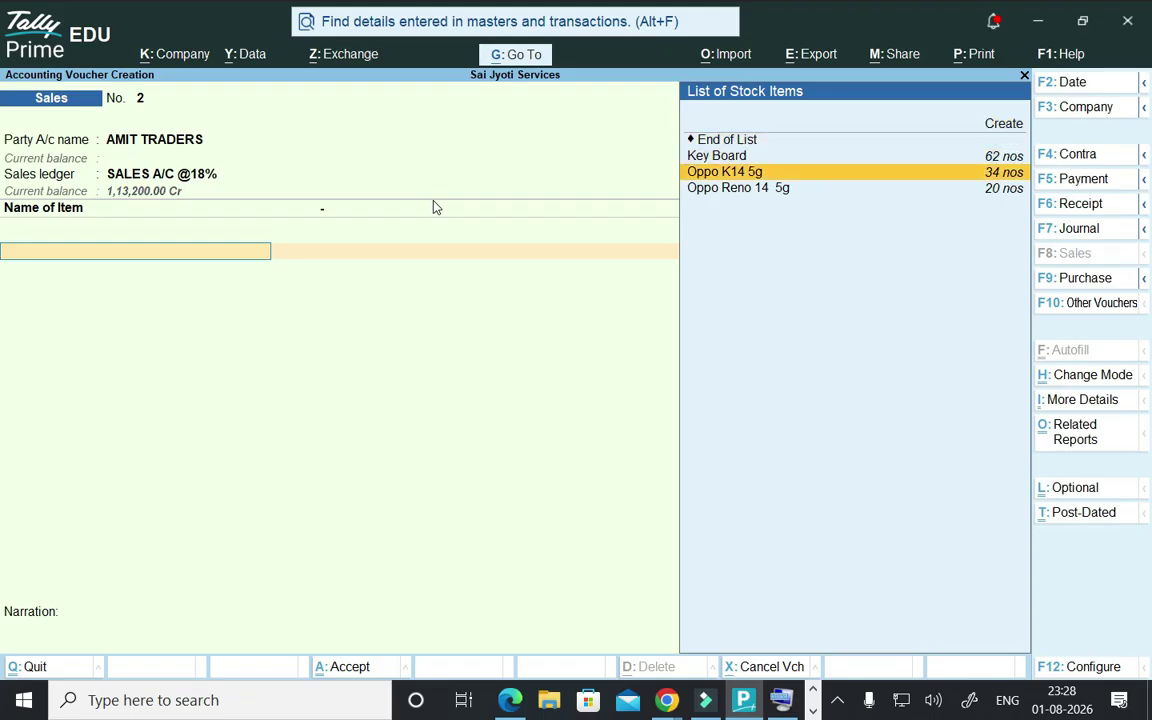
# - Add 6 nos of Oppo K14 5g from Storage Godown at 21,000, totalling 1,26,000.00
pyautogui.press('Return')
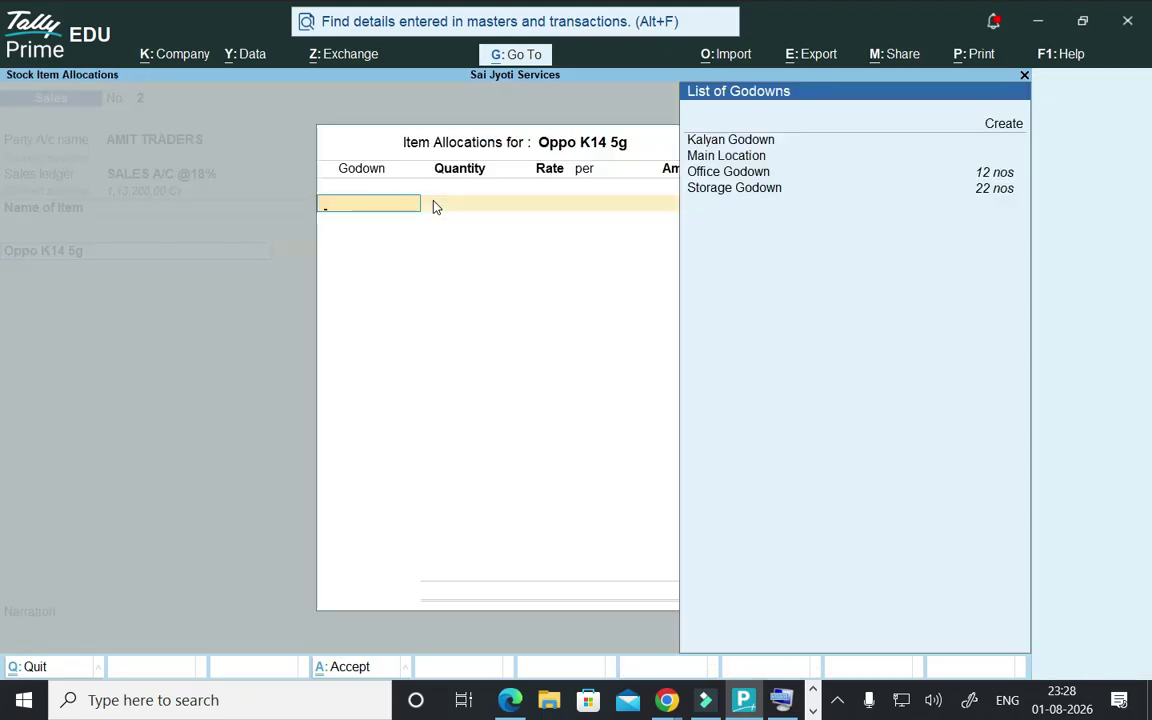
pyautogui.press('Down')
pyautogui.press('Down')
pyautogui.press('Down')
pyautogui.press('Down')
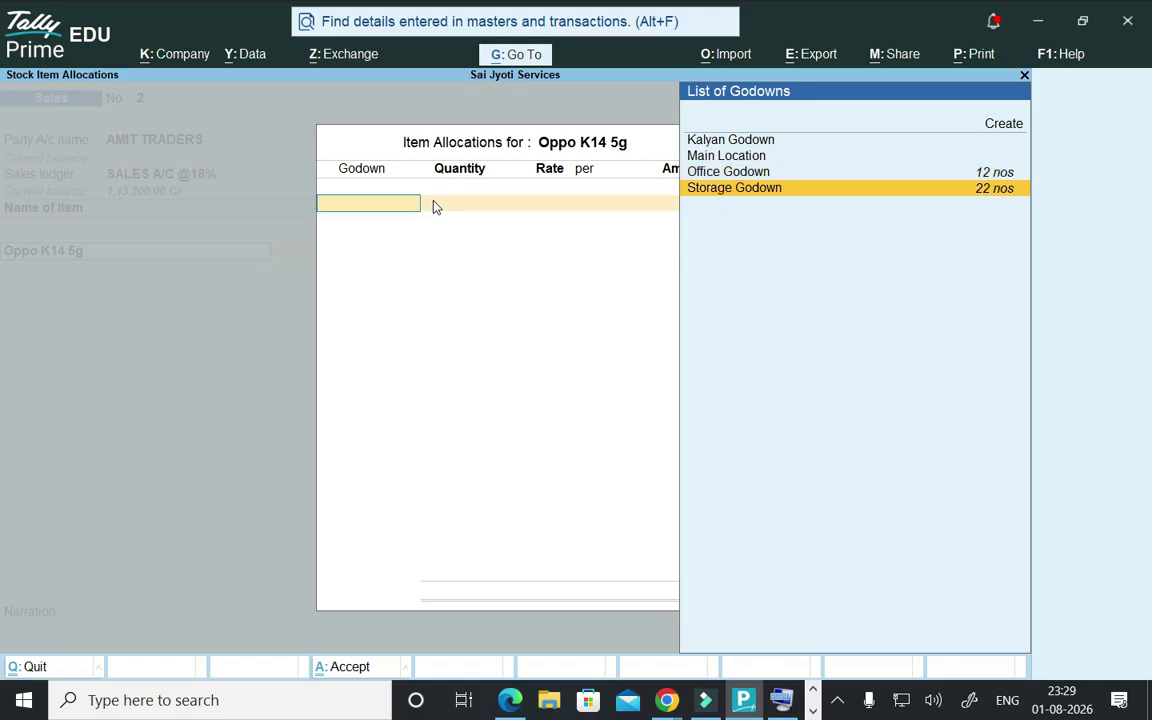
pyautogui.press('Return')
pyautogui.write('6')
pyautogui.press('Return')
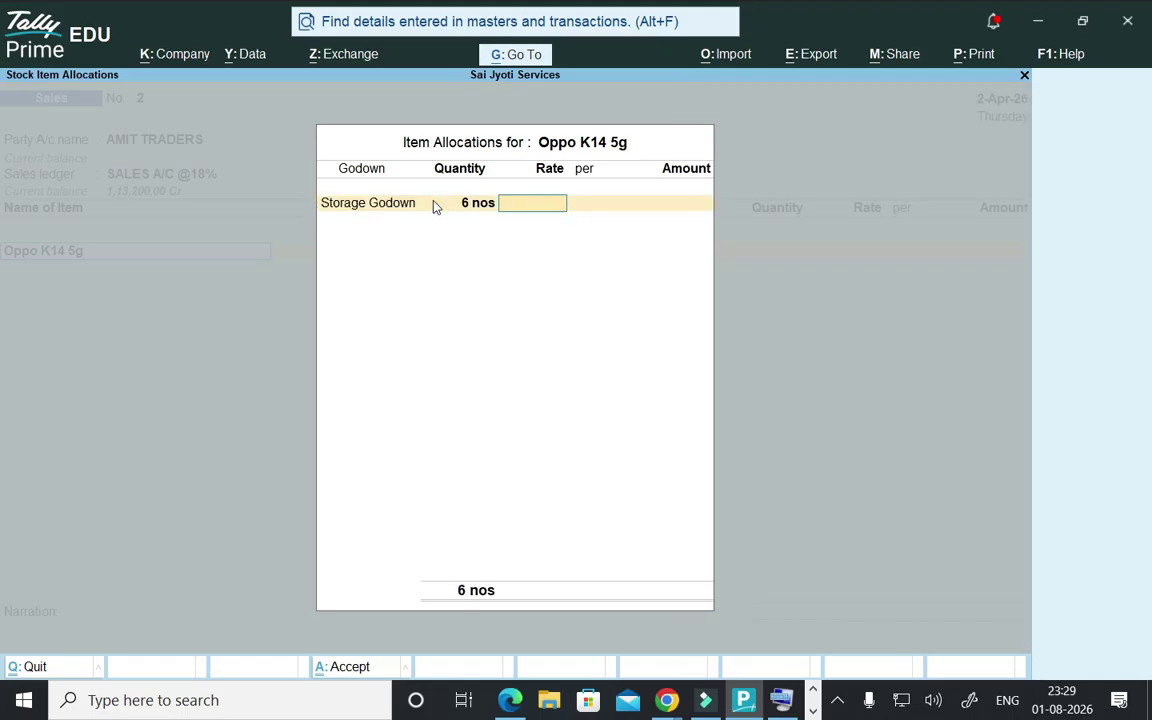
pyautogui.write('21,000')
pyautogui.press('Return')
pyautogui.press('Return')
pyautogui.press('Return')
pyautogui.press('Return')
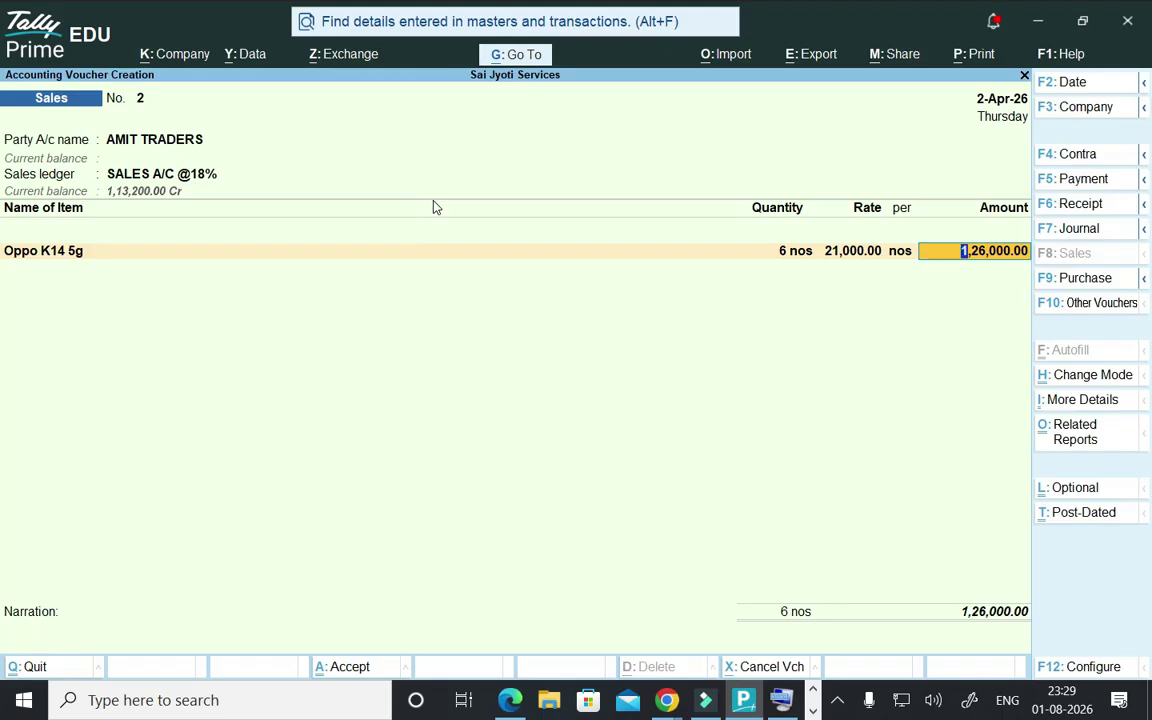
pyautogui.press('Return')
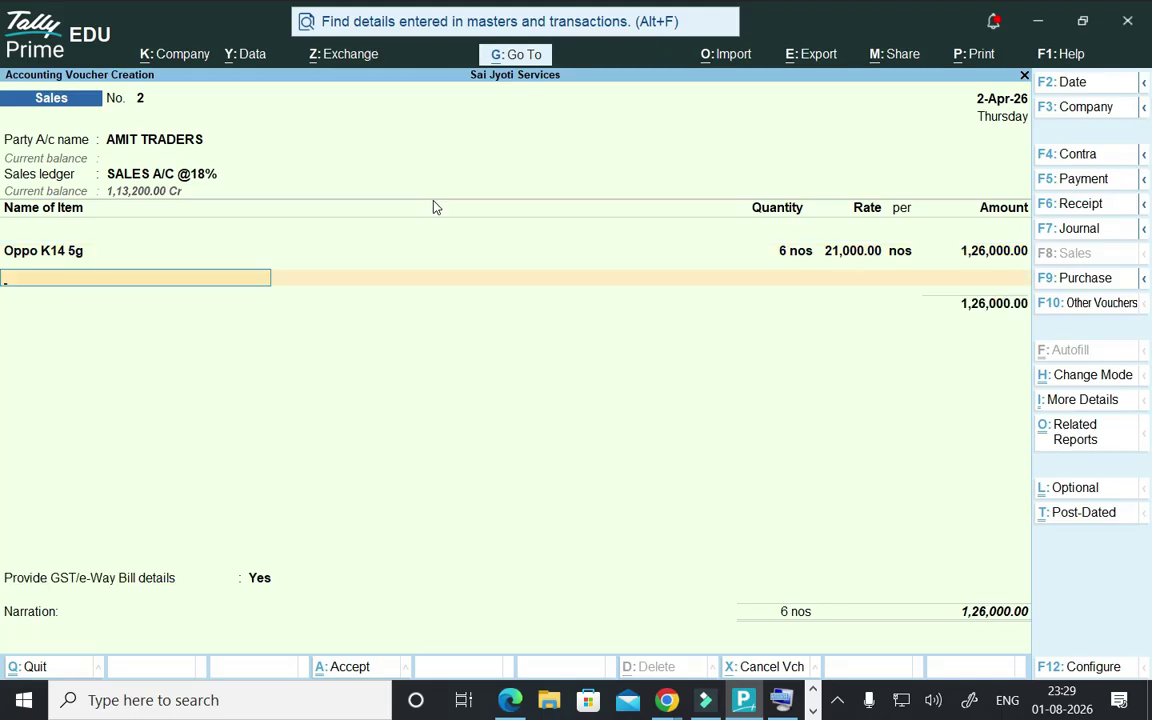
pyautogui.press('Return')
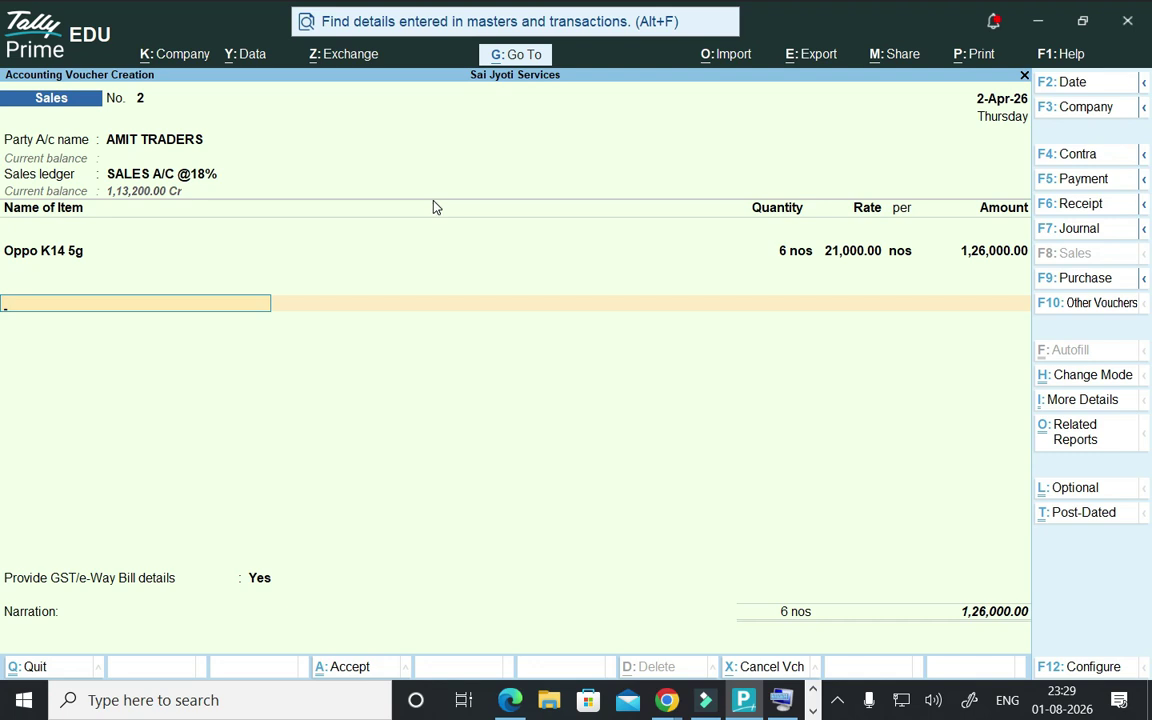
# - Add IGST@18% (22,680.00) as the tax line and decline the GST/e-Way Bill details
pyautogui.press('Return')
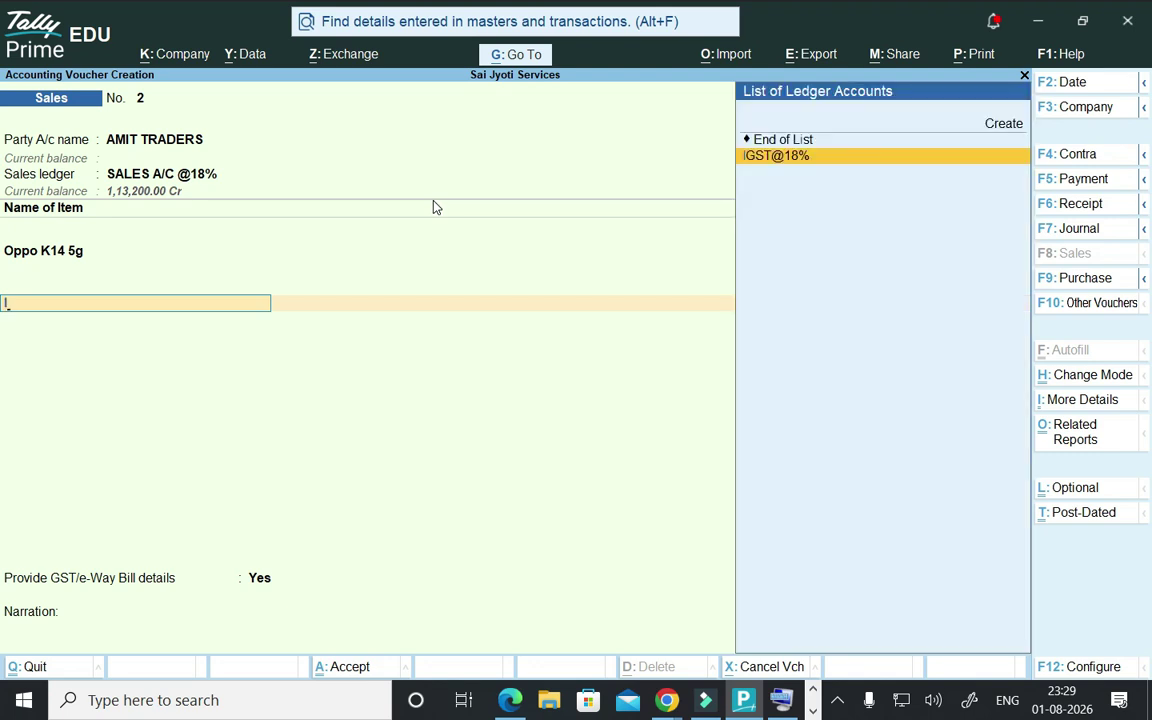
pyautogui.press('Return')
pyautogui.press('Return')
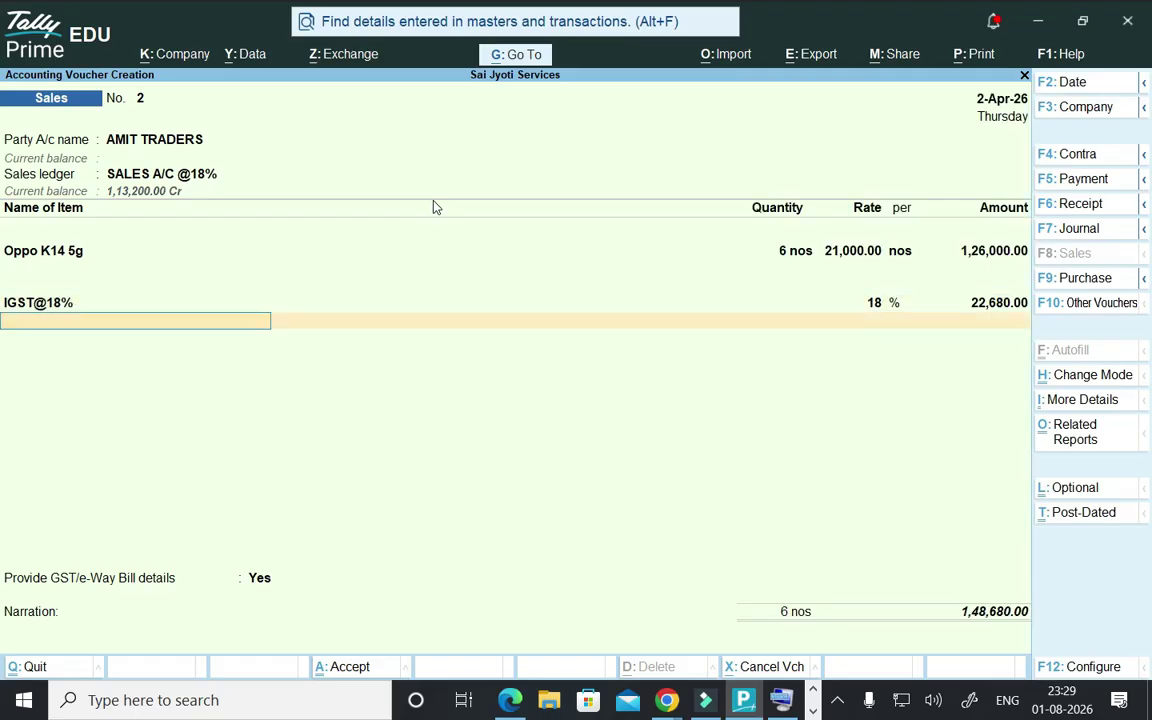
pyautogui.press('Return')
pyautogui.press('Up')
pyautogui.press('Return')
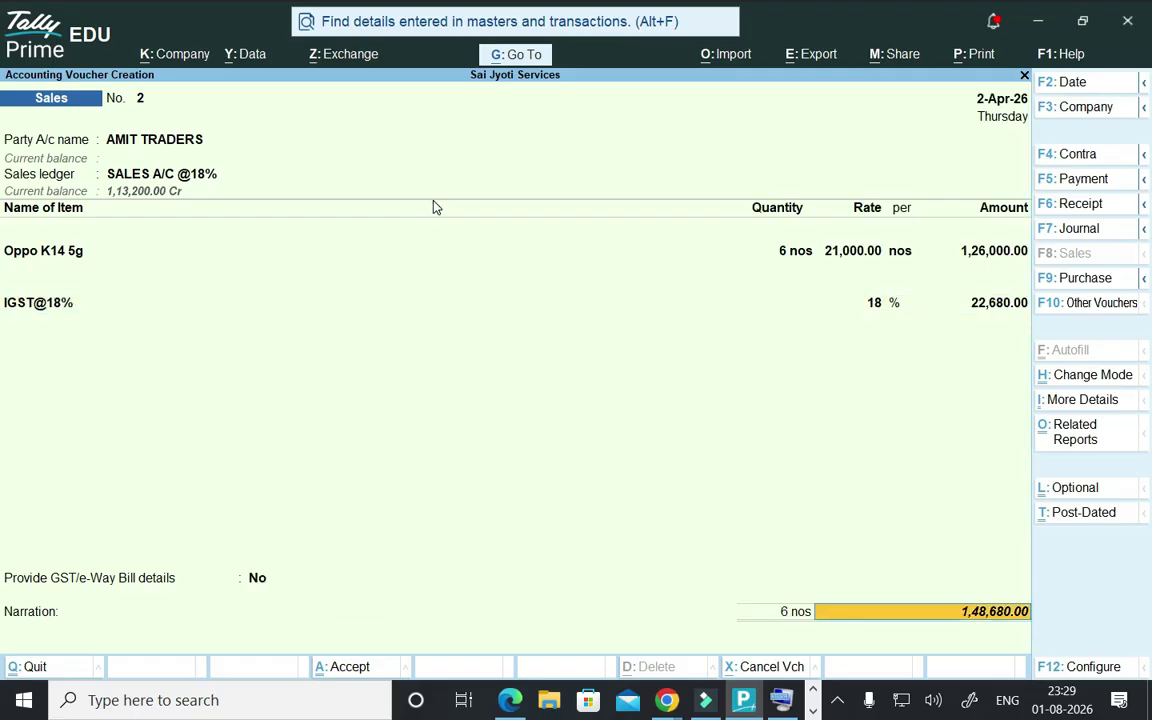
pyautogui.press('Return')
pyautogui.press('Return')
pyautogui.press('Return')
pyautogui.press('Return')
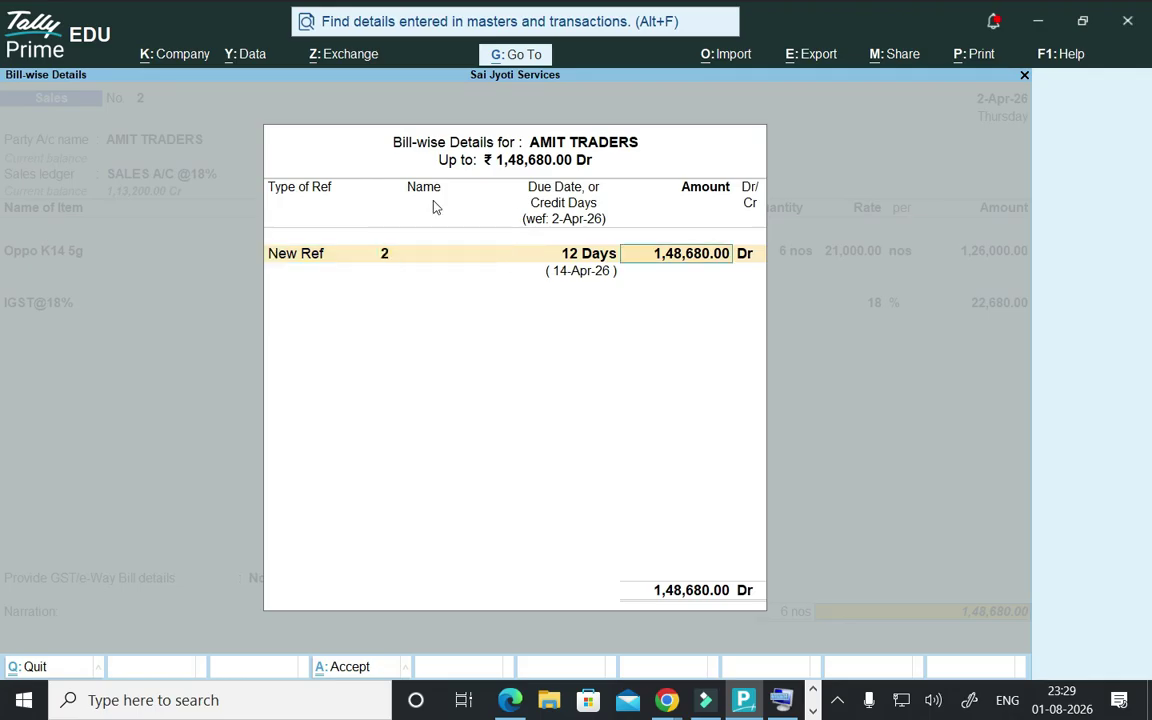
pyautogui.press('Return')
# - Save voucher No. 2 at 1,48,680.00 as a New Ref bill and skip the e-Way Bill
pyautogui.press('Return')
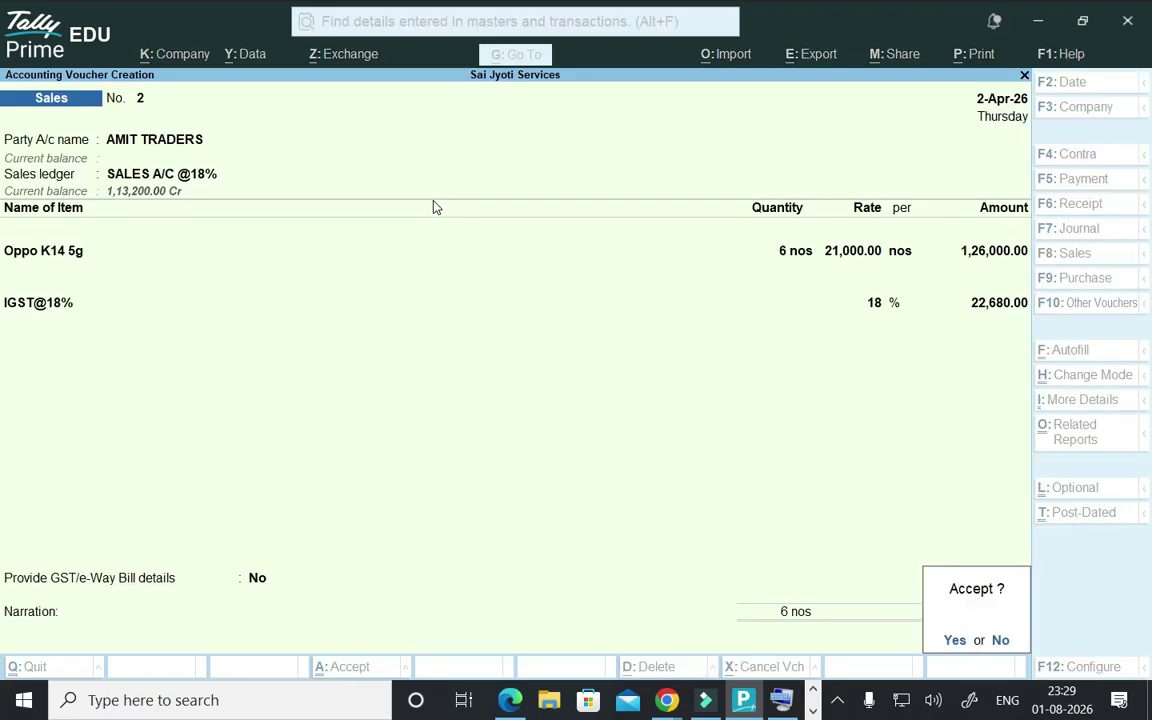
pyautogui.press('Return')
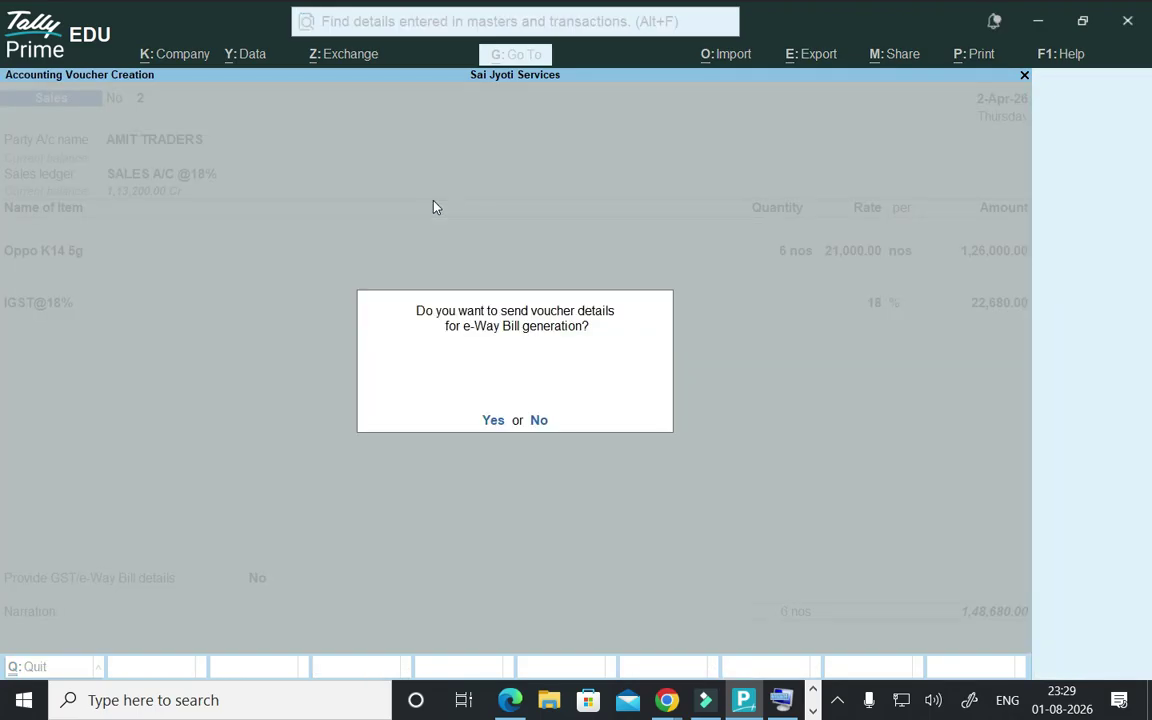
pyautogui.press('Return')
pyautogui.press('Return')
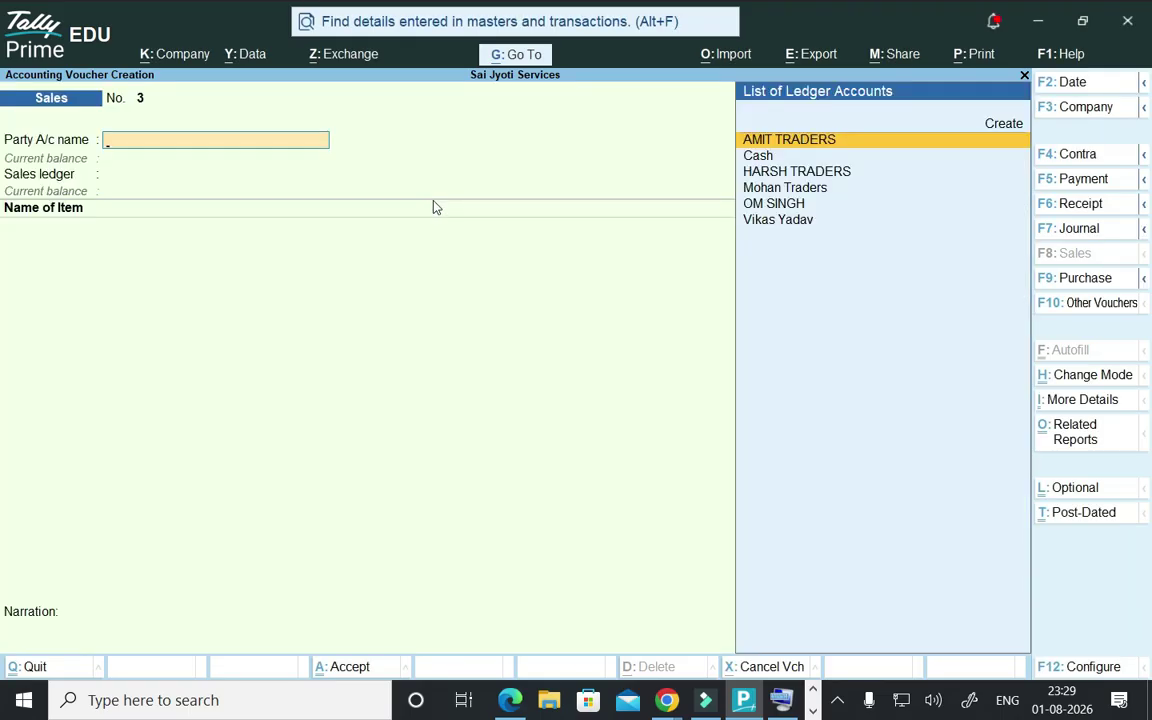
pyautogui.press('Escape')
pyautogui.press('Return')
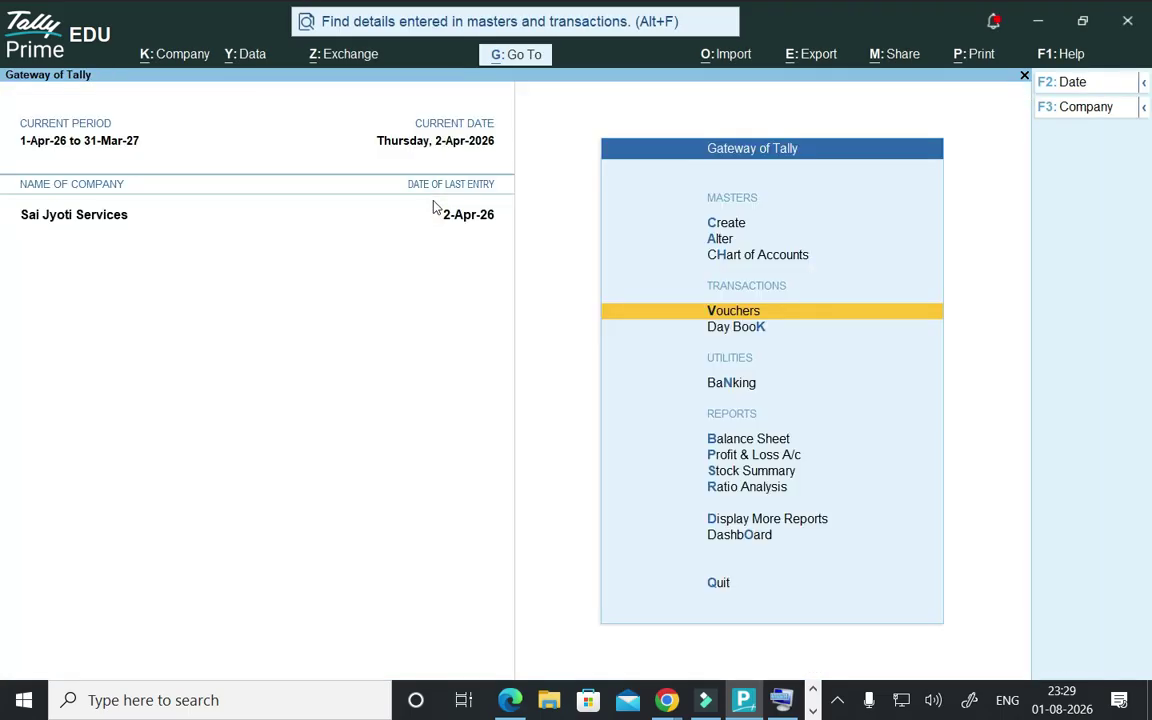
# - Open the AMIT TRADERS sales voucher No. 2 from the Day Book
pyautogui.press('Down')
pyautogui.press('Return')
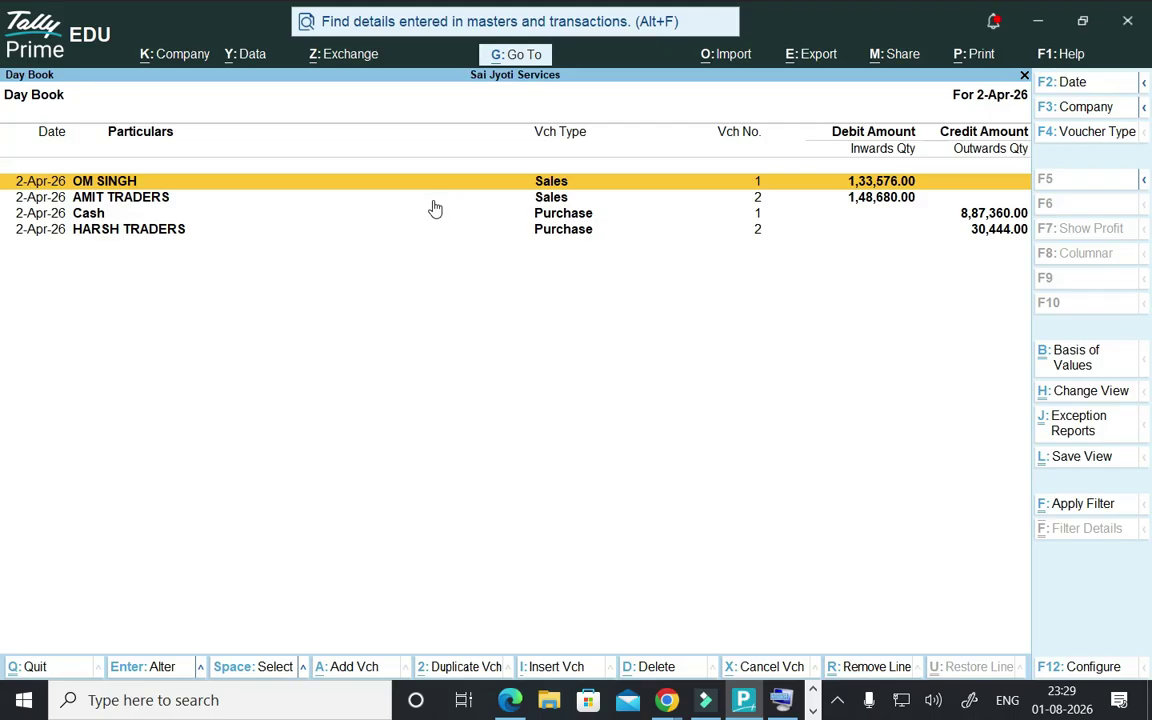
pyautogui.press('Down')
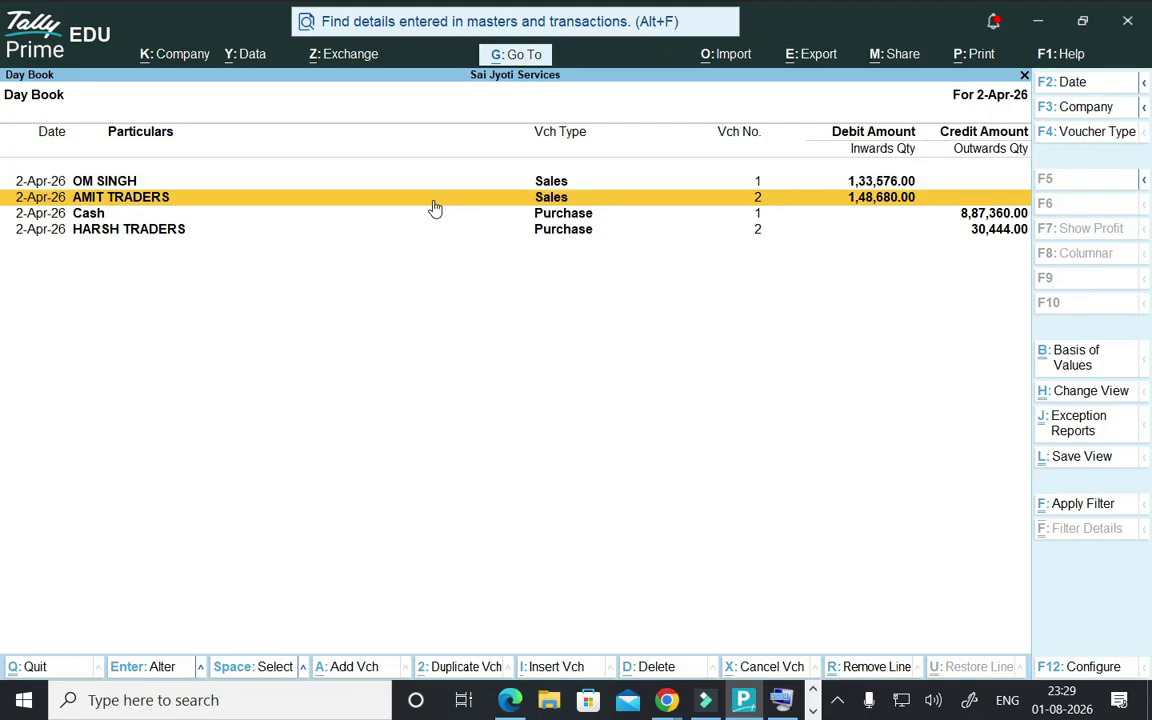
pyautogui.press('Return')
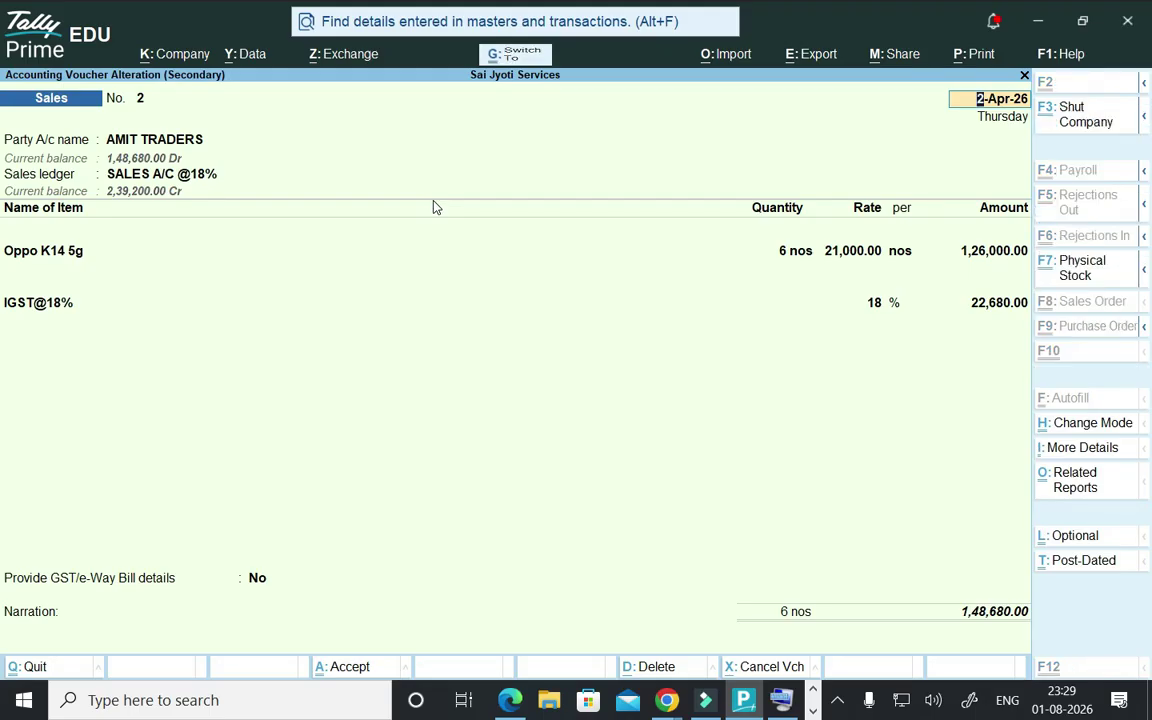
# - Preview it full-size as a Tax Invoice, then switch to the GST reference PDF in Edge
pyautogui.hotkey('alt', 'p')
pyautogui.press('i')
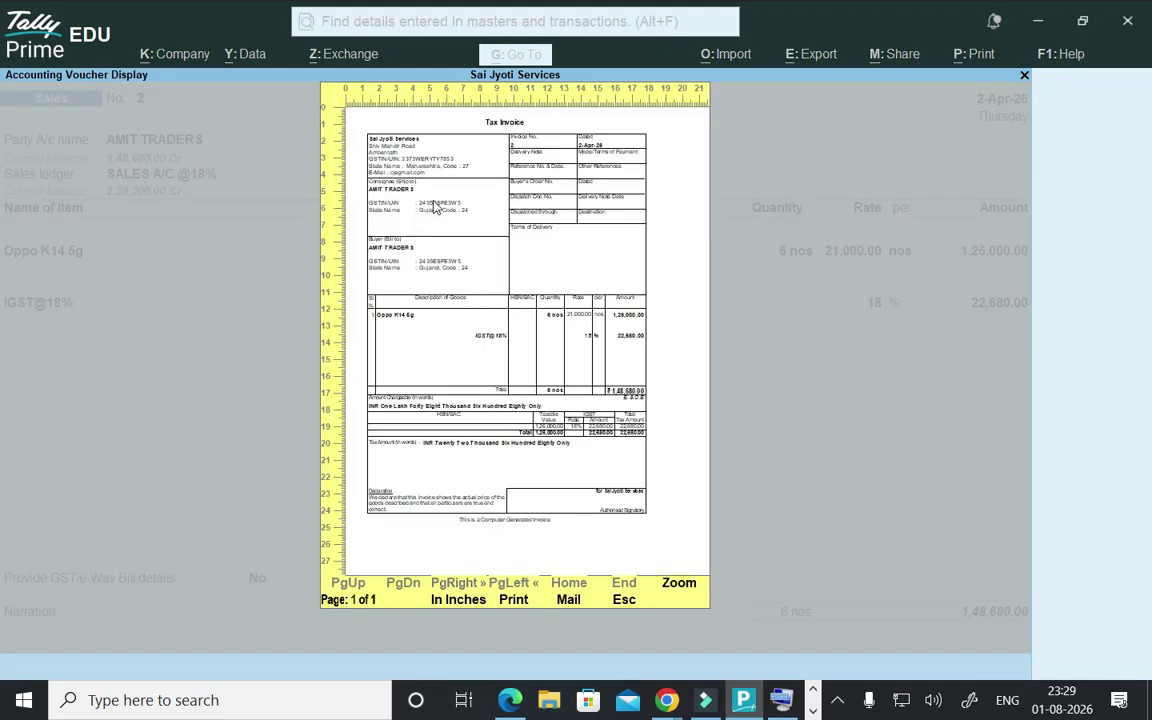
pyautogui.click(433, 207)
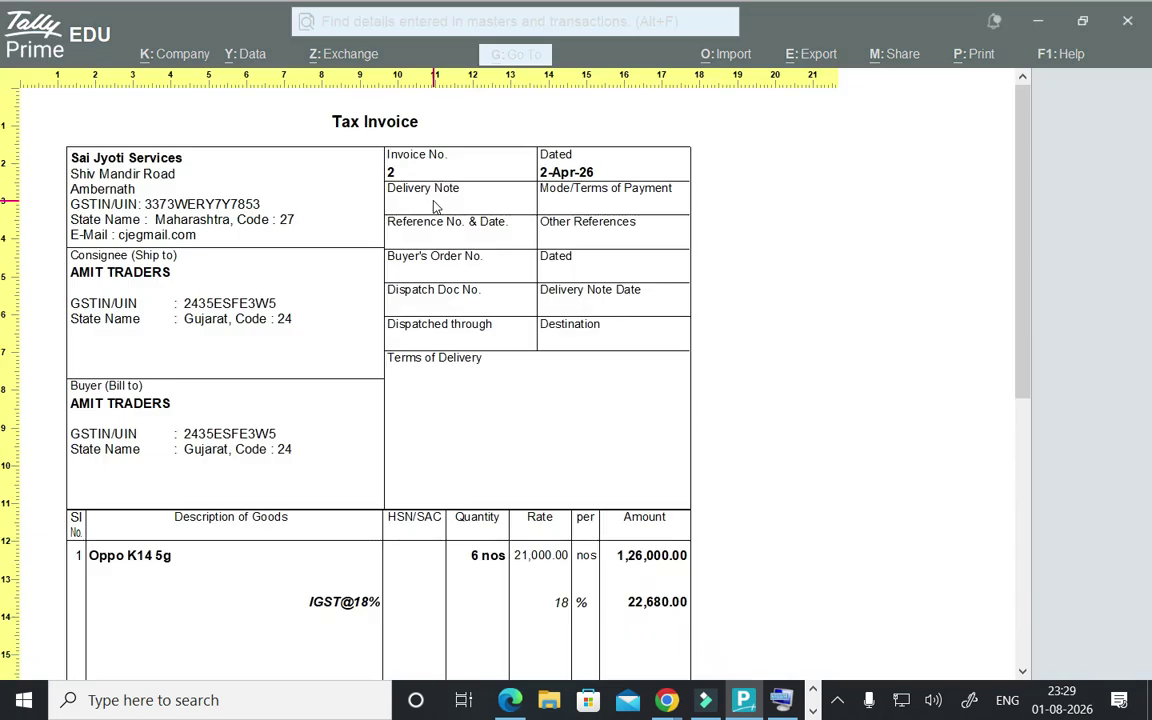
pyautogui.click(510, 700)
pyautogui.scroll(-10, 385, 512)
# - Scroll the GST PDF from page 76 to the Purchase GST Invoice Sundry Creditors table on page 89
pyautogui.scroll(-20, 388, 511)
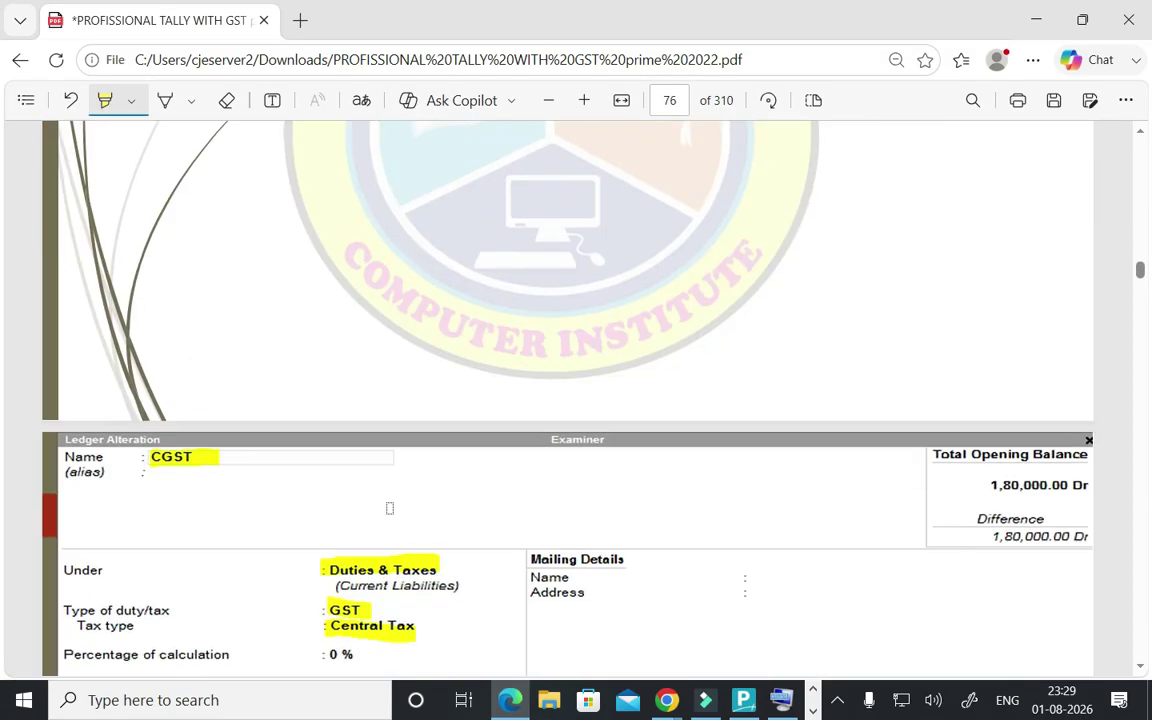
pyautogui.scroll(-20, 390, 508)
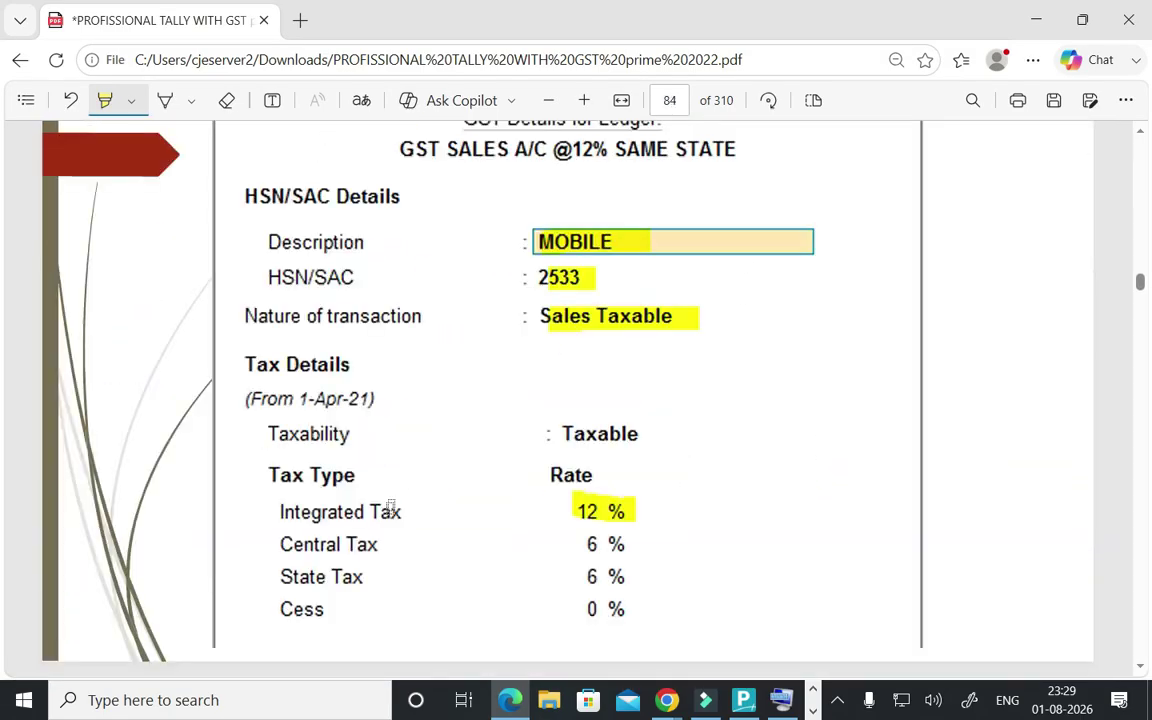
pyautogui.scroll(8, 393, 502)
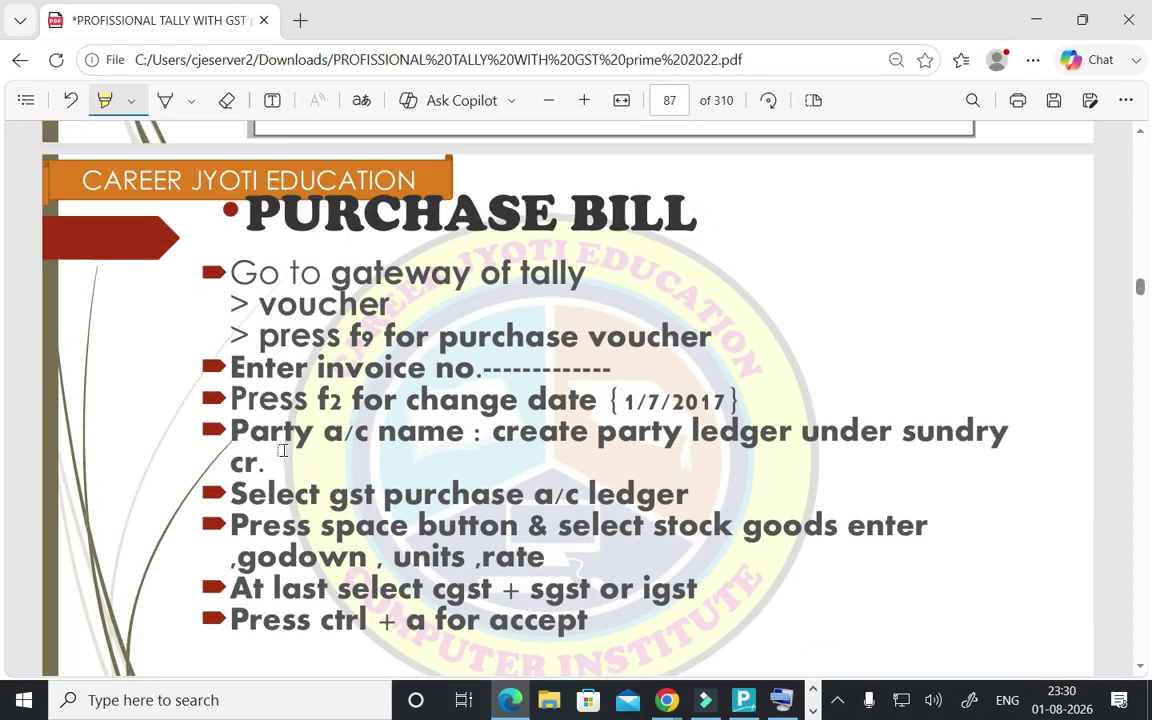
pyautogui.scroll(-2, 285, 400)
pyautogui.scroll(-2, 347, 400)
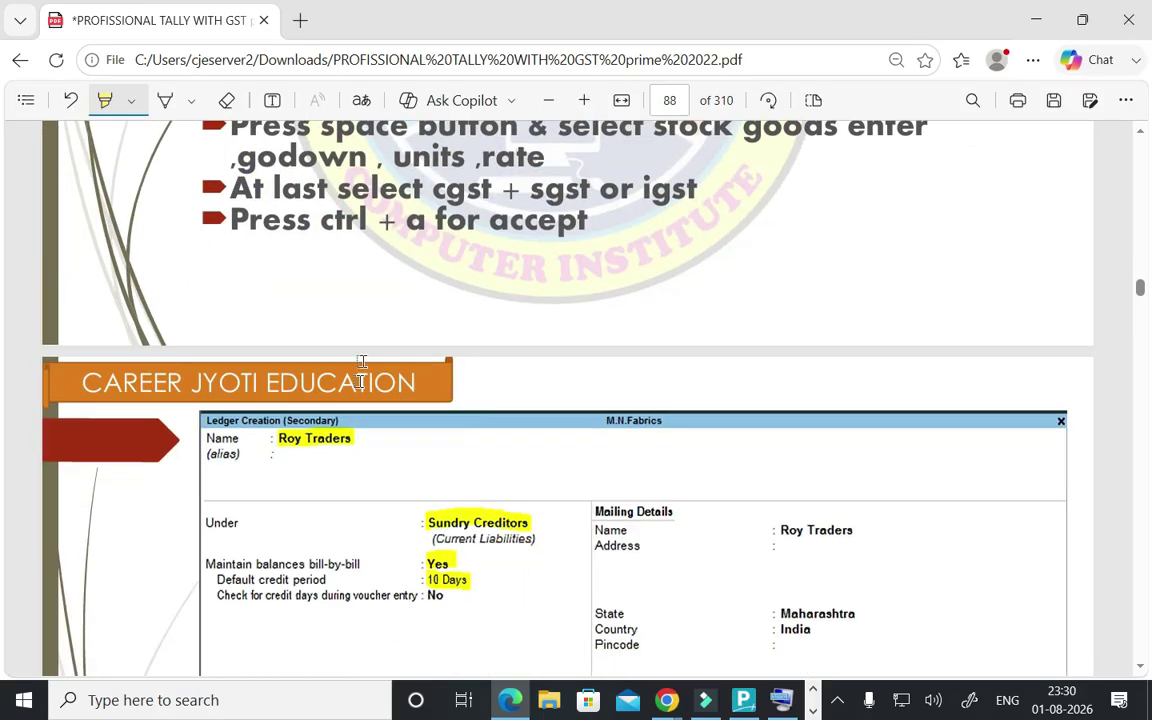
pyautogui.scroll(-2, 338, 250)
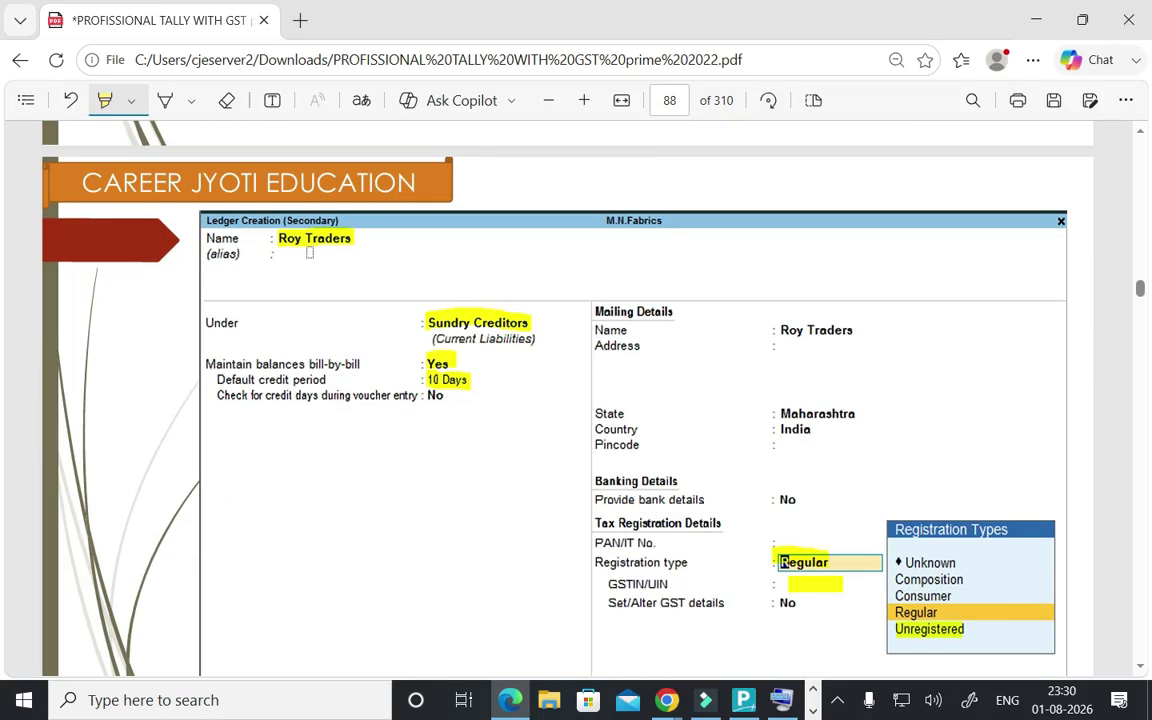
pyautogui.click(410, 327)
pyautogui.scroll(-2, 416, 316)
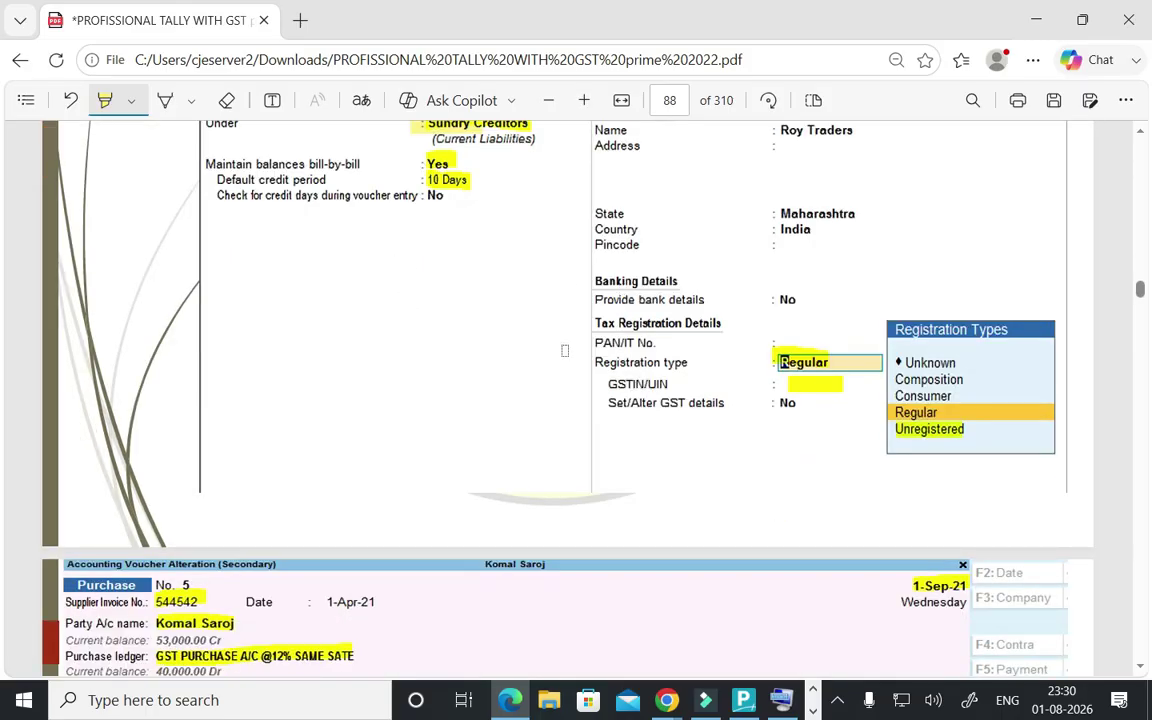
pyautogui.scroll(-5, 565, 350)
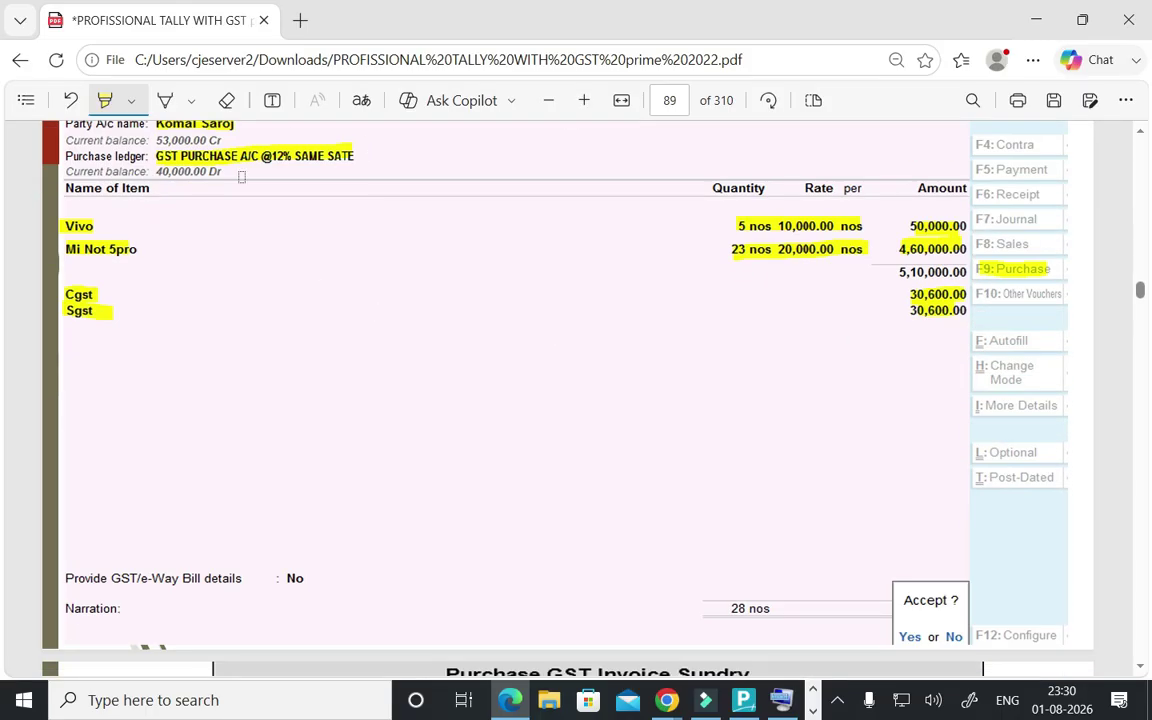
pyautogui.scroll(2, 241, 176)
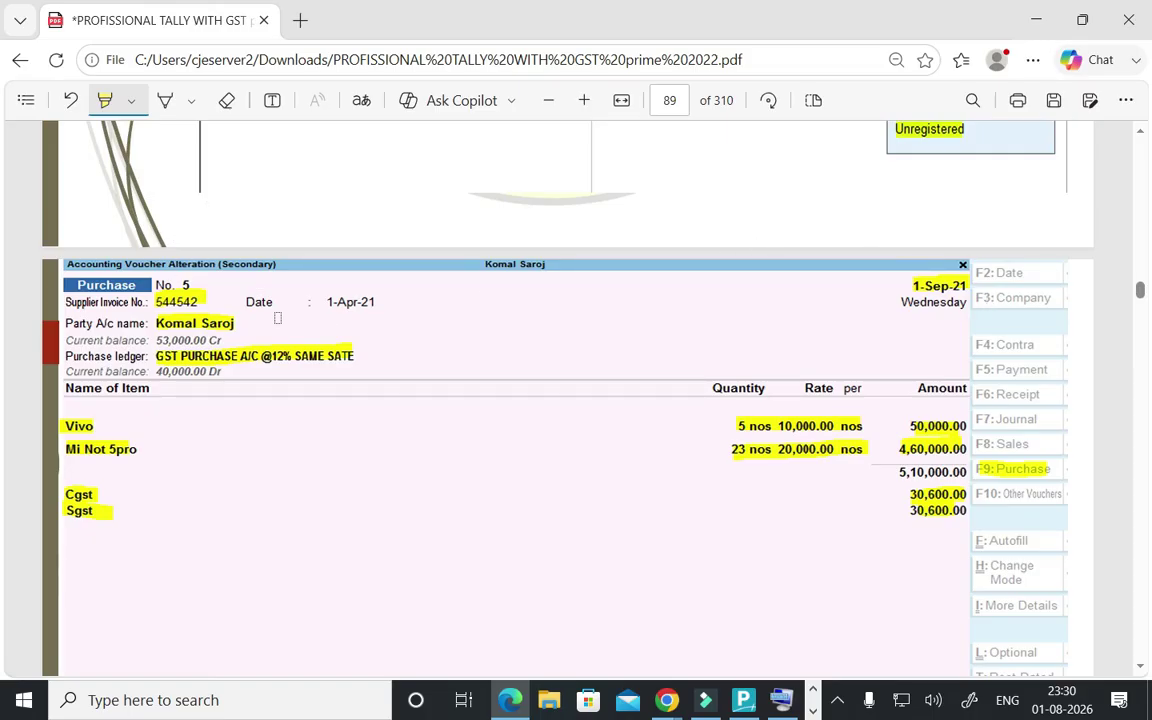
pyautogui.scroll(-1, 236, 322)
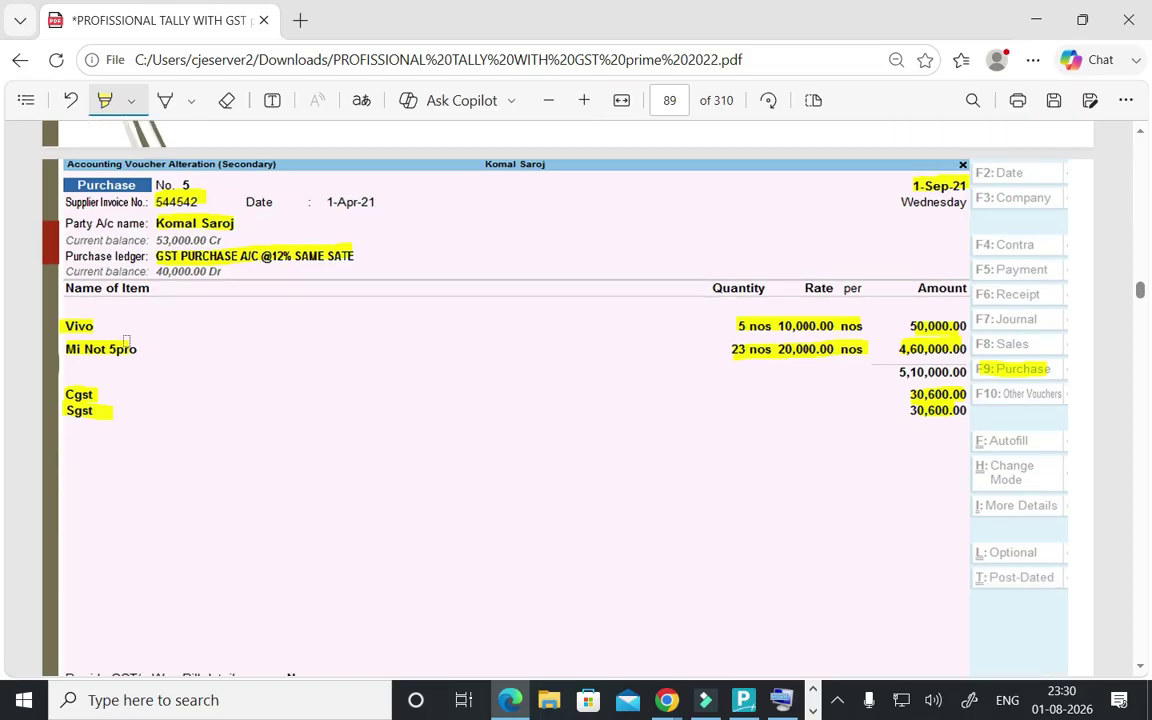
pyautogui.scroll(-3, 175, 404)
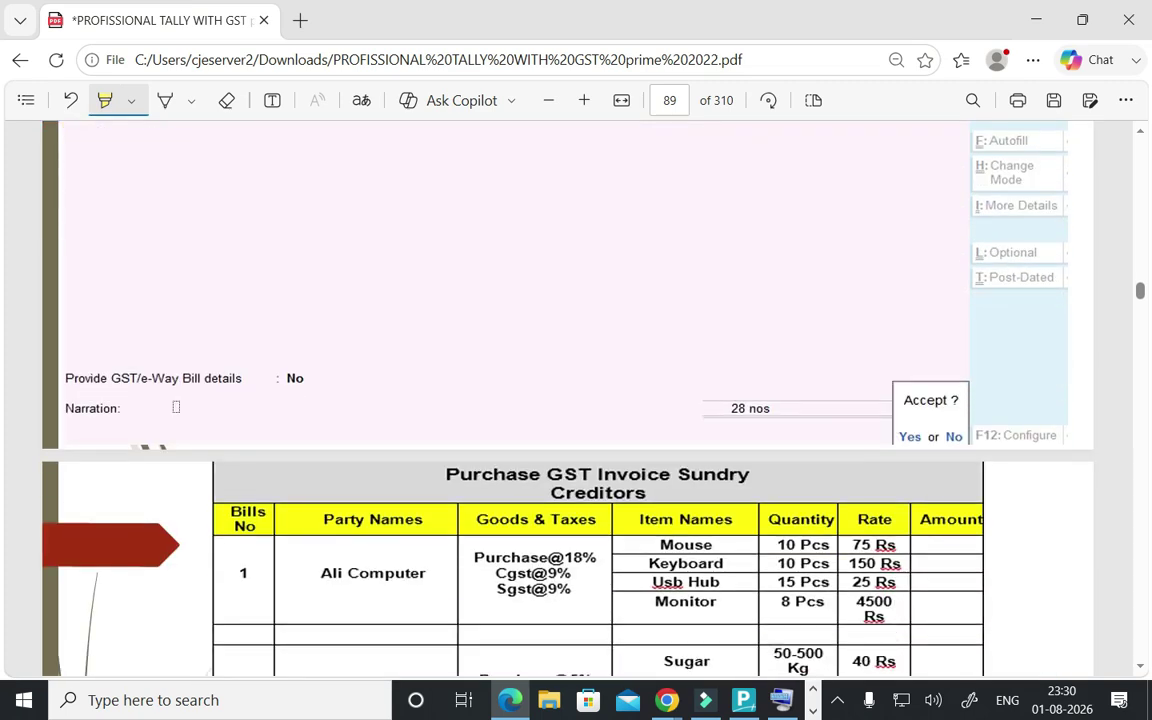
# - Highlight the Item Names column, Ali Computer and bill number 1 in yellow in the Sundry Creditors table
pyautogui.scroll(-3, 176, 407)
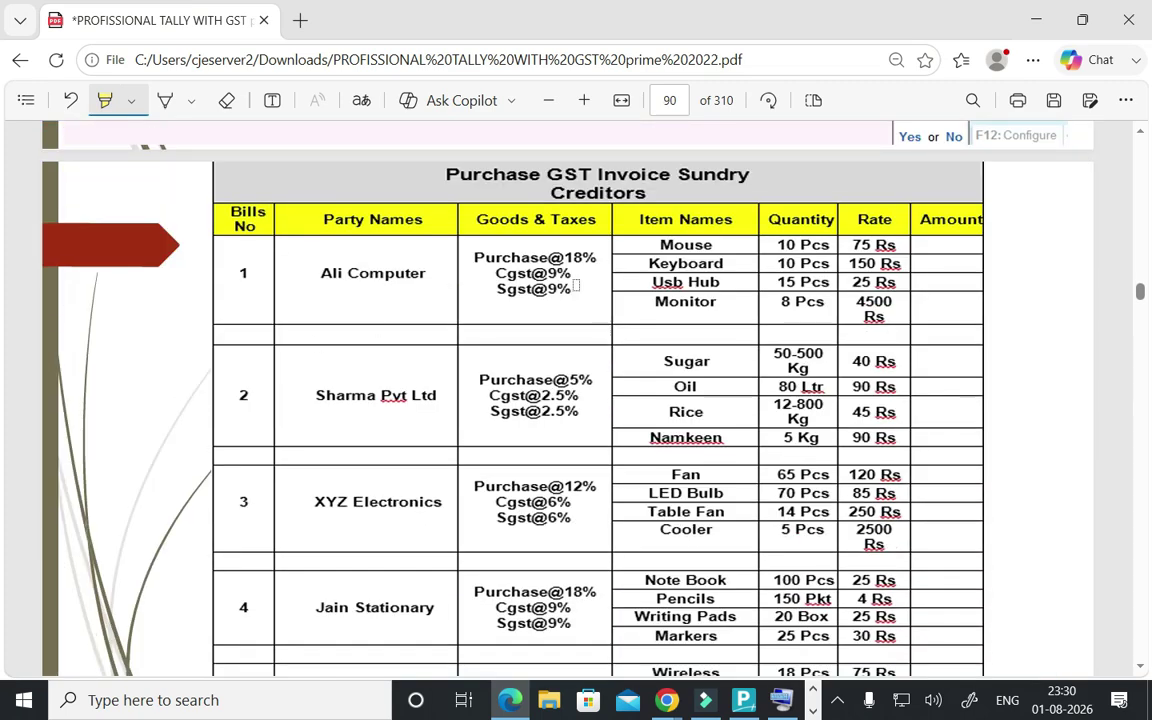
pyautogui.click(648, 252)
pyautogui.moveTo(648, 252); pyautogui.dragTo(600, 303)
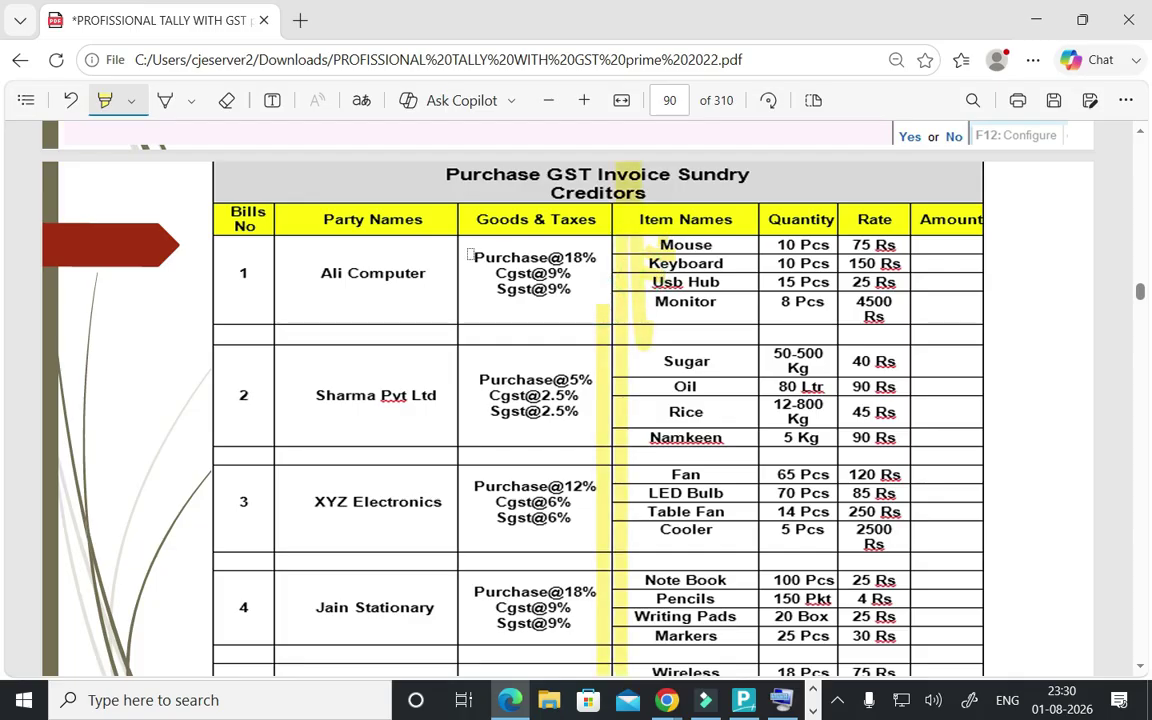
pyautogui.moveTo(311, 268); pyautogui.dragTo(399, 273)
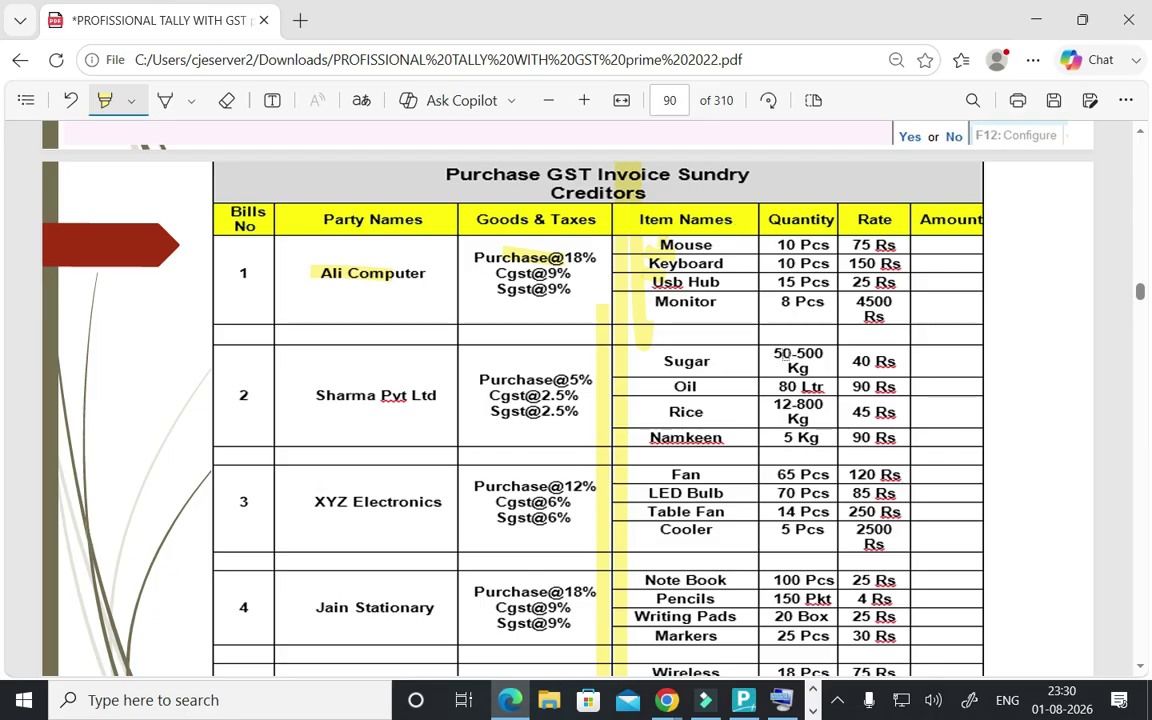
pyautogui.moveTo(222, 278); pyautogui.dragTo(268, 264)
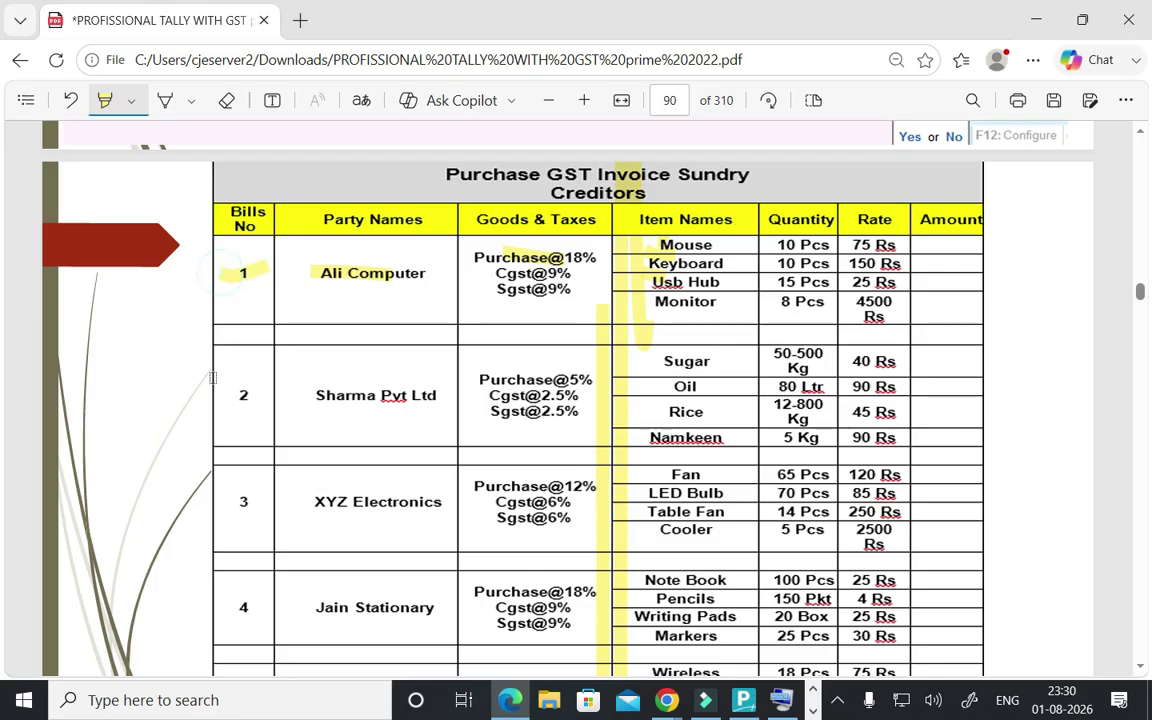
pyautogui.scroll(-10, 212, 377)
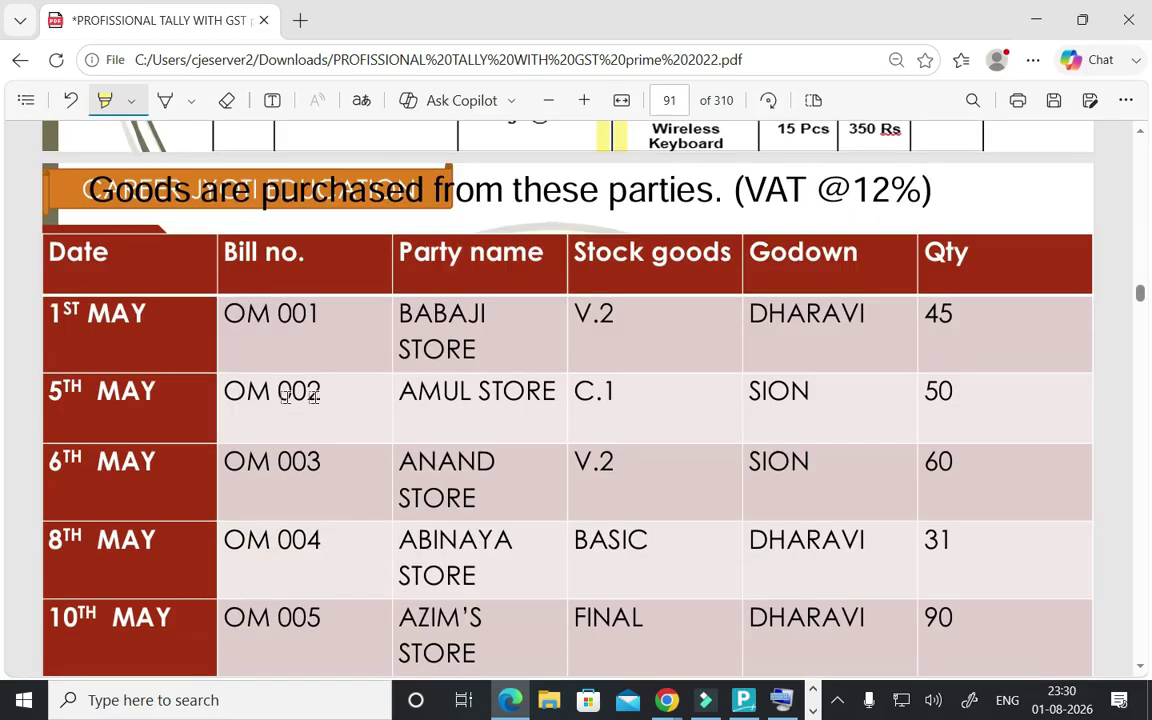
# - Scroll back up to the stock statement table on page 58, then down again to the GST slabs page
pyautogui.scroll(-3, 597, 398)
pyautogui.scroll(1, 590, 405)
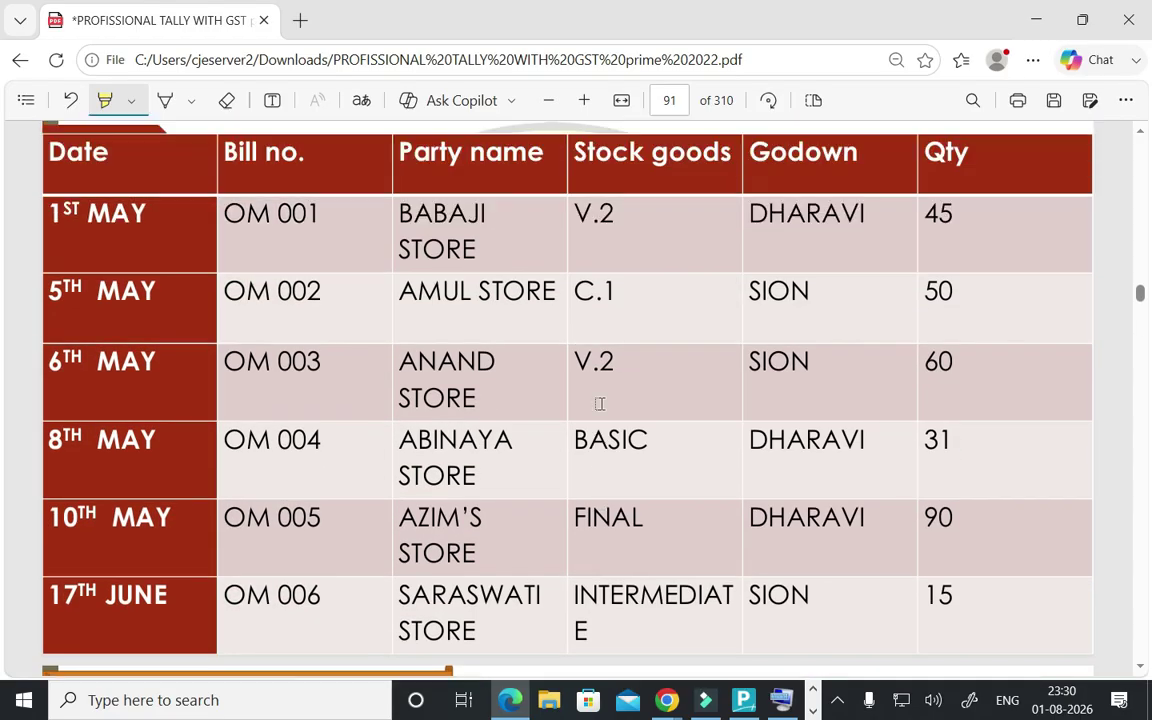
pyautogui.scroll(5, 600, 403)
pyautogui.scroll(-3, 600, 403)
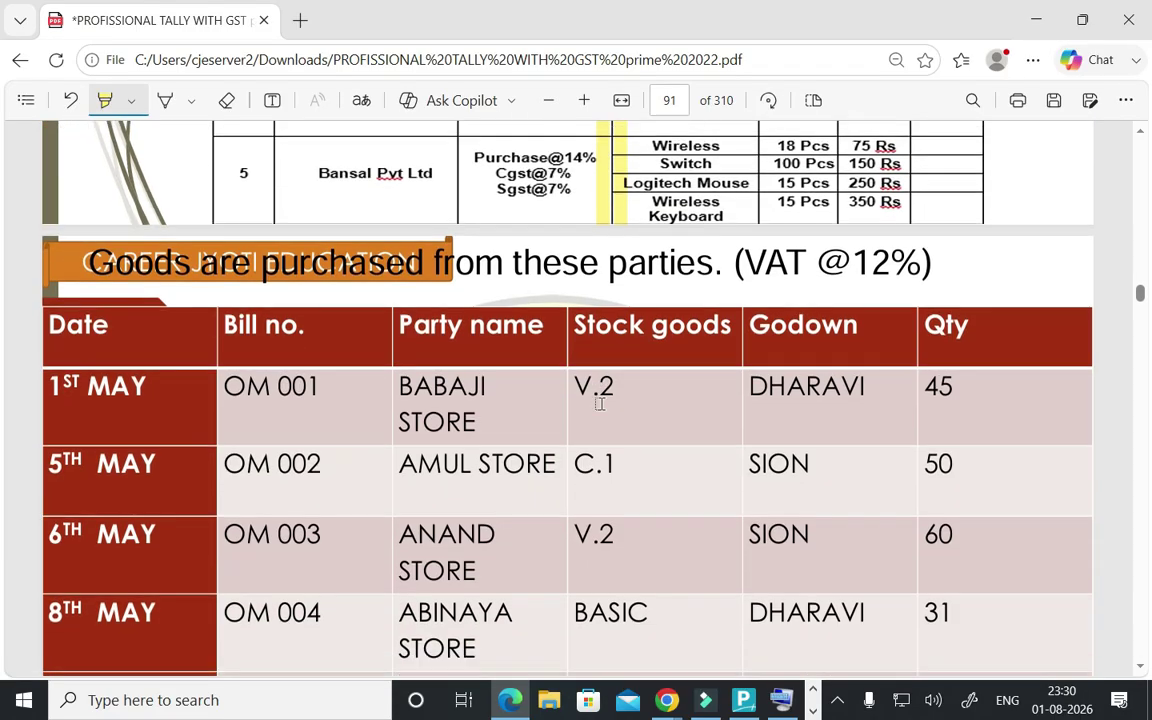
pyautogui.scroll(20, 600, 403)
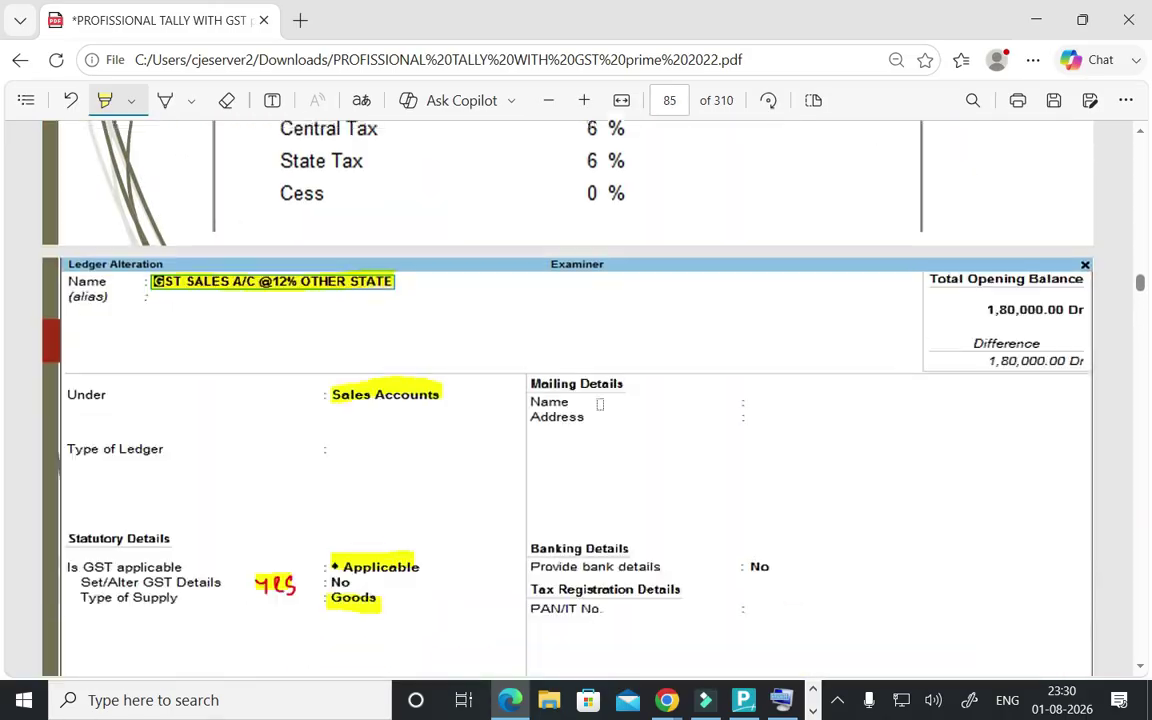
pyautogui.scroll(20, 600, 403)
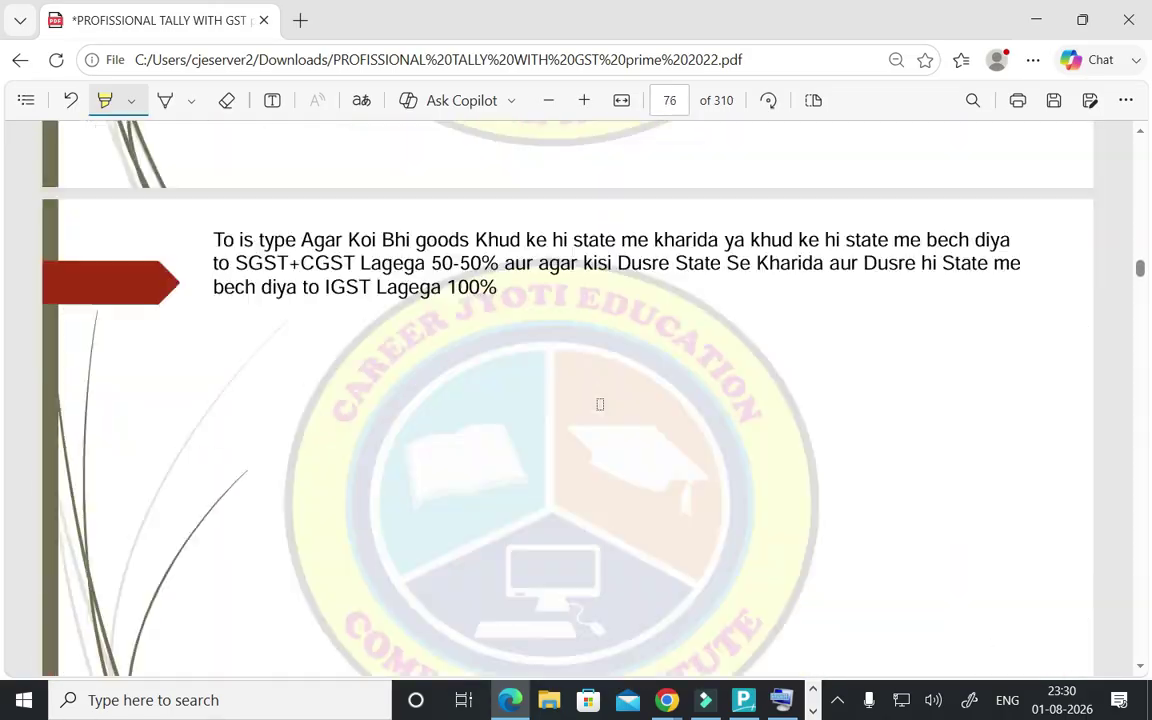
pyautogui.scroll(20, 600, 403)
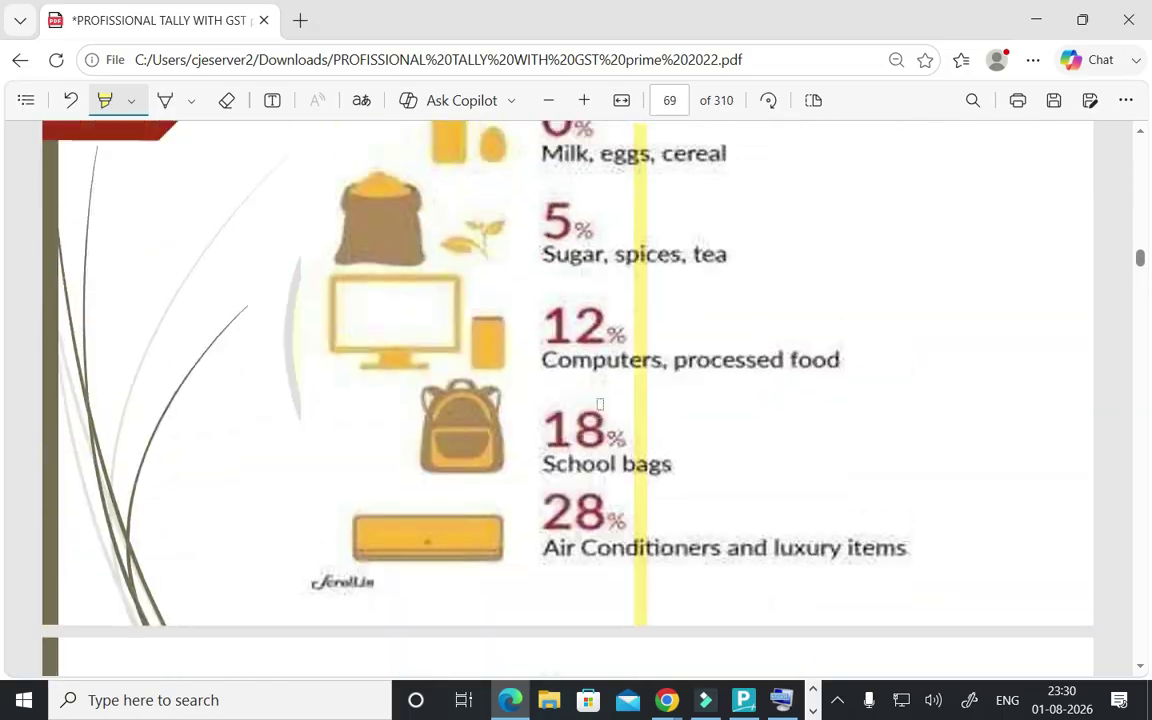
pyautogui.scroll(20, 600, 403)
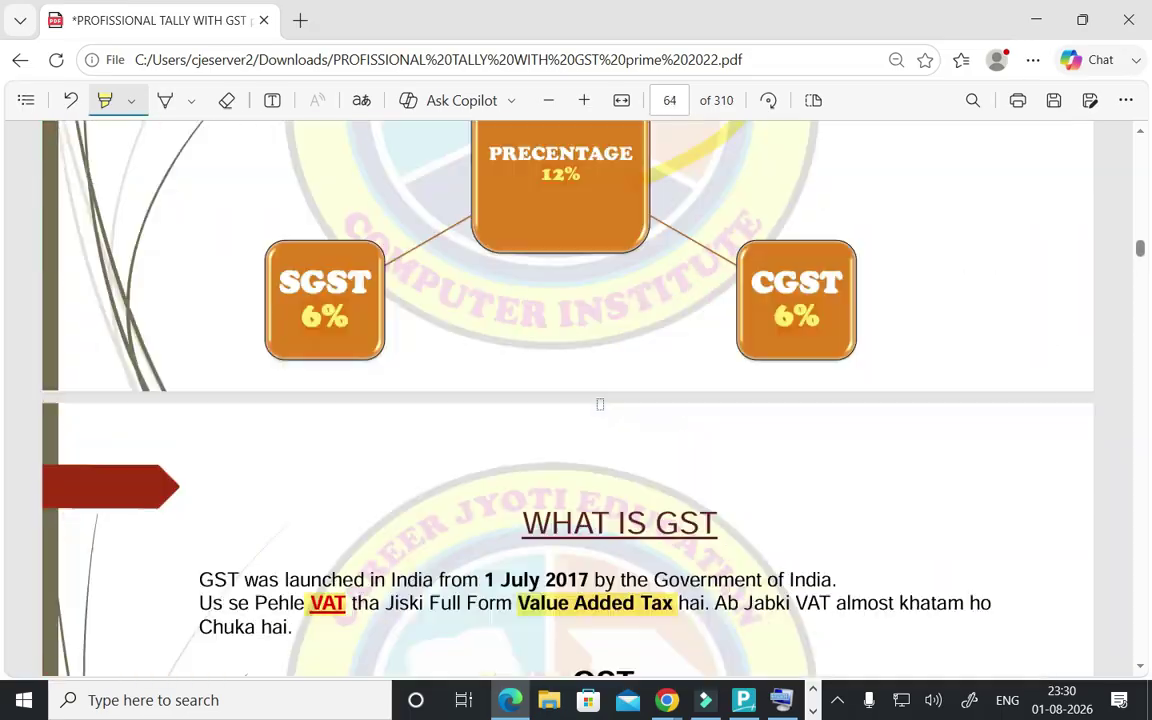
pyautogui.scroll(20, 600, 404)
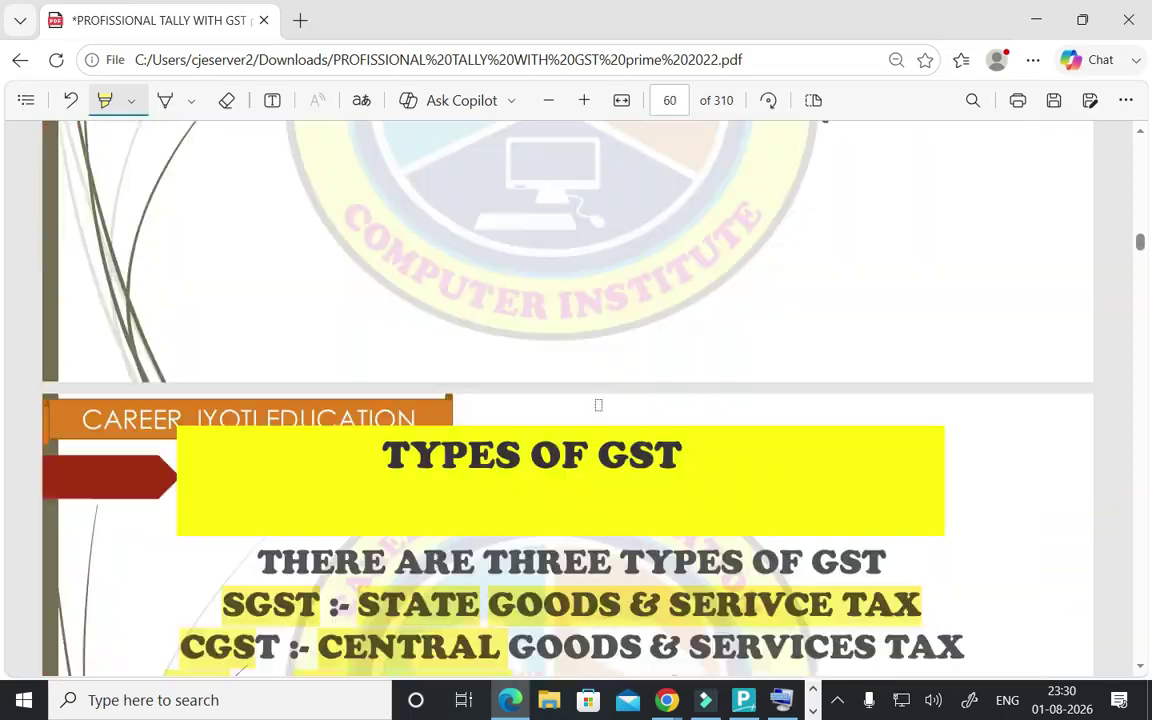
pyautogui.scroll(5, 598, 404)
pyautogui.scroll(-2, 352, 387)
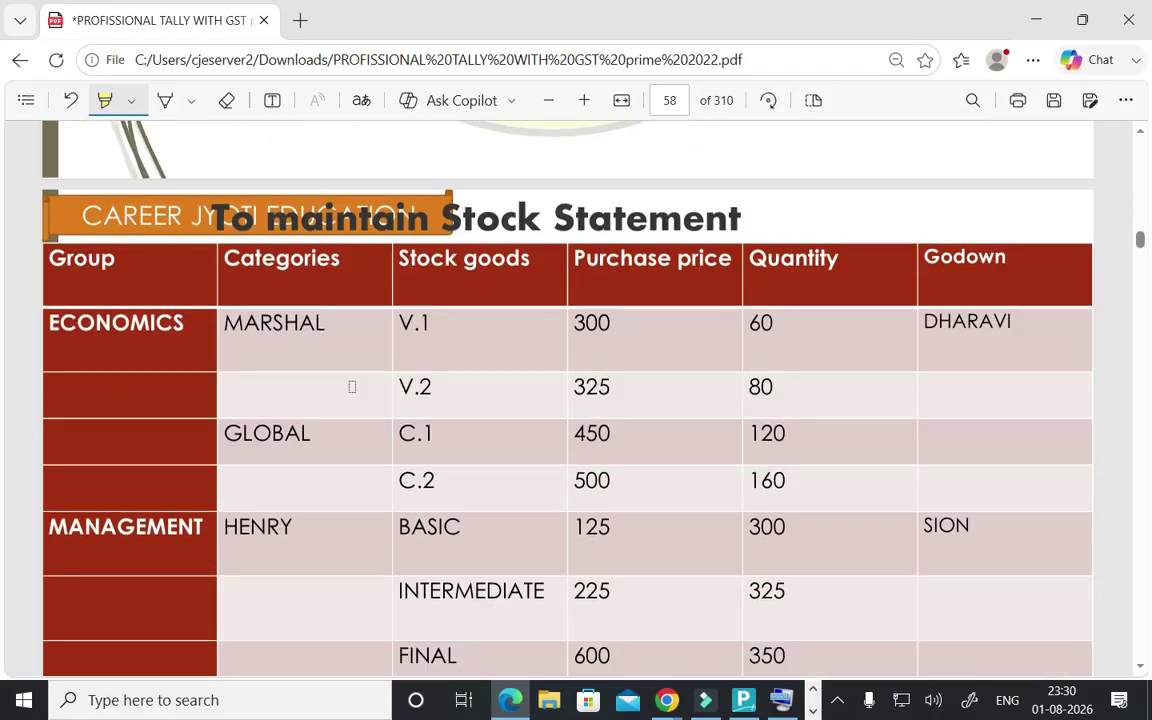
pyautogui.scroll(-2, 180, 295)
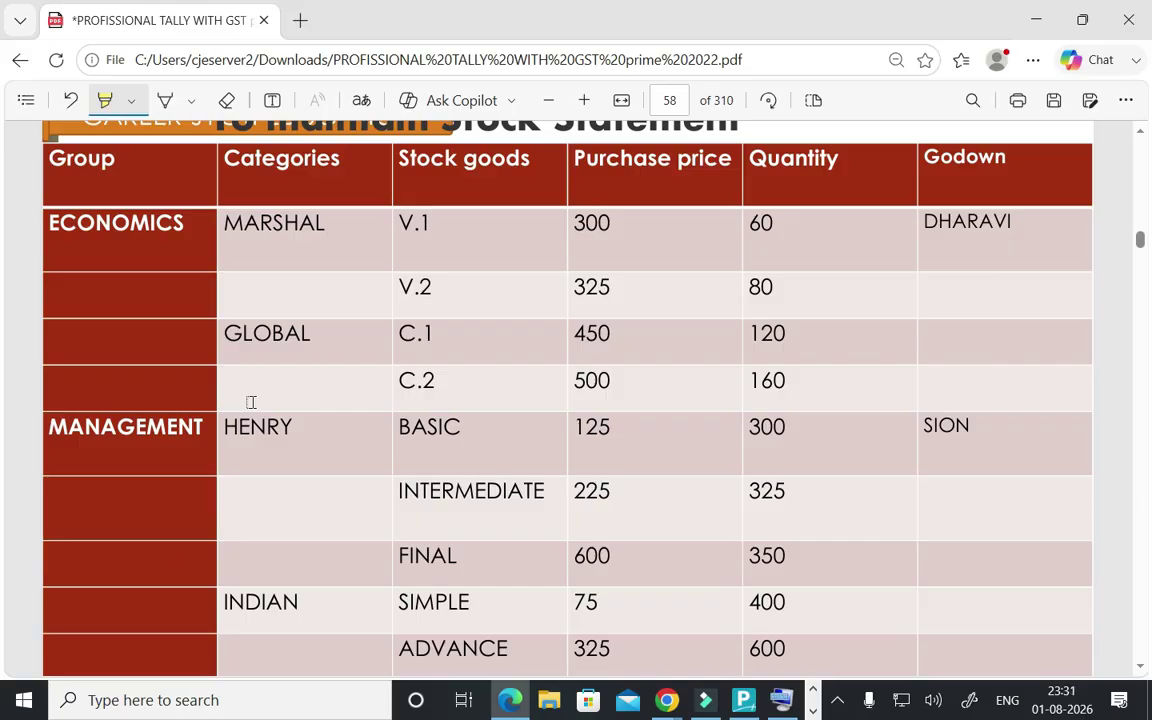
pyautogui.scroll(-20, 293, 395)
pyautogui.scroll(-20, 578, 417)
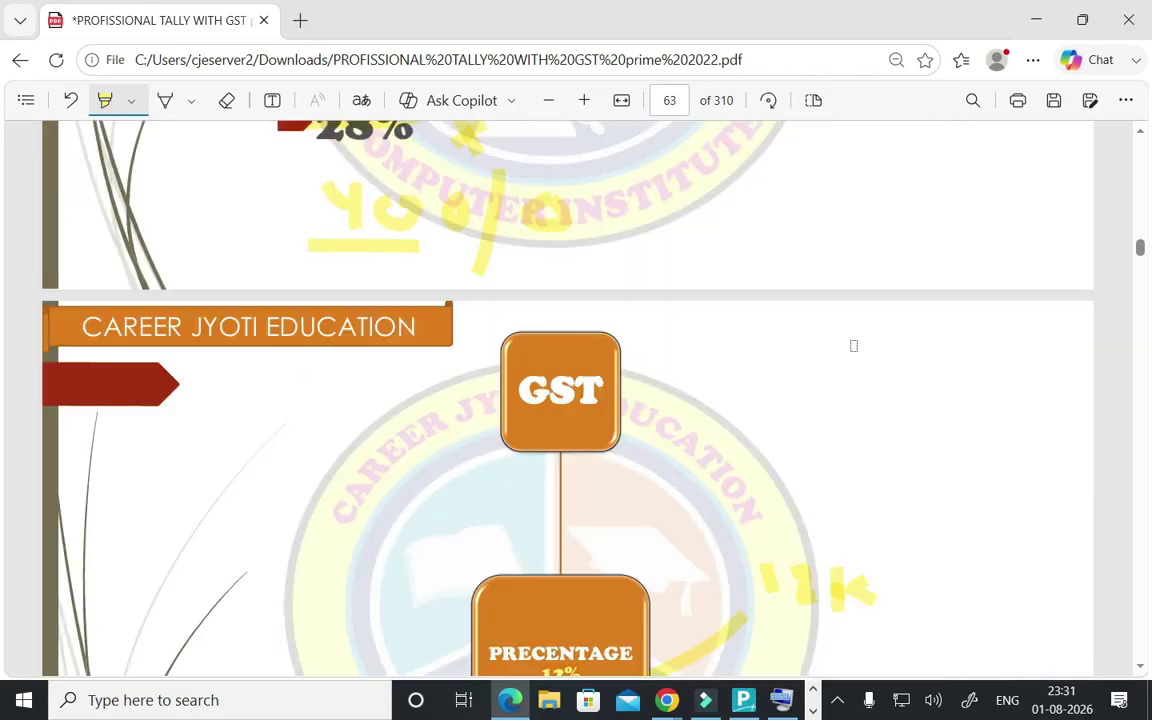
pyautogui.scroll(-20, 856, 478)
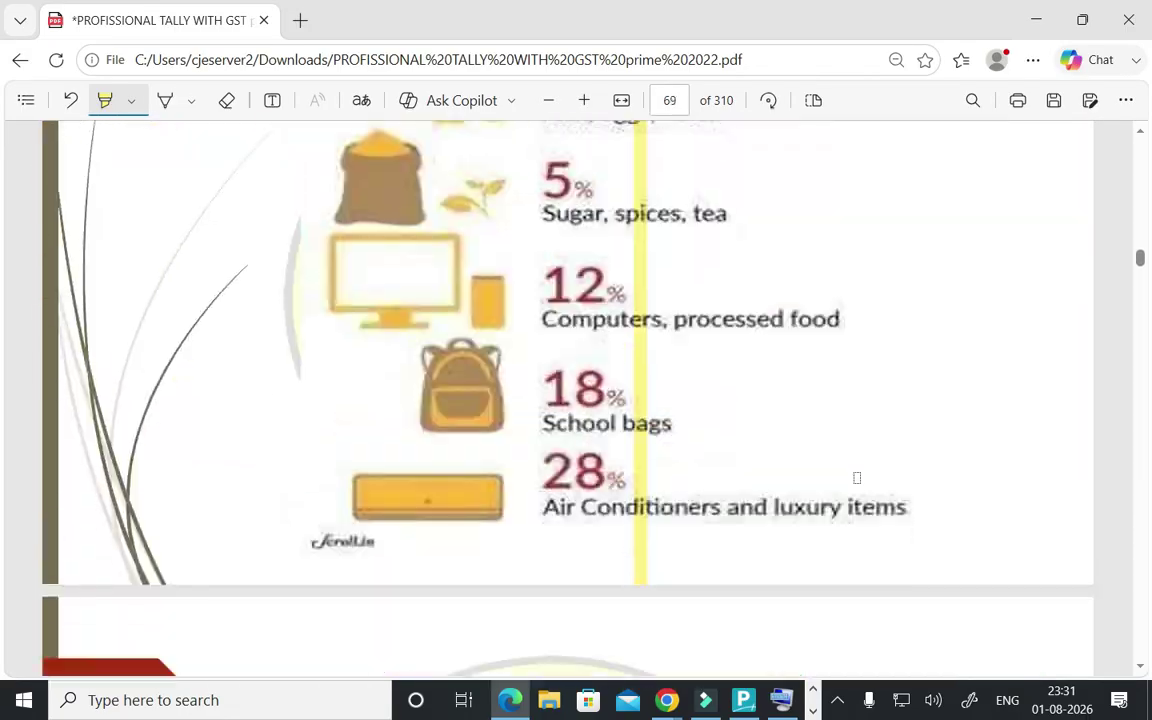
# - Scroll past the Stock Journal and Sales Bill slides to the Prem Traders ledger example on page 95
pyautogui.scroll(-20, 856, 478)
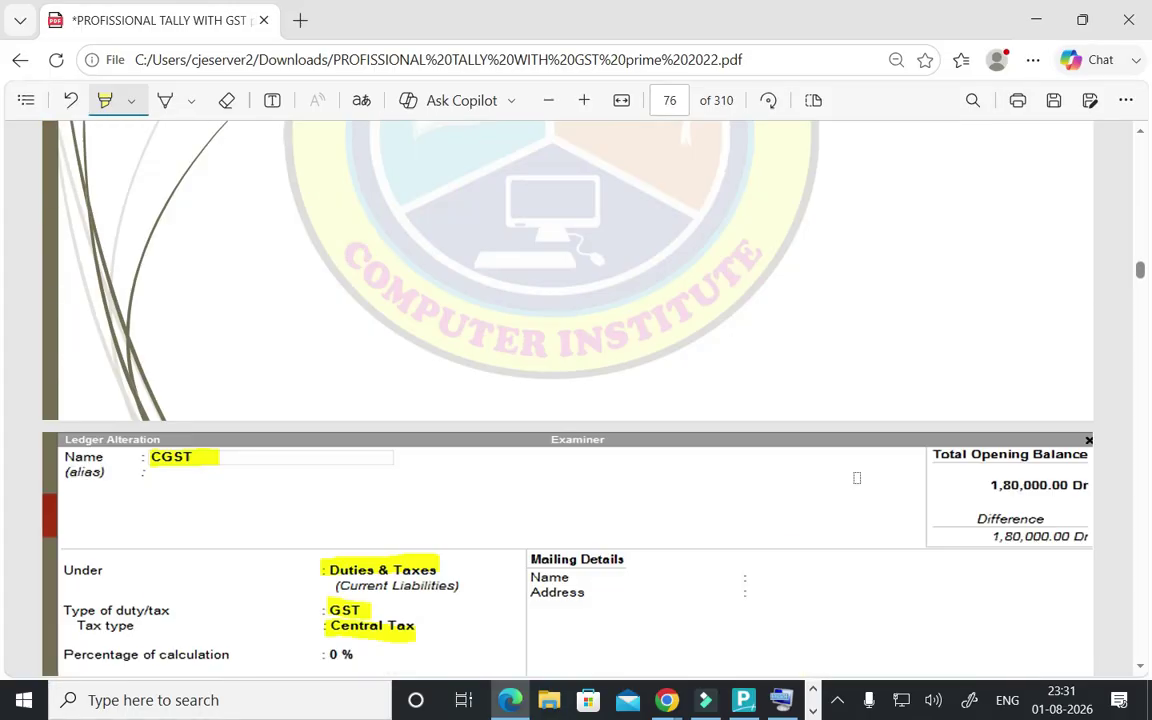
pyautogui.scroll(-20, 856, 478)
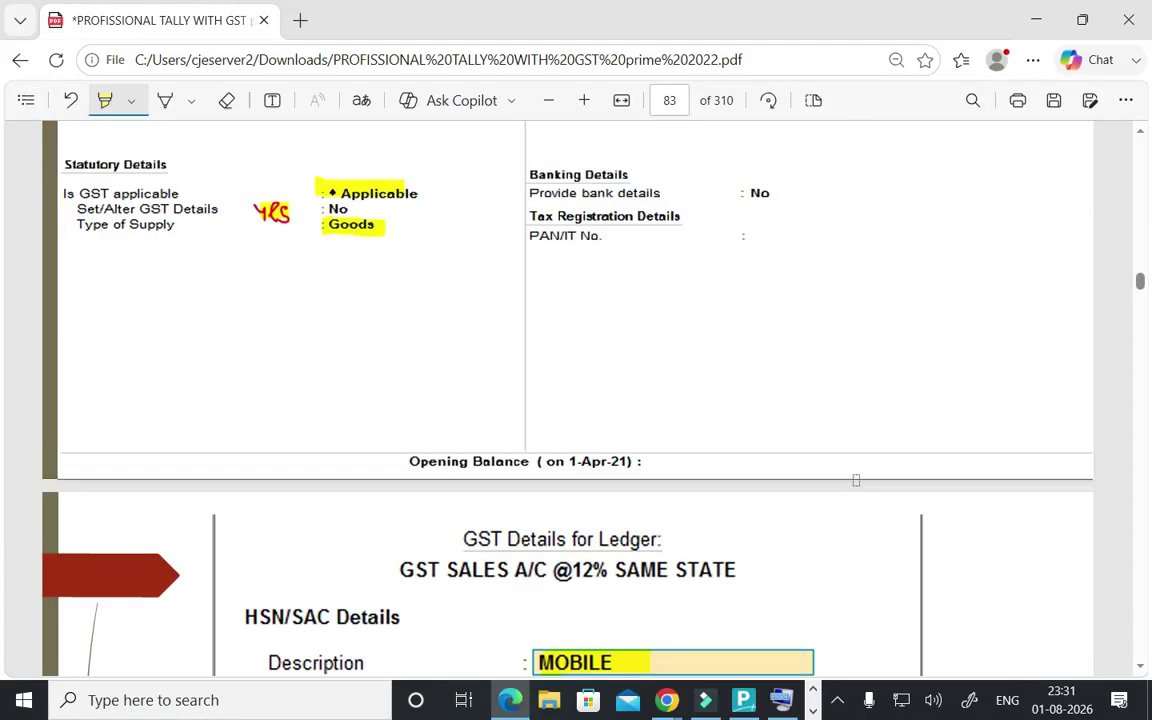
pyautogui.scroll(-20, 856, 480)
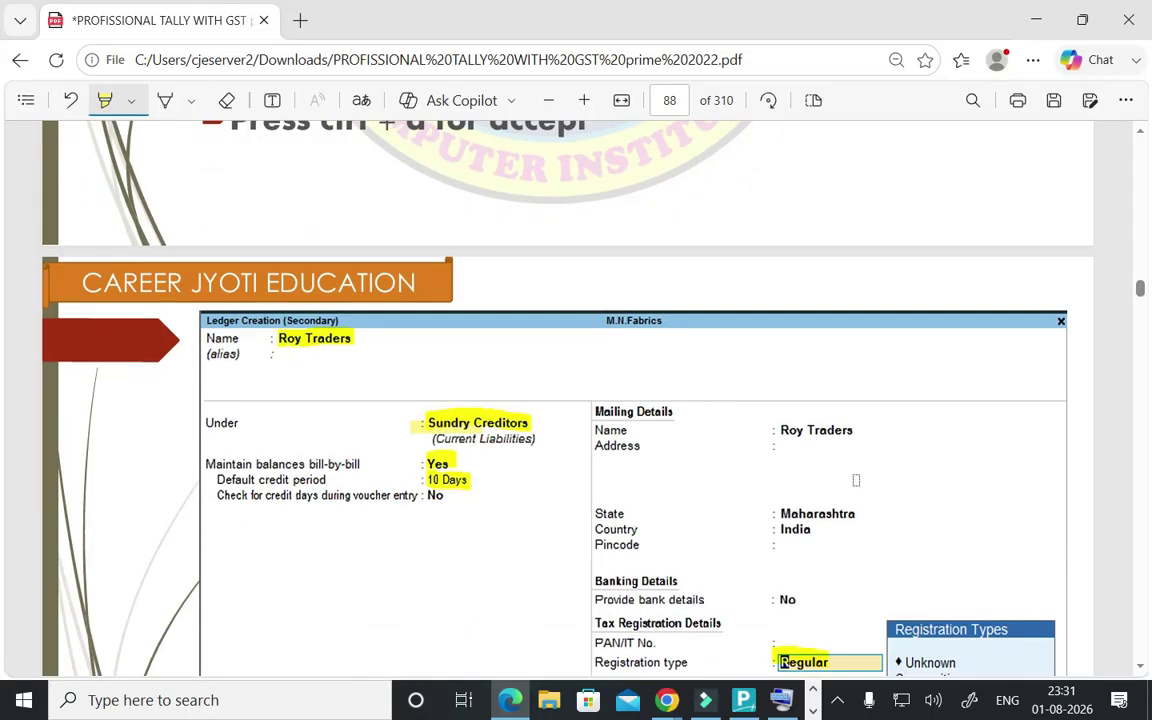
pyautogui.scroll(-7, 856, 480)
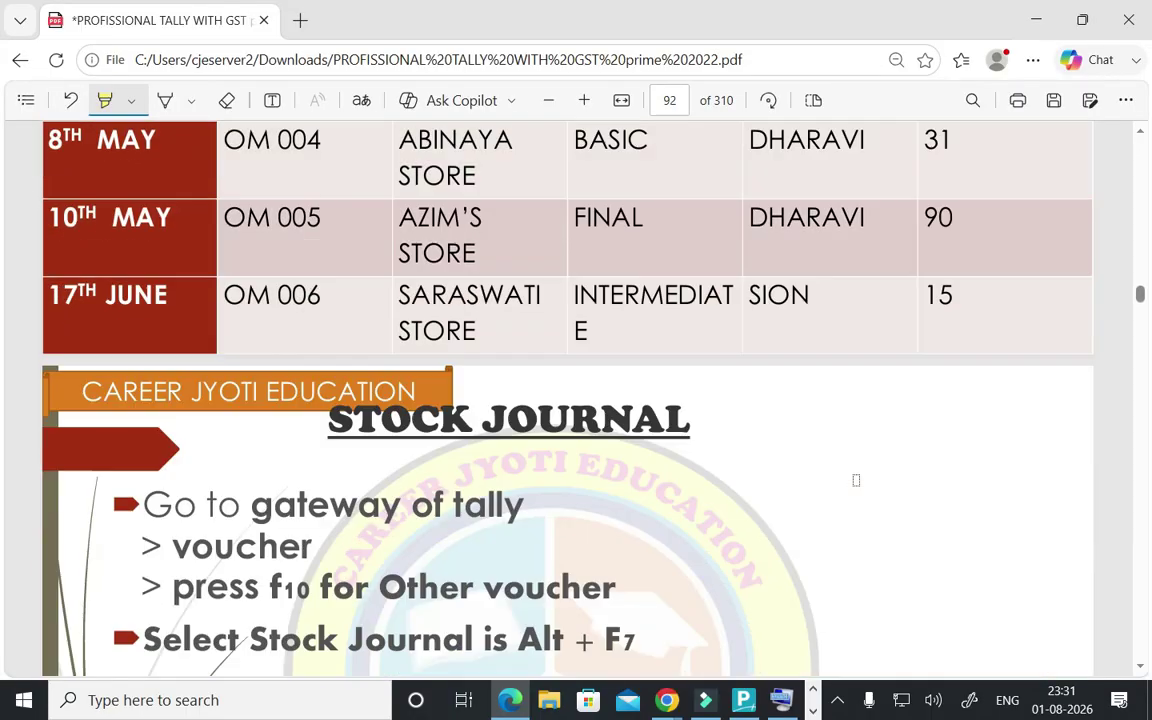
pyautogui.scroll(4, 805, 478)
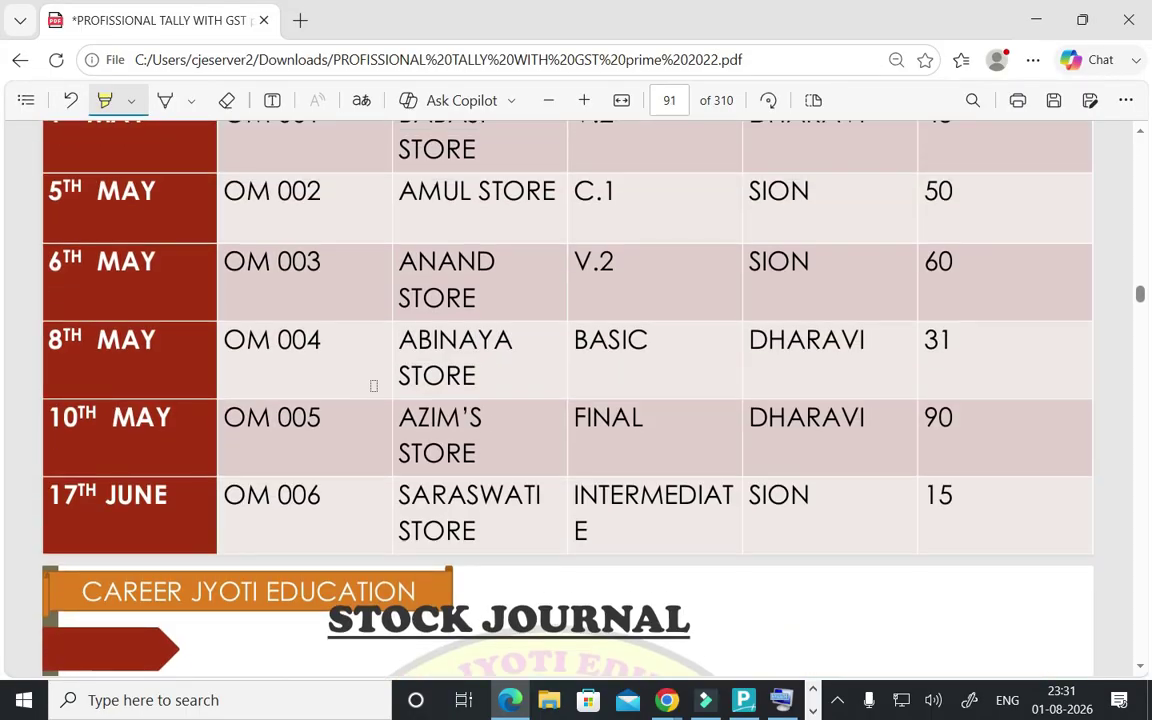
pyautogui.scroll(2, 373, 385)
pyautogui.scroll(-8, 375, 384)
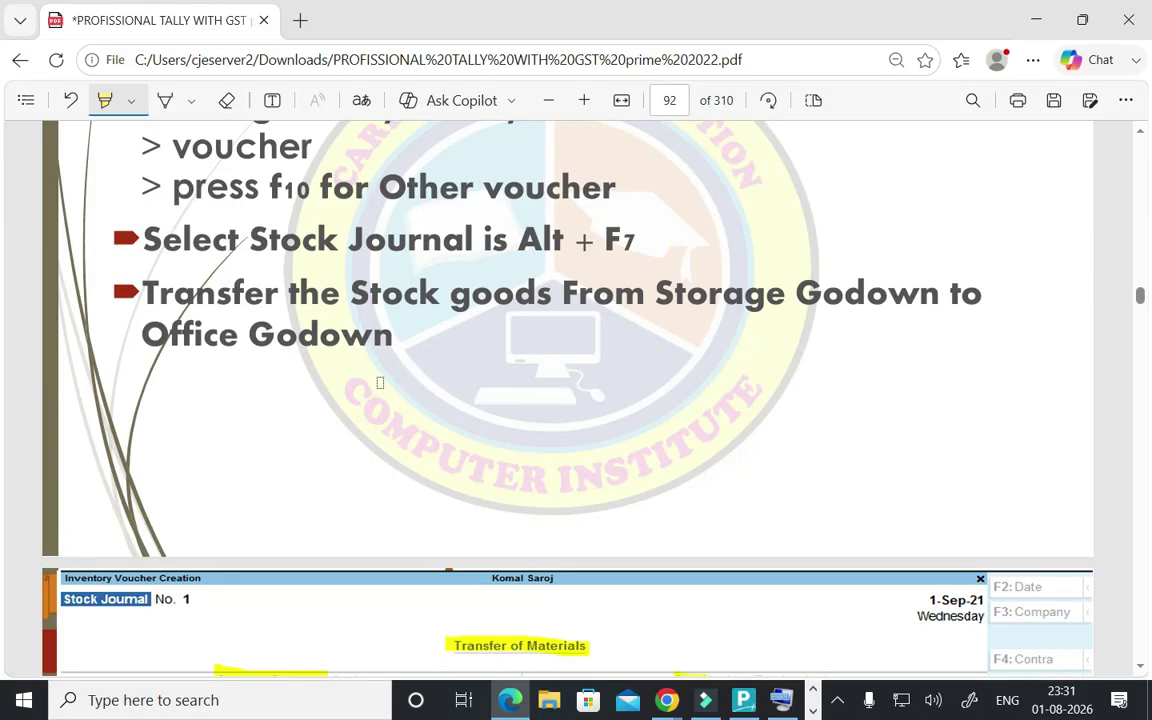
pyautogui.scroll(2, 380, 382)
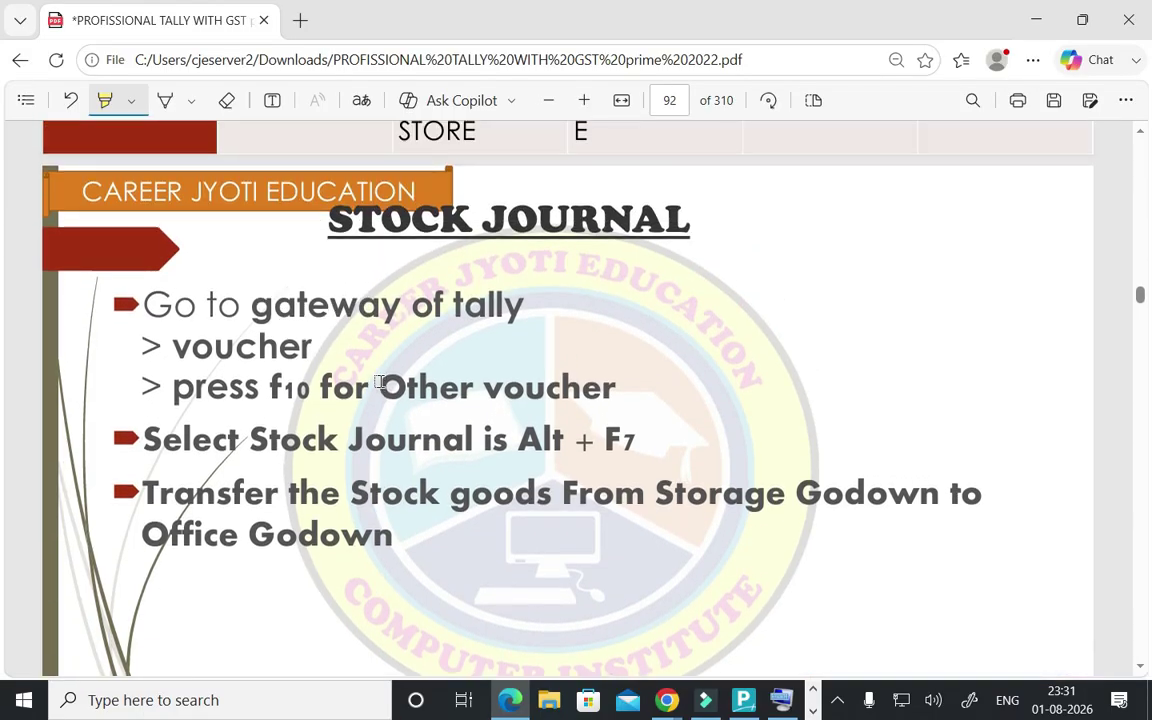
pyautogui.scroll(-10, 380, 382)
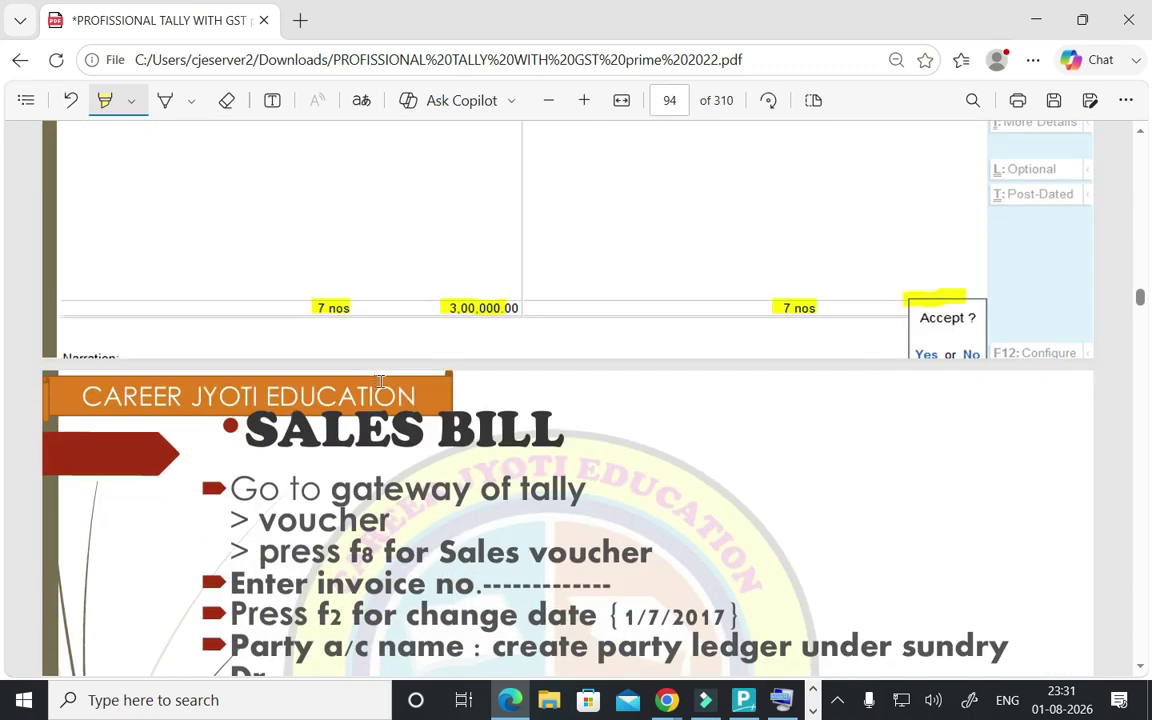
pyautogui.scroll(-2, 380, 382)
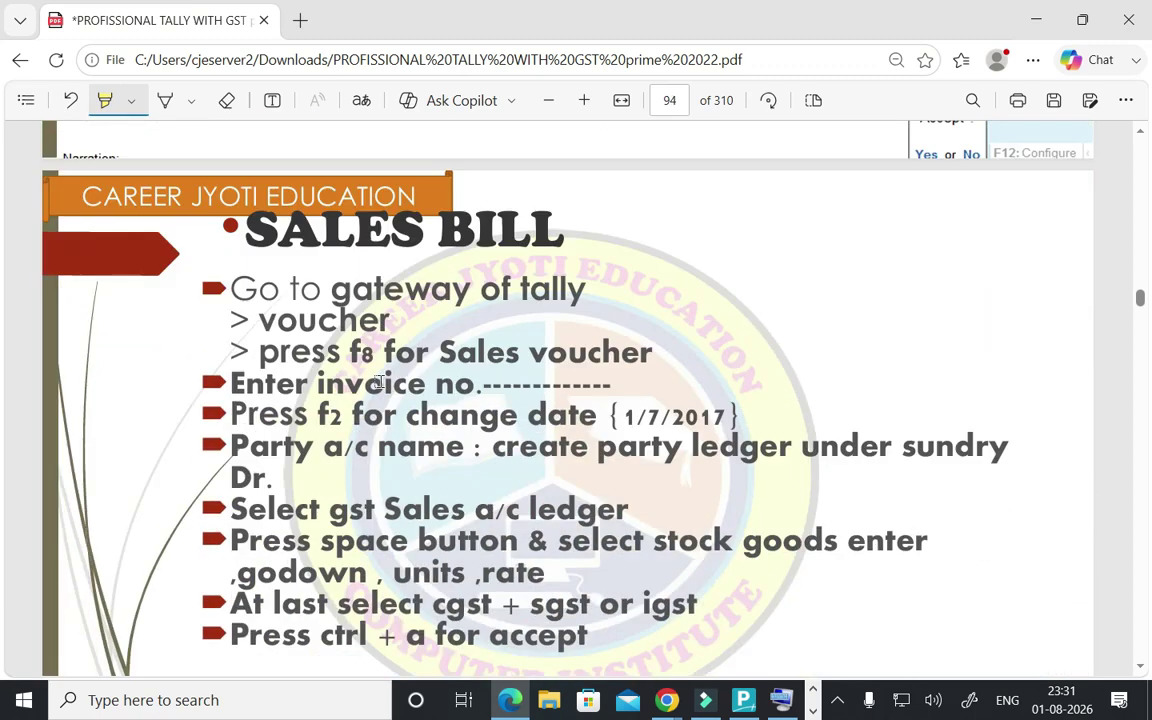
pyautogui.scroll(-6, 363, 357)
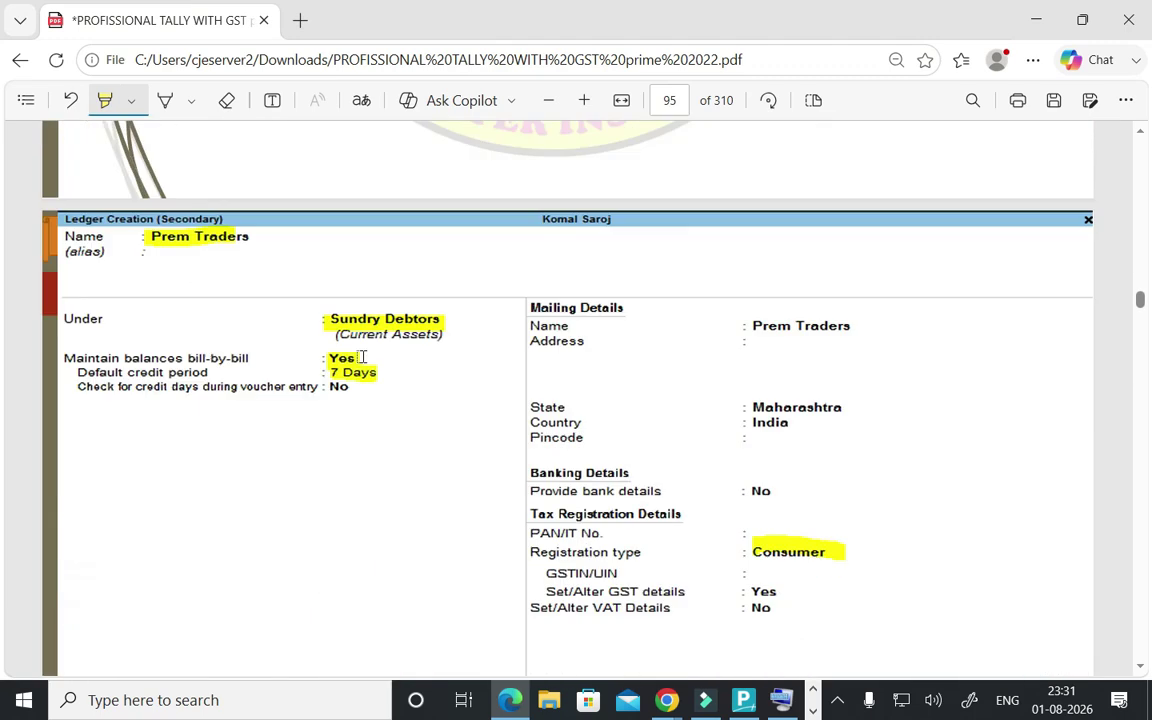
# - Scroll past the Sale GST Invoice table to the Backup and Restore slide on page 98
pyautogui.scroll(-1, 363, 357)
pyautogui.scroll(2, 265, 225)
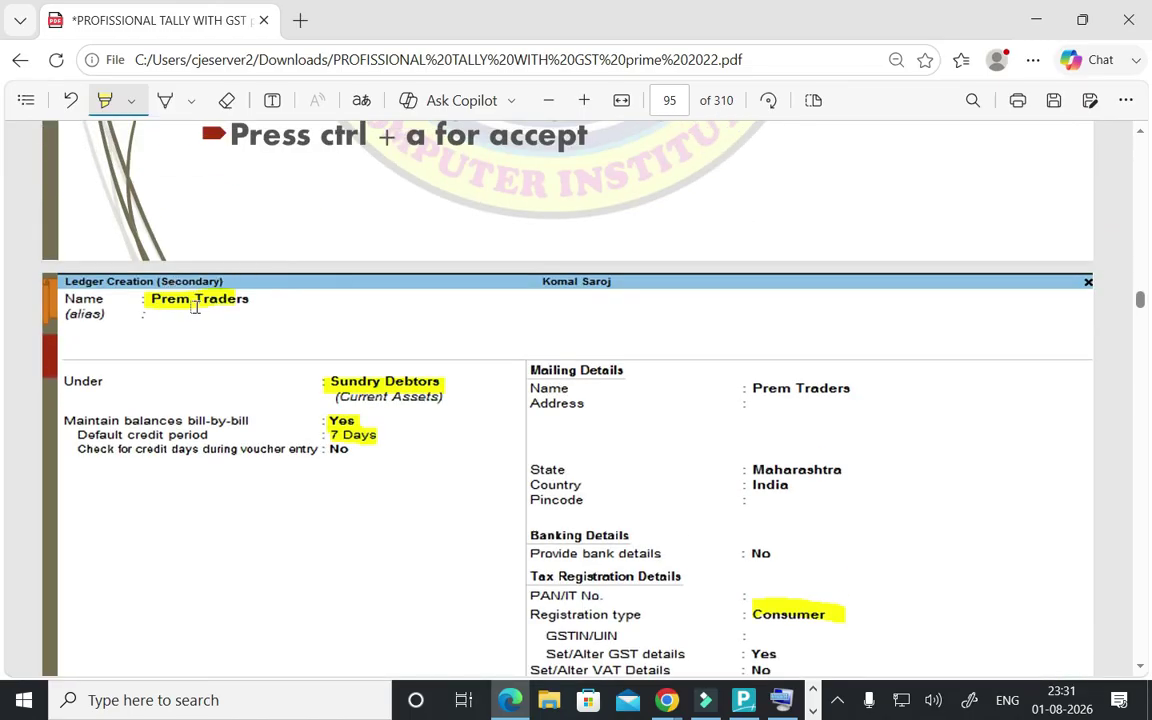
pyautogui.scroll(-5, 419, 410)
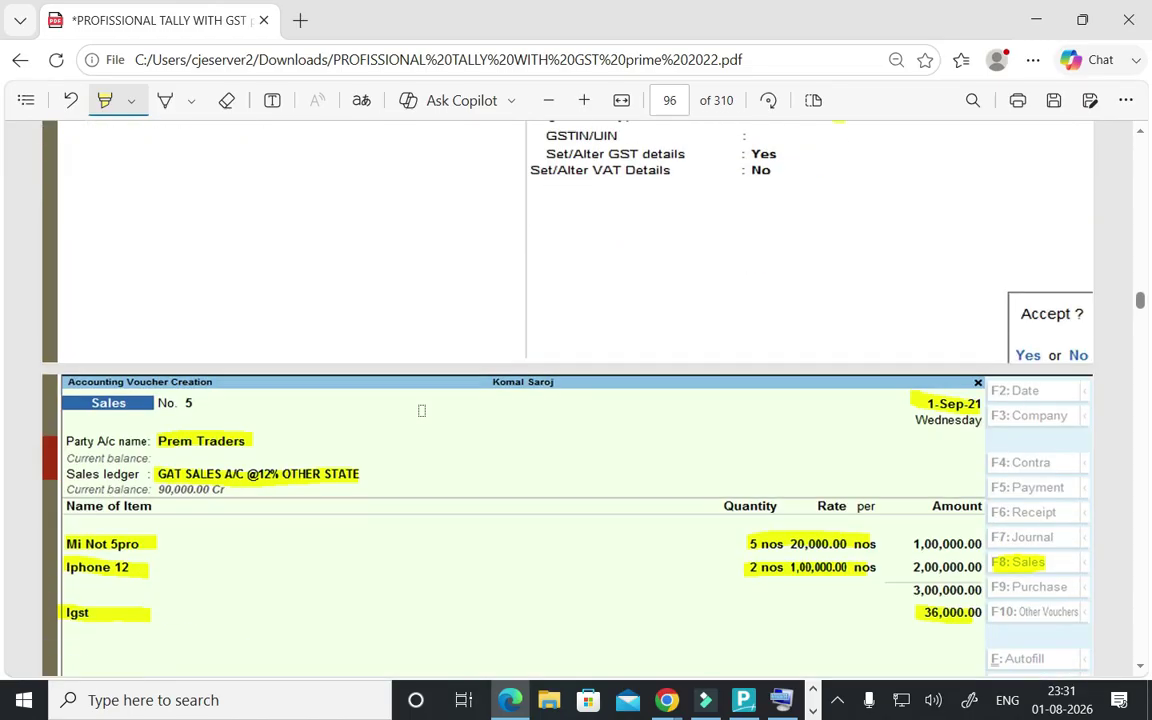
pyautogui.scroll(-3, 421, 410)
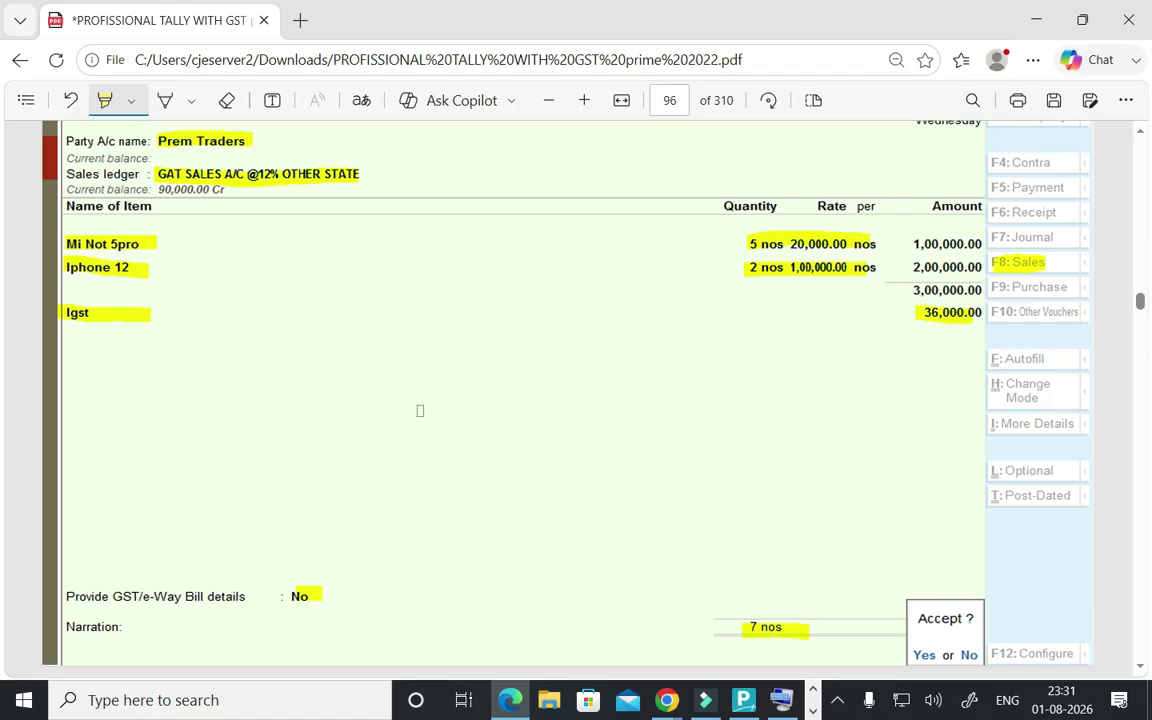
pyautogui.scroll(-2, 334, 378)
pyautogui.scroll(6, 321, 375)
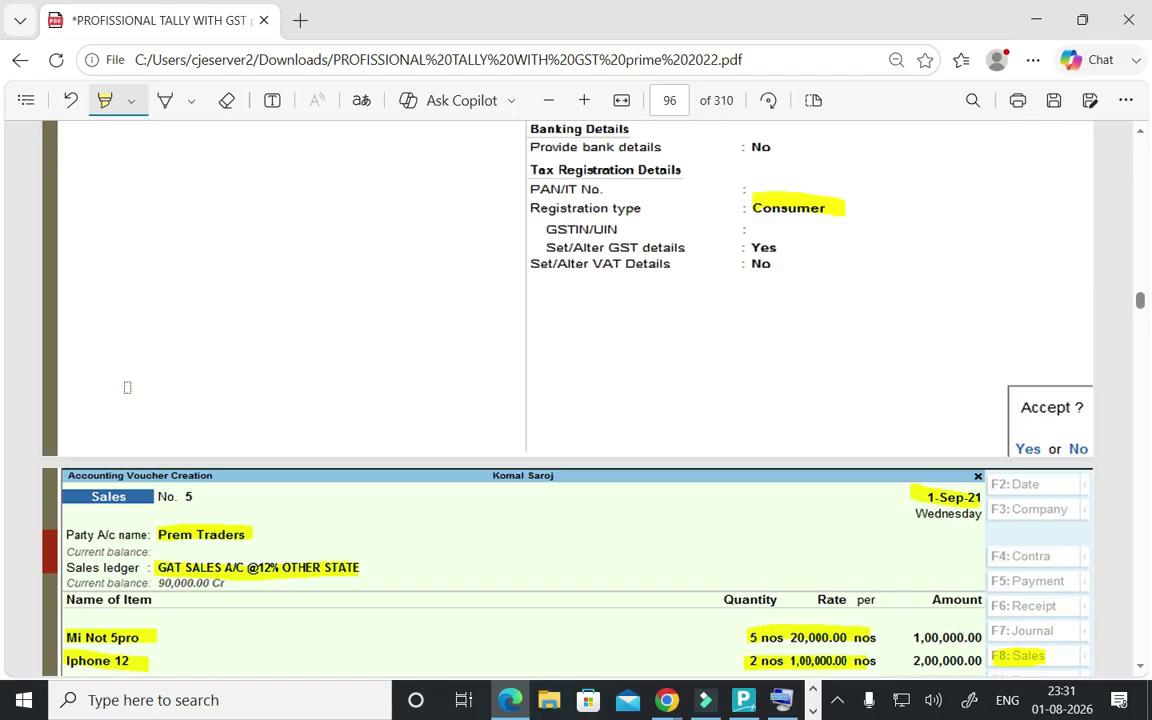
pyautogui.scroll(2, 127, 387)
pyautogui.scroll(-2, 688, 475)
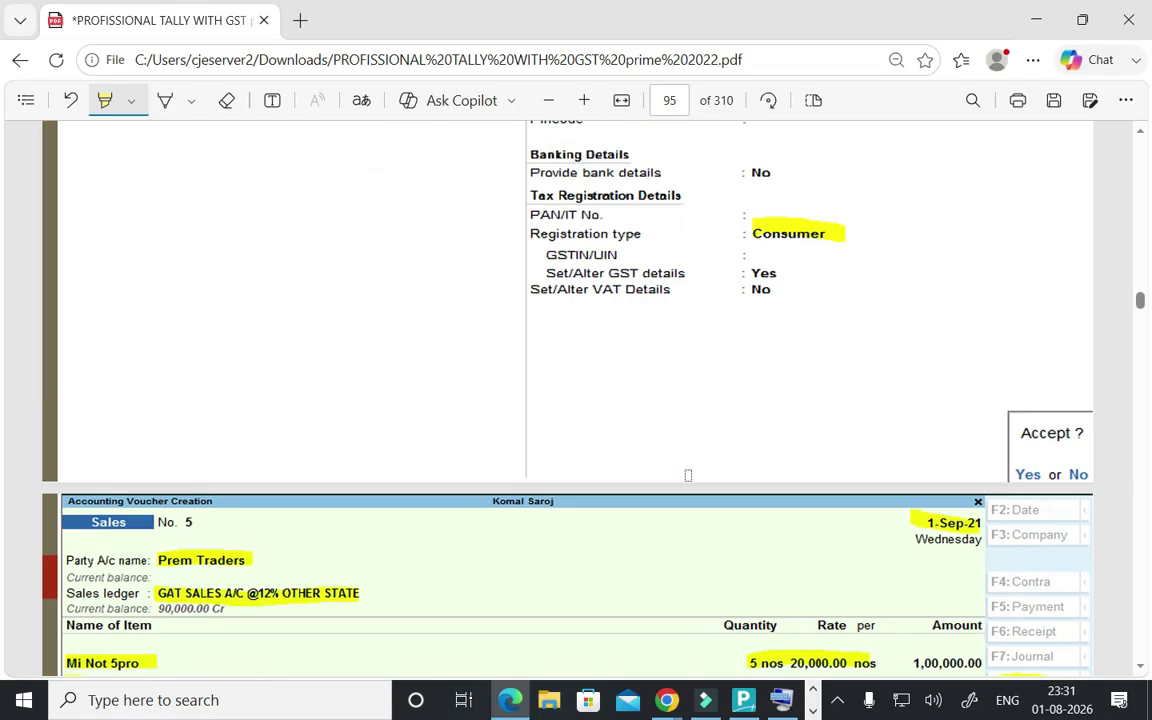
pyautogui.scroll(3, 669, 400)
pyautogui.scroll(-10, 662, 372)
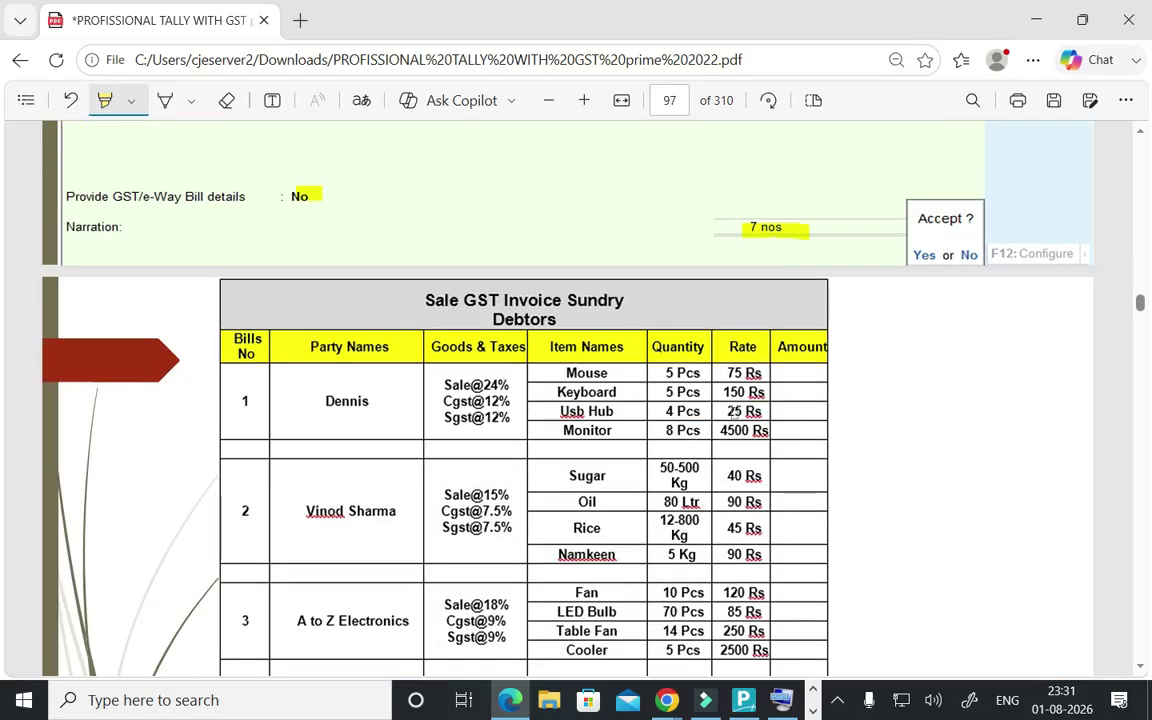
pyautogui.scroll(-2, 660, 370)
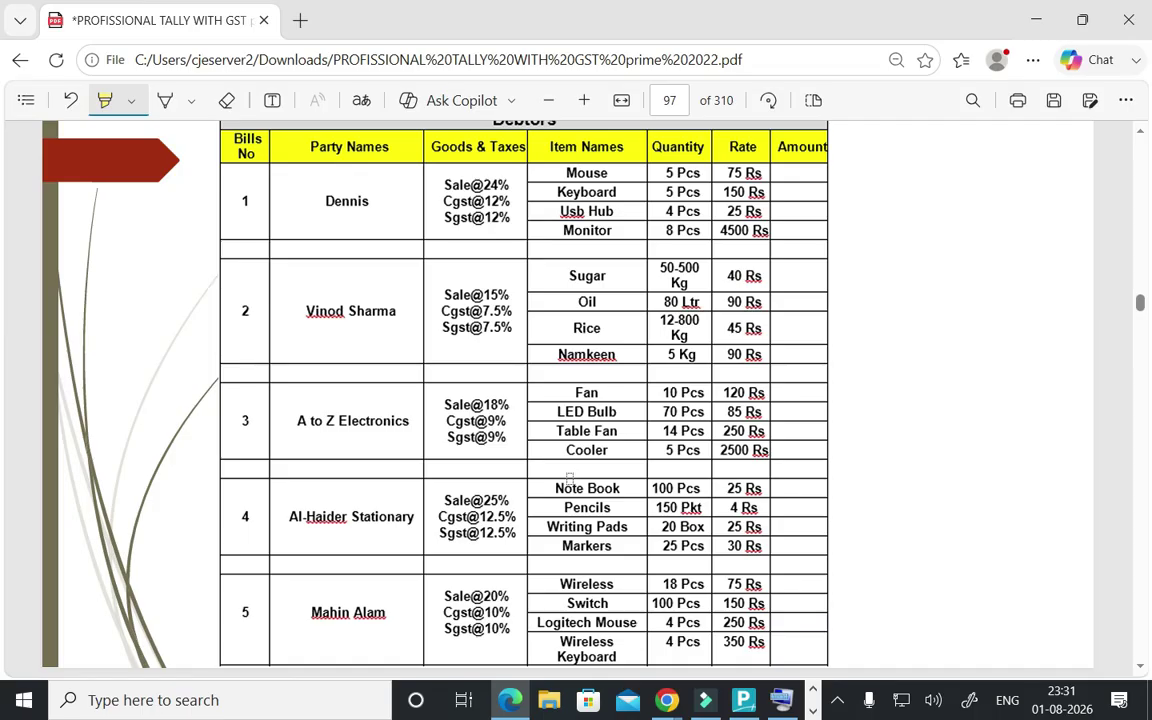
pyautogui.scroll(-6, 569, 480)
pyautogui.scroll(-1, 530, 590)
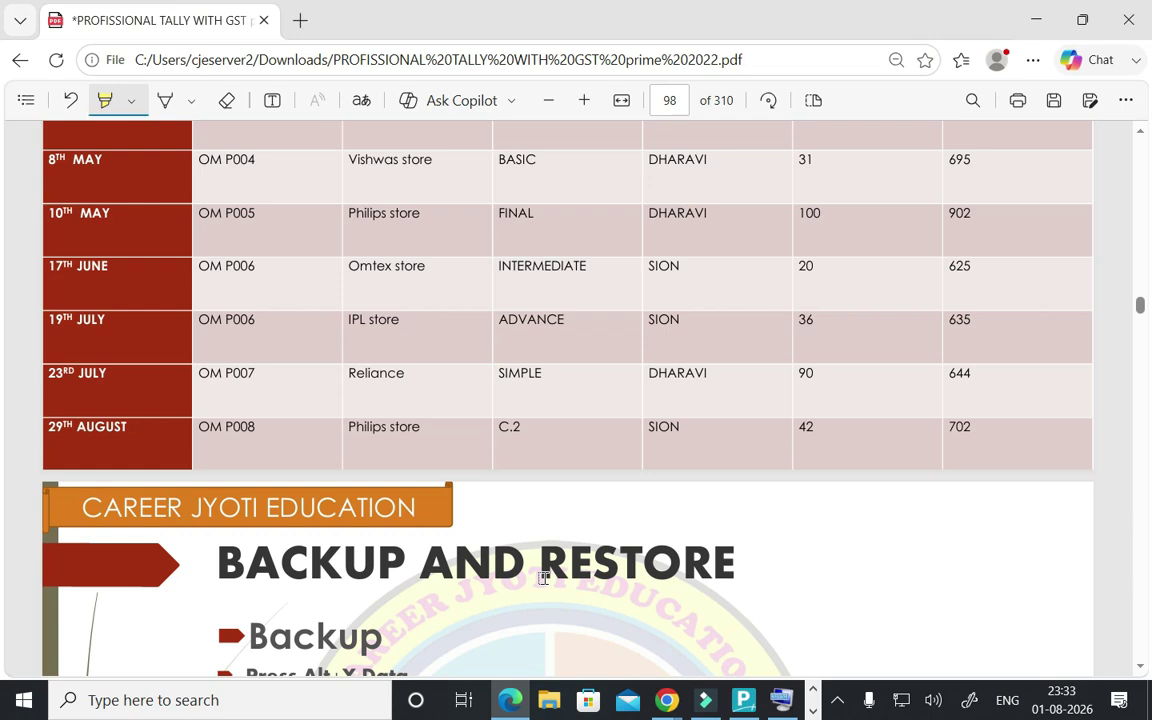
# - Return from the PDF notes to TallyPrime's Tax Invoice print dialog for sales voucher 2
pyautogui.hotkey('alt', 'Tab')
pyautogui.press('Escape')
# - Close the print dialog and the Day Book to reach the Gateway of Tally
pyautogui.press('Escape')
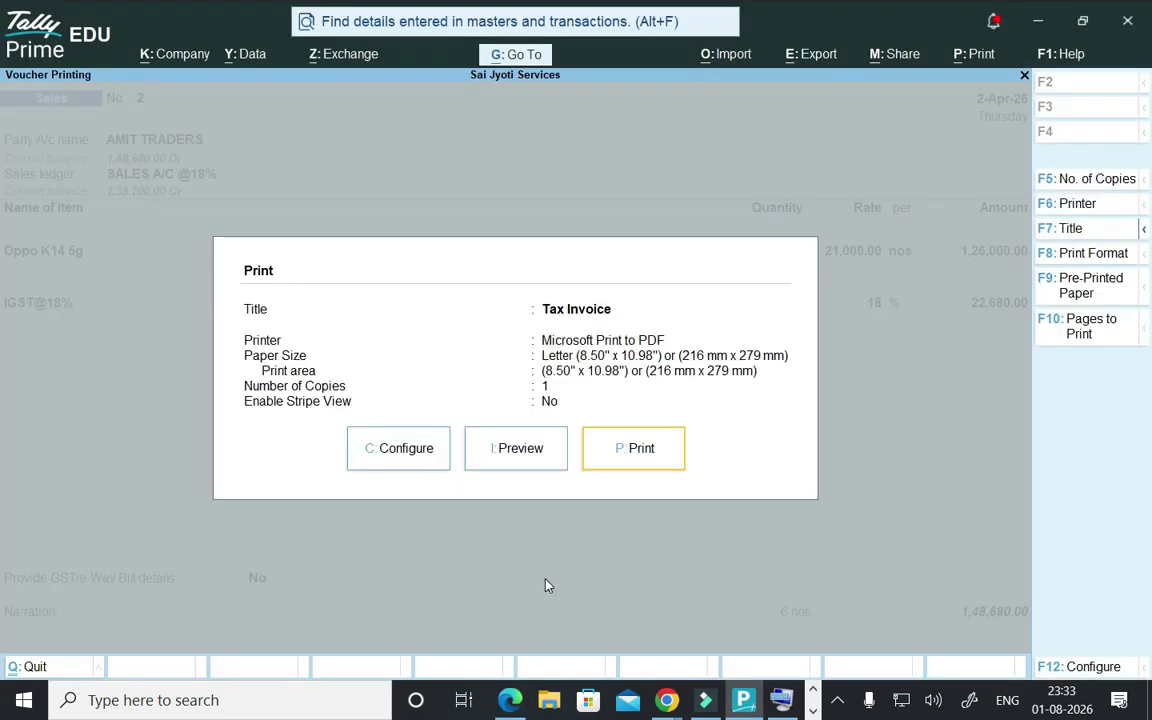
pyautogui.press('Escape')
pyautogui.press('Escape')
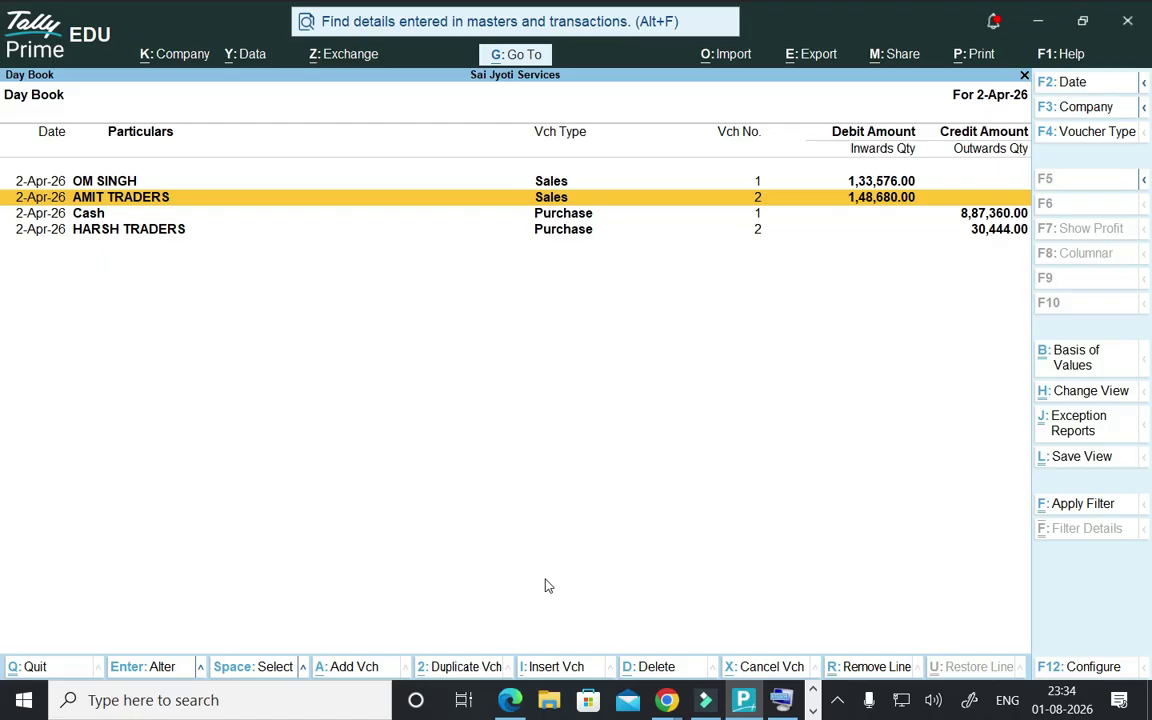
pyautogui.press('Escape')
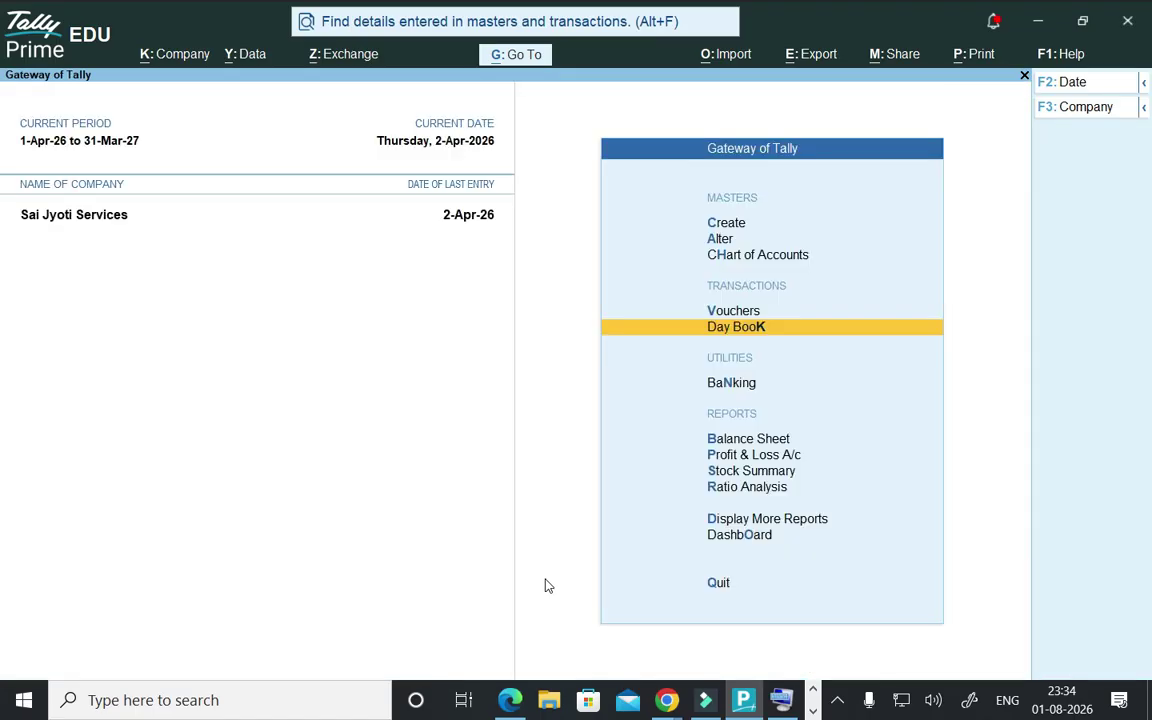
pyautogui.press('Up')
pyautogui.press('Up')
pyautogui.press('Up')
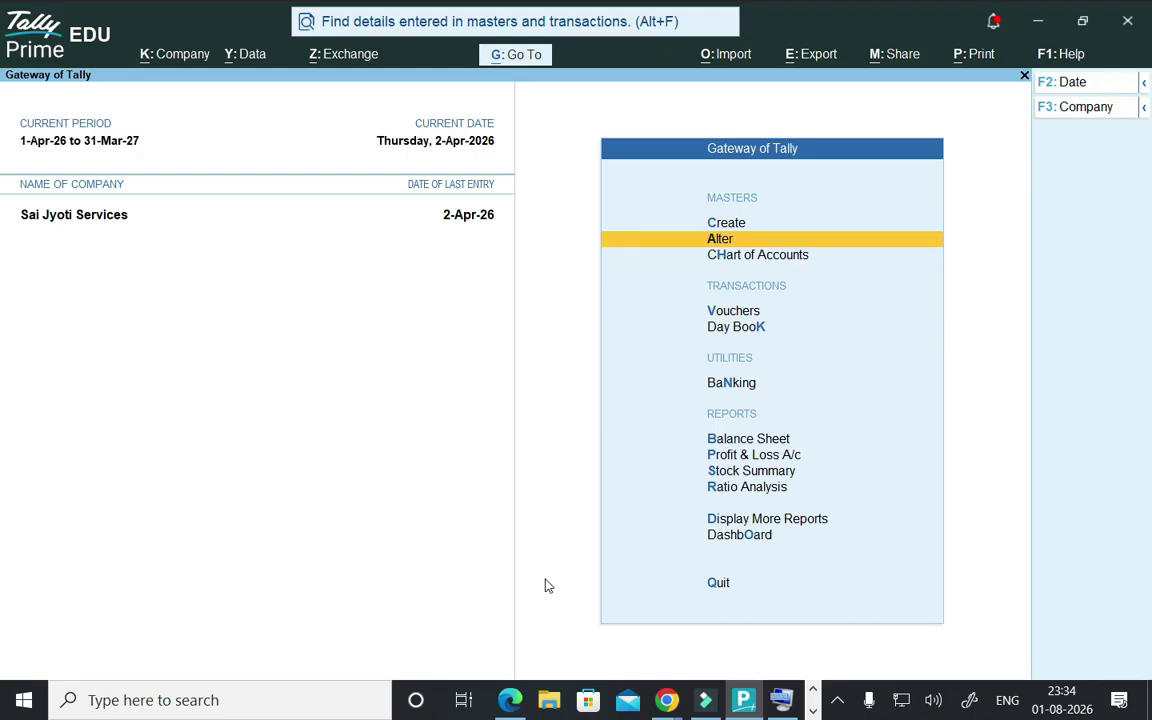
pyautogui.press('Return')
pyautogui.press('Down')
pyautogui.press('Down')
pyautogui.press('Down')
pyautogui.press('Down')
pyautogui.press('Down')
pyautogui.press('Down')
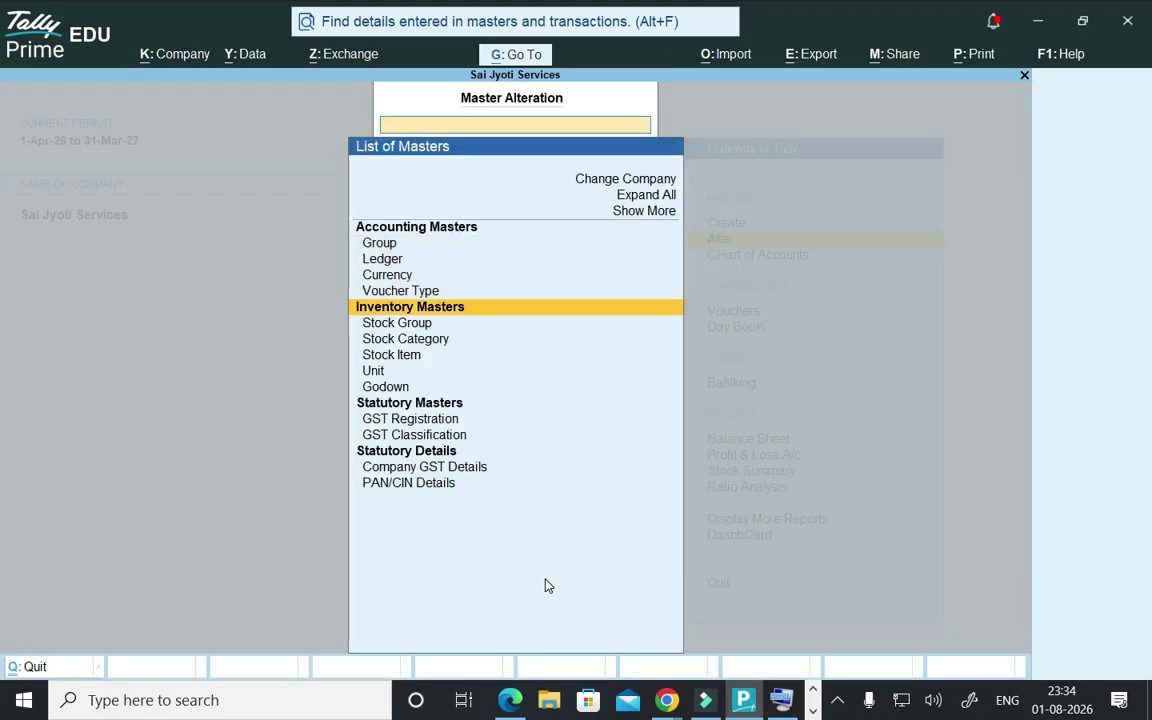
pyautogui.press('Return')
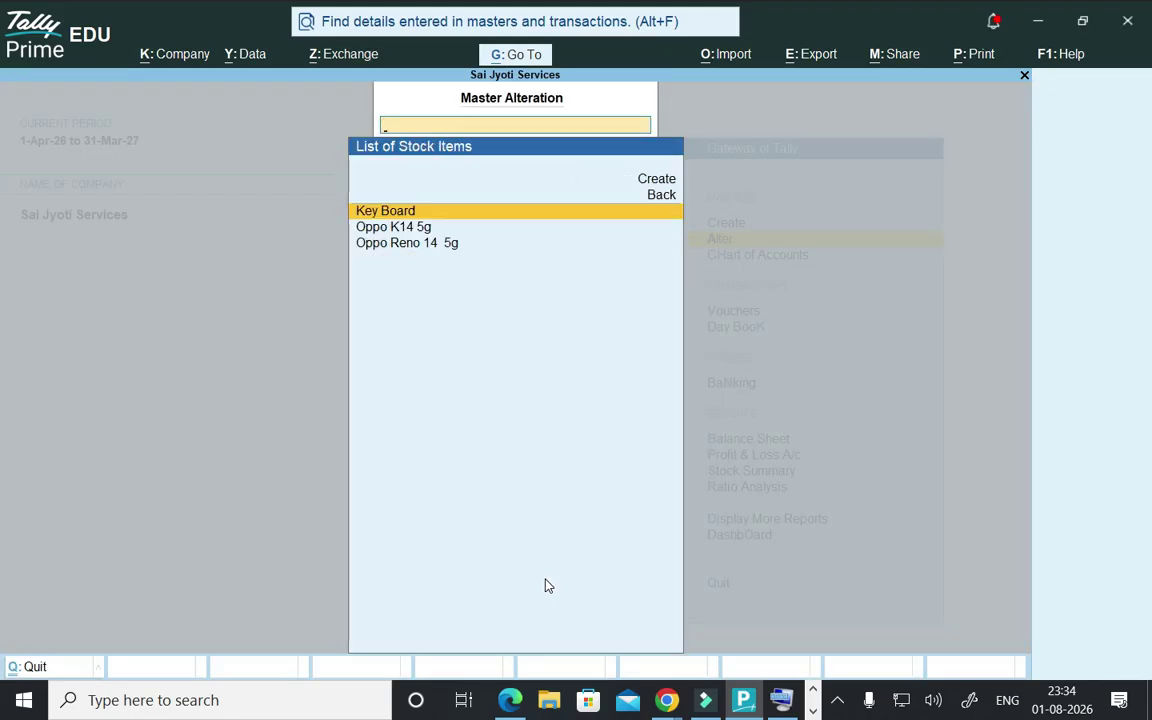
pyautogui.press('Return')
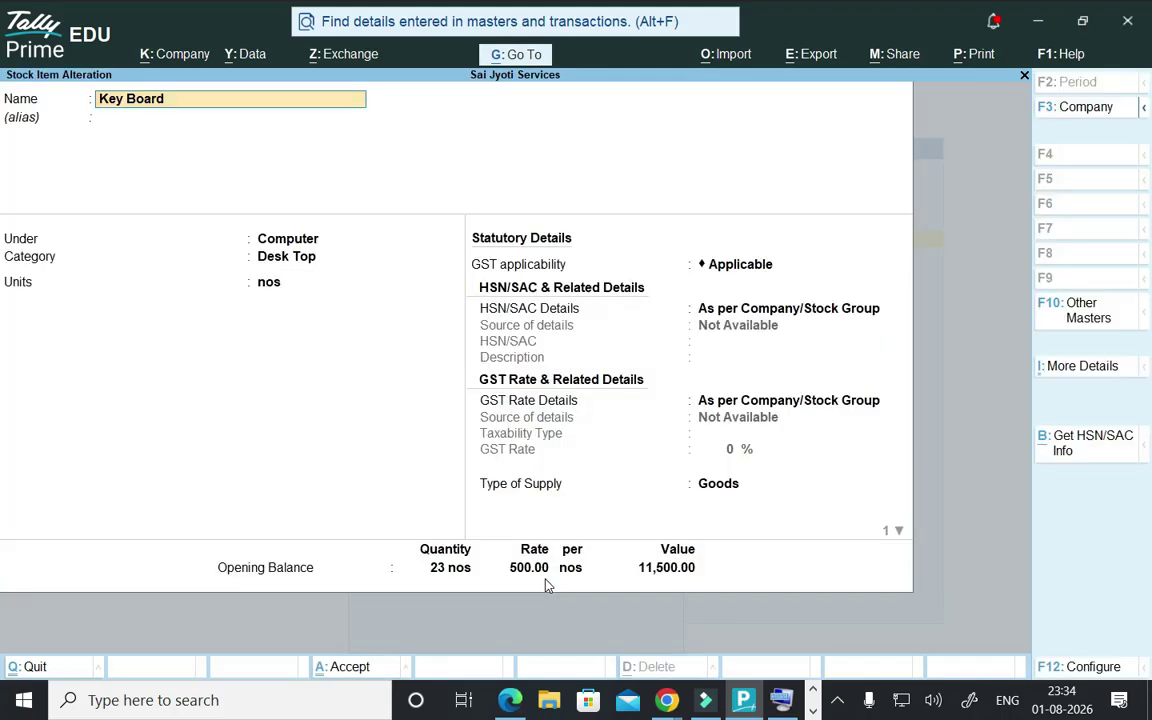
pyautogui.press('ctrl')
pyautogui.press('Escape')
pyautogui.press('y')
pyautogui.press('Escape')
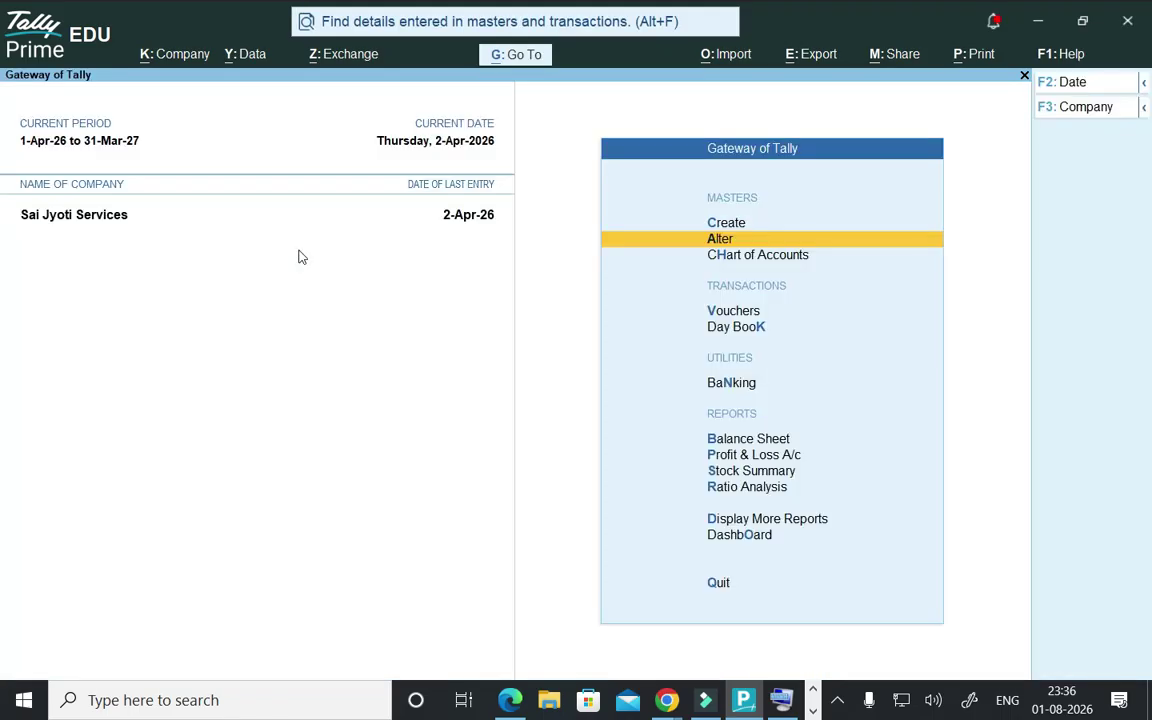
pyautogui.press('Escape')
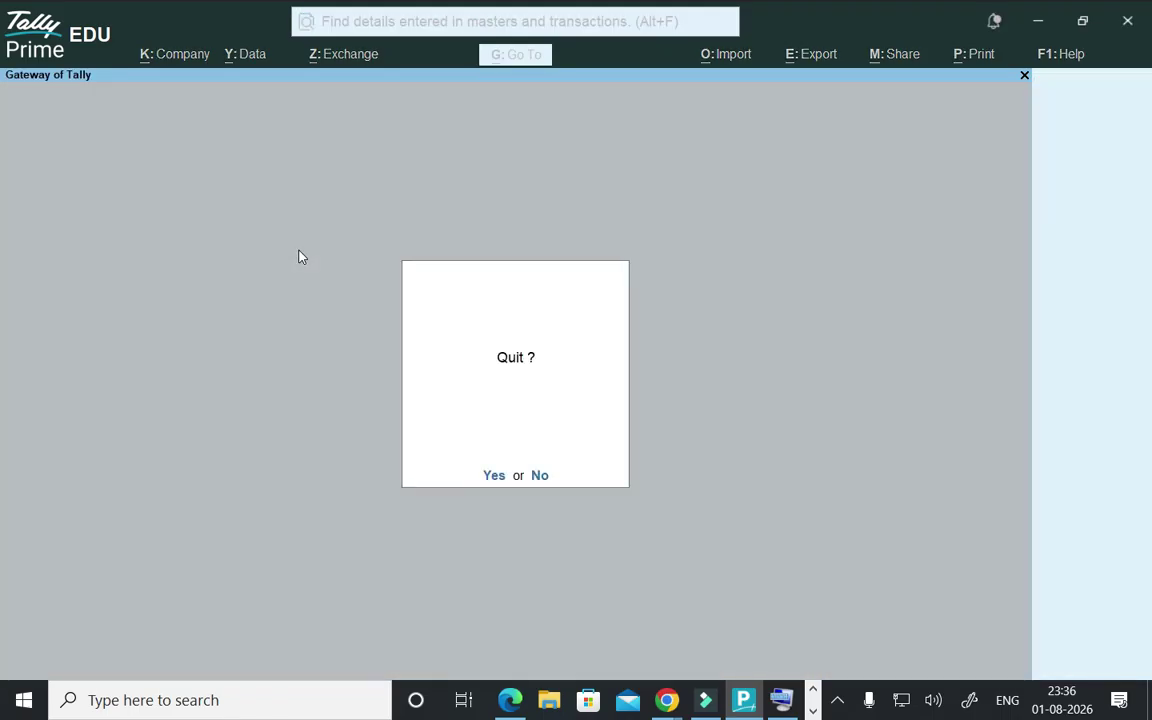
pyautogui.press('n')
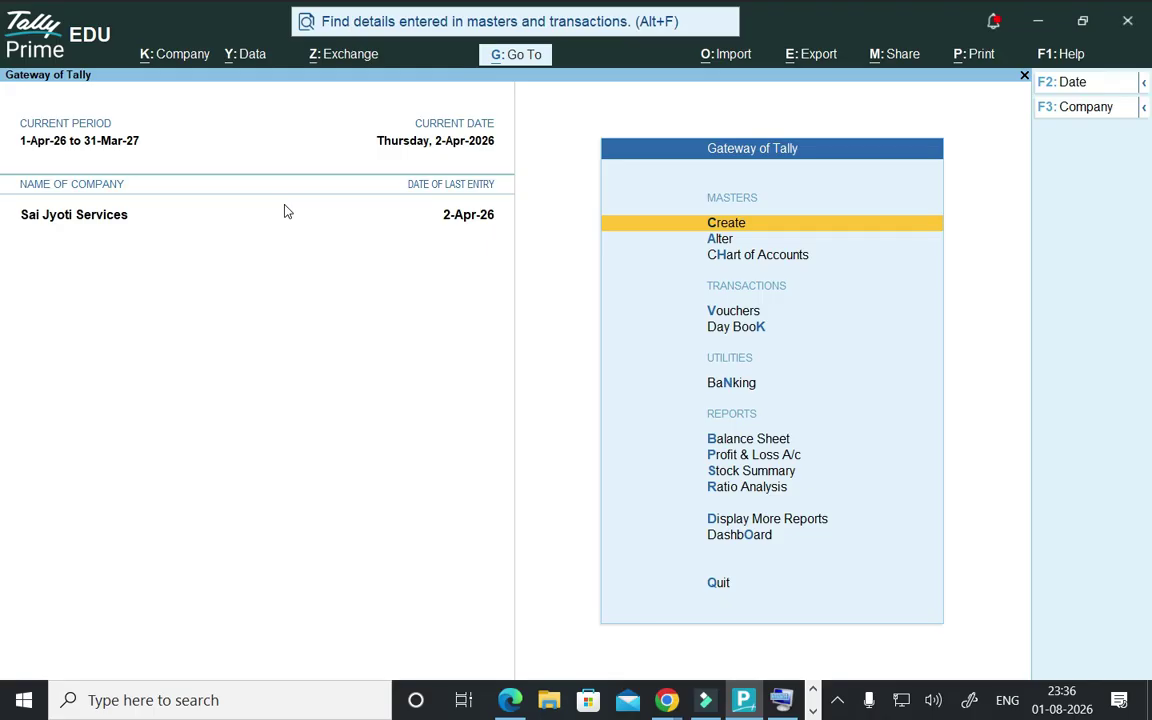
# - Start a company backup from Data > Backup & Restore with the Desktop folder as destination
pyautogui.click(250, 52)
pyautogui.click(252, 55)
pyautogui.click(251, 54)
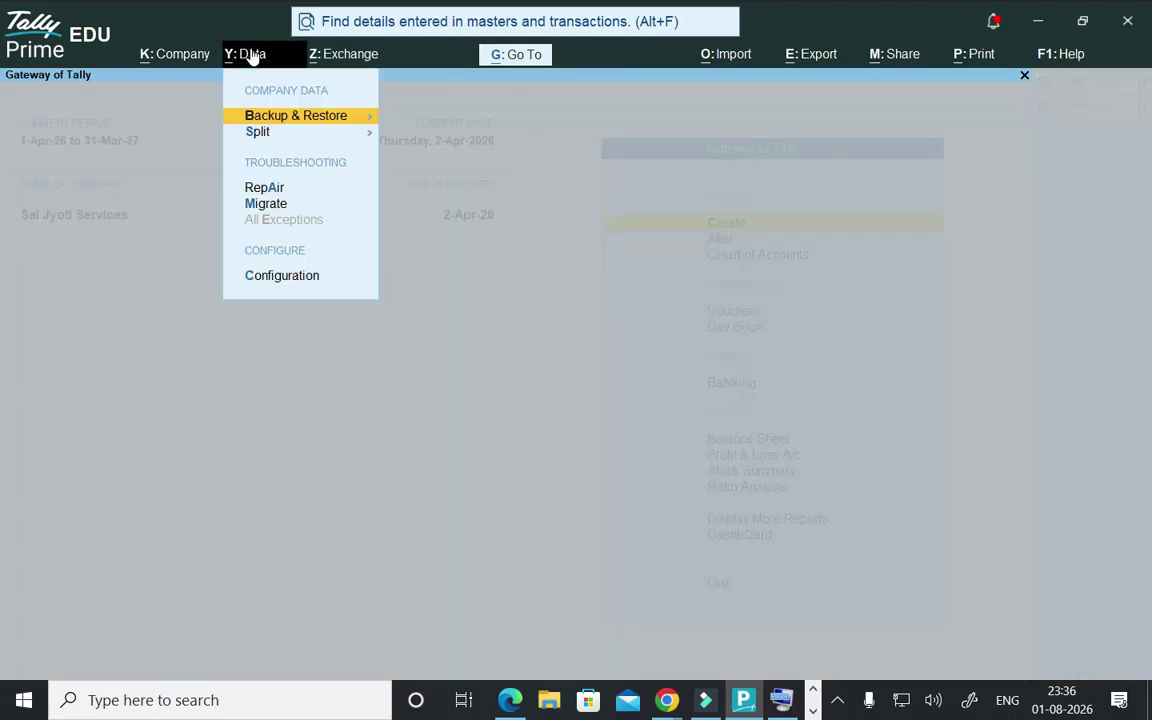
pyautogui.click(287, 122)
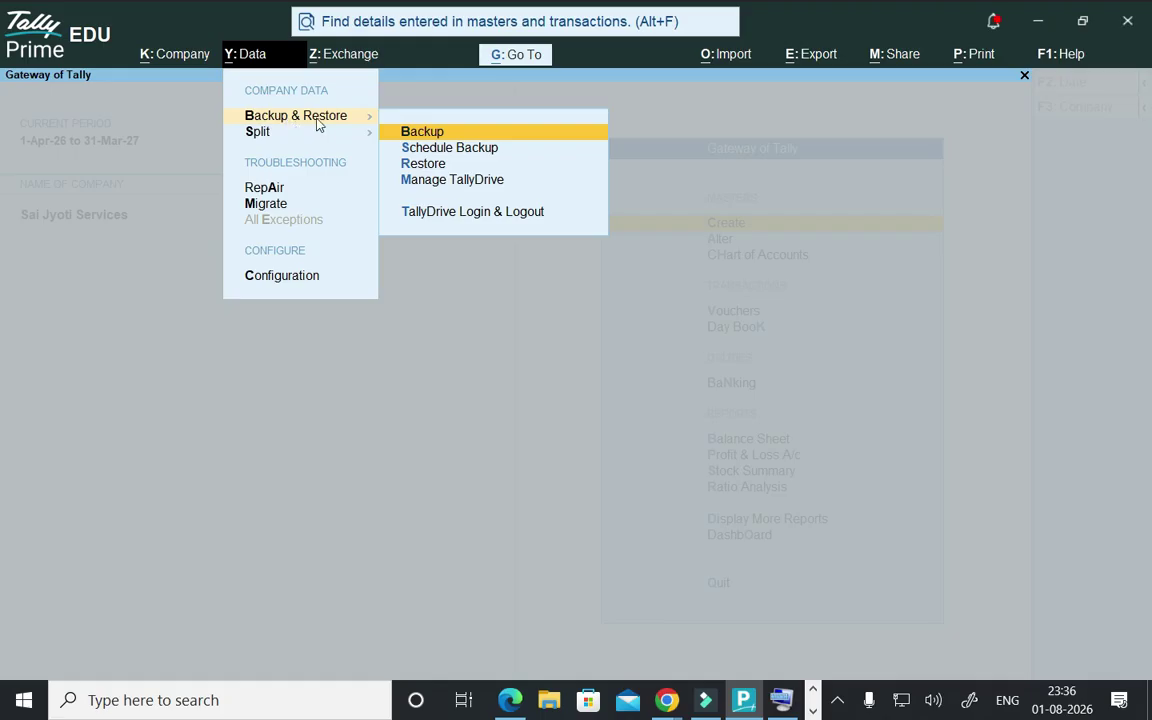
pyautogui.click(414, 133)
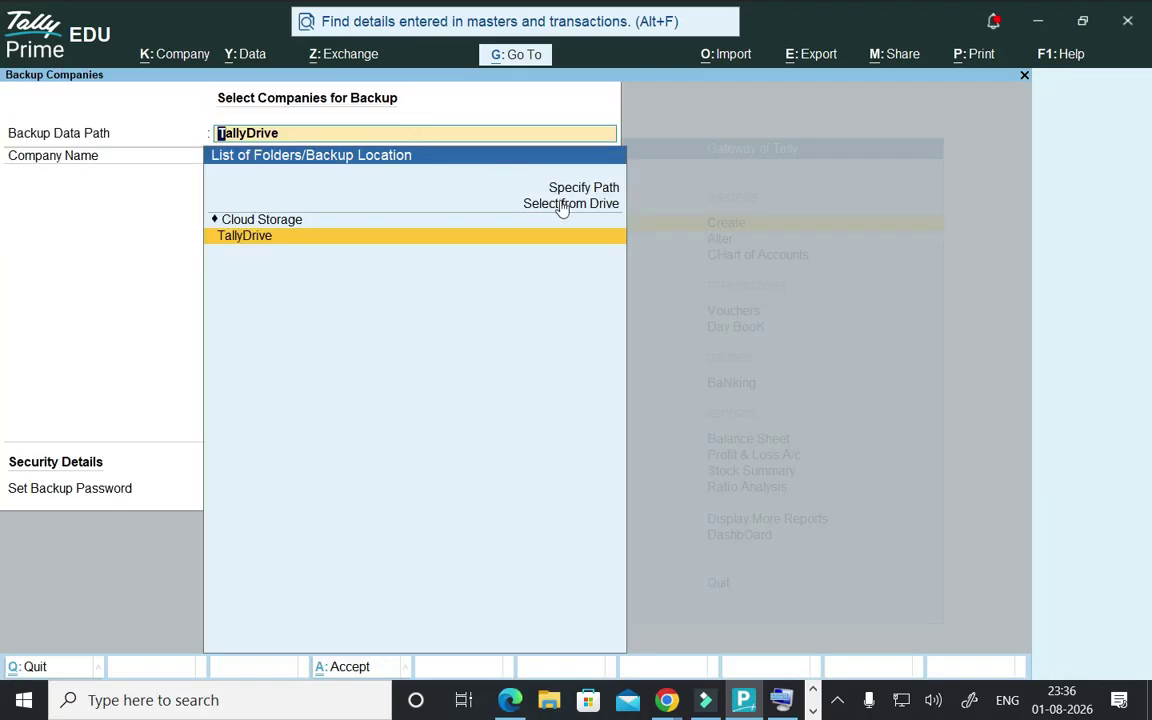
pyautogui.click(567, 211)
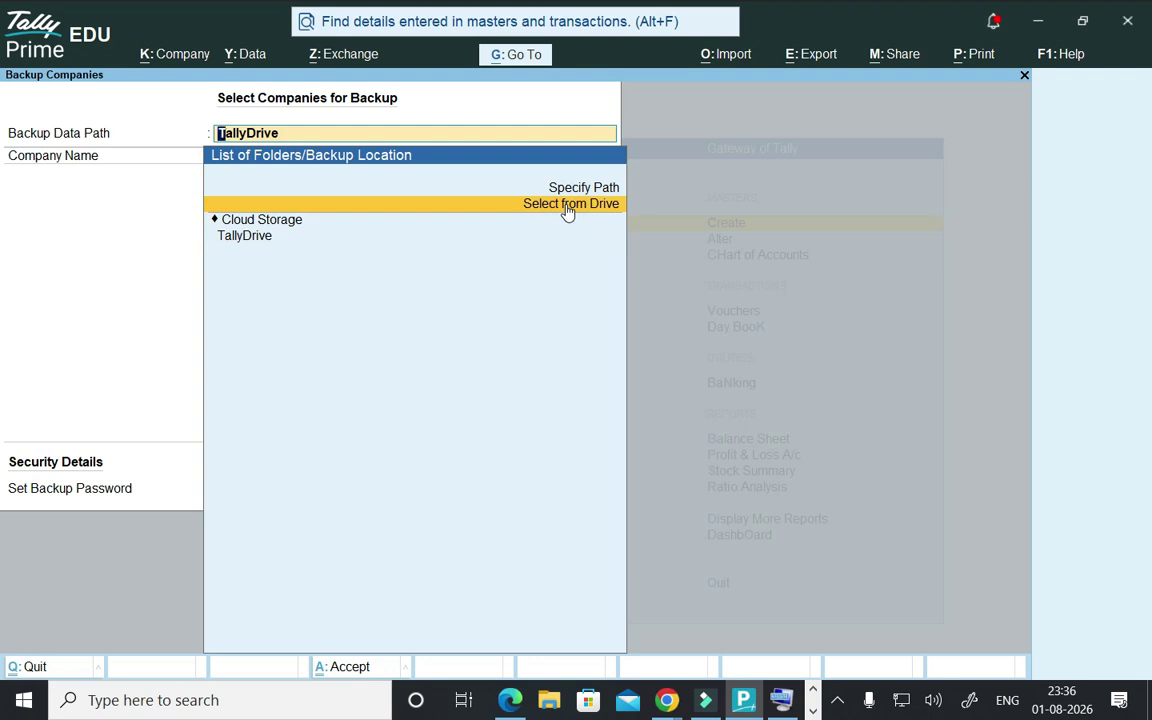
pyautogui.click(567, 211)
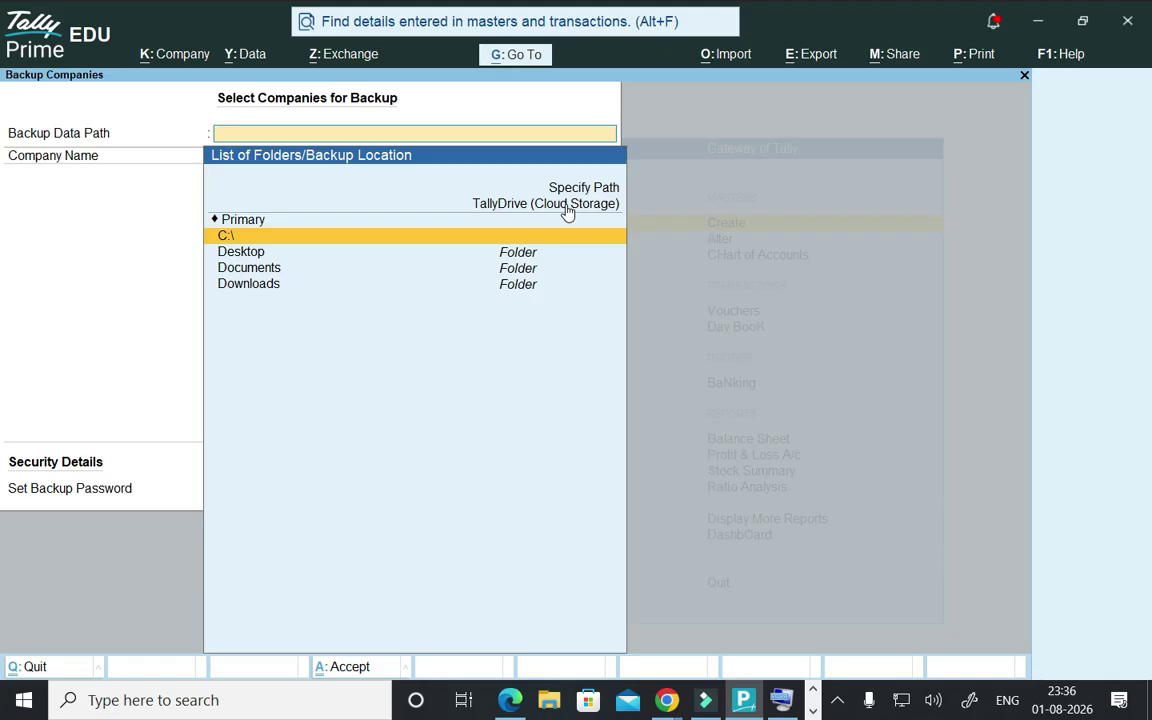
pyautogui.press('Down')
pyautogui.press('Return')
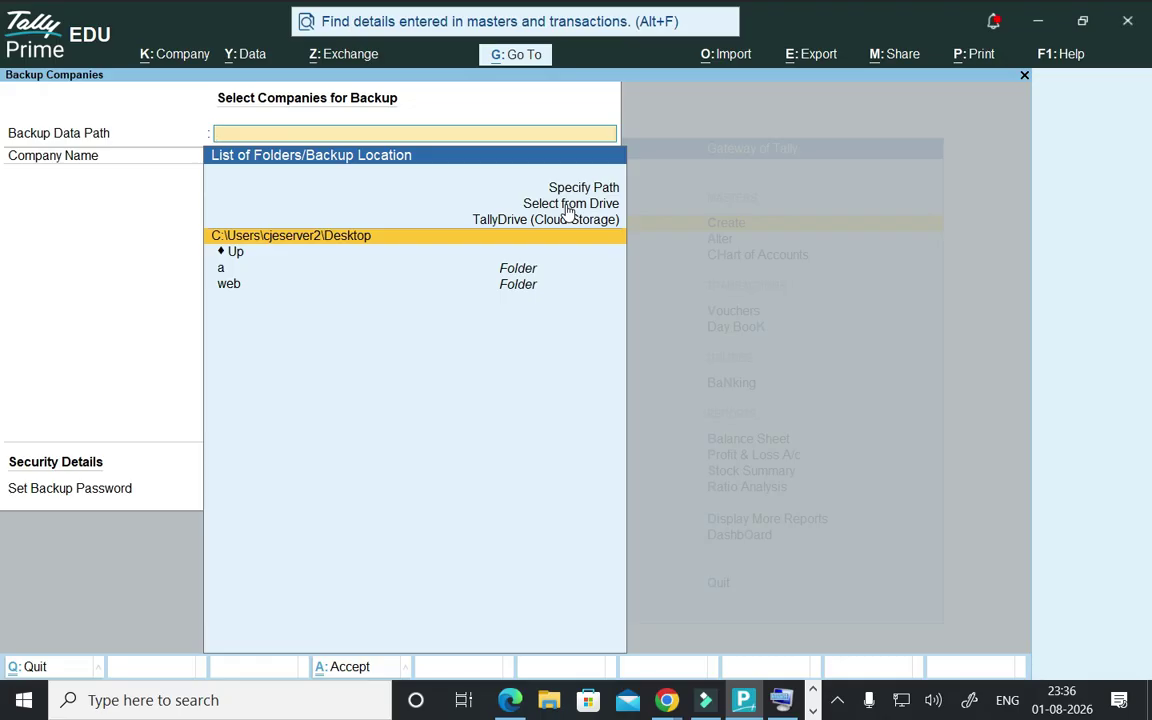
pyautogui.press('Return')
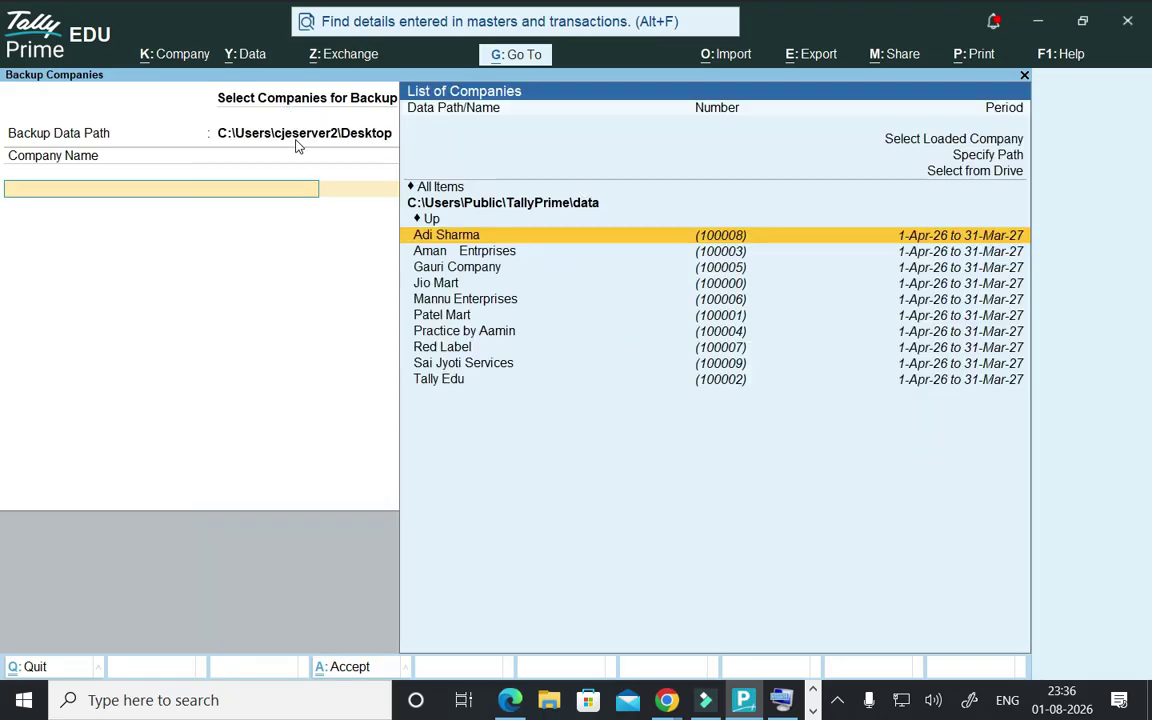
# - Select Sai Jyoti Services, end the list, and accept to run the backup
pyautogui.press('Down')
pyautogui.press('Down')
pyautogui.press('Down')
pyautogui.press('Down')
pyautogui.press('Down')
pyautogui.press('Down')
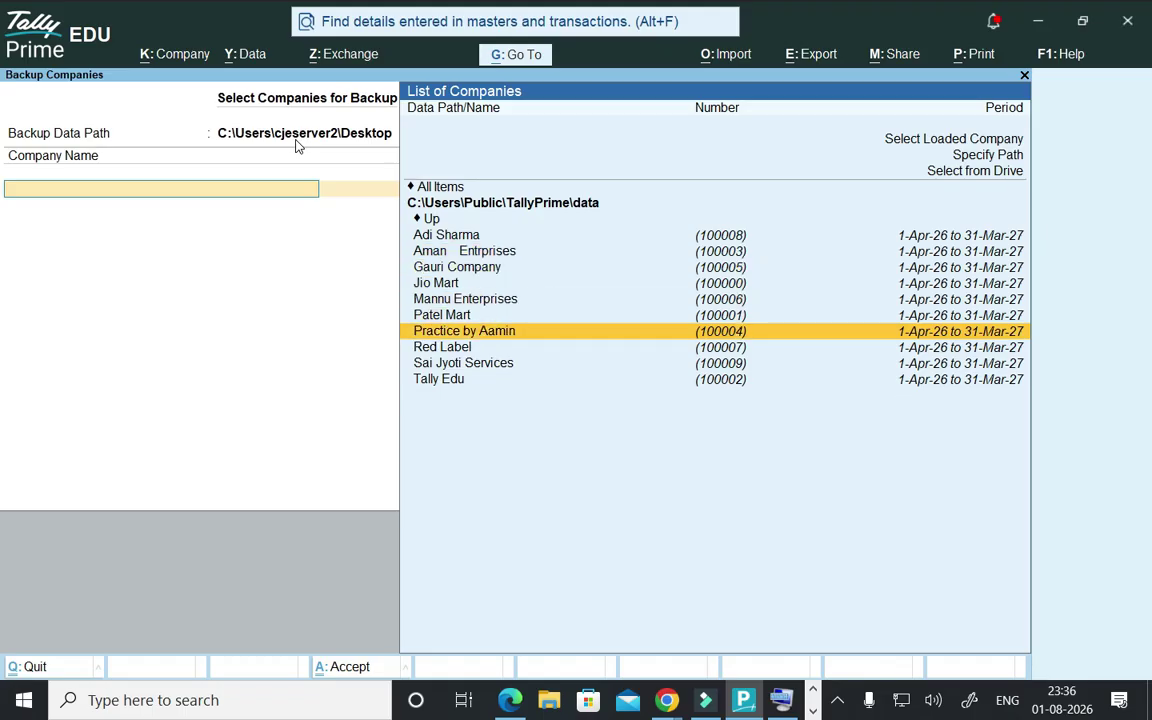
pyautogui.press('Down')
pyautogui.press('Down')
pyautogui.press('Return')
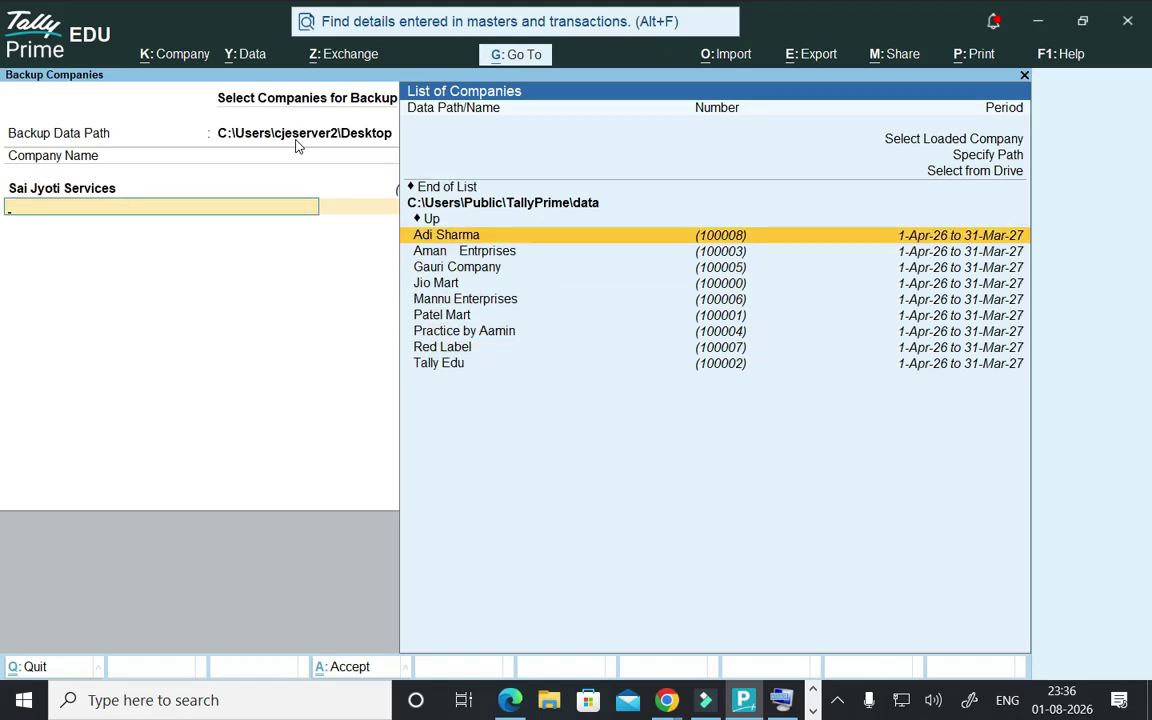
pyautogui.press('Up')
pyautogui.press('Up')
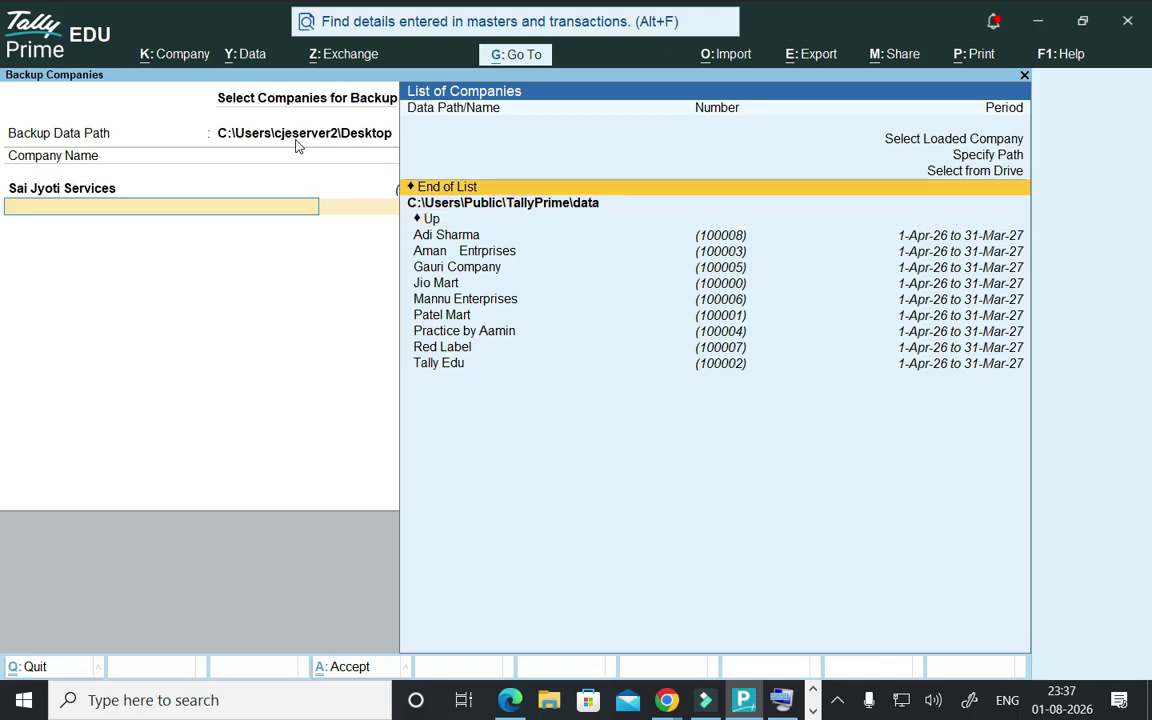
pyautogui.press('Return')
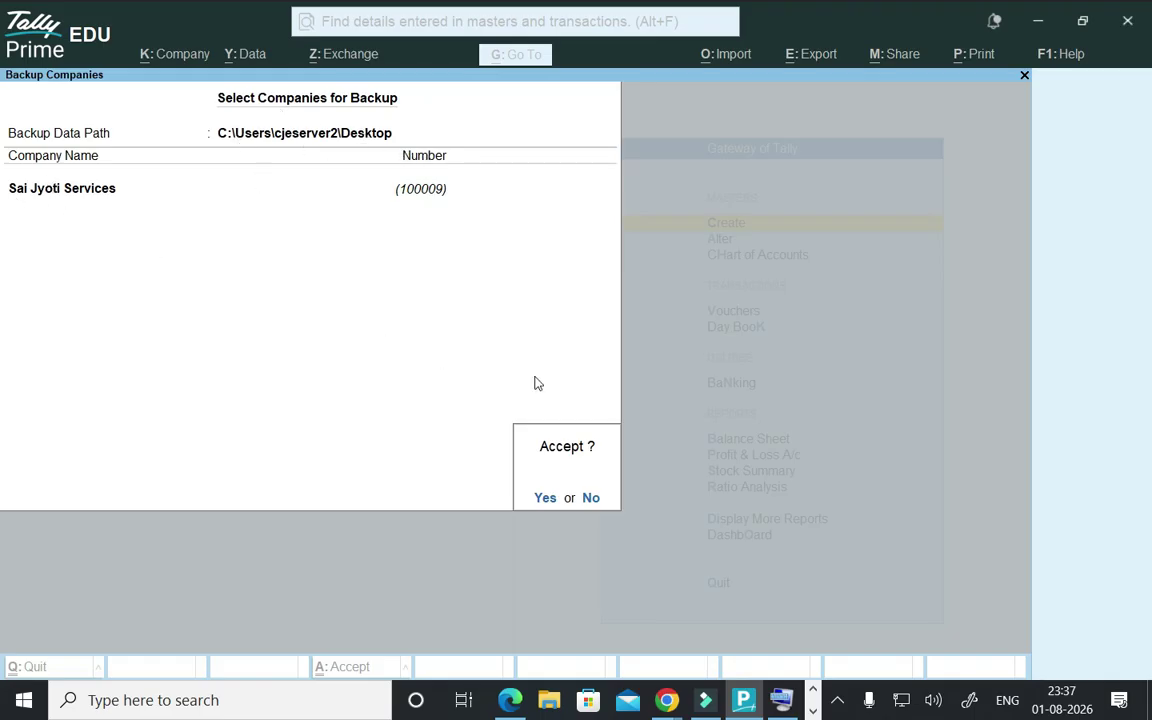
pyautogui.press('Return')
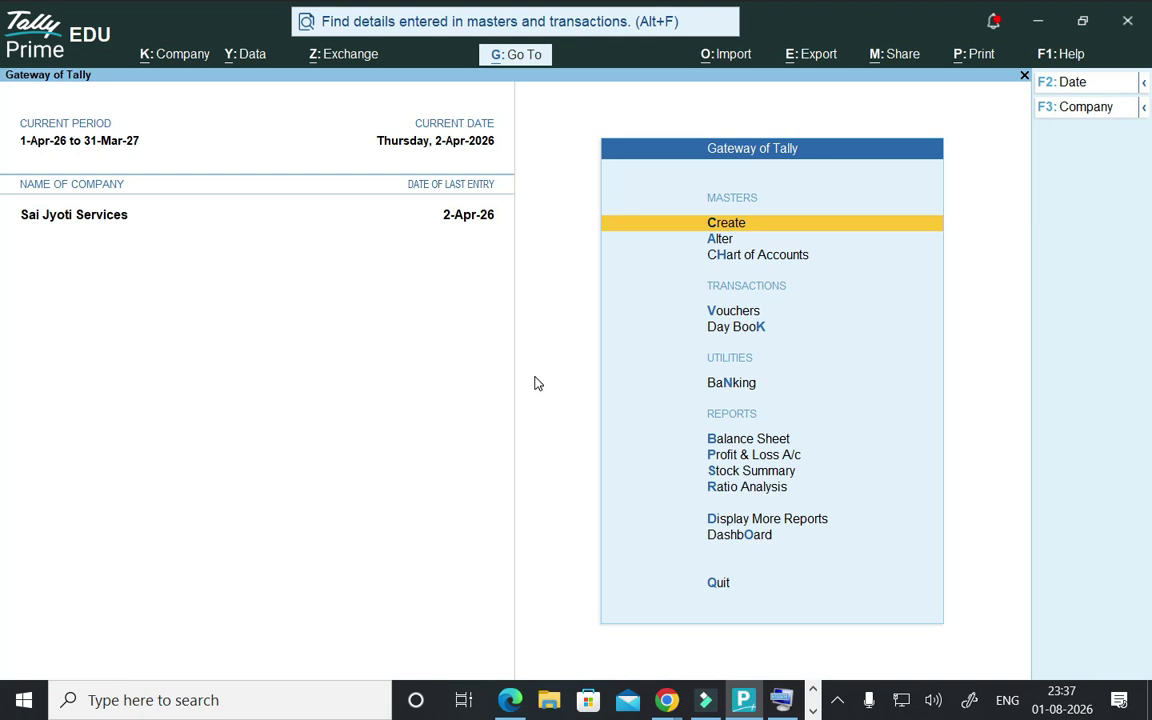
# - Delete Sai Jyoti Services from Company Alteration with Alt+D, confirming Yes twice
pyautogui.click(160, 55)
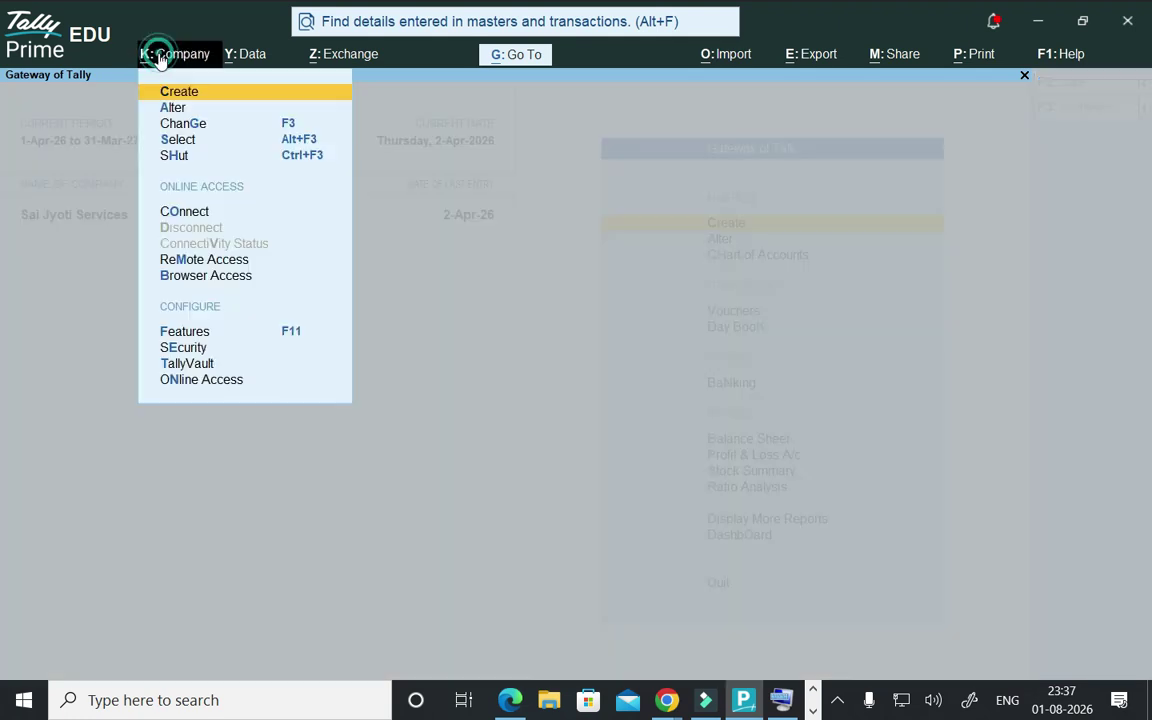
pyautogui.click(176, 108)
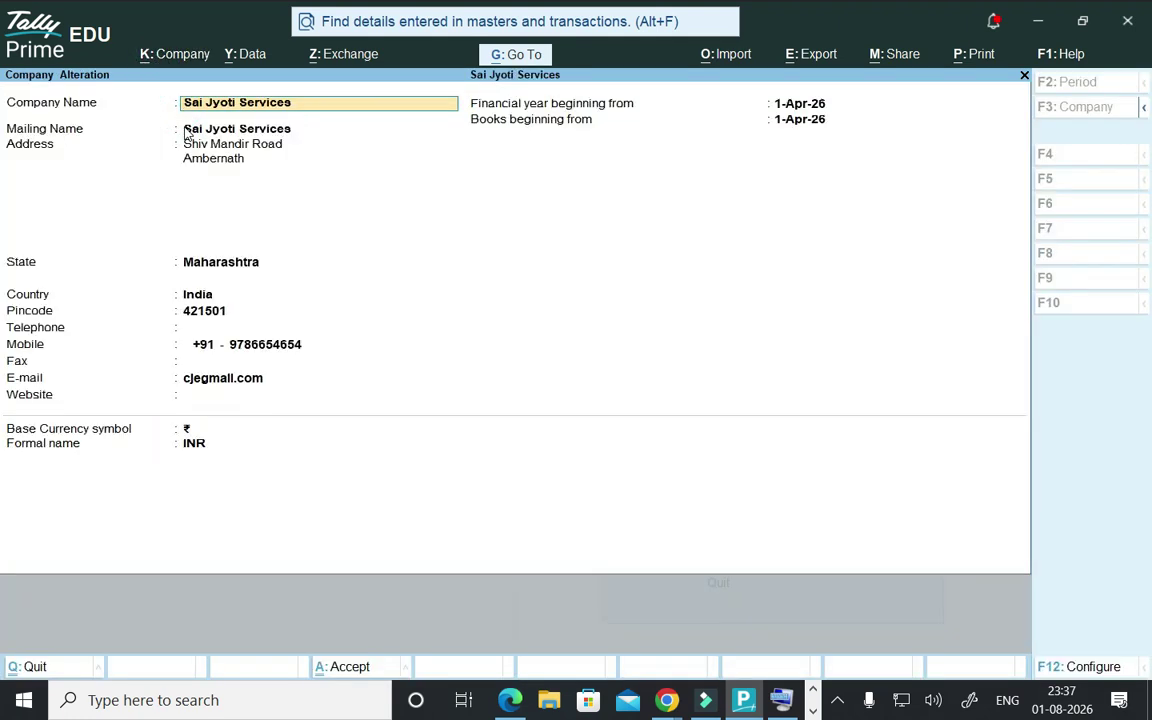
pyautogui.hotkey('alt', 'd')
pyautogui.press('y')
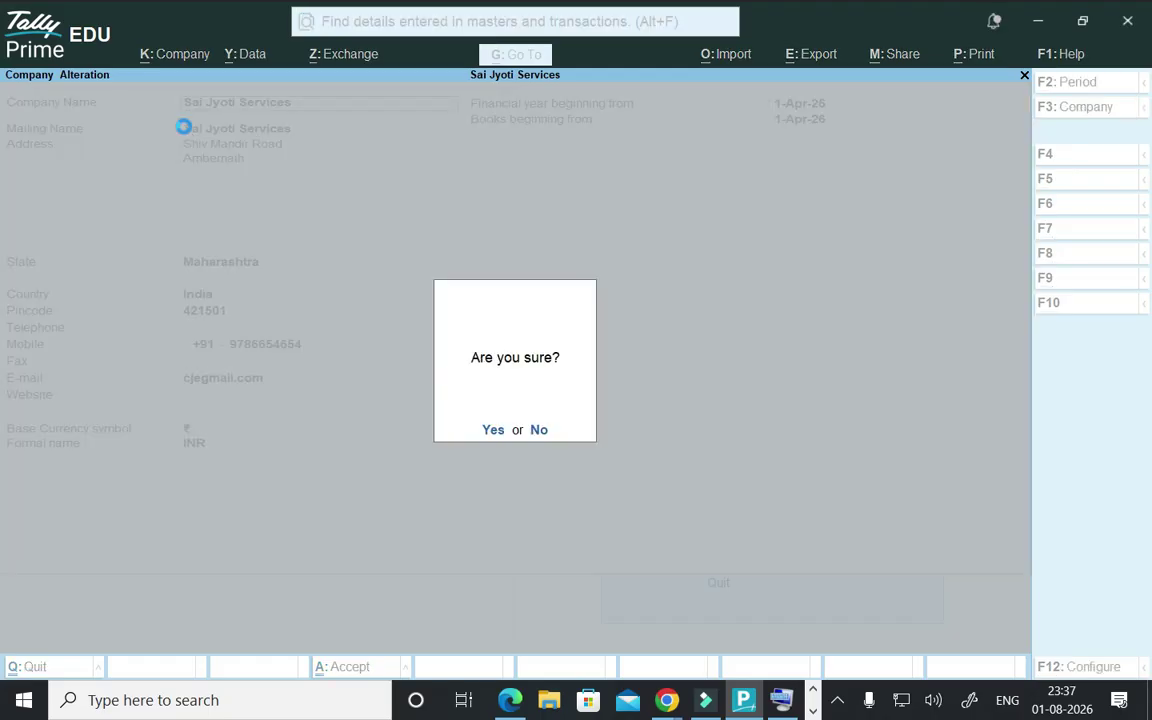
pyautogui.press('y')
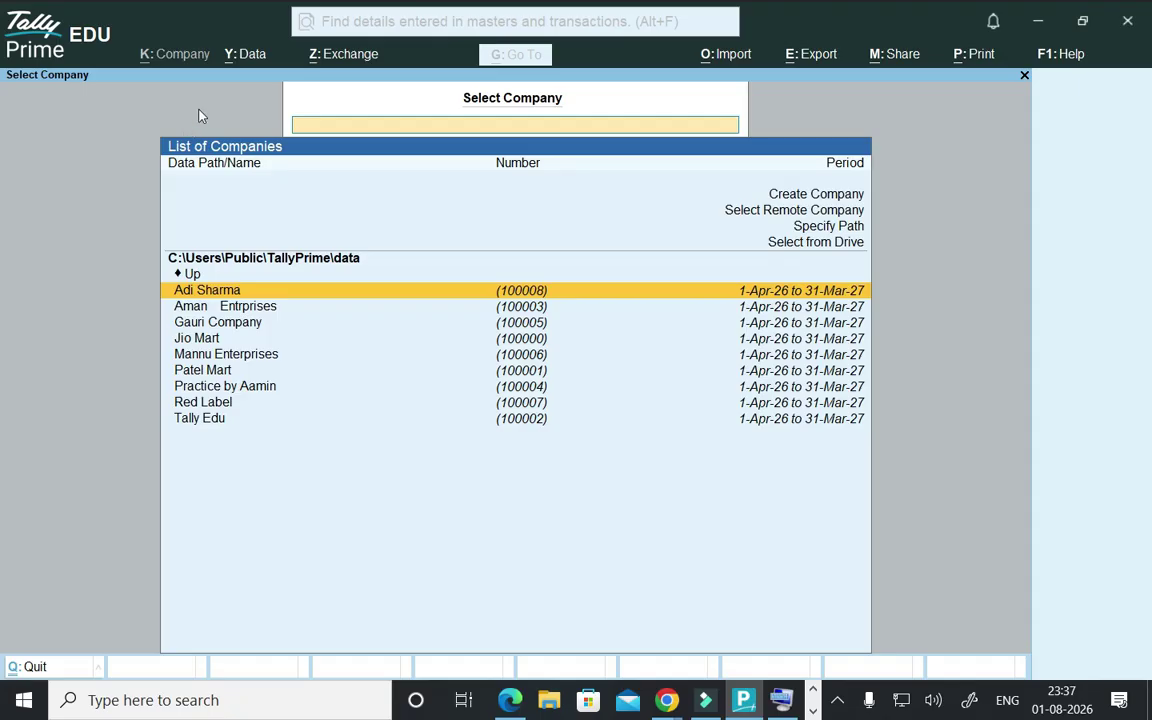
# - Start a company restore with the Desktop folder as the backup source
pyautogui.click(250, 58)
pyautogui.click(257, 116)
pyautogui.click(406, 161)
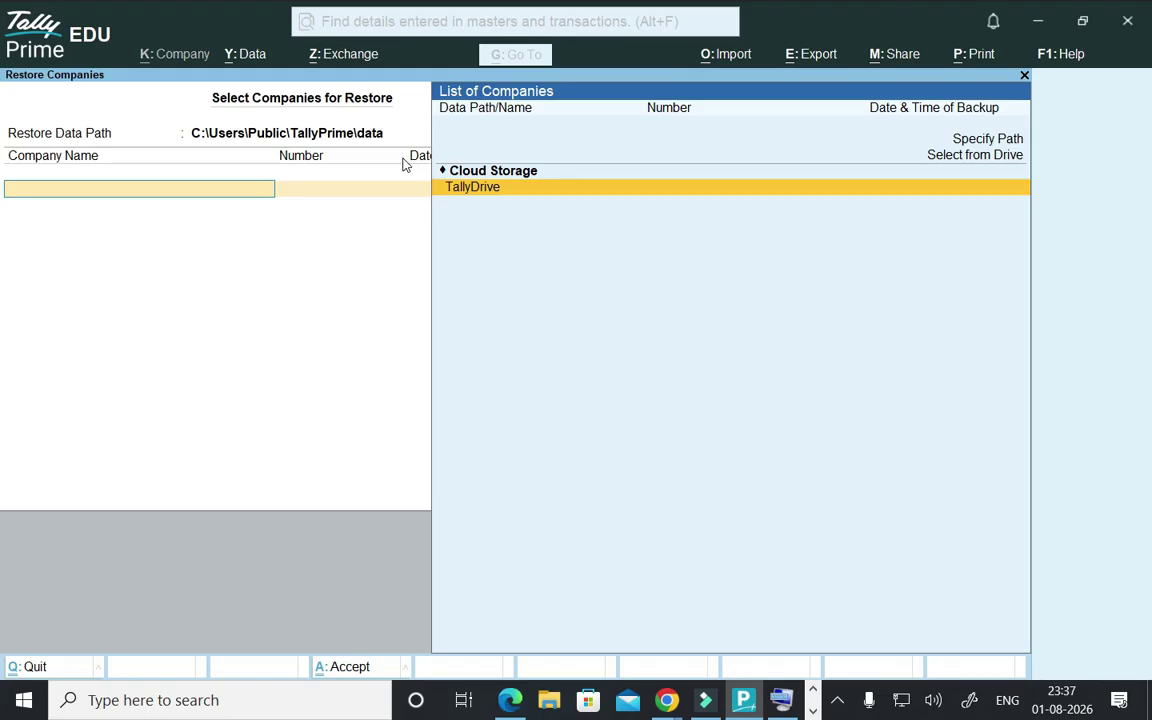
pyautogui.press('Up')
pyautogui.press('Up')
pyautogui.press('Return')
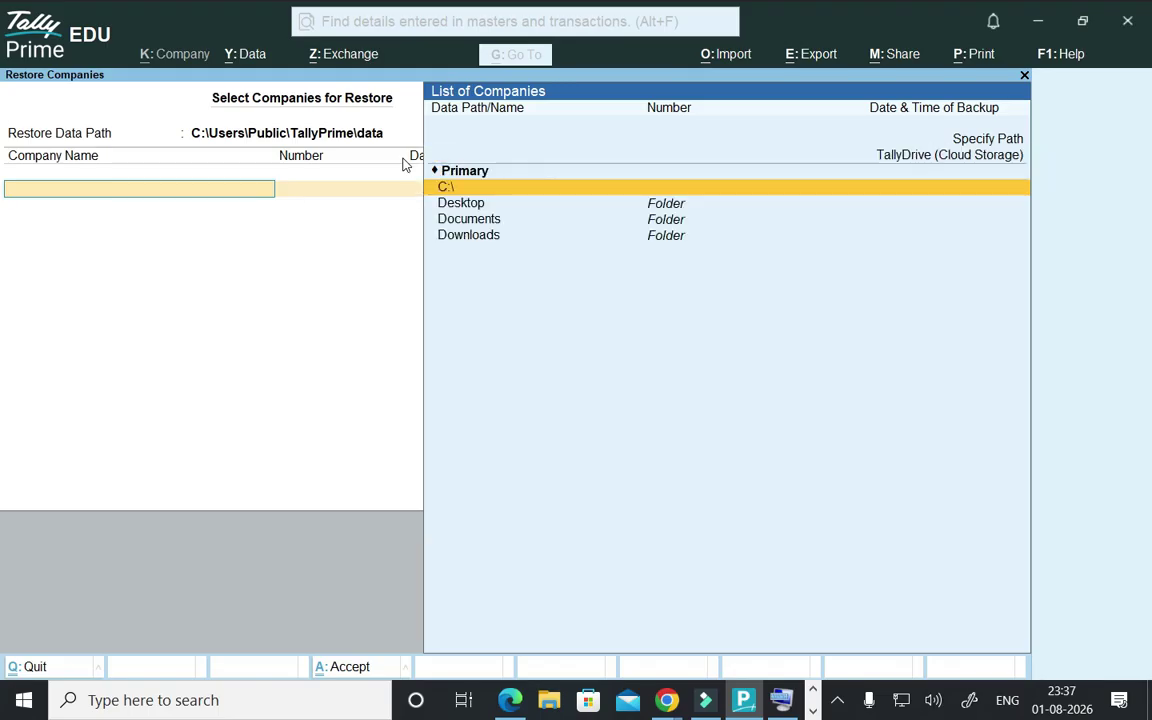
pyautogui.press('Down')
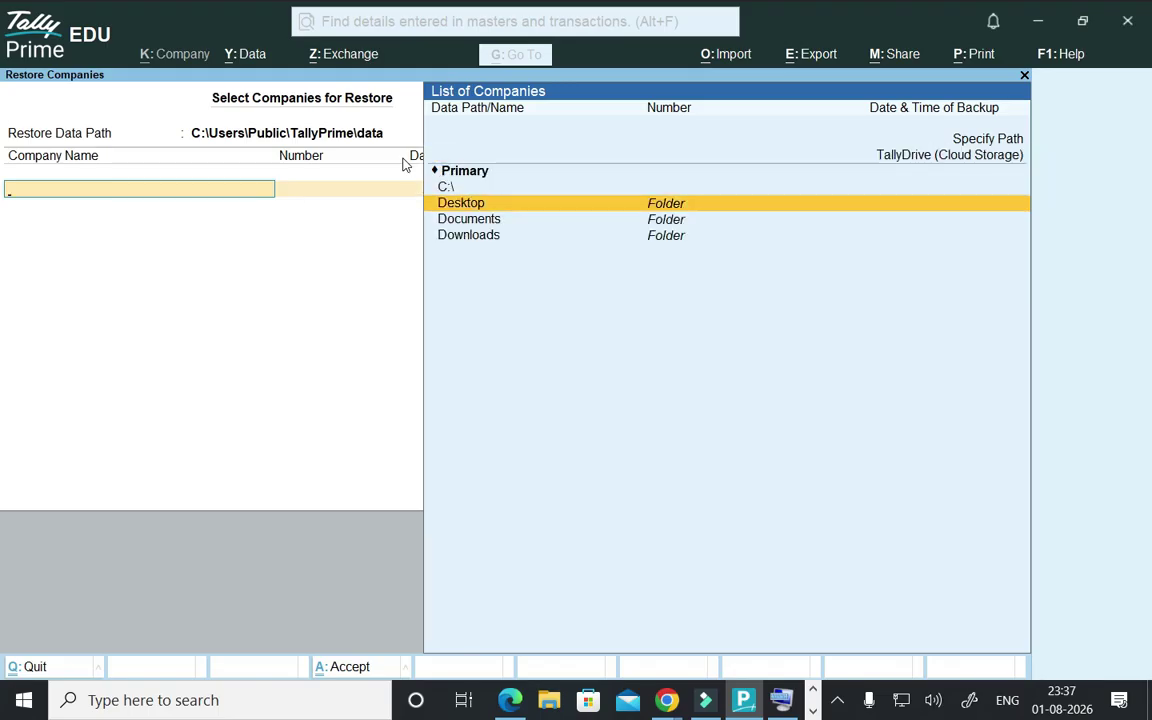
pyautogui.press('Return')
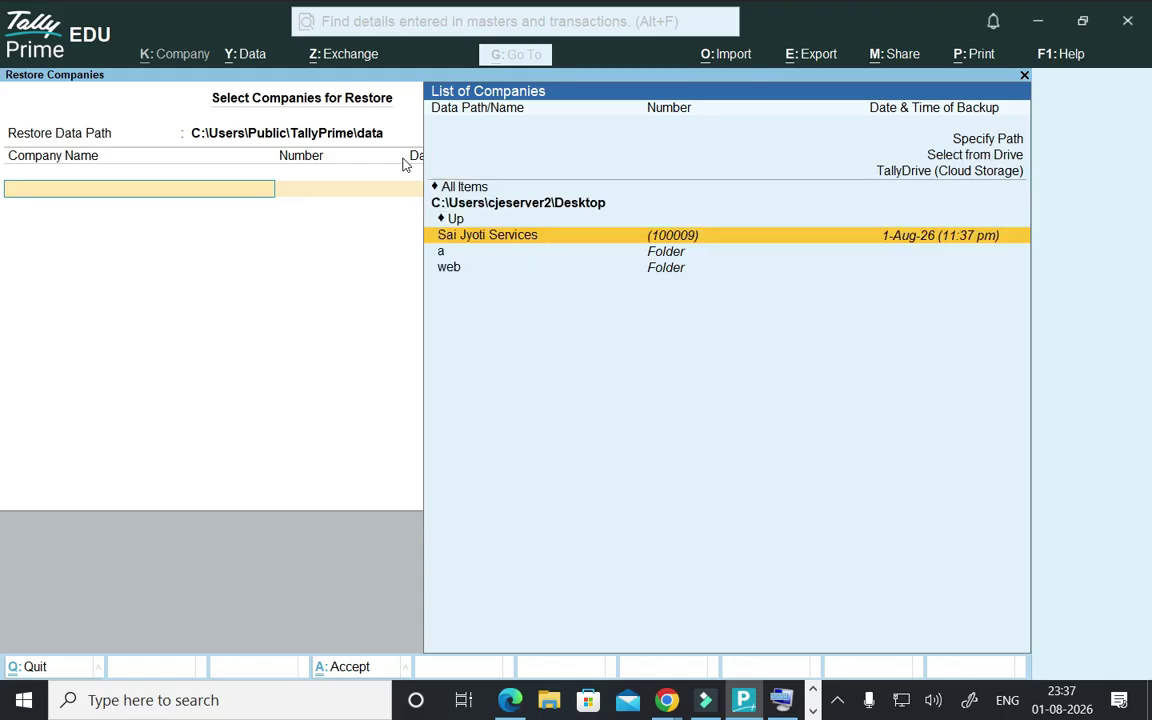
# - Restore Sai Jyoti Services from the Desktop backup and return to the company list
pyautogui.press('Return')
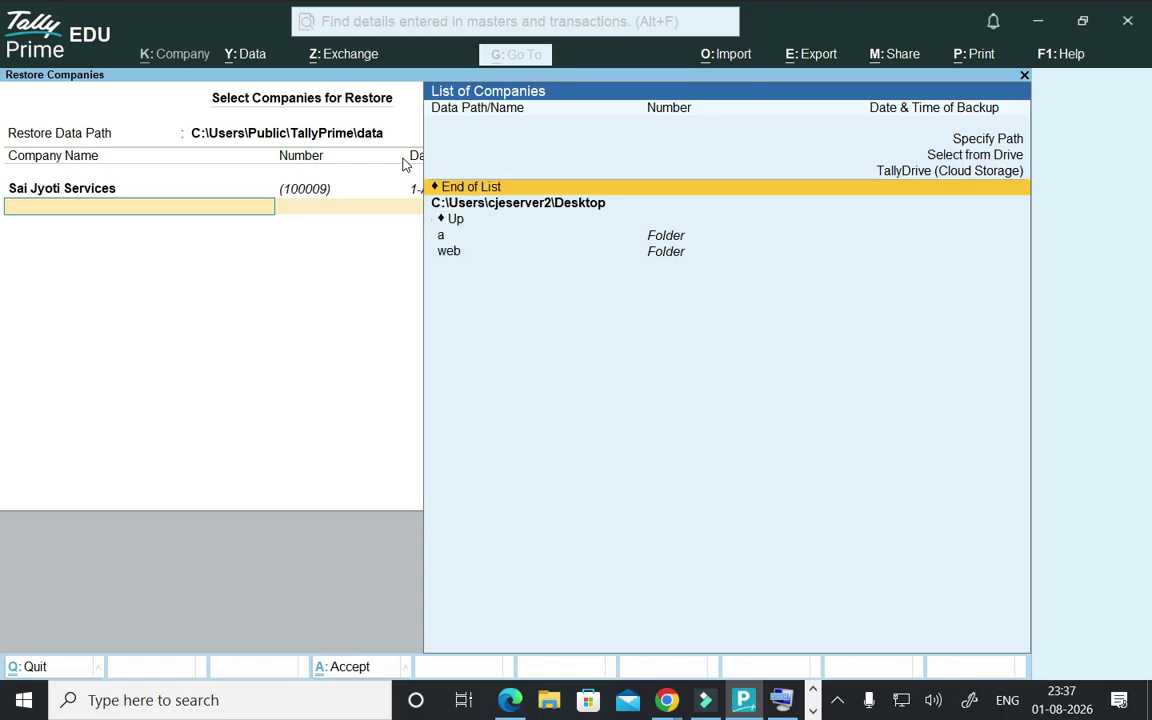
pyautogui.press('Return')
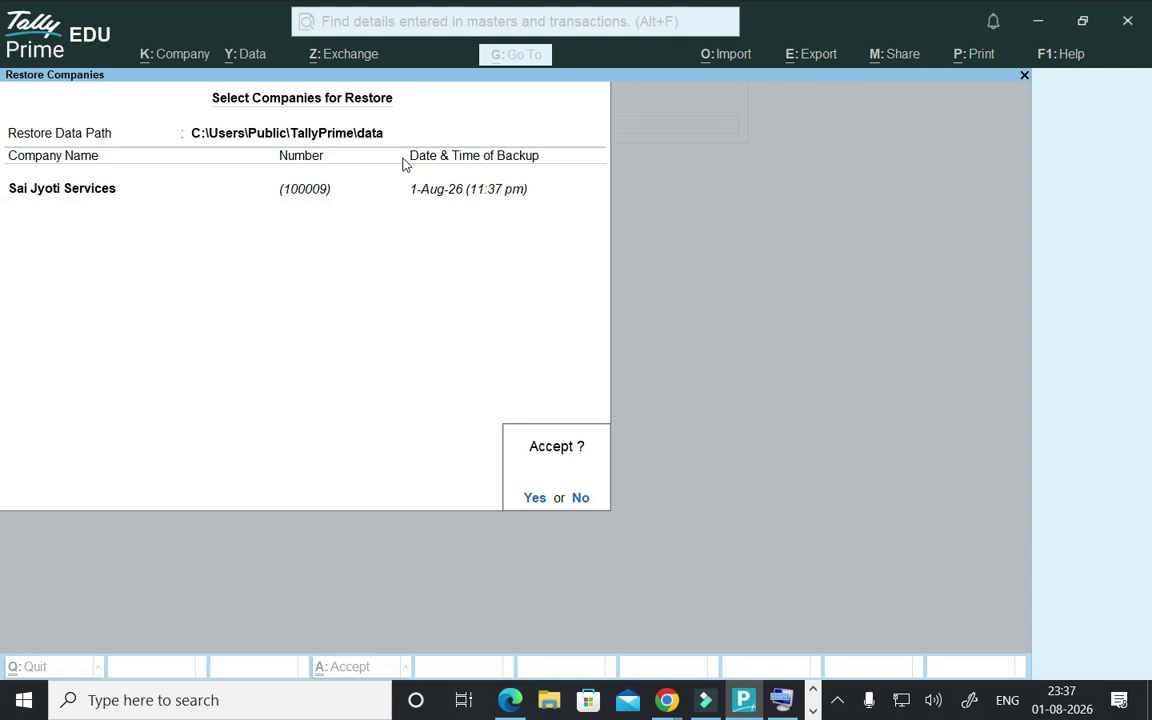
pyautogui.press('Return')
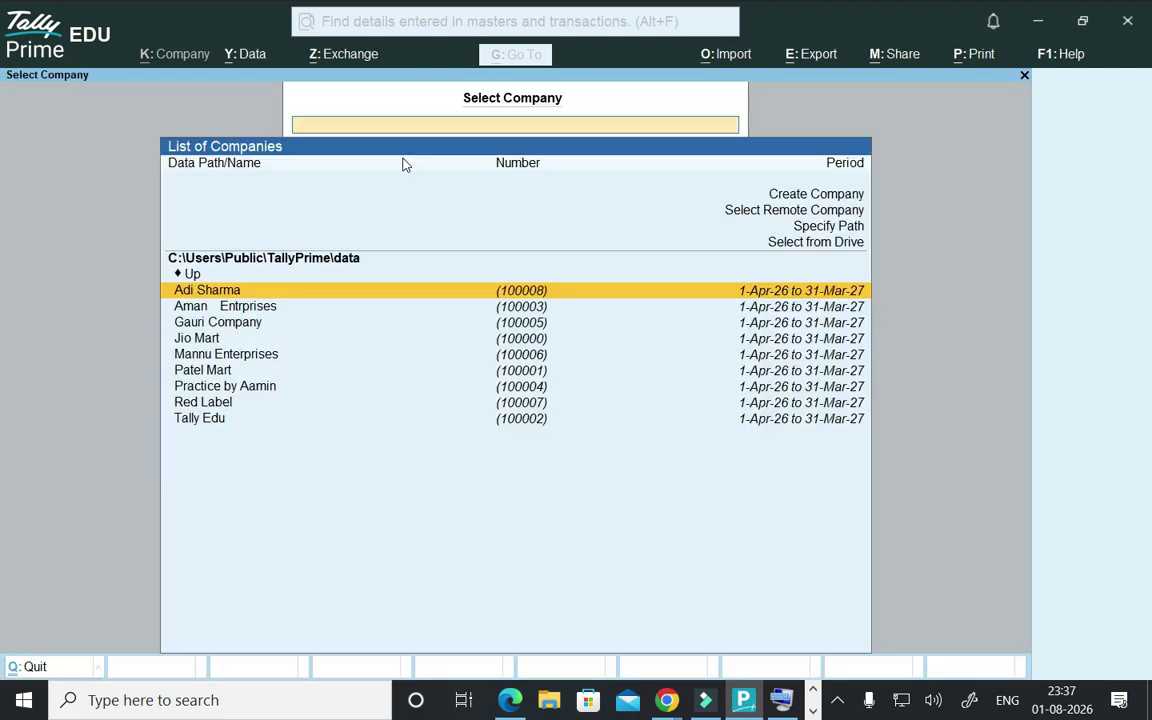
pyautogui.press('Escape')
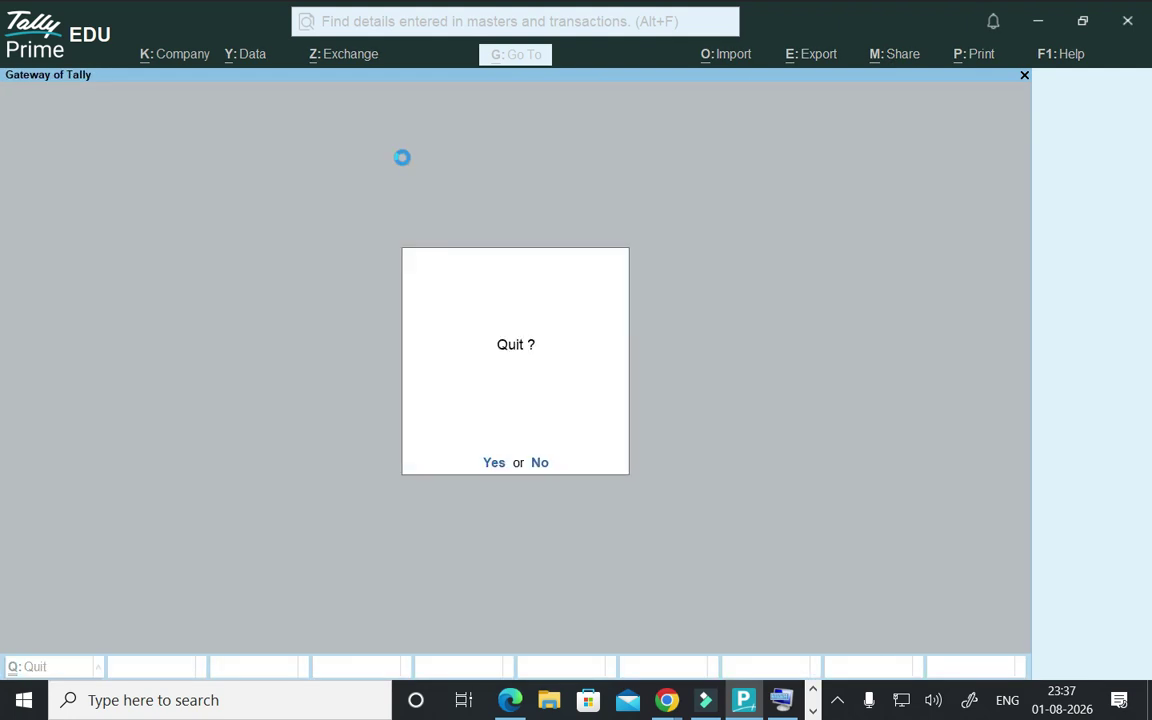
pyautogui.press('Escape')
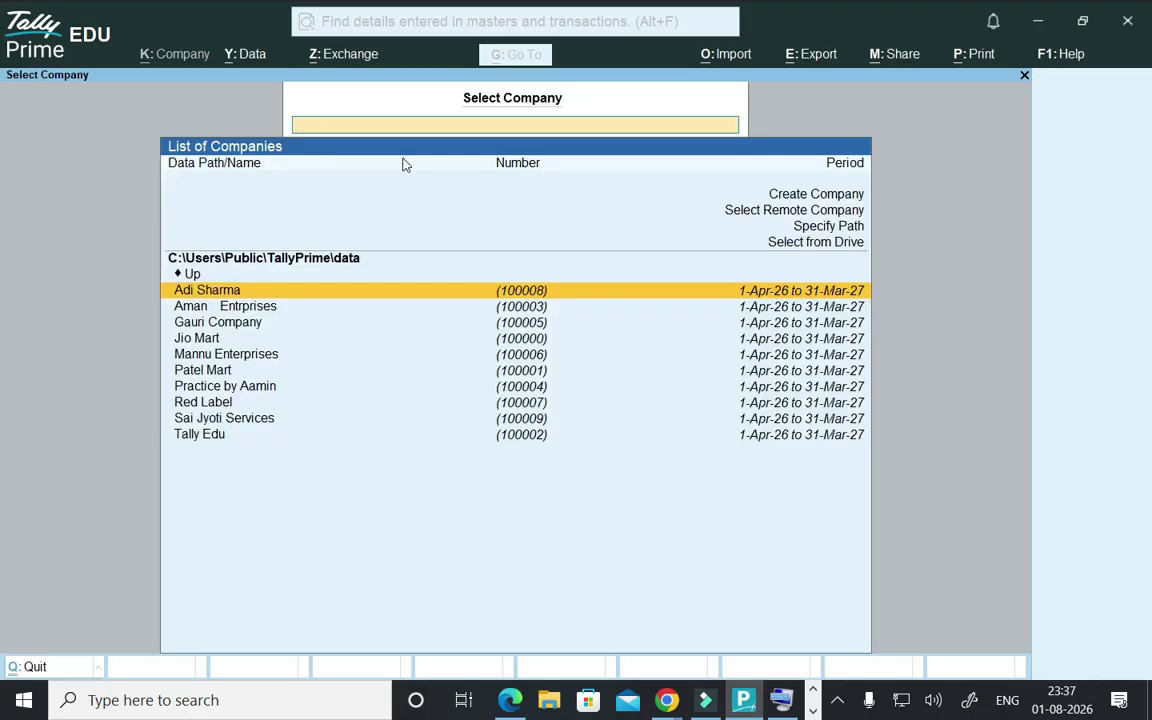